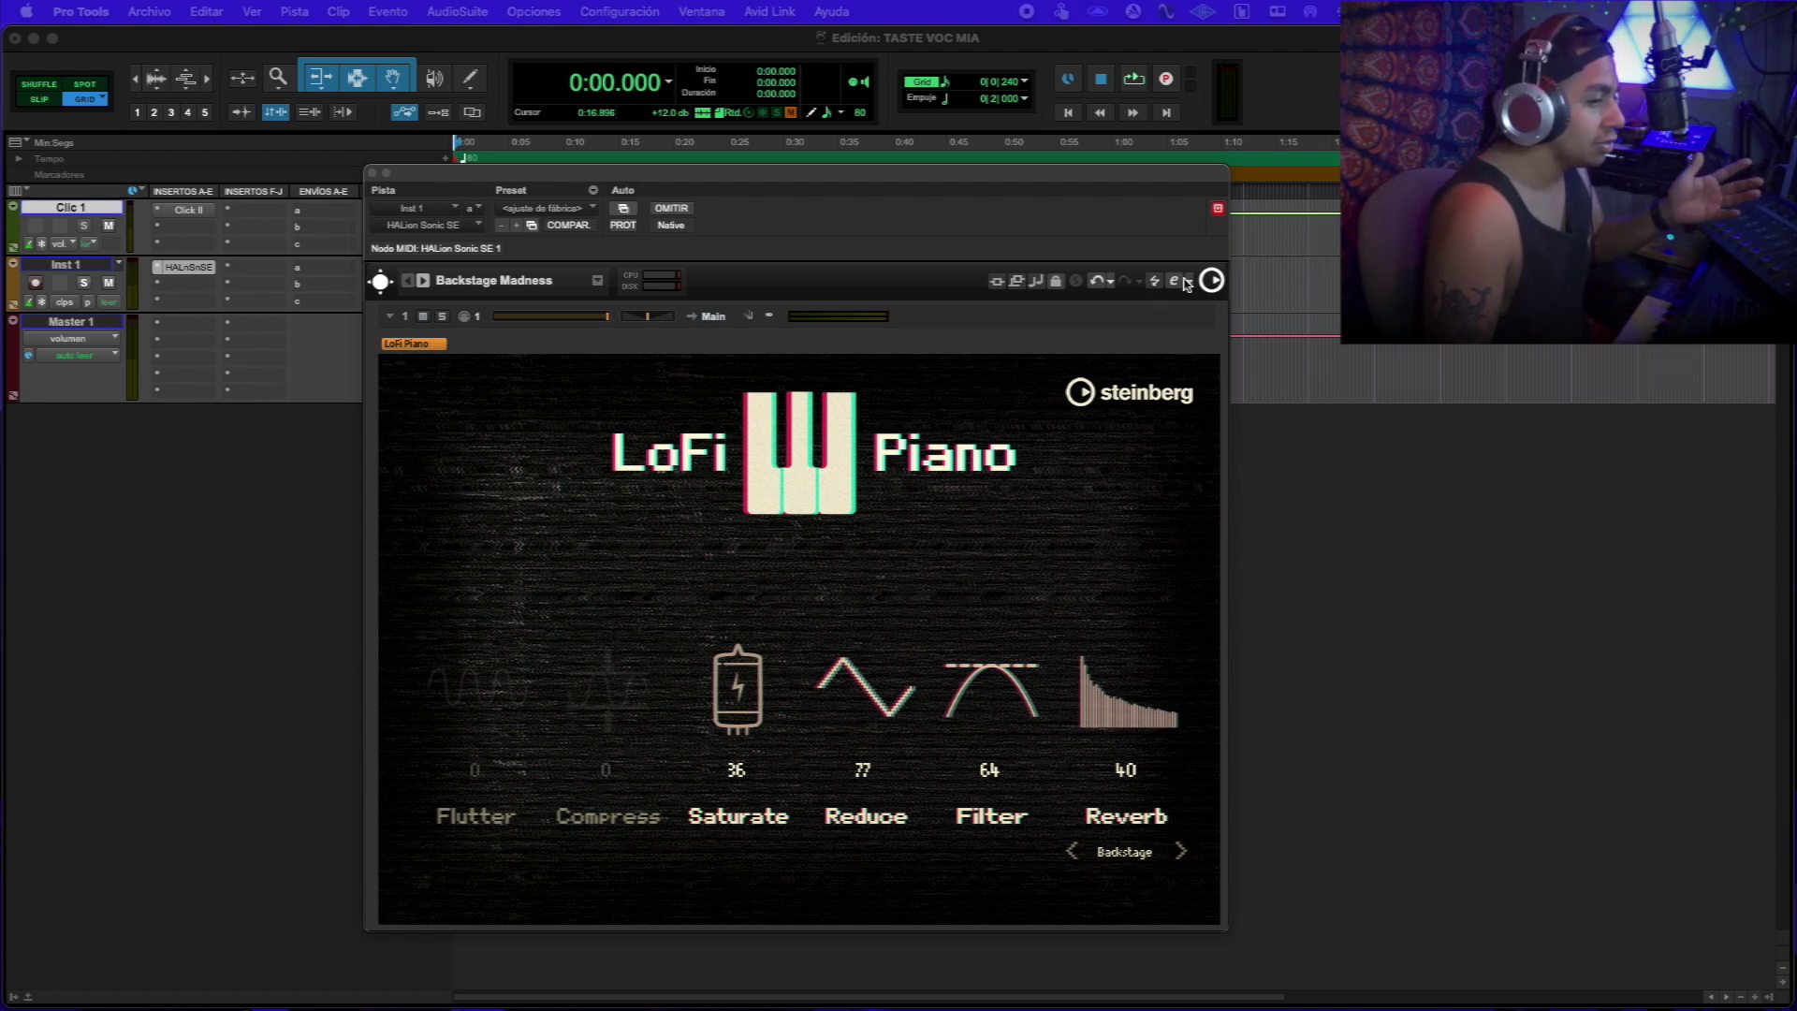
Step: Switch the LoFi Piano instrument to its full editor view and move the plug-in window so all of it is visible
left_click(1185, 281)
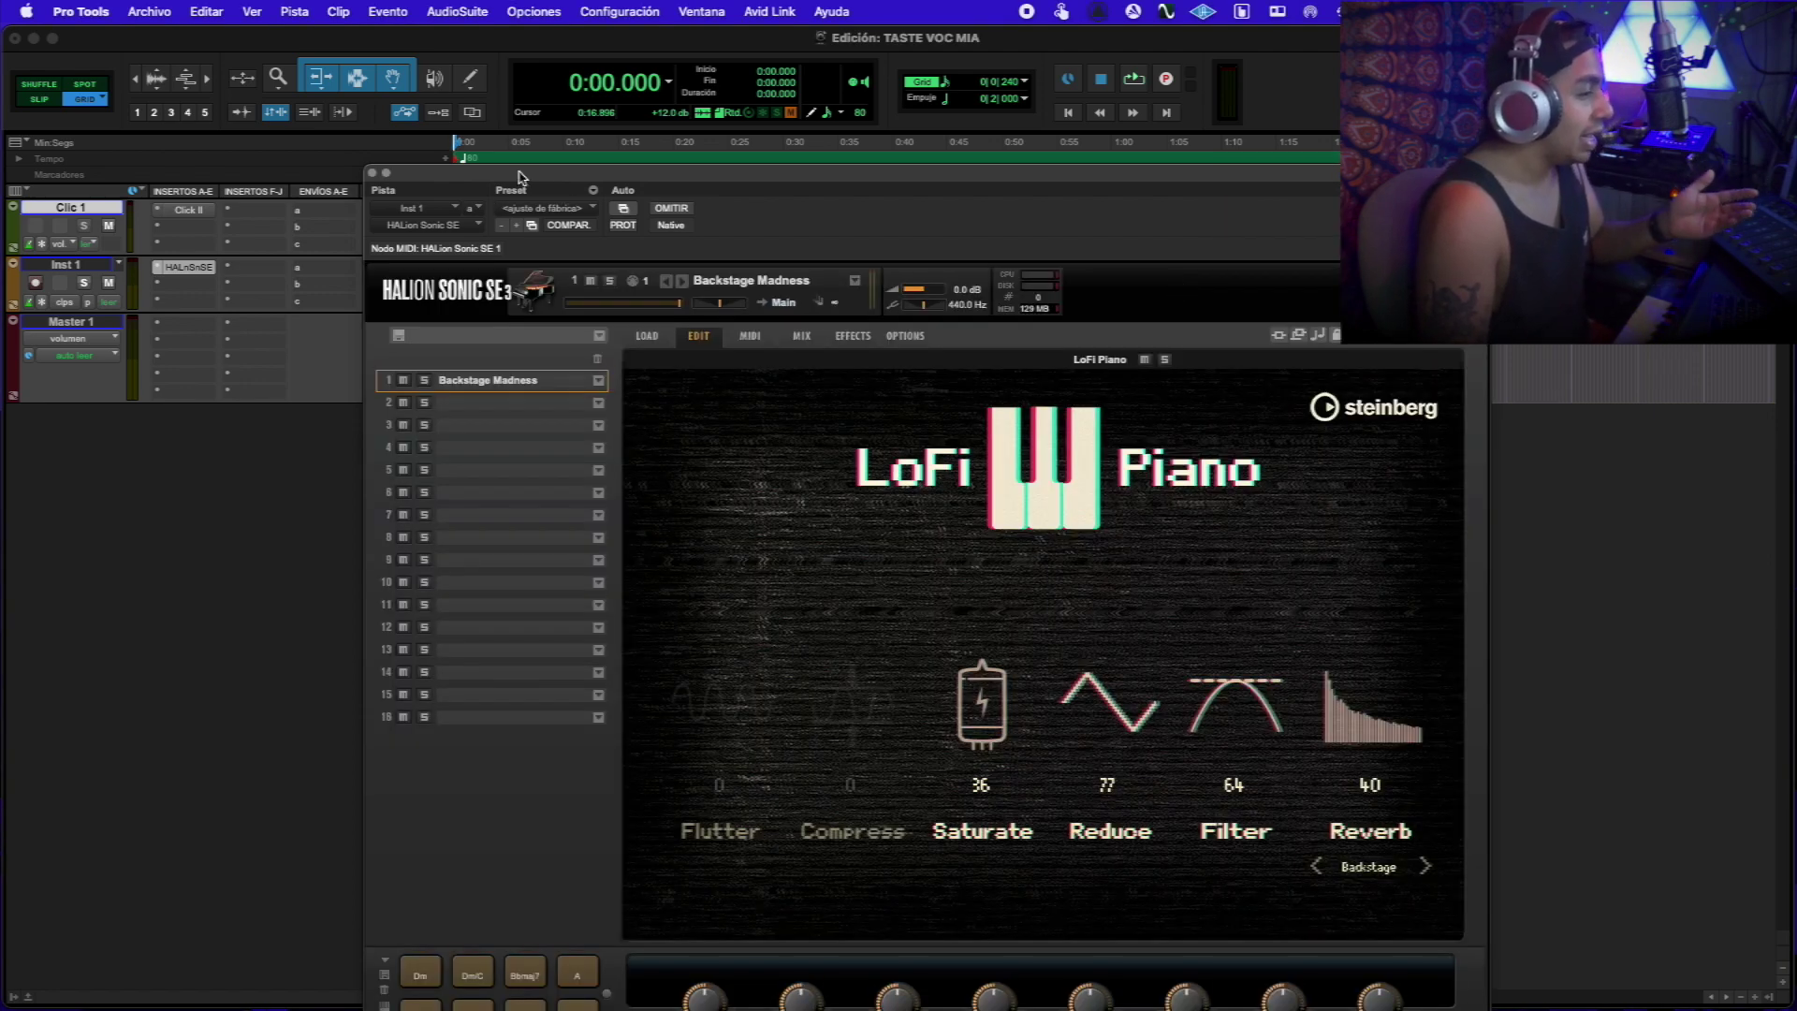
left_click_drag(521, 178, 364, 37)
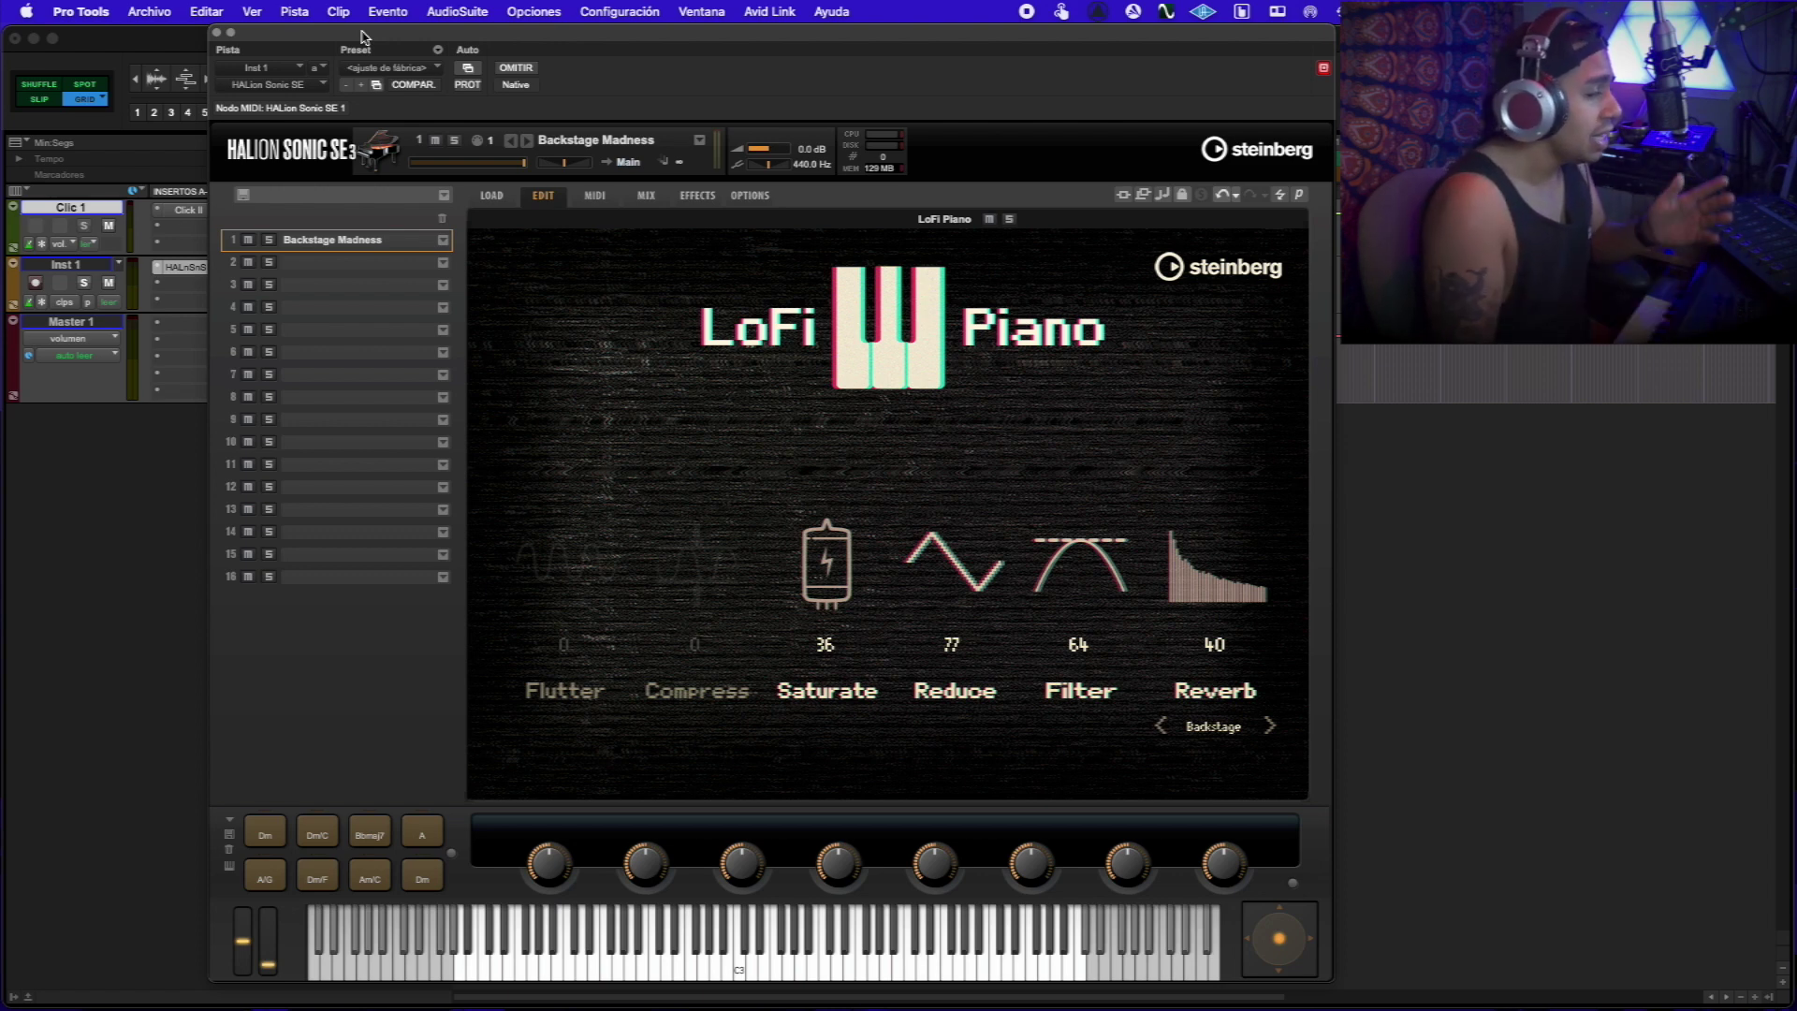
left_click_drag(364, 37, 214, 38)
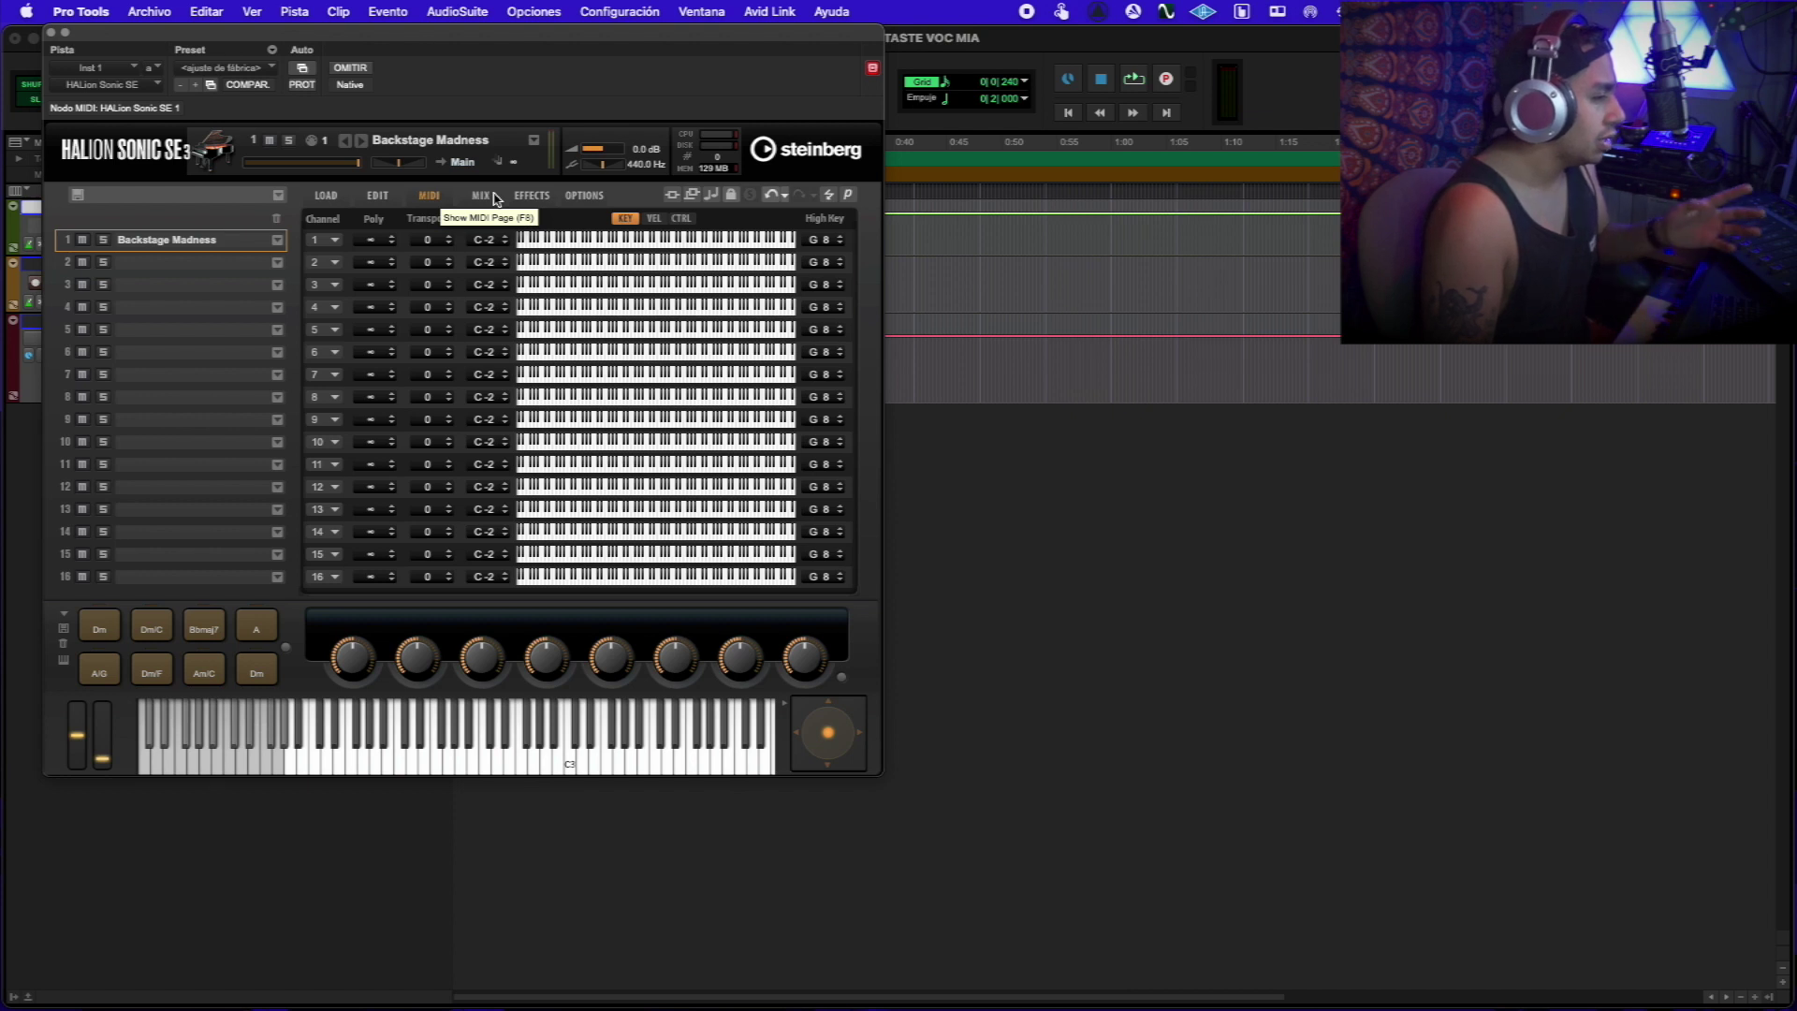
Step: Examine the instrument's Mix, Effects, Options and Load pages and the Backstage Madness program in the first slot
left_click(493, 197)
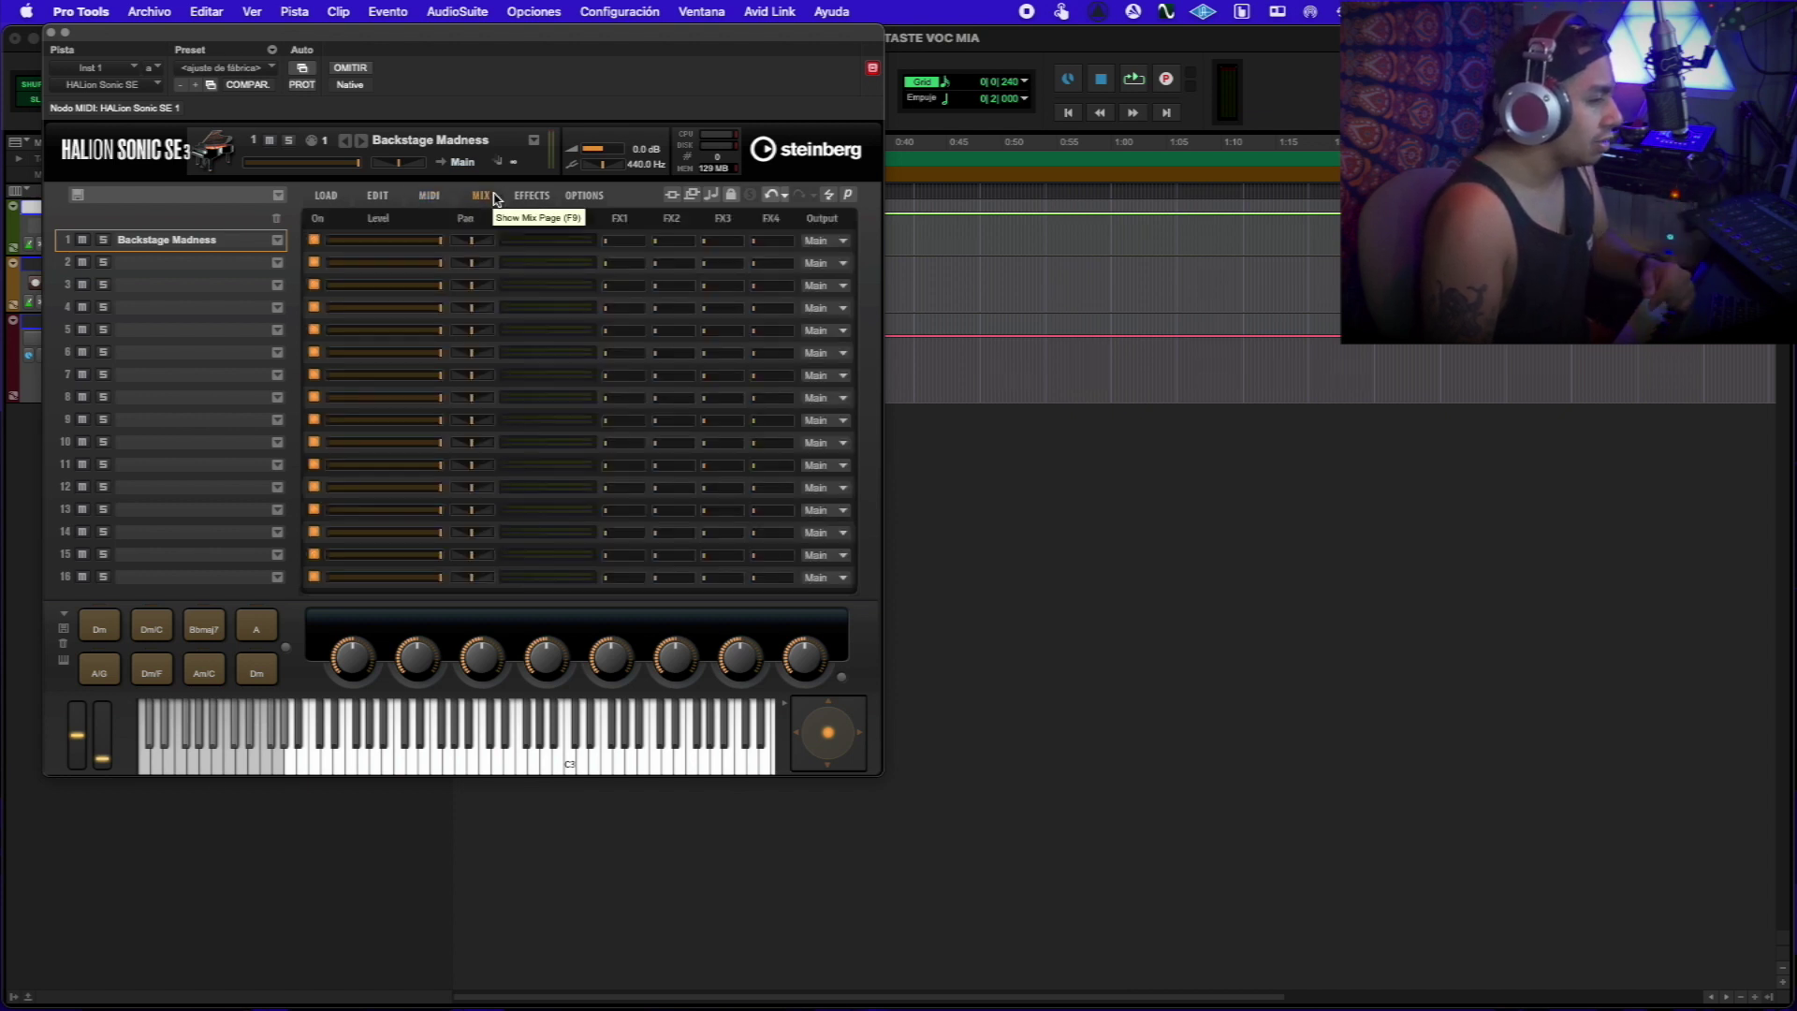
left_click(530, 196)
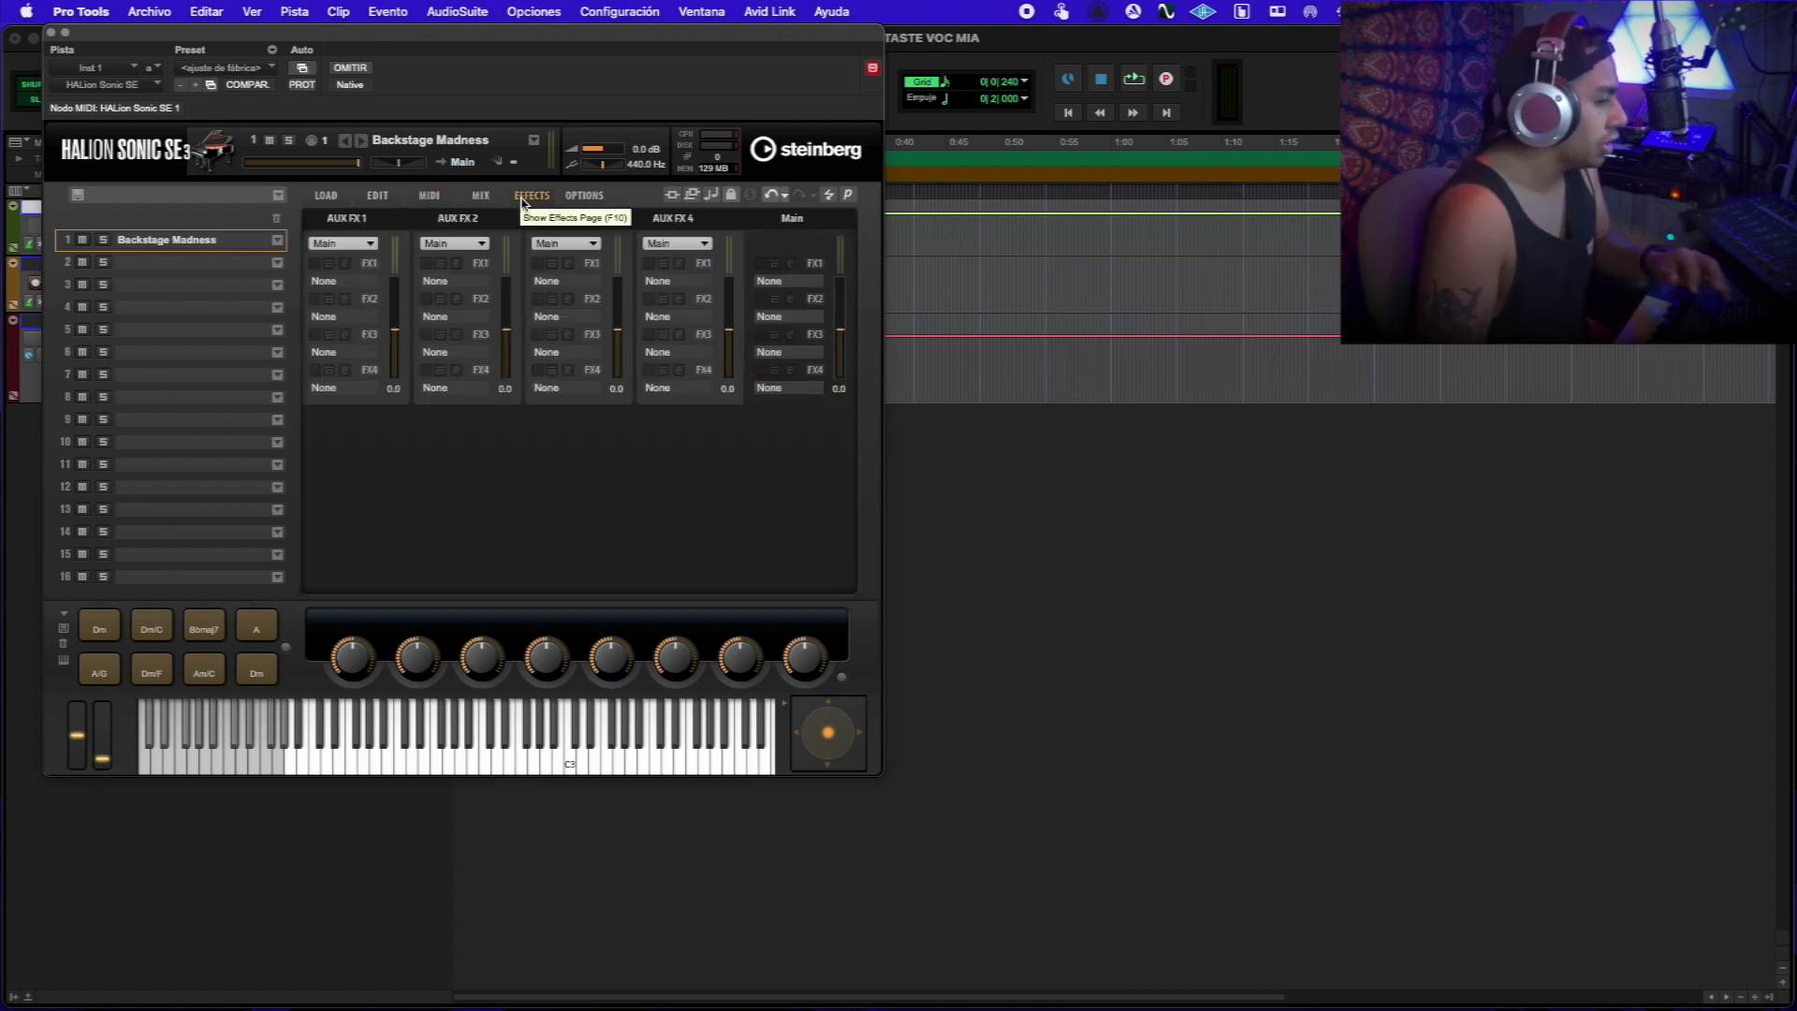
left_click(570, 199)
left_click_drag(376, 285, 344, 286)
left_click(109, 245)
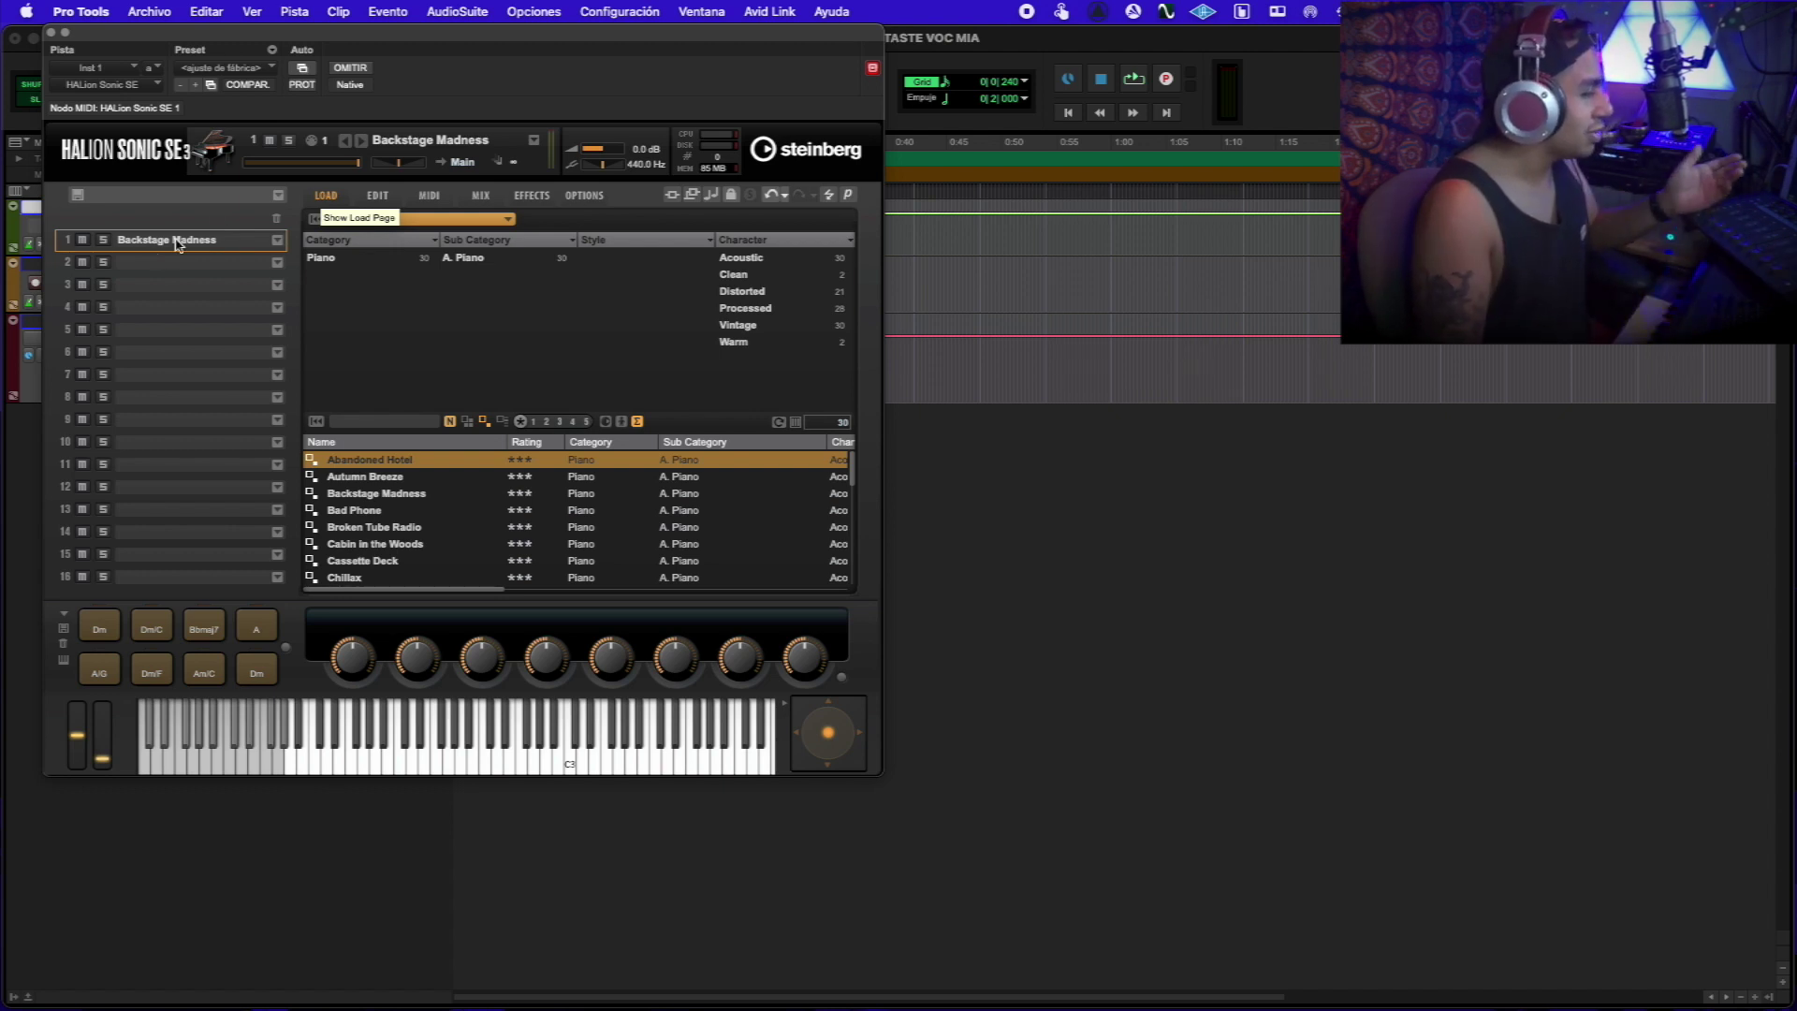
left_click(529, 199)
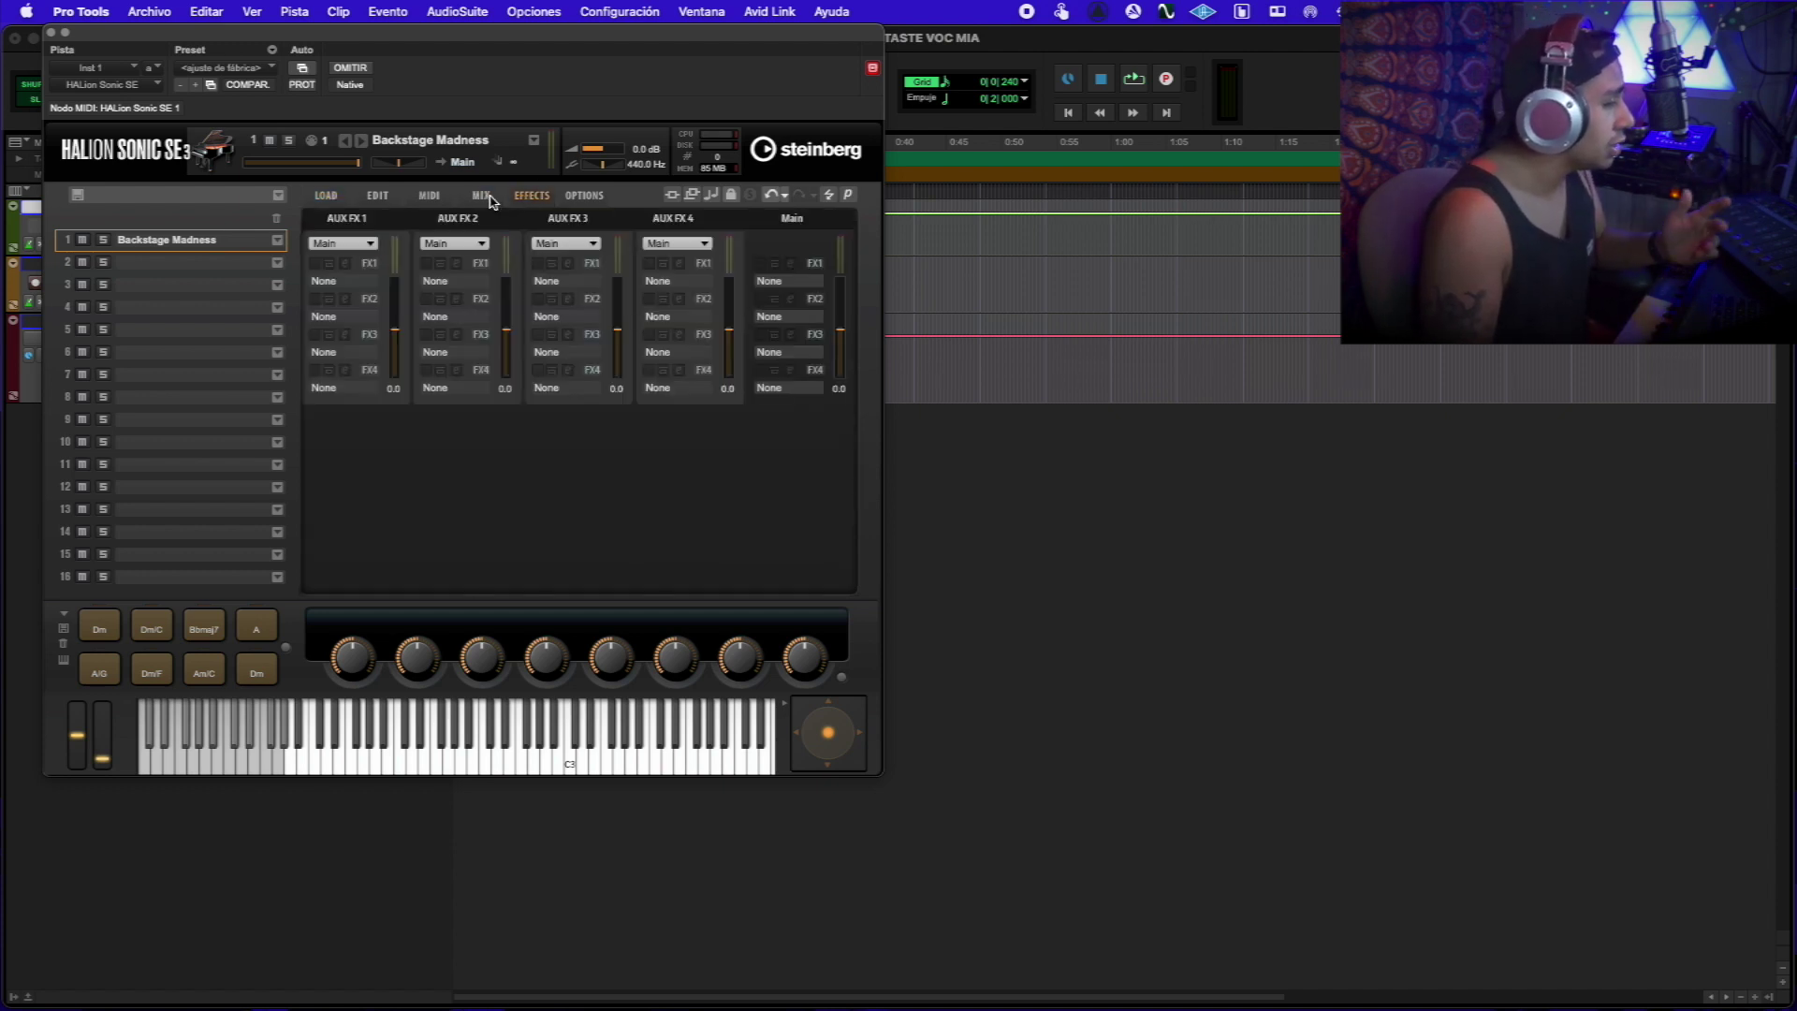
left_click(481, 196)
left_click(326, 194)
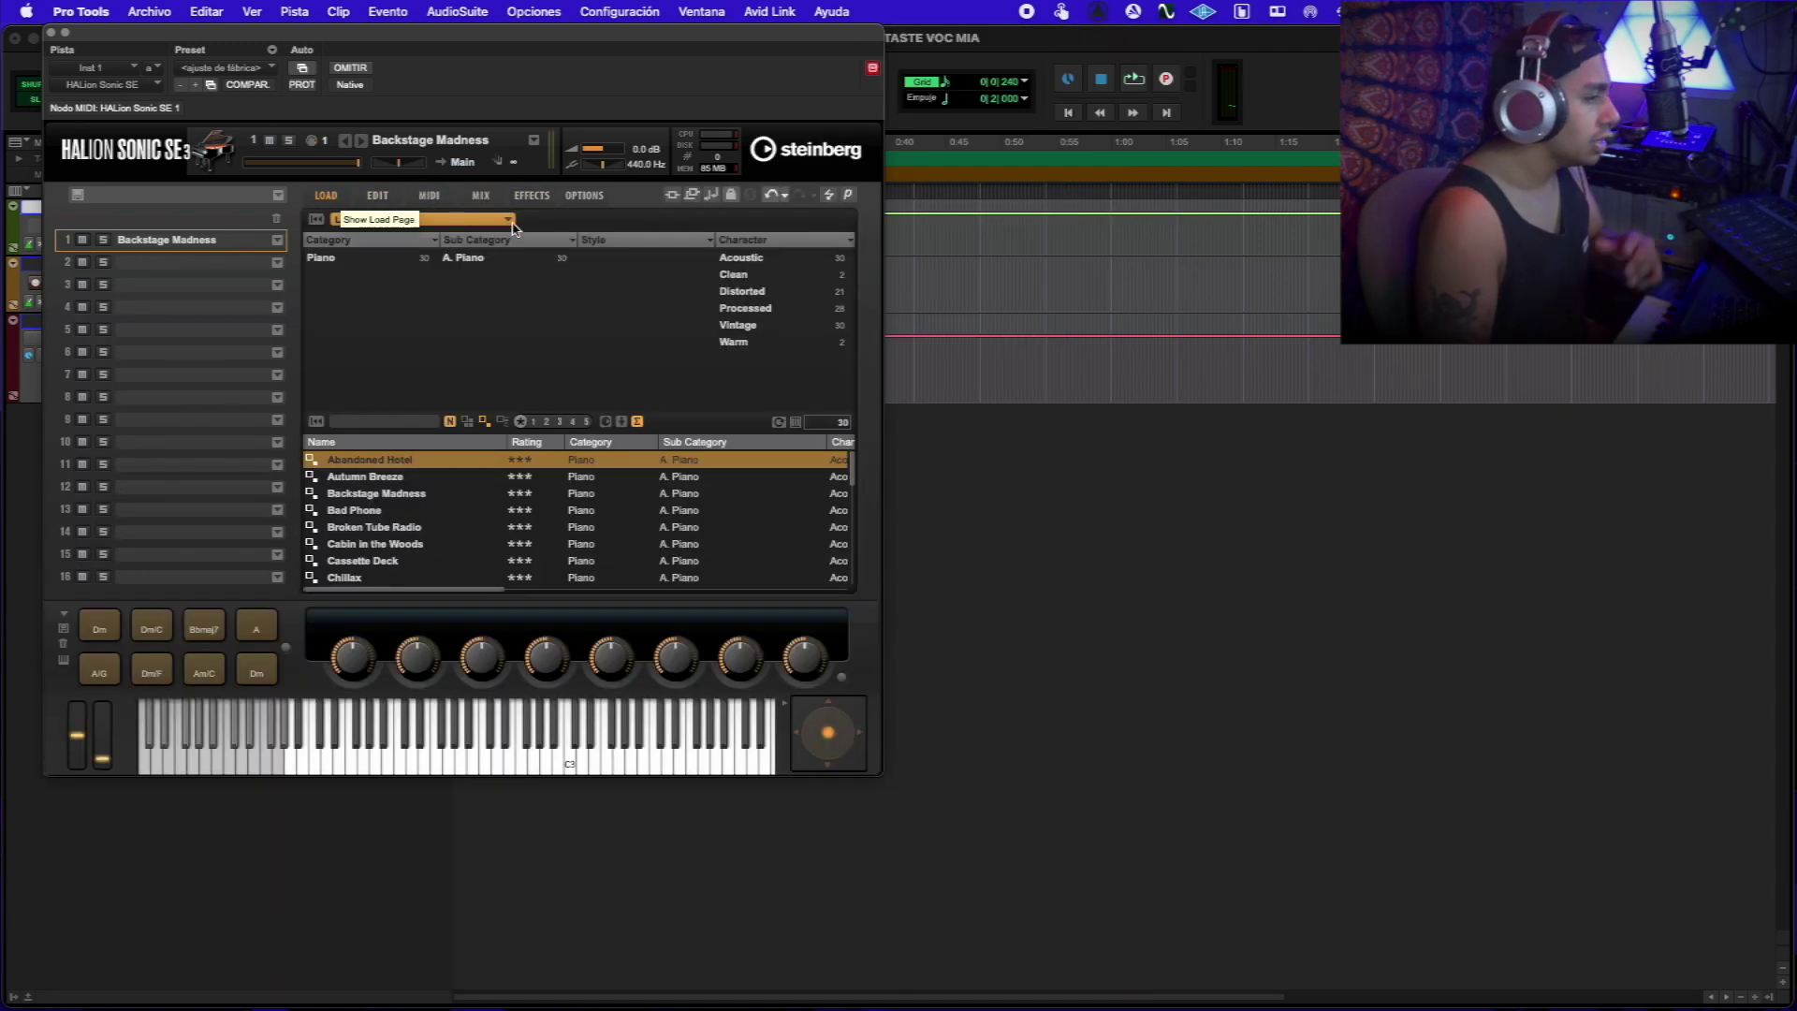
Step: Choose the LoFi Piano instrument from the sound library and load its Bad Phone preset into the first slot
left_click(455, 221)
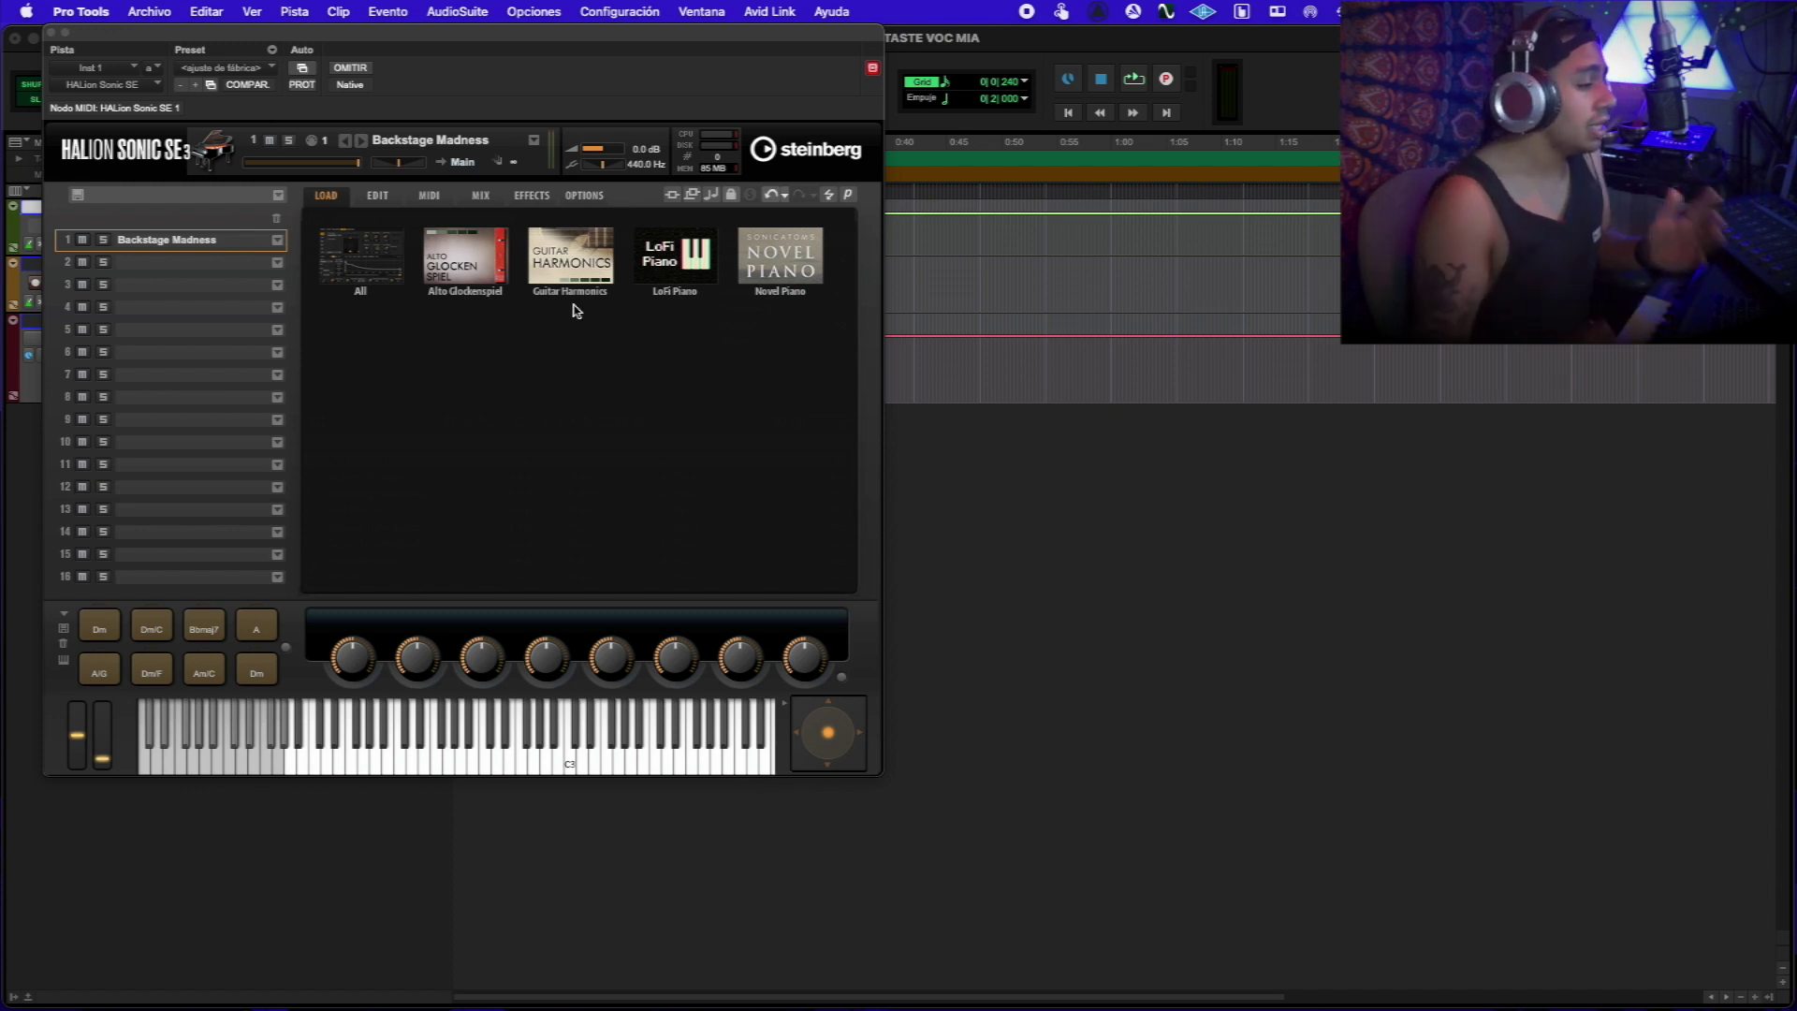
left_click(663, 286)
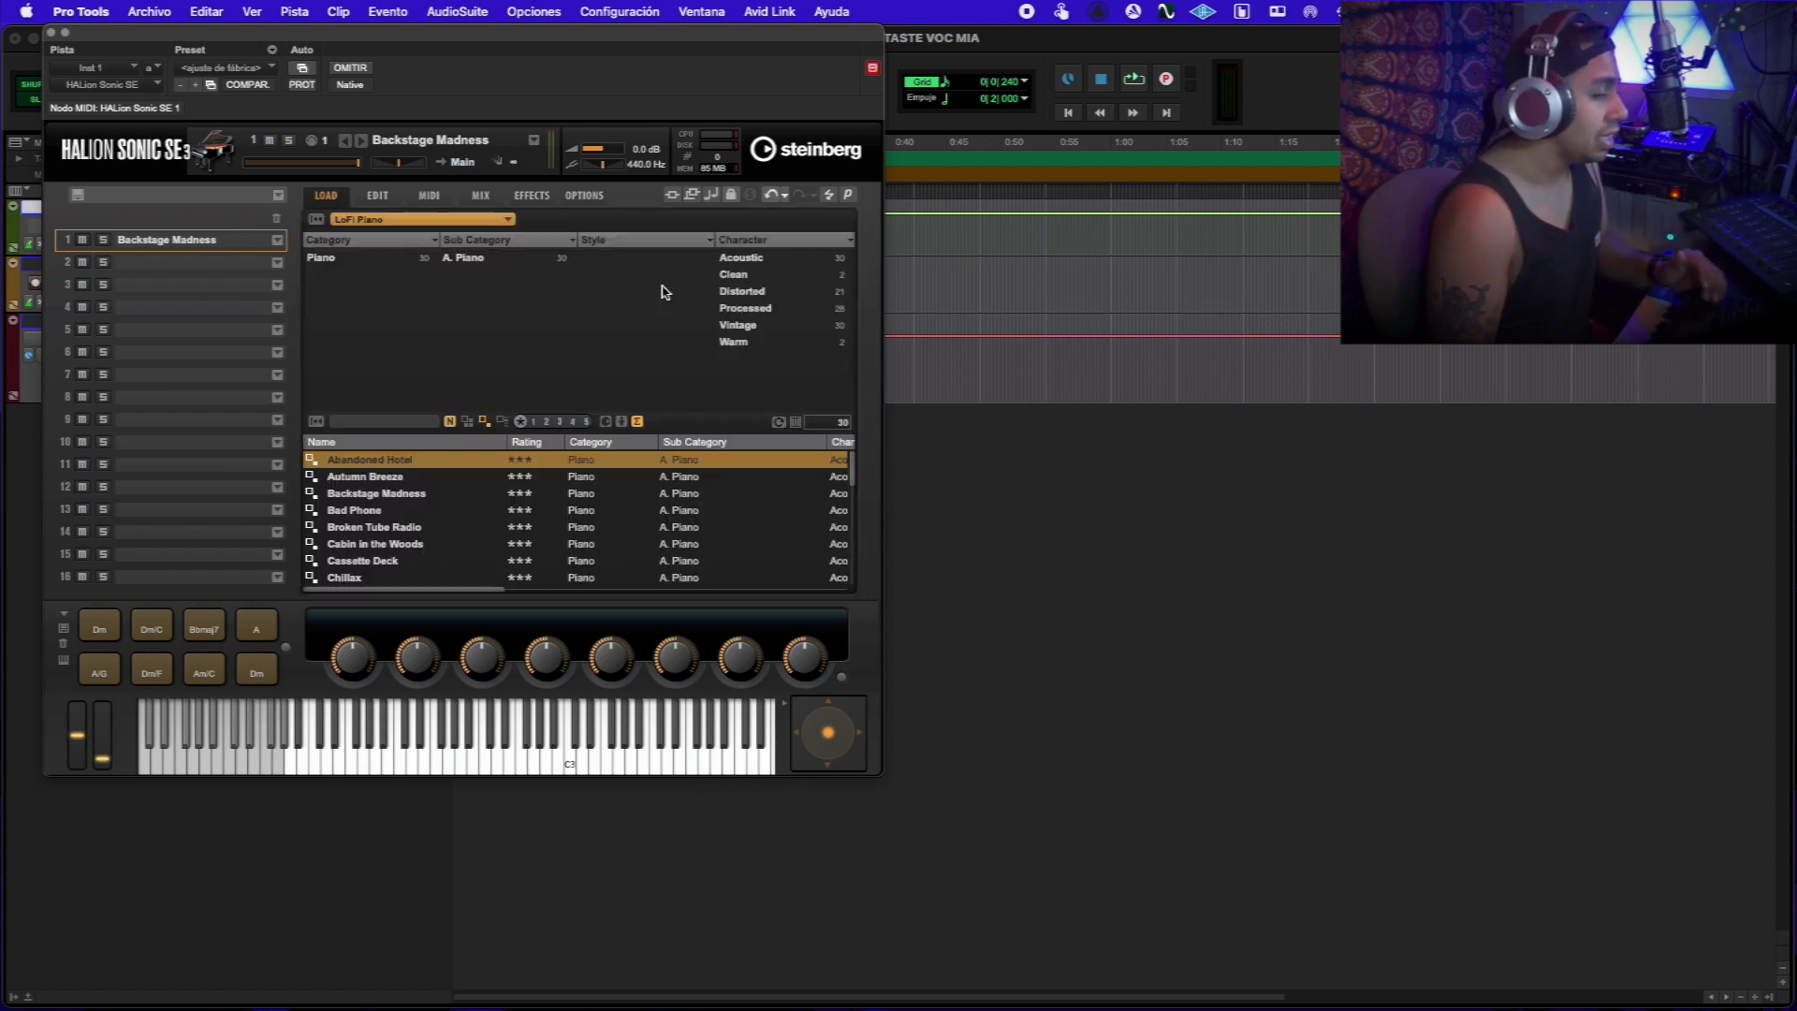
scroll(397, 523, "down", 3)
scroll(397, 523, "up", 3)
left_click(392, 513)
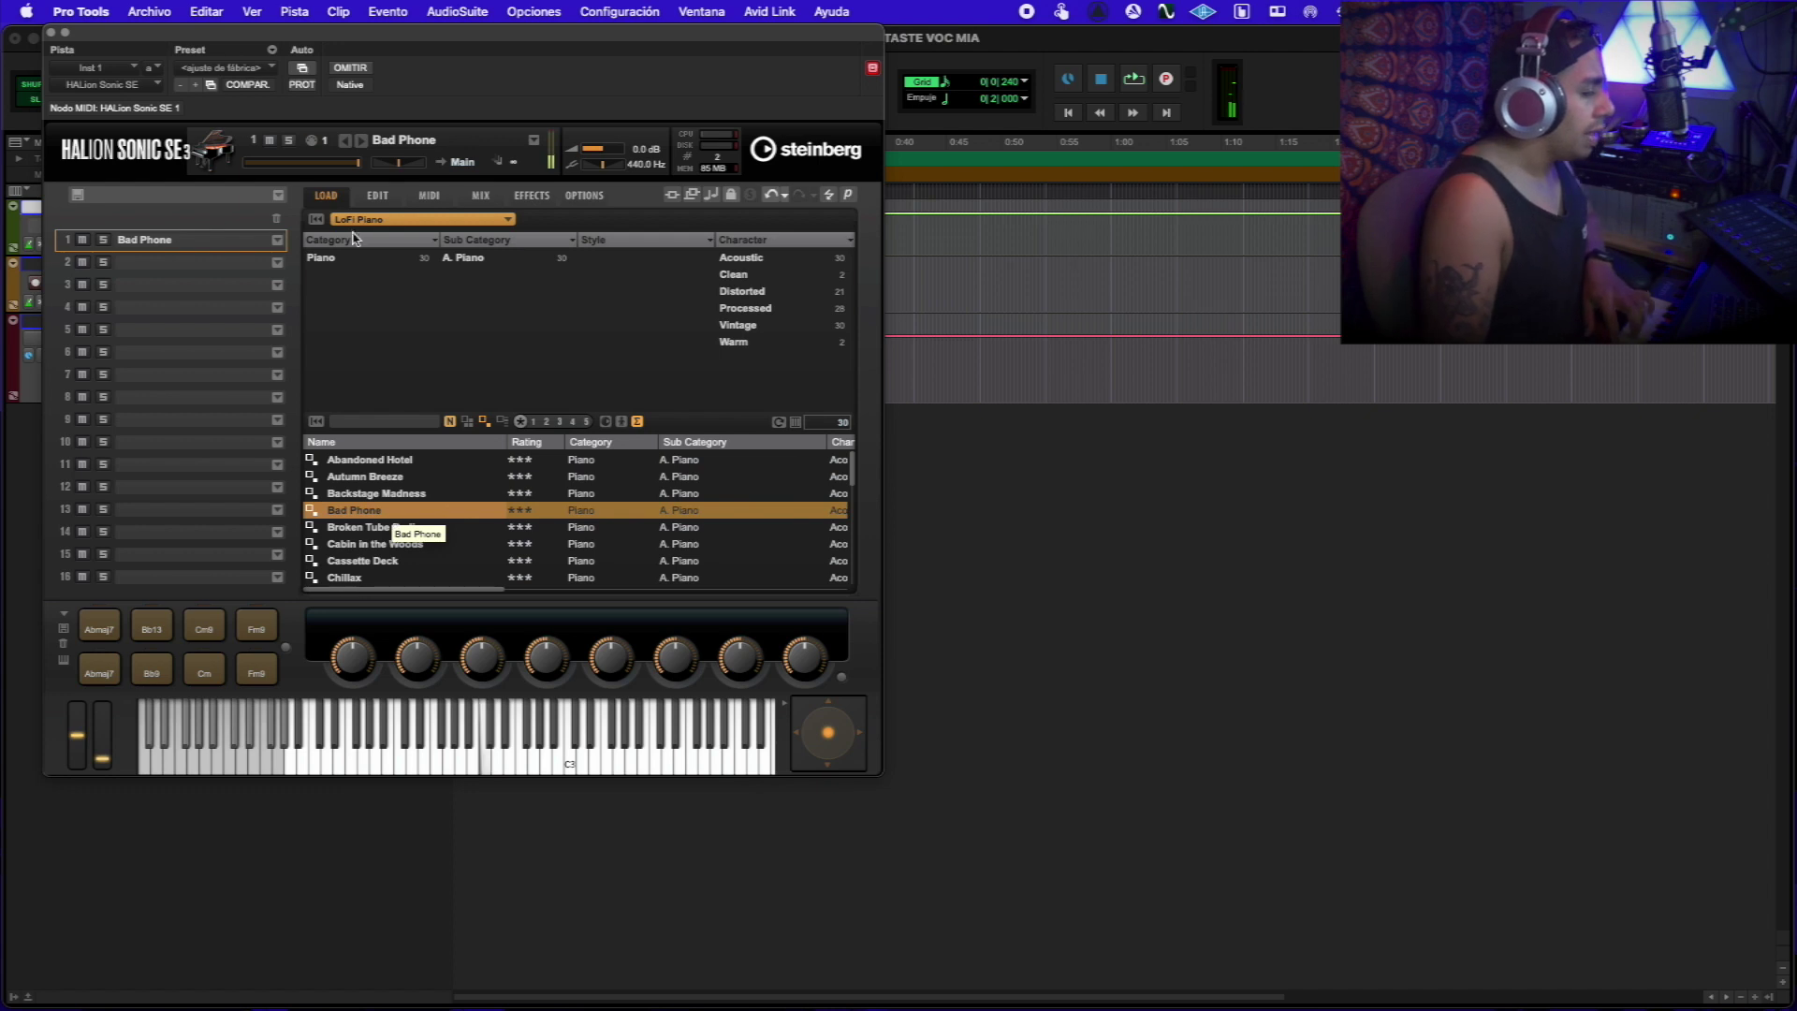
Step: Show the Bad Phone edit page, compare the editor and player views, and leave the instrument in the compact player view
left_click(377, 195)
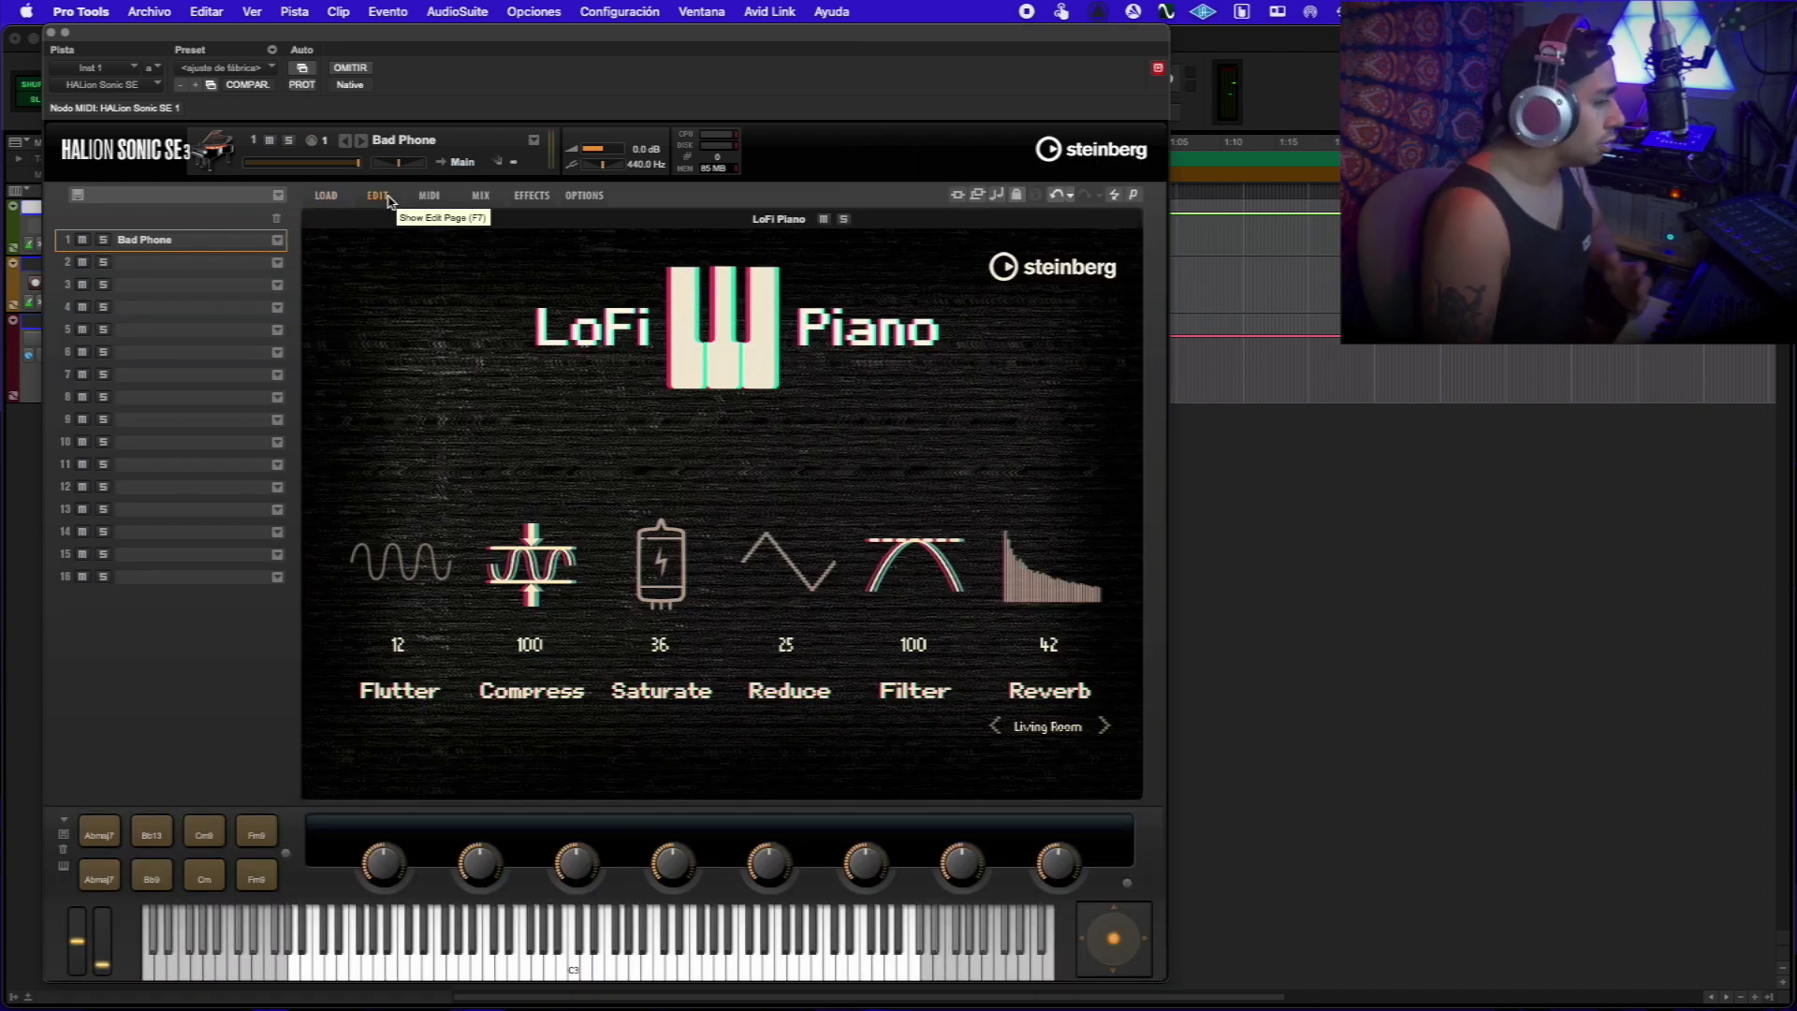
left_click(1132, 196)
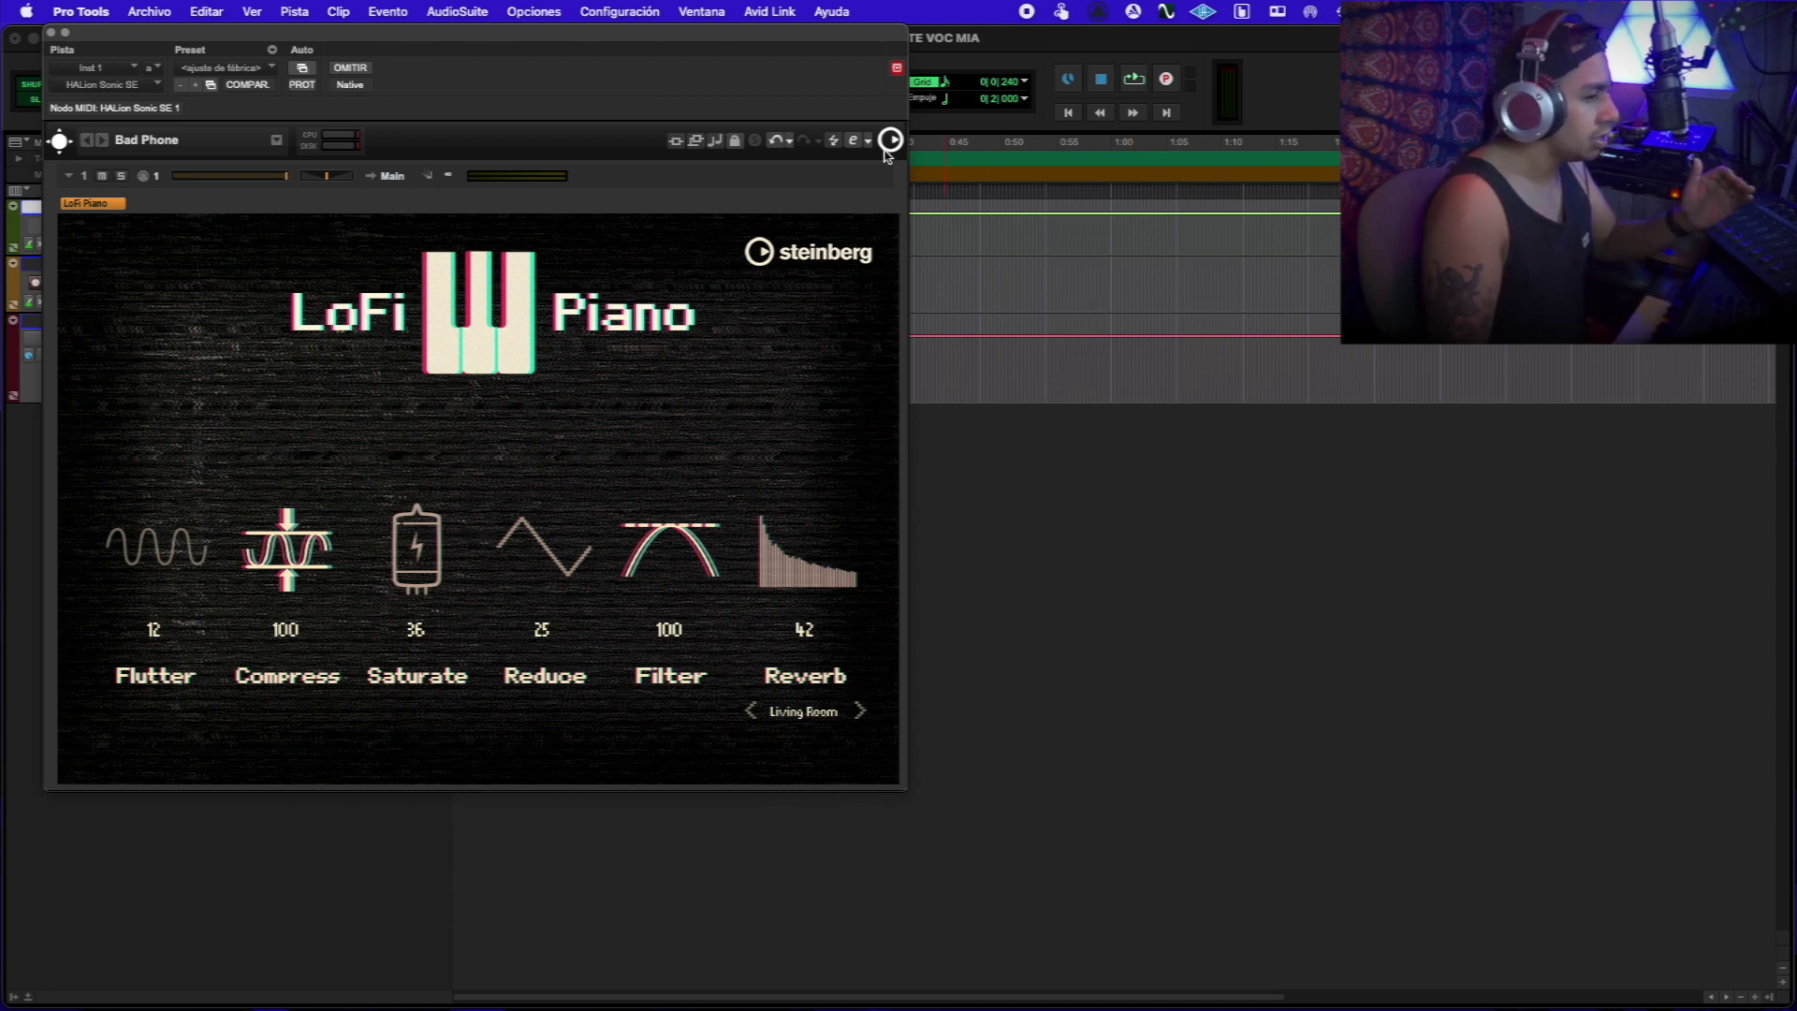
left_click(853, 142)
left_click(1134, 193)
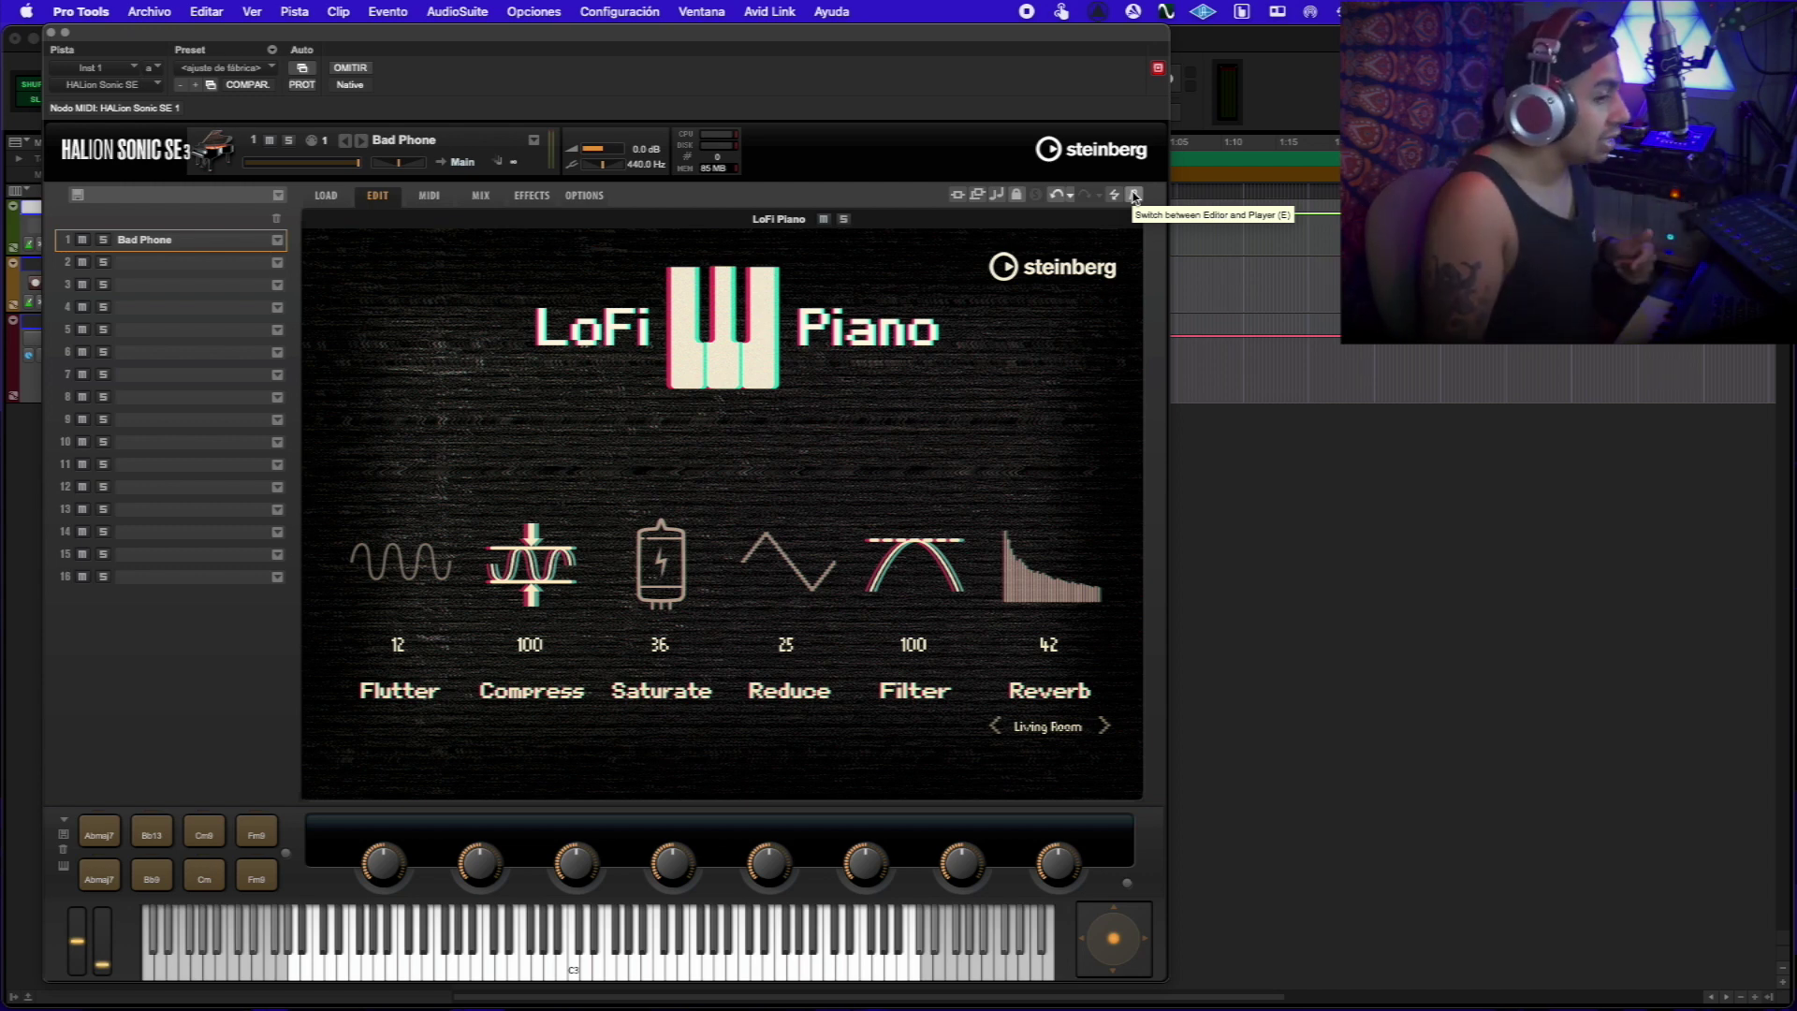
left_click(1134, 194)
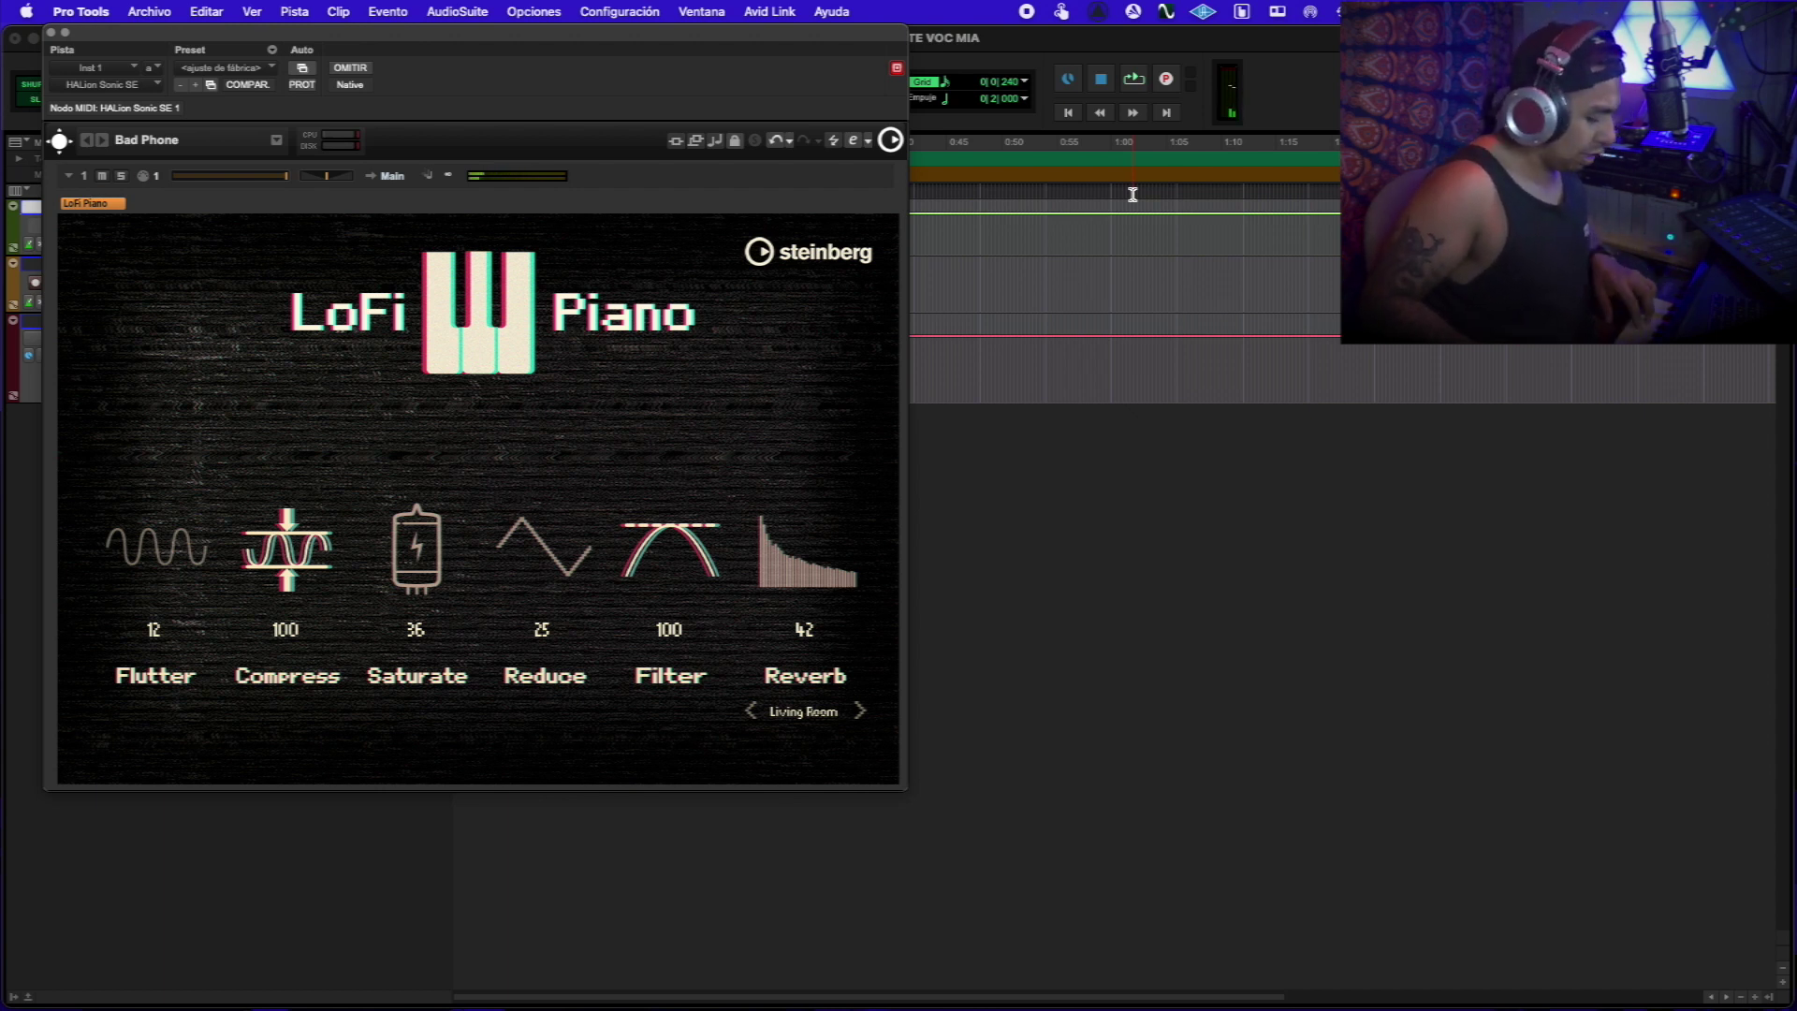
Step: Set the LoFi Piano's Flutter, Compress and Reduce to 100 and its Saturate to 54, auditioning Saturate at its extremes
left_click_drag(169, 557, 188, 168)
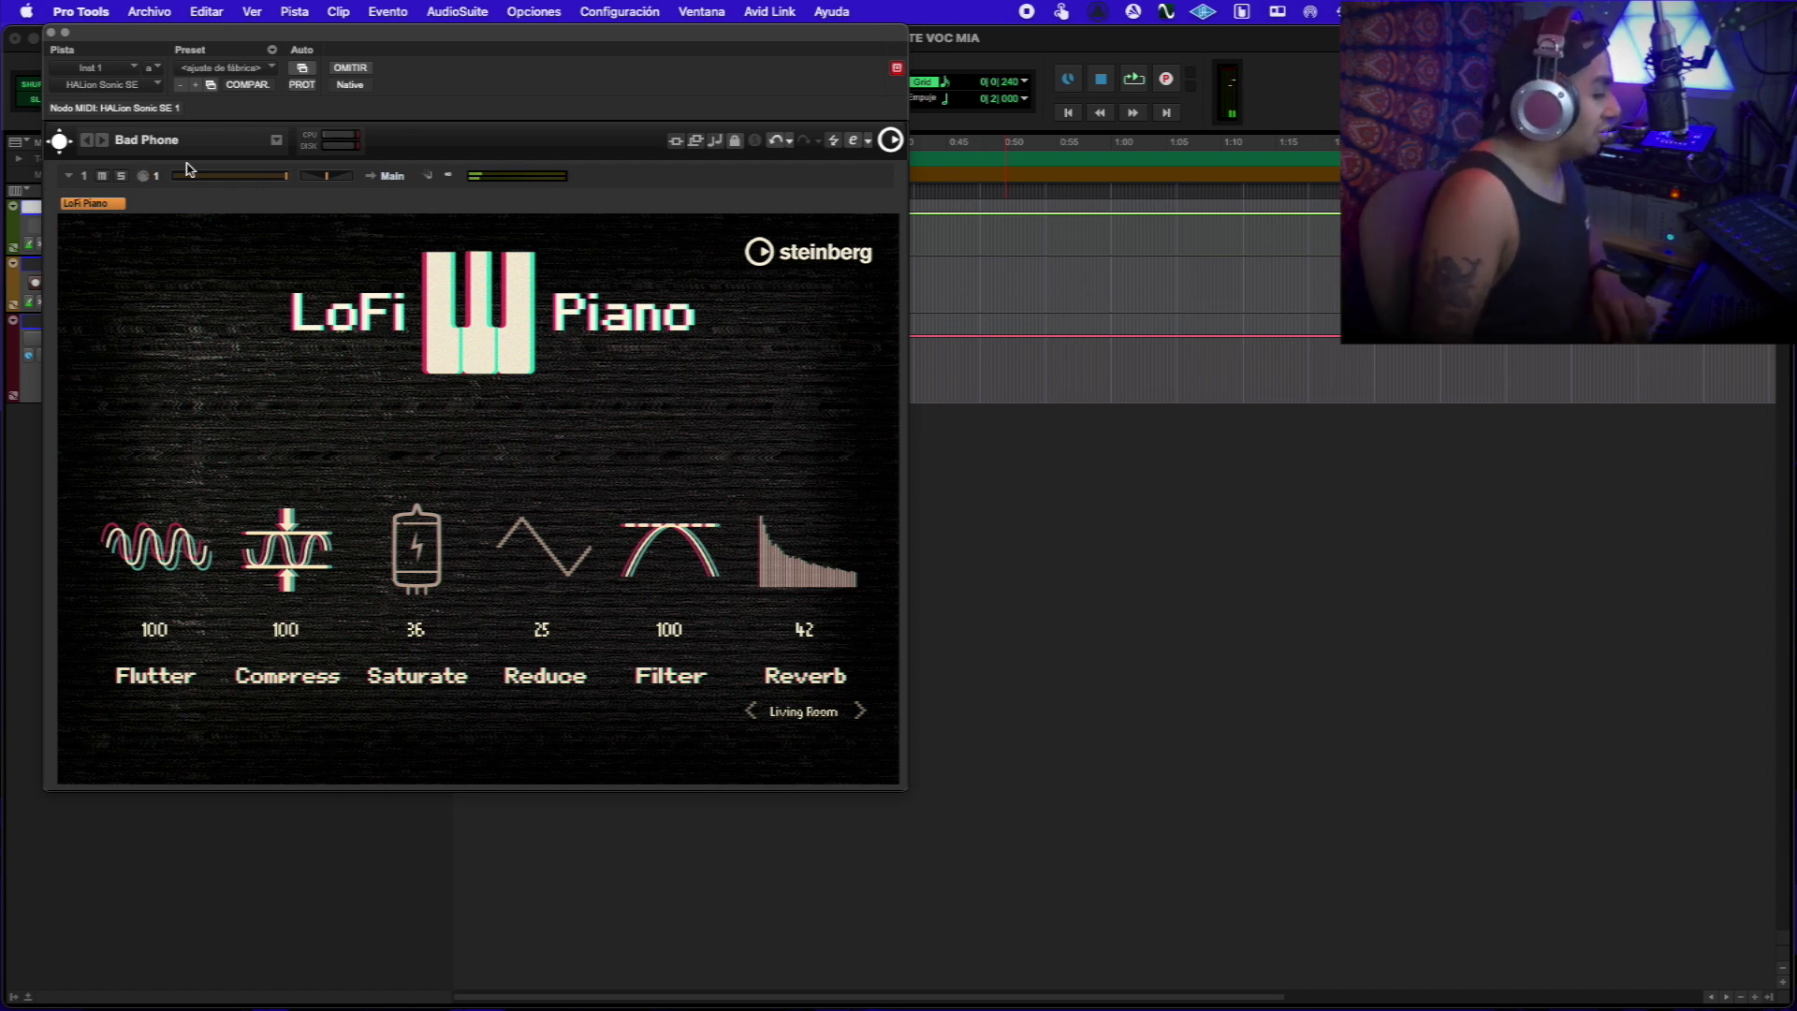
left_click_drag(292, 564, 335, 522)
left_click_drag(442, 552, 453, 376)
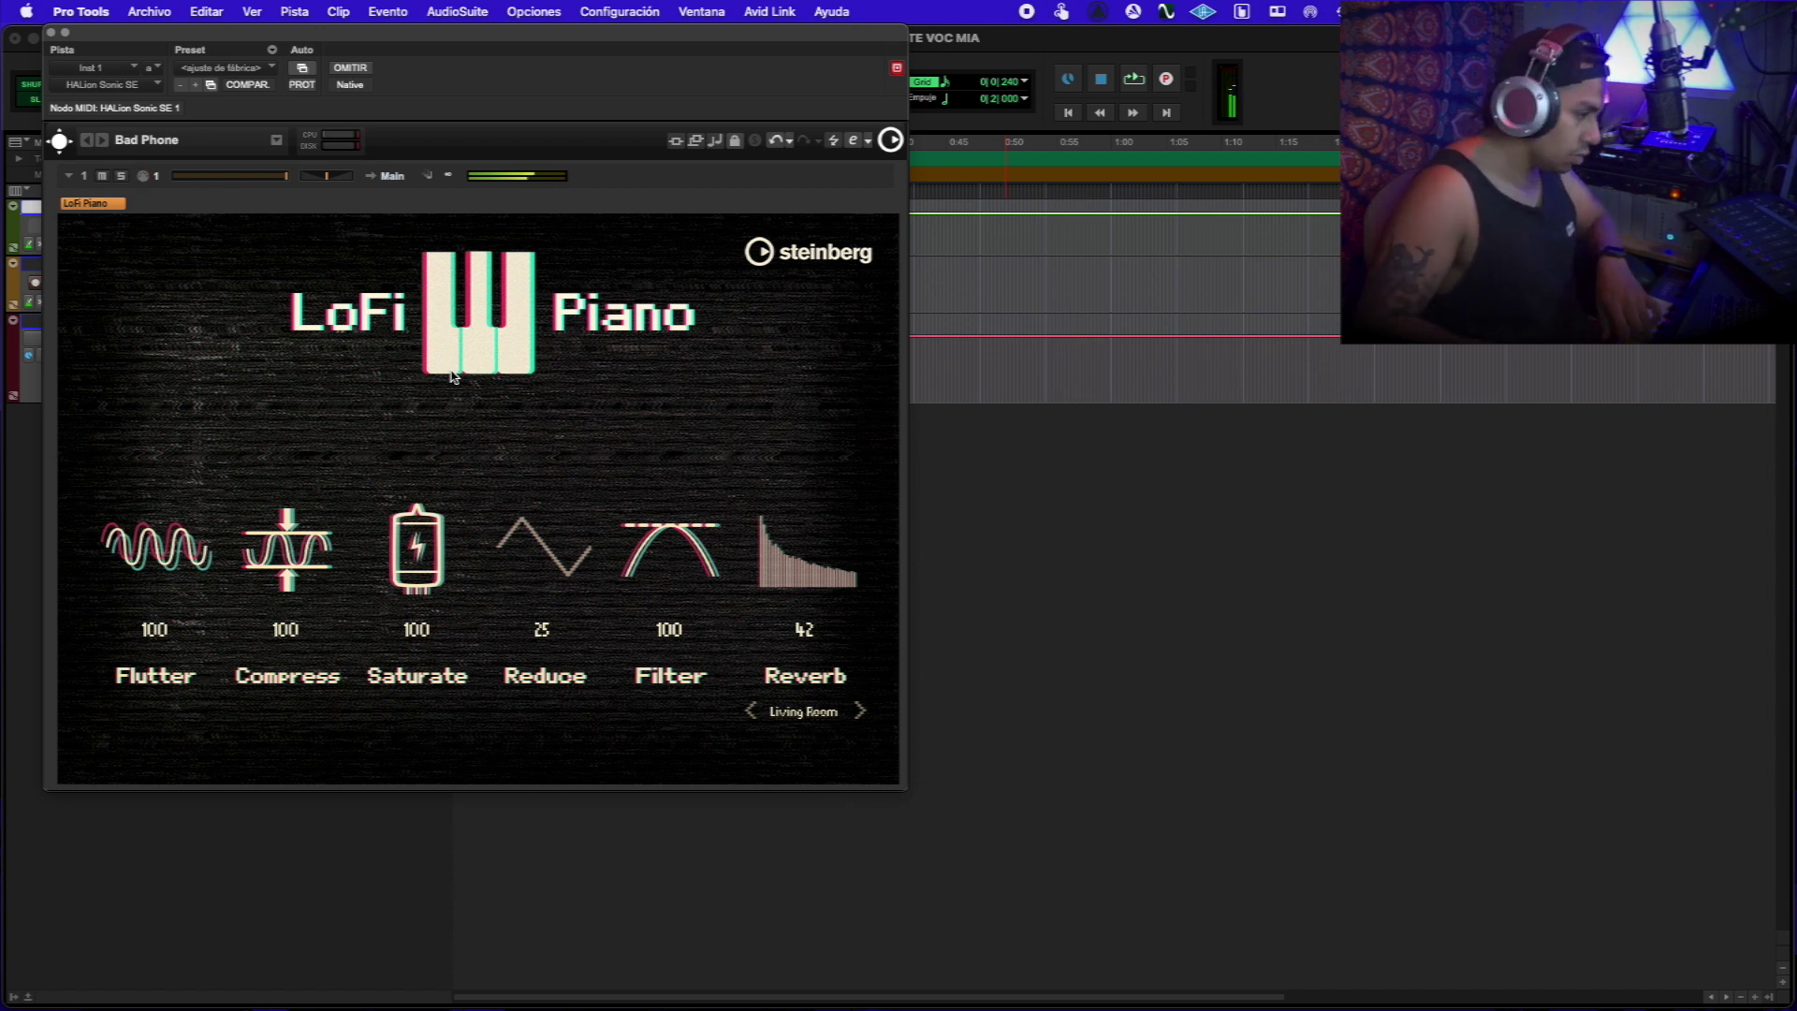
left_click_drag(412, 590, 433, 727)
left_click_drag(442, 527, 557, 214)
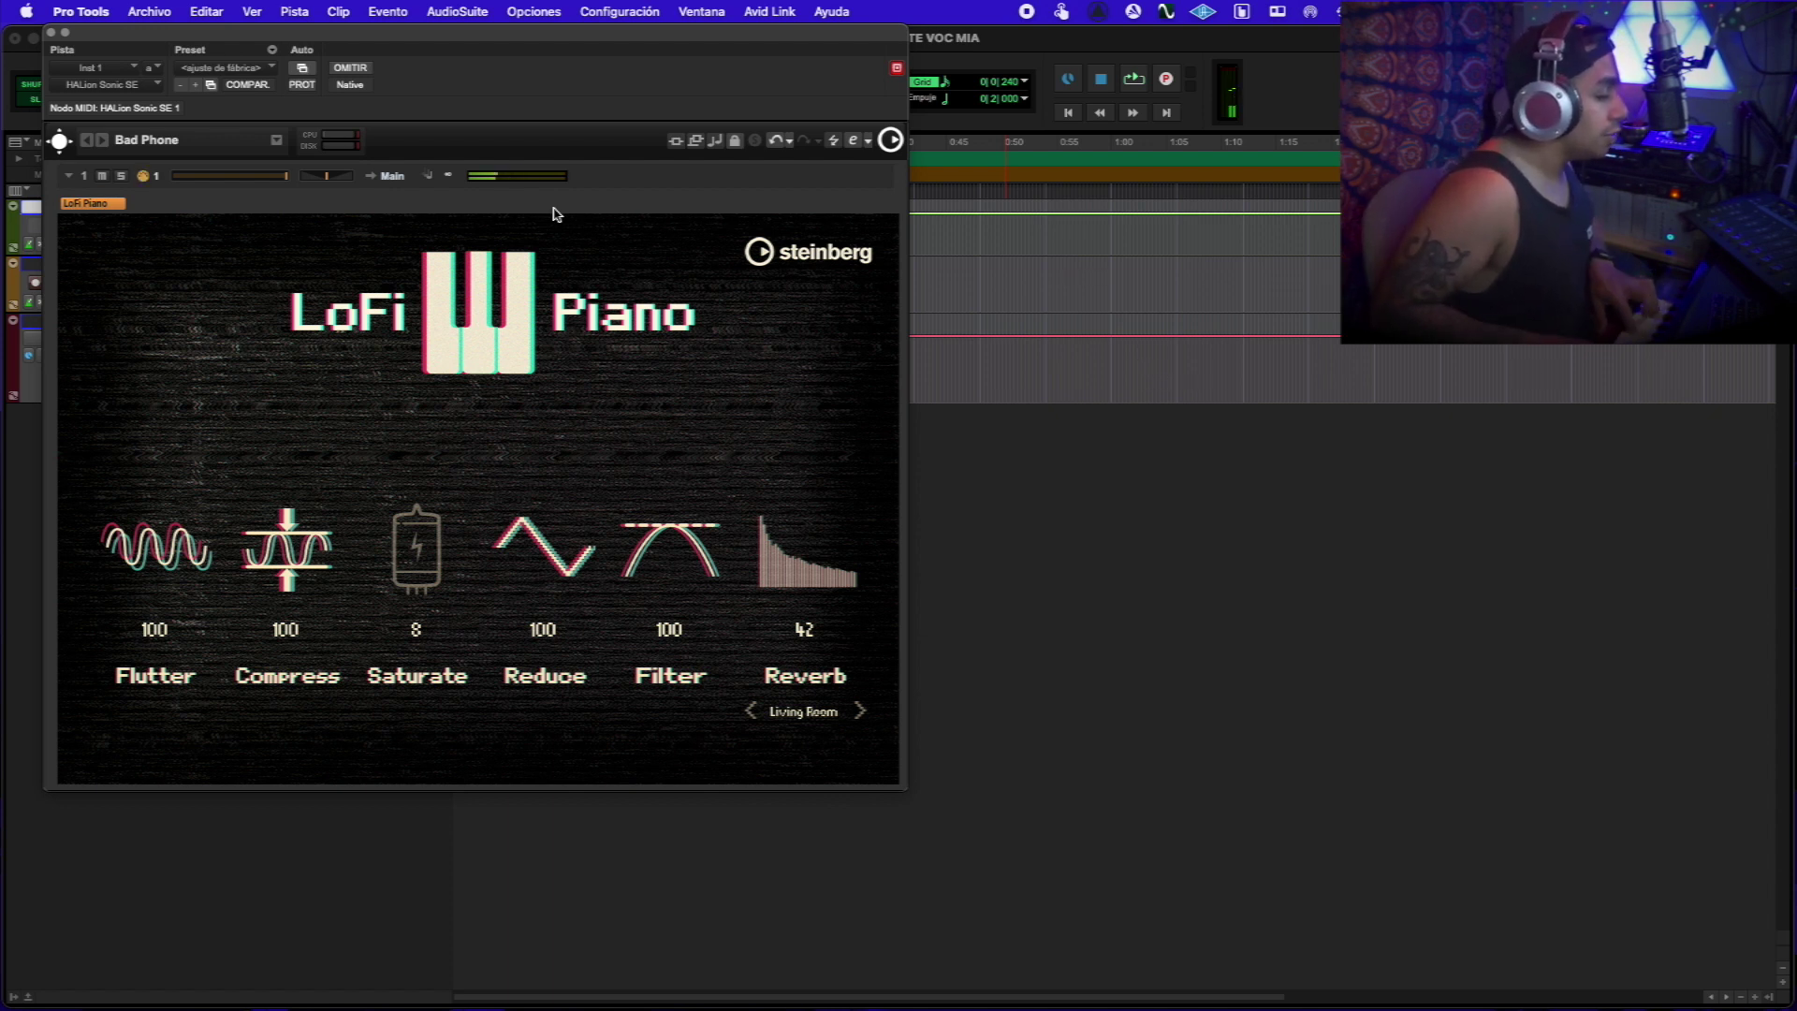
left_click_drag(448, 567, 423, 486)
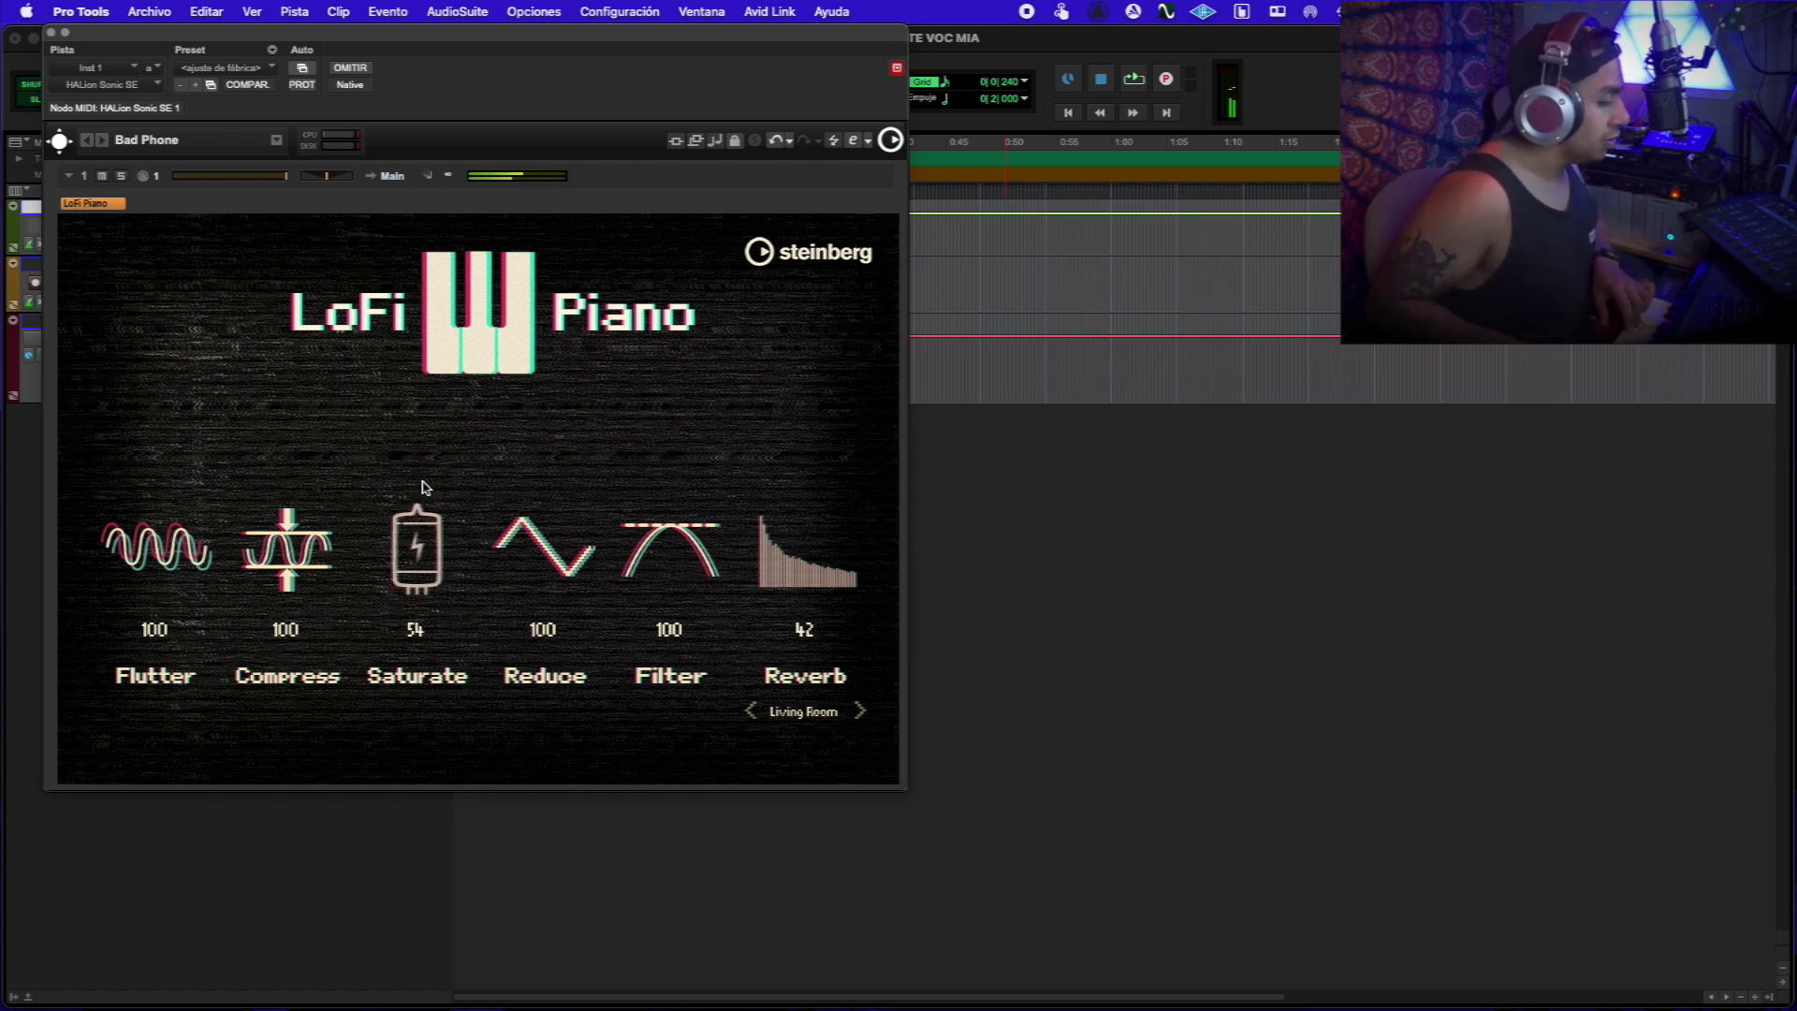
Step: Sweep the LoFi Piano's Filter down to 0 and return it to 100
left_click_drag(679, 558, 698, 429)
left_click_drag(685, 507, 680, 731)
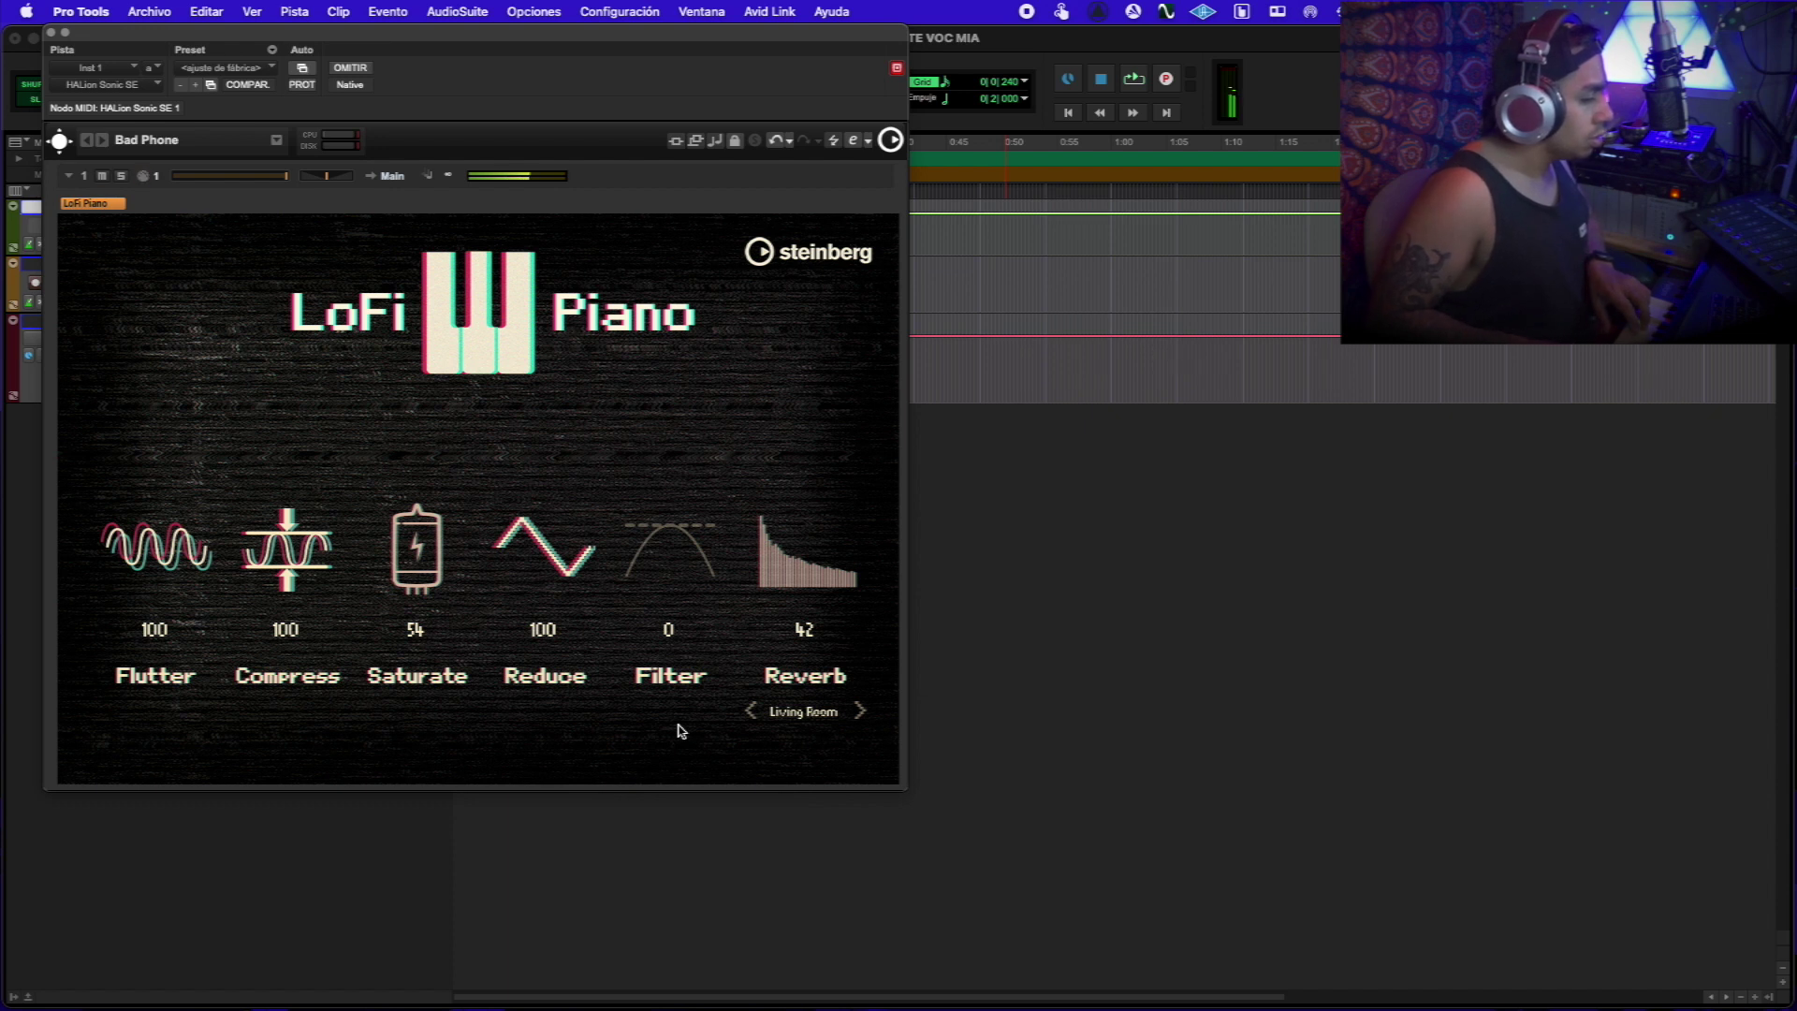
left_click_drag(699, 567, 692, 142)
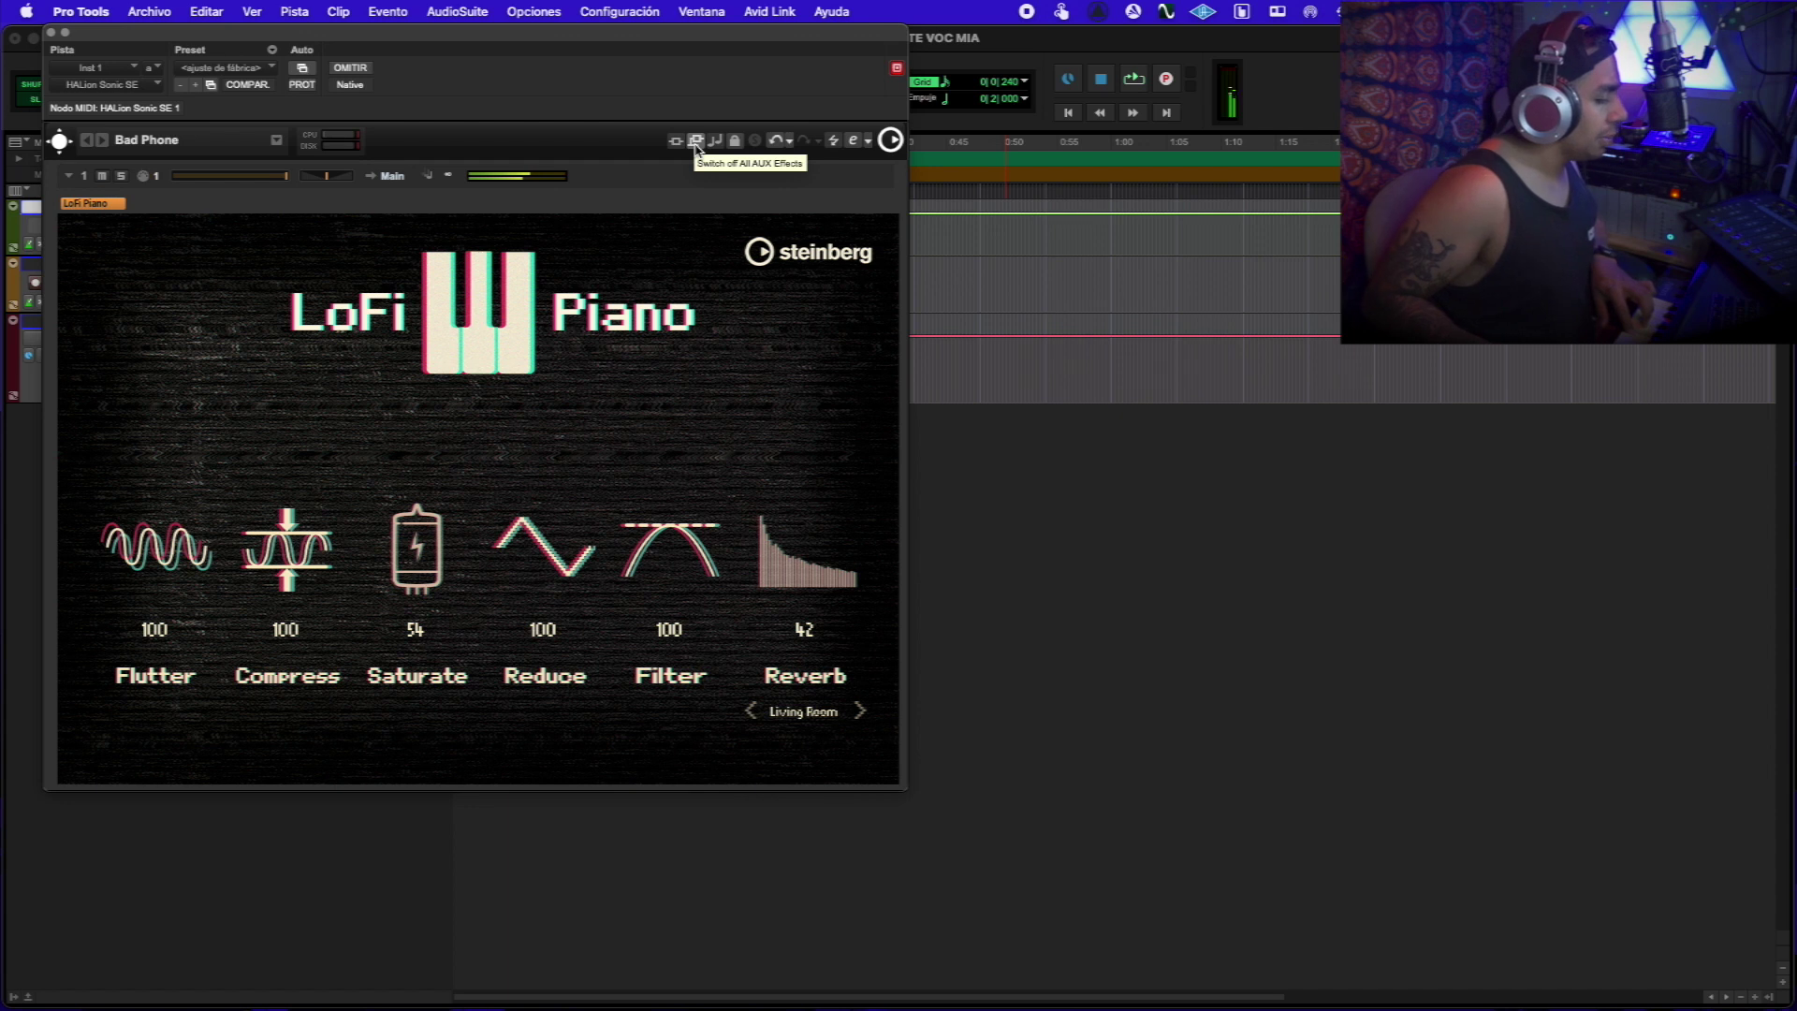
Step: Set the Reverb amount to 88 and step its preset through Attic and Hallway to Shiny
left_click_drag(852, 535, 839, 246)
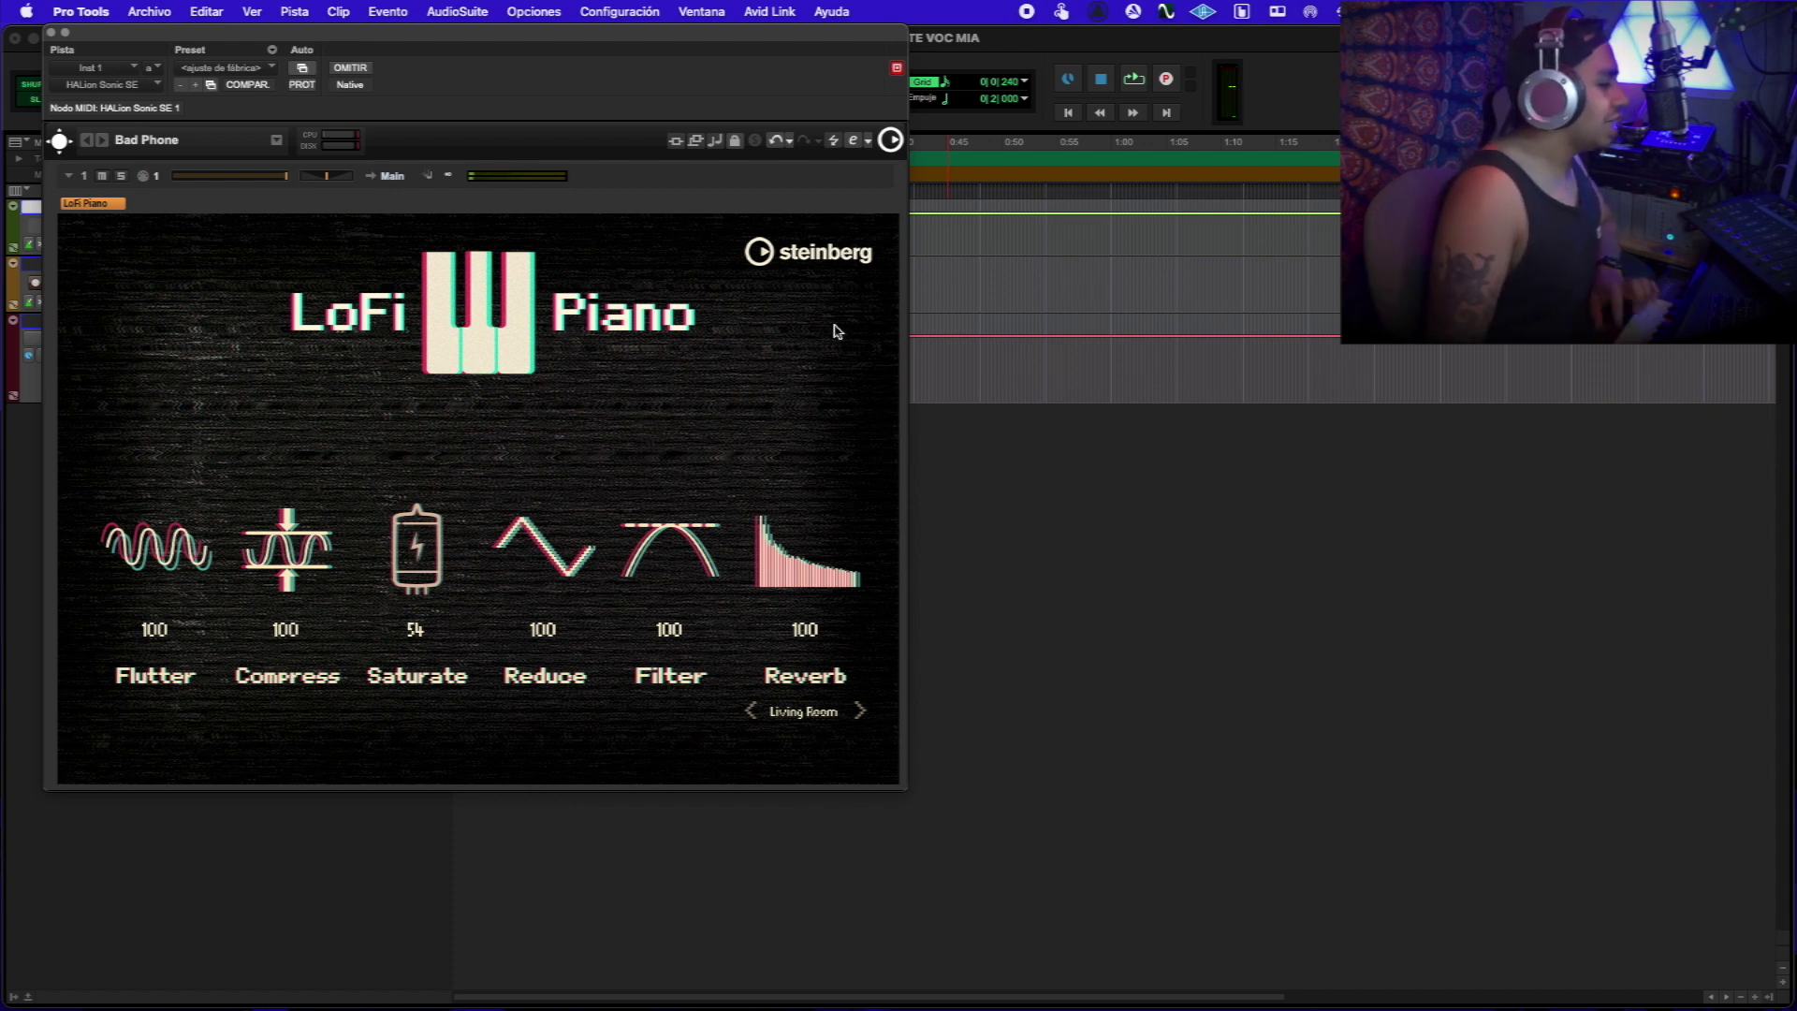
mouse_move(803, 580)
left_mouse_down()
mouse_move(774, 814)
mouse_move(809, 597)
left_mouse_up()
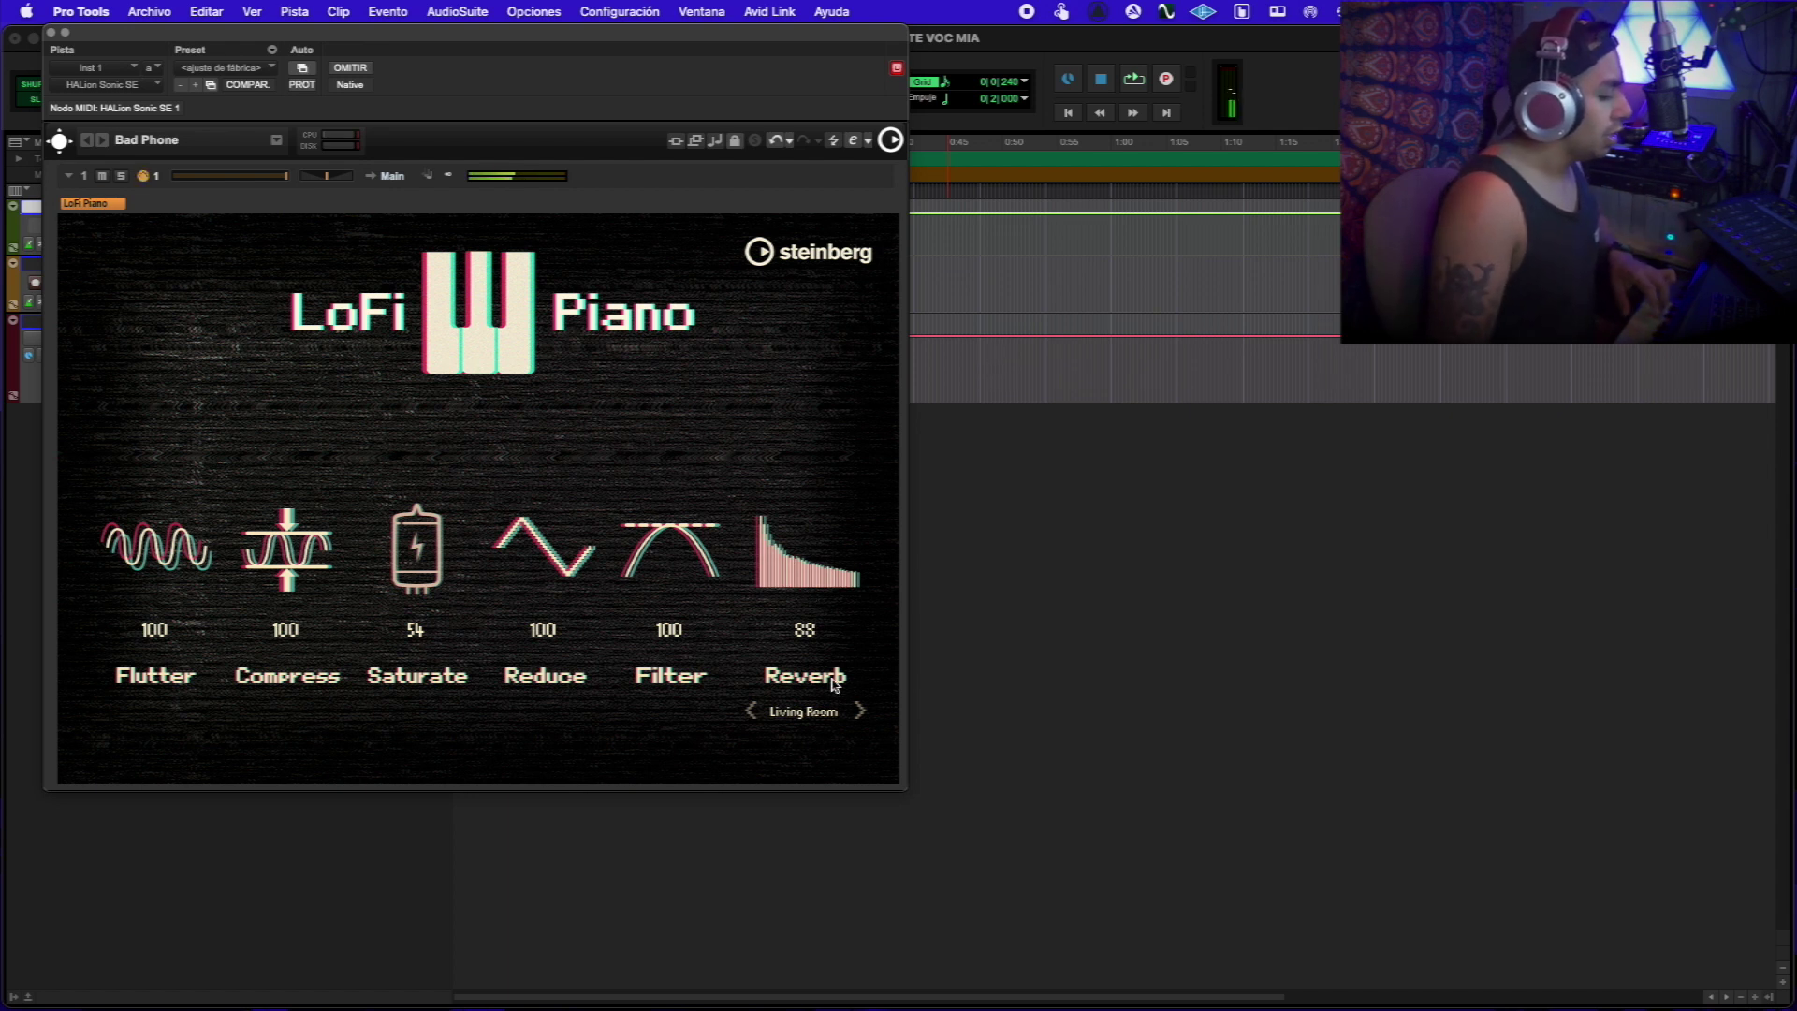
left_click(860, 710)
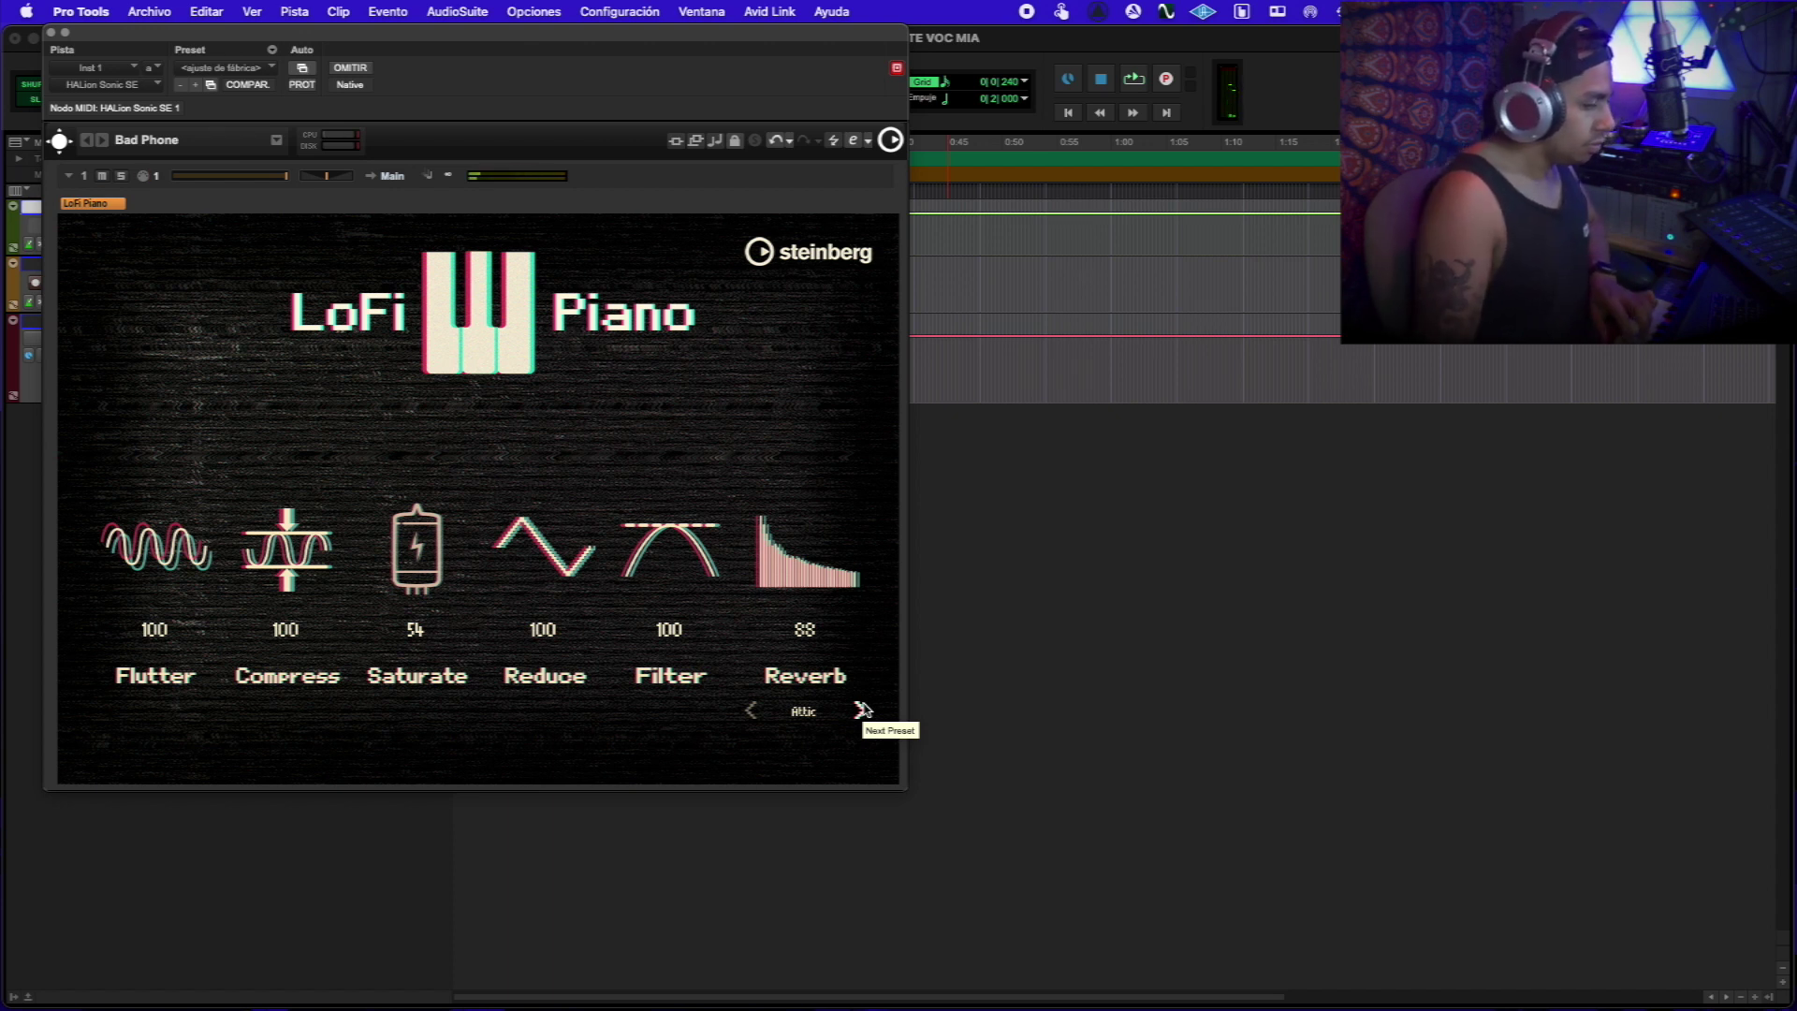
left_click(862, 711)
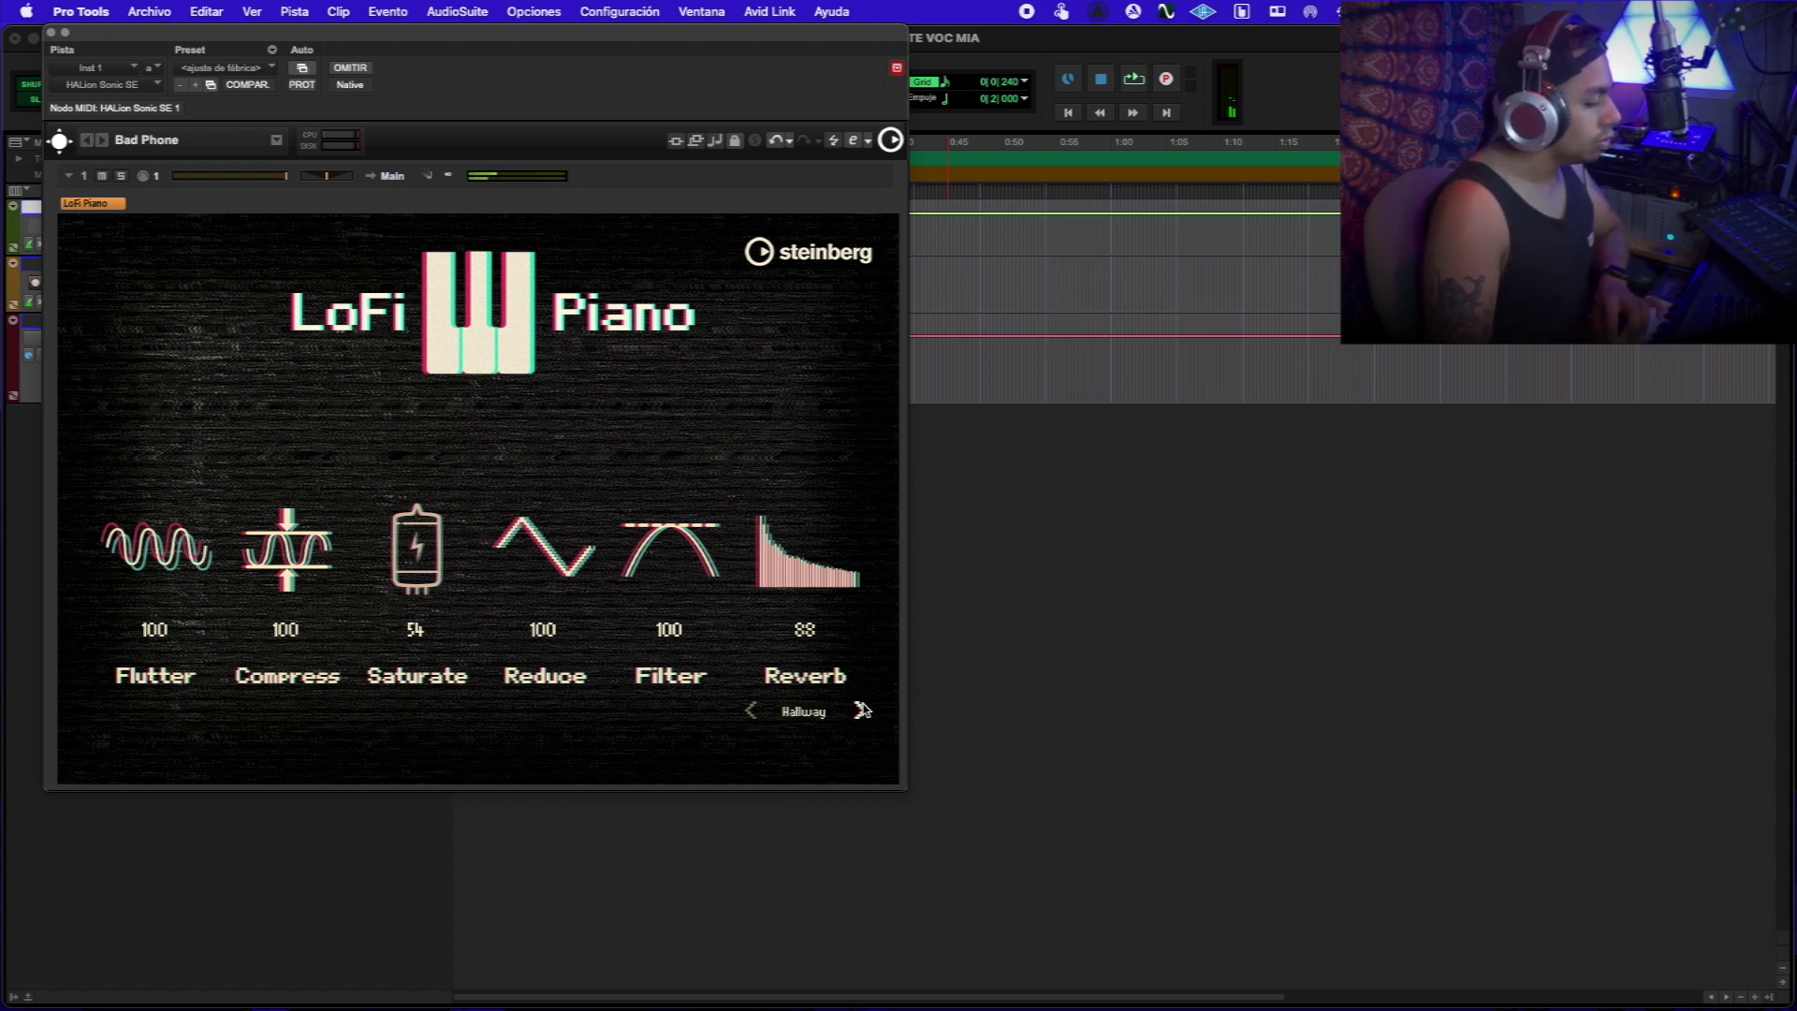
left_click(862, 710)
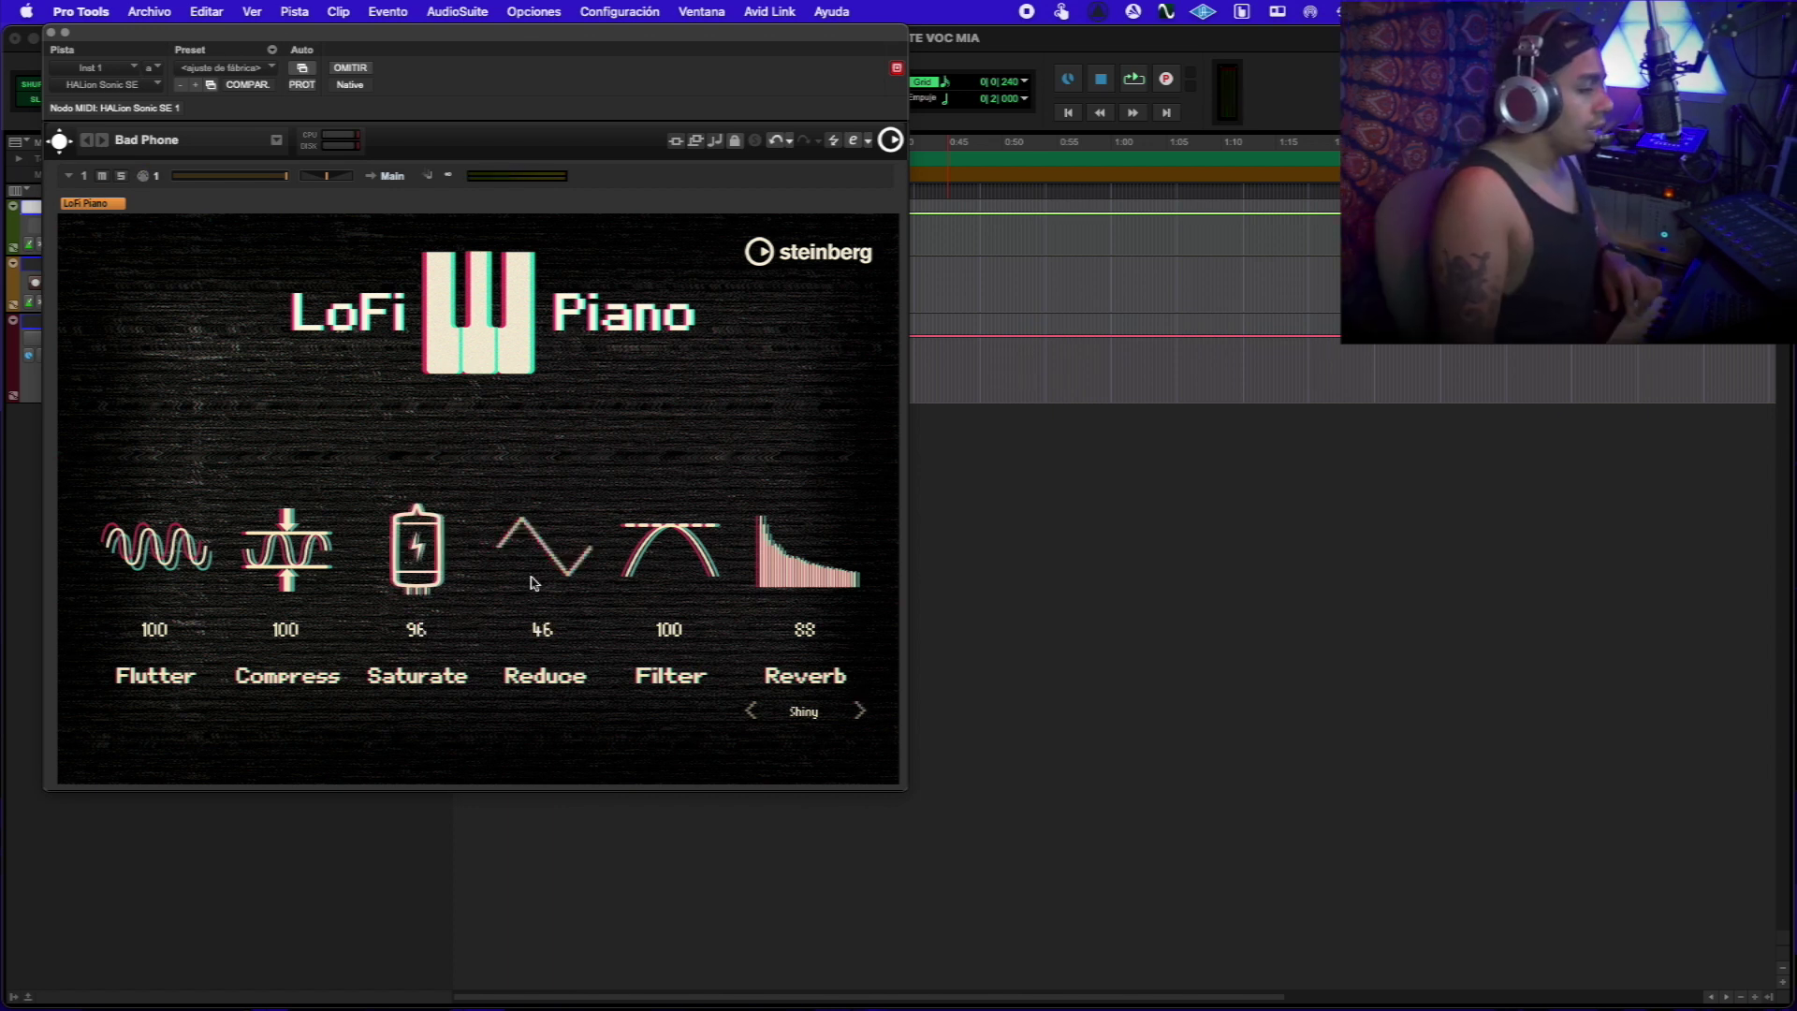
Step: Raise Reduce to 100 and bring the Reverb amount down to a low level
mouse_move(540, 557)
left_mouse_down()
mouse_move(541, 581)
mouse_move(557, 402)
mouse_move(519, 613)
mouse_move(539, 557)
left_mouse_up()
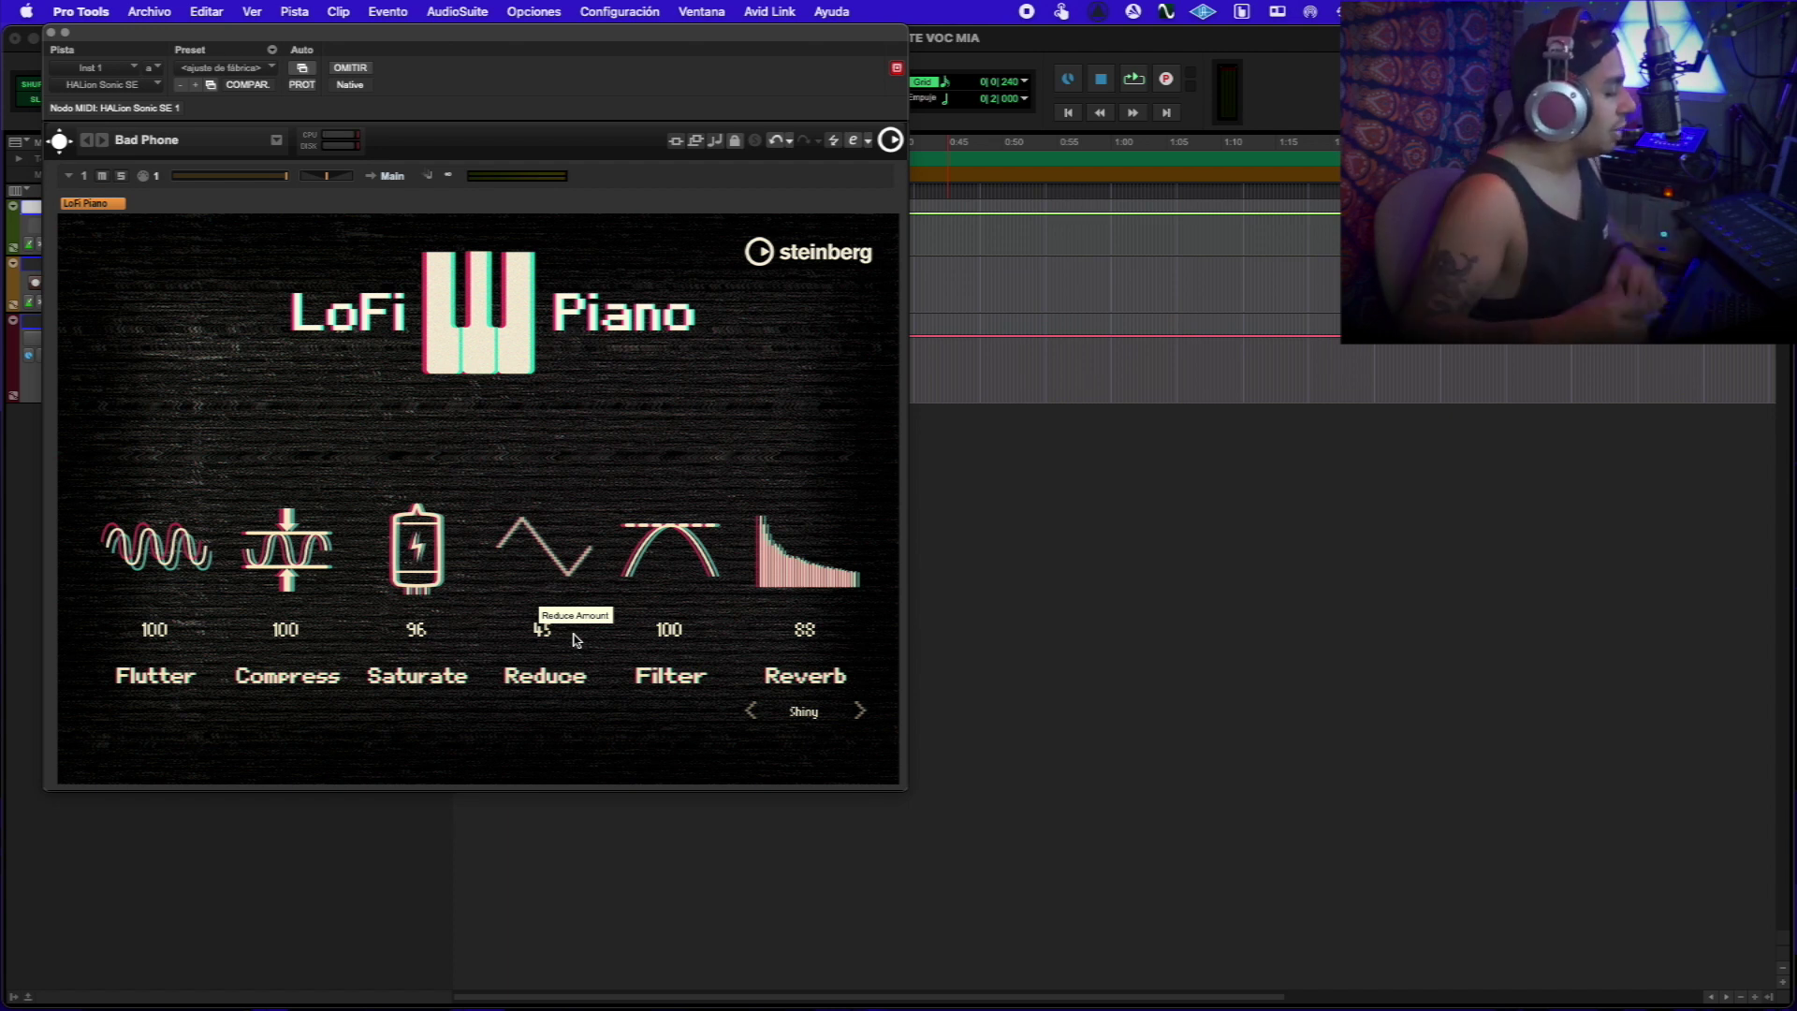
left_click_drag(576, 639, 540, 438)
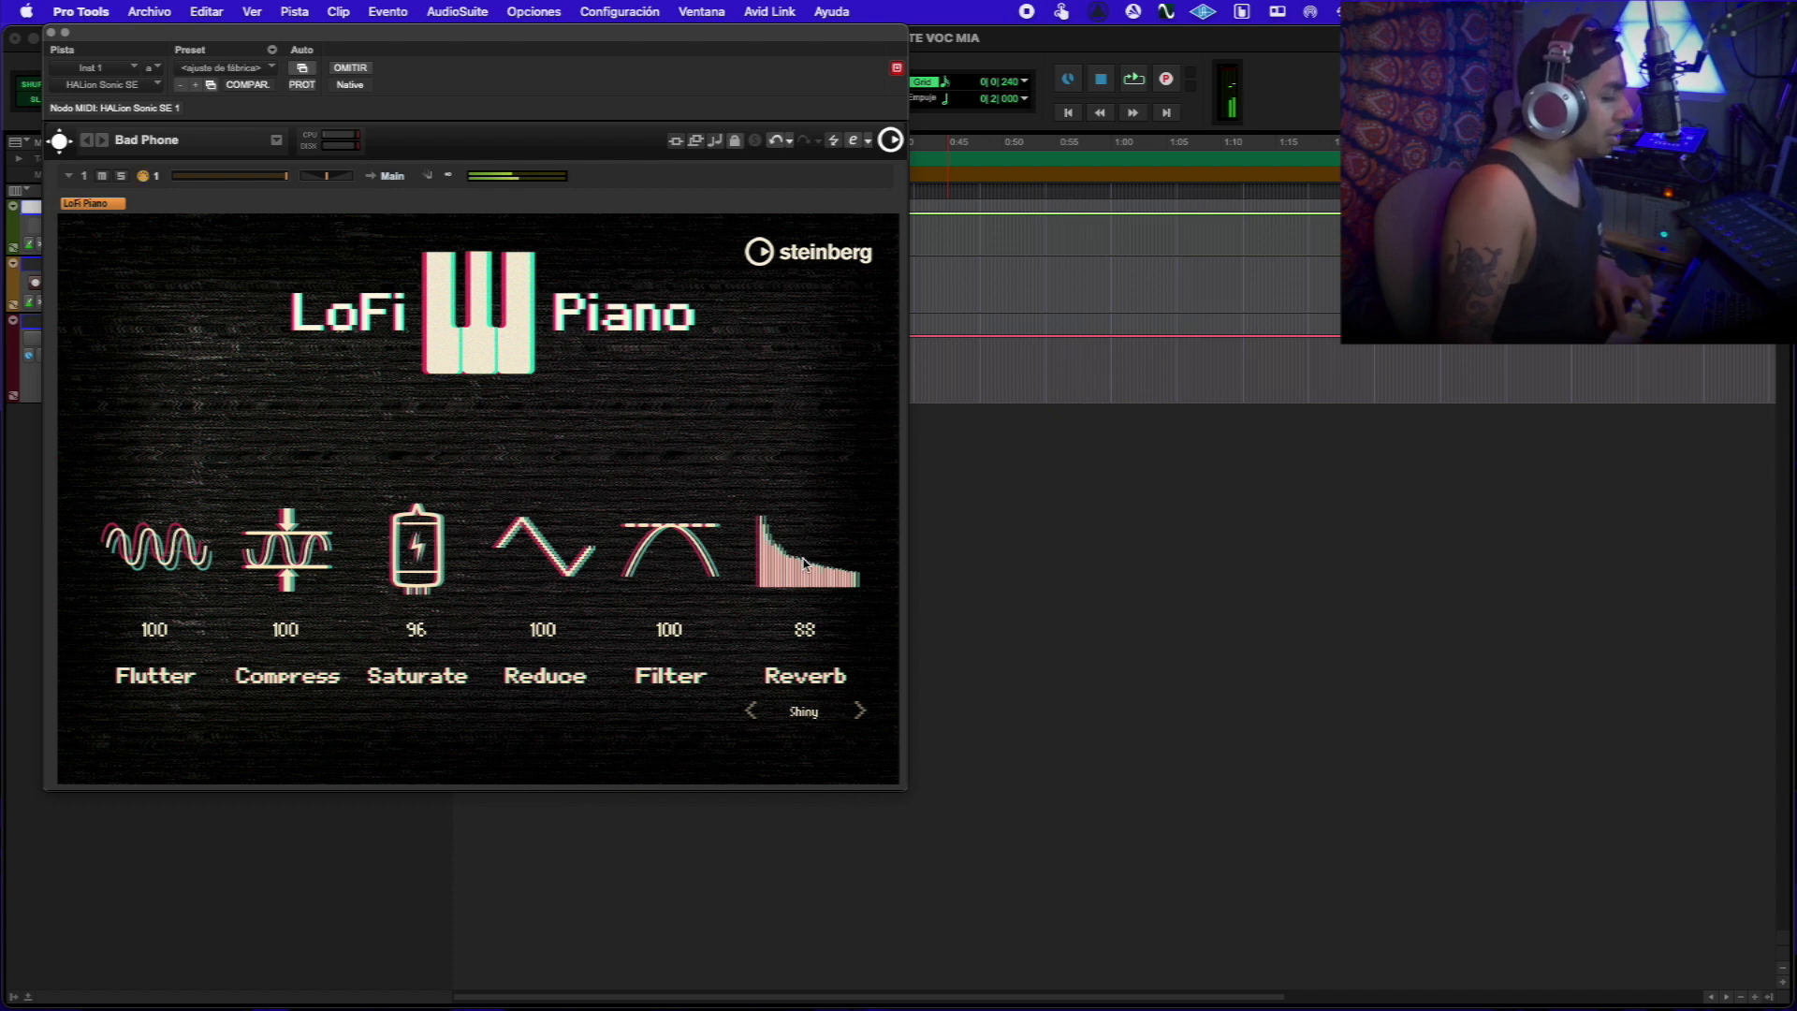
mouse_move(794, 575)
left_mouse_down()
mouse_move(798, 690)
mouse_move(801, 588)
left_mouse_up()
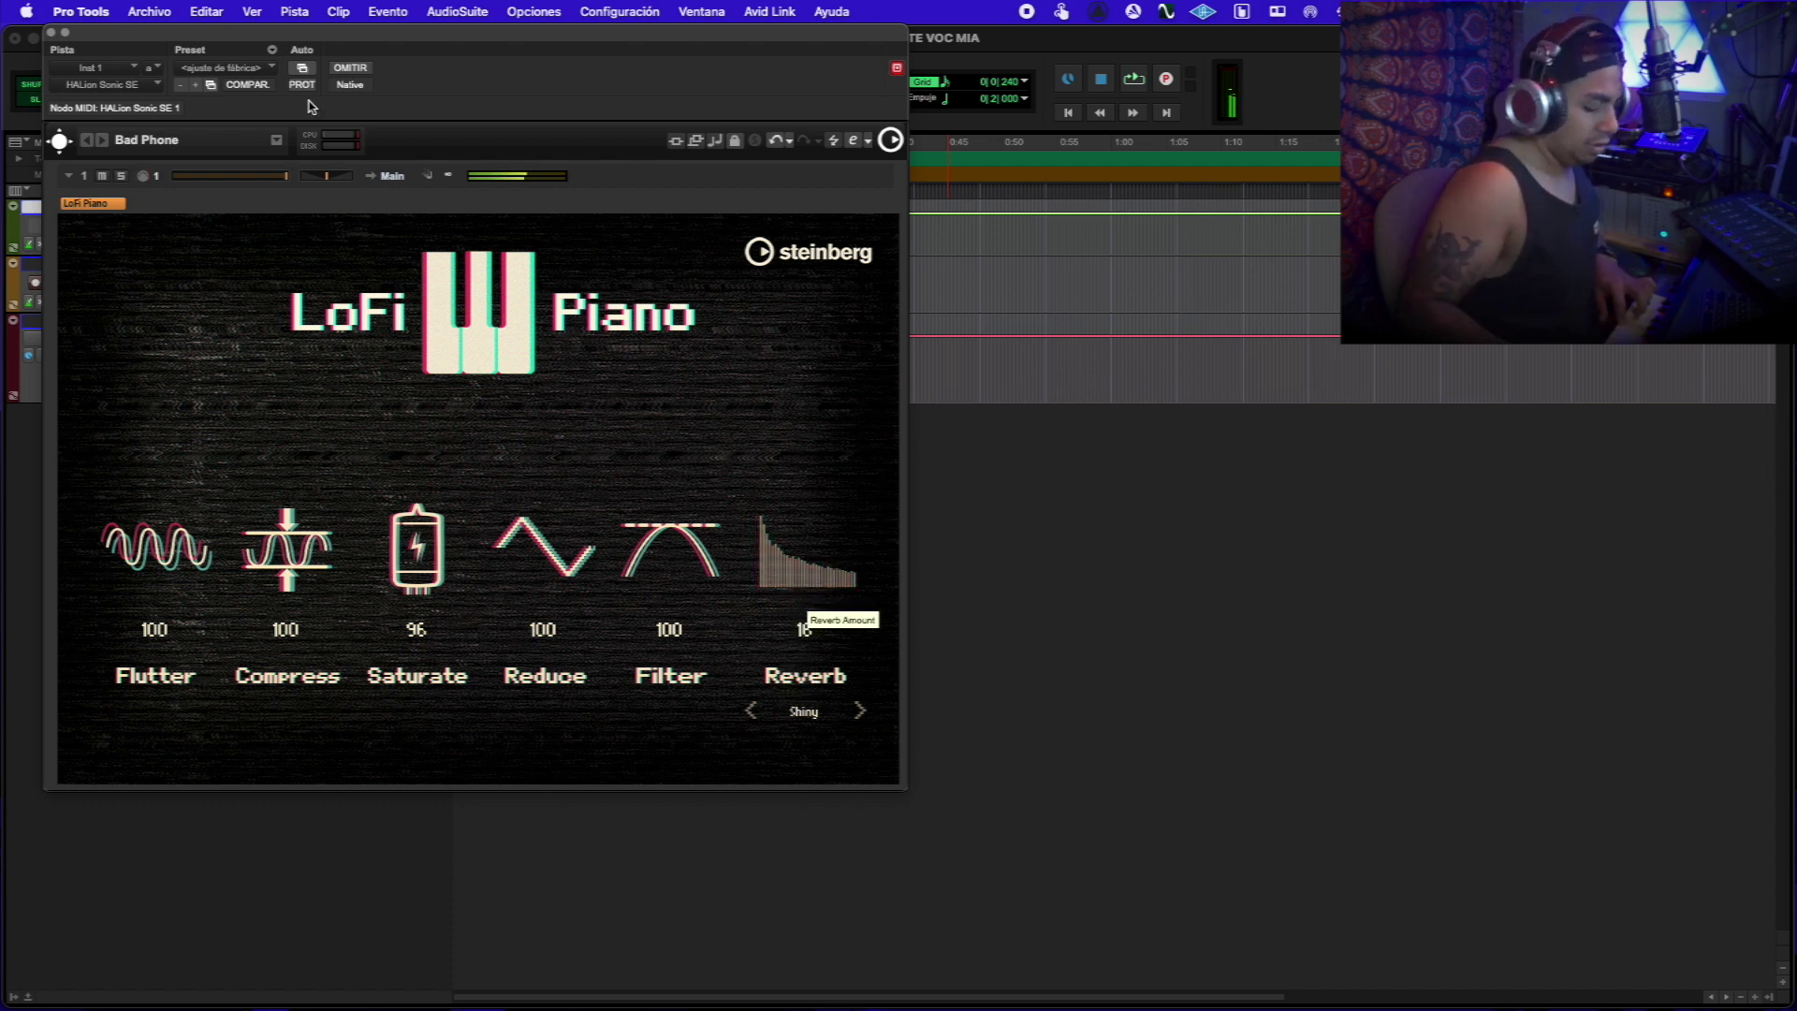
Step: Start session playback and move the LoFi Piano window away from the transport and tracks
key("space")
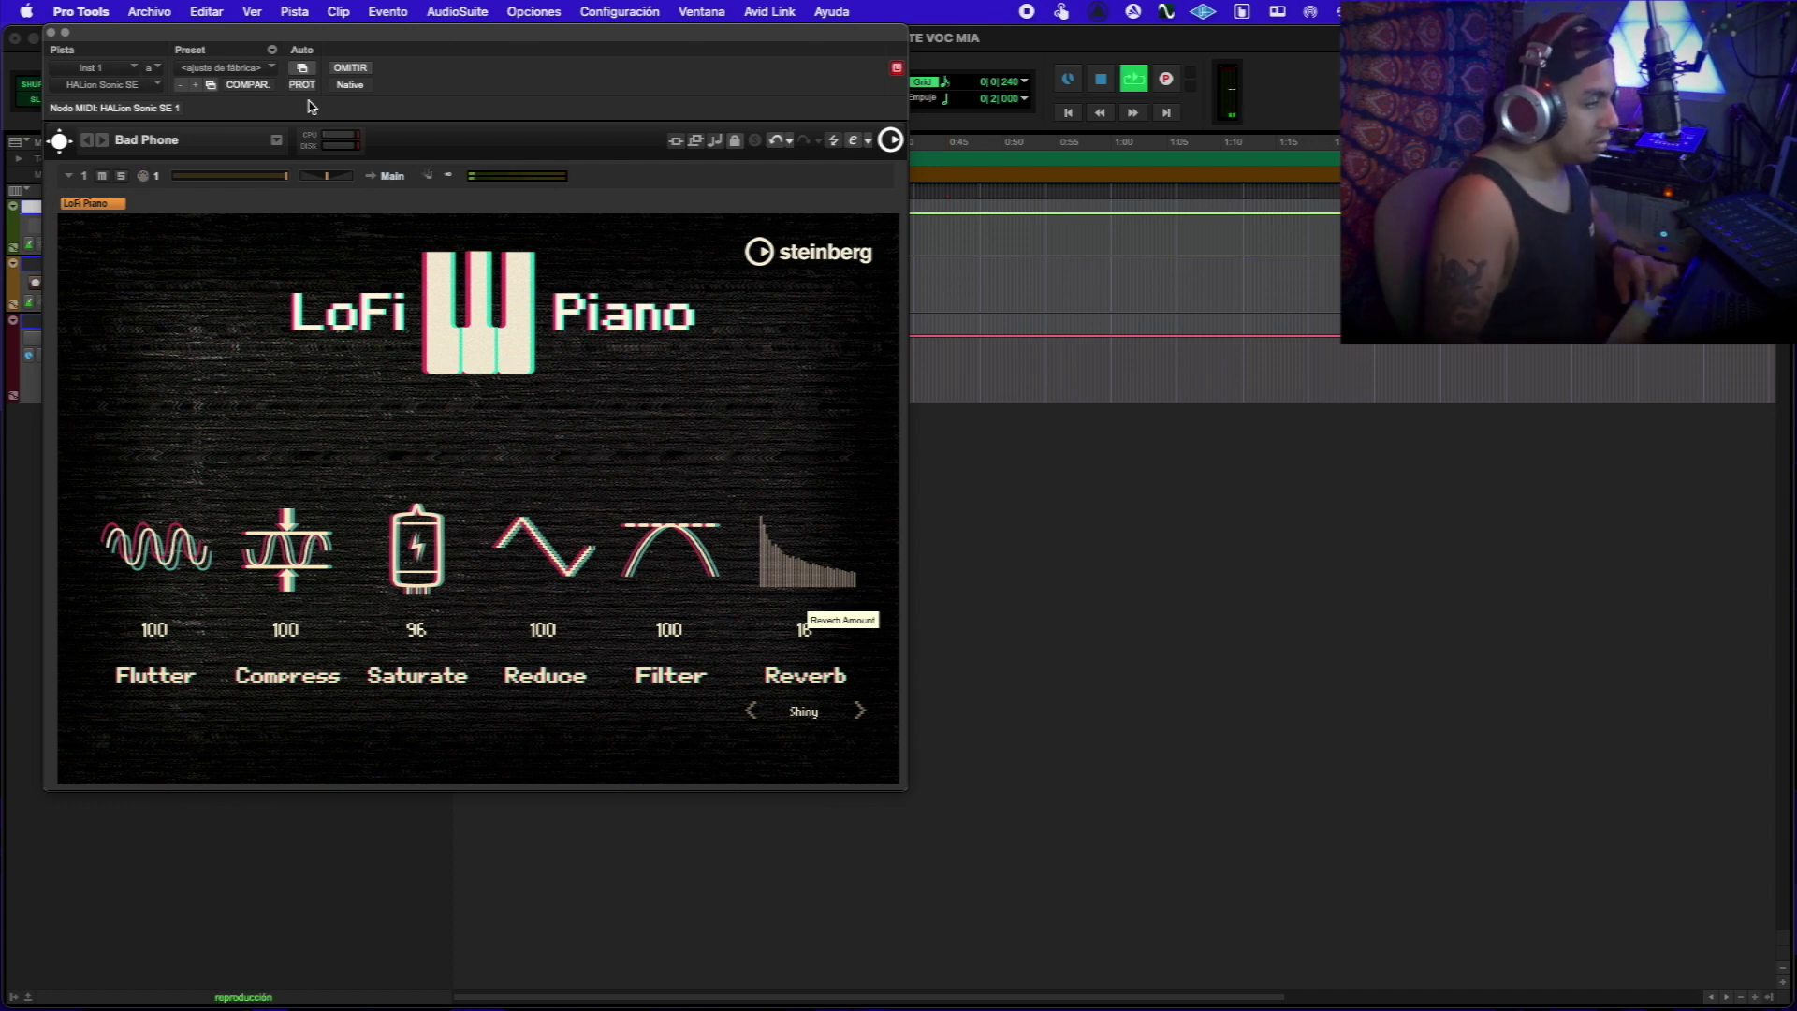
left_click_drag(316, 36, 477, 131)
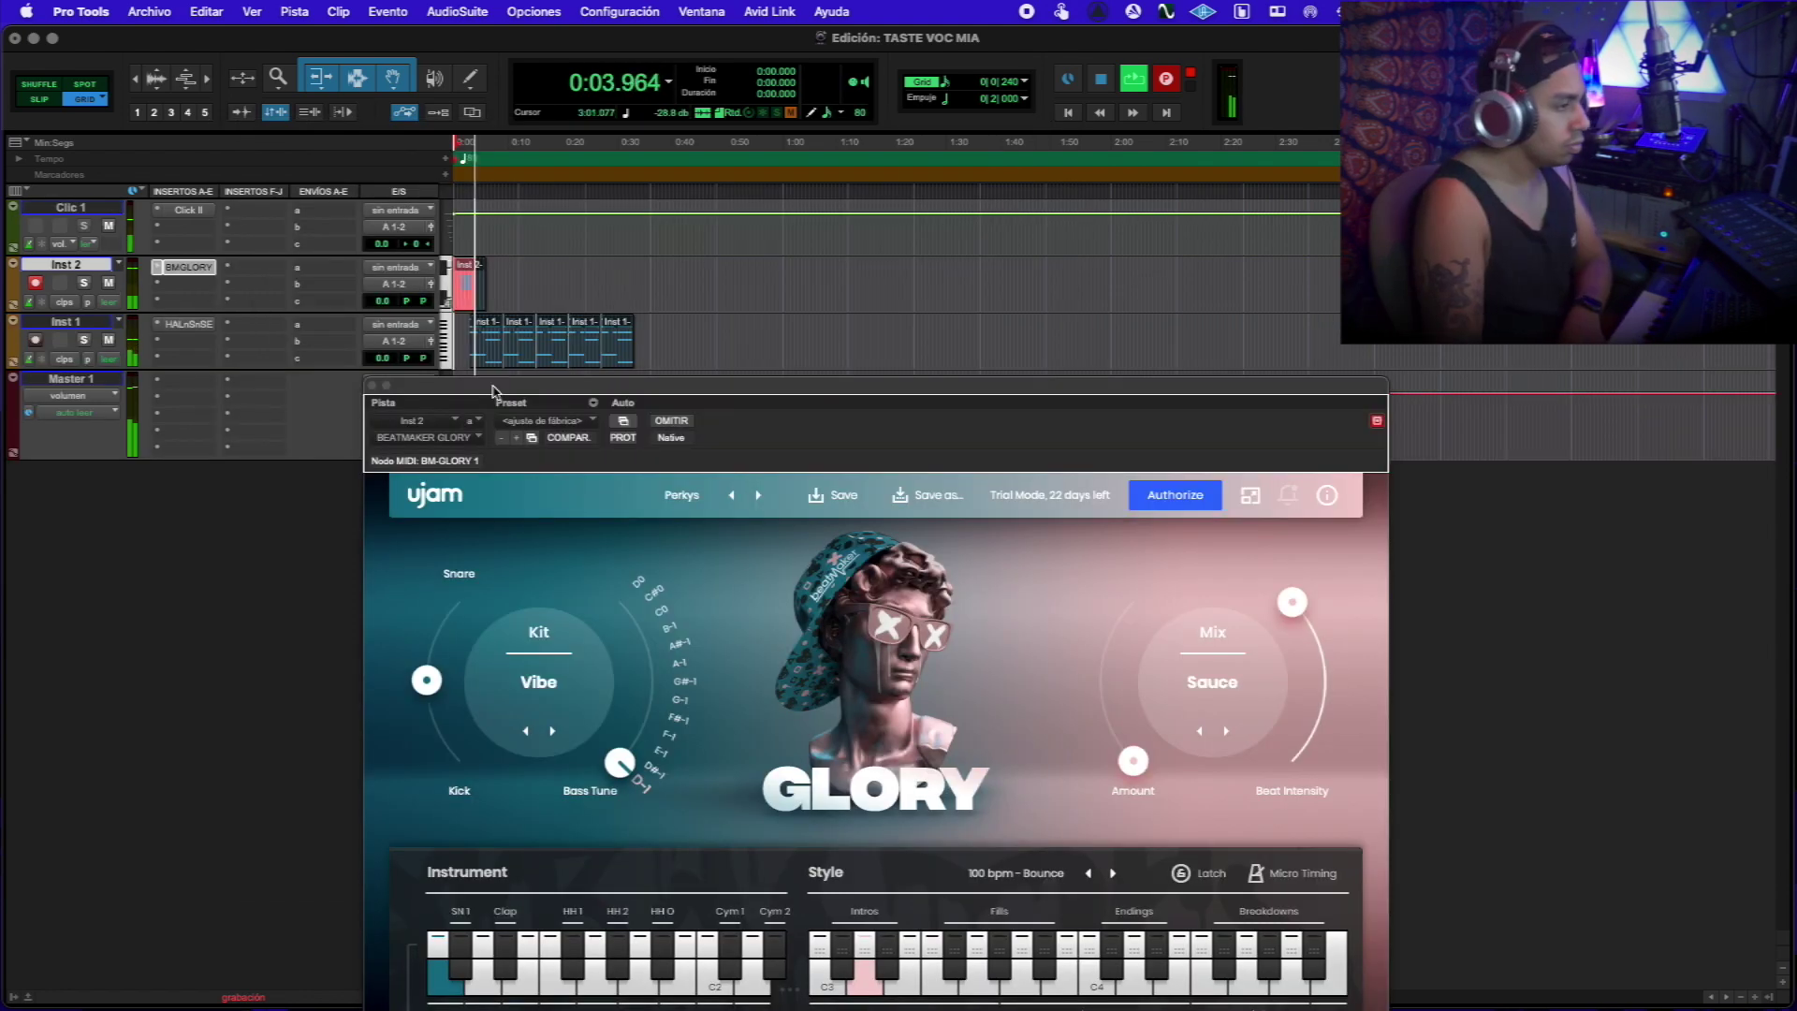
Step: Move the Beatmaker Glory window off the track controls and raise its Bass Tune from D-1 while Inst 2 records
left_click_drag(549, 383, 833, 57)
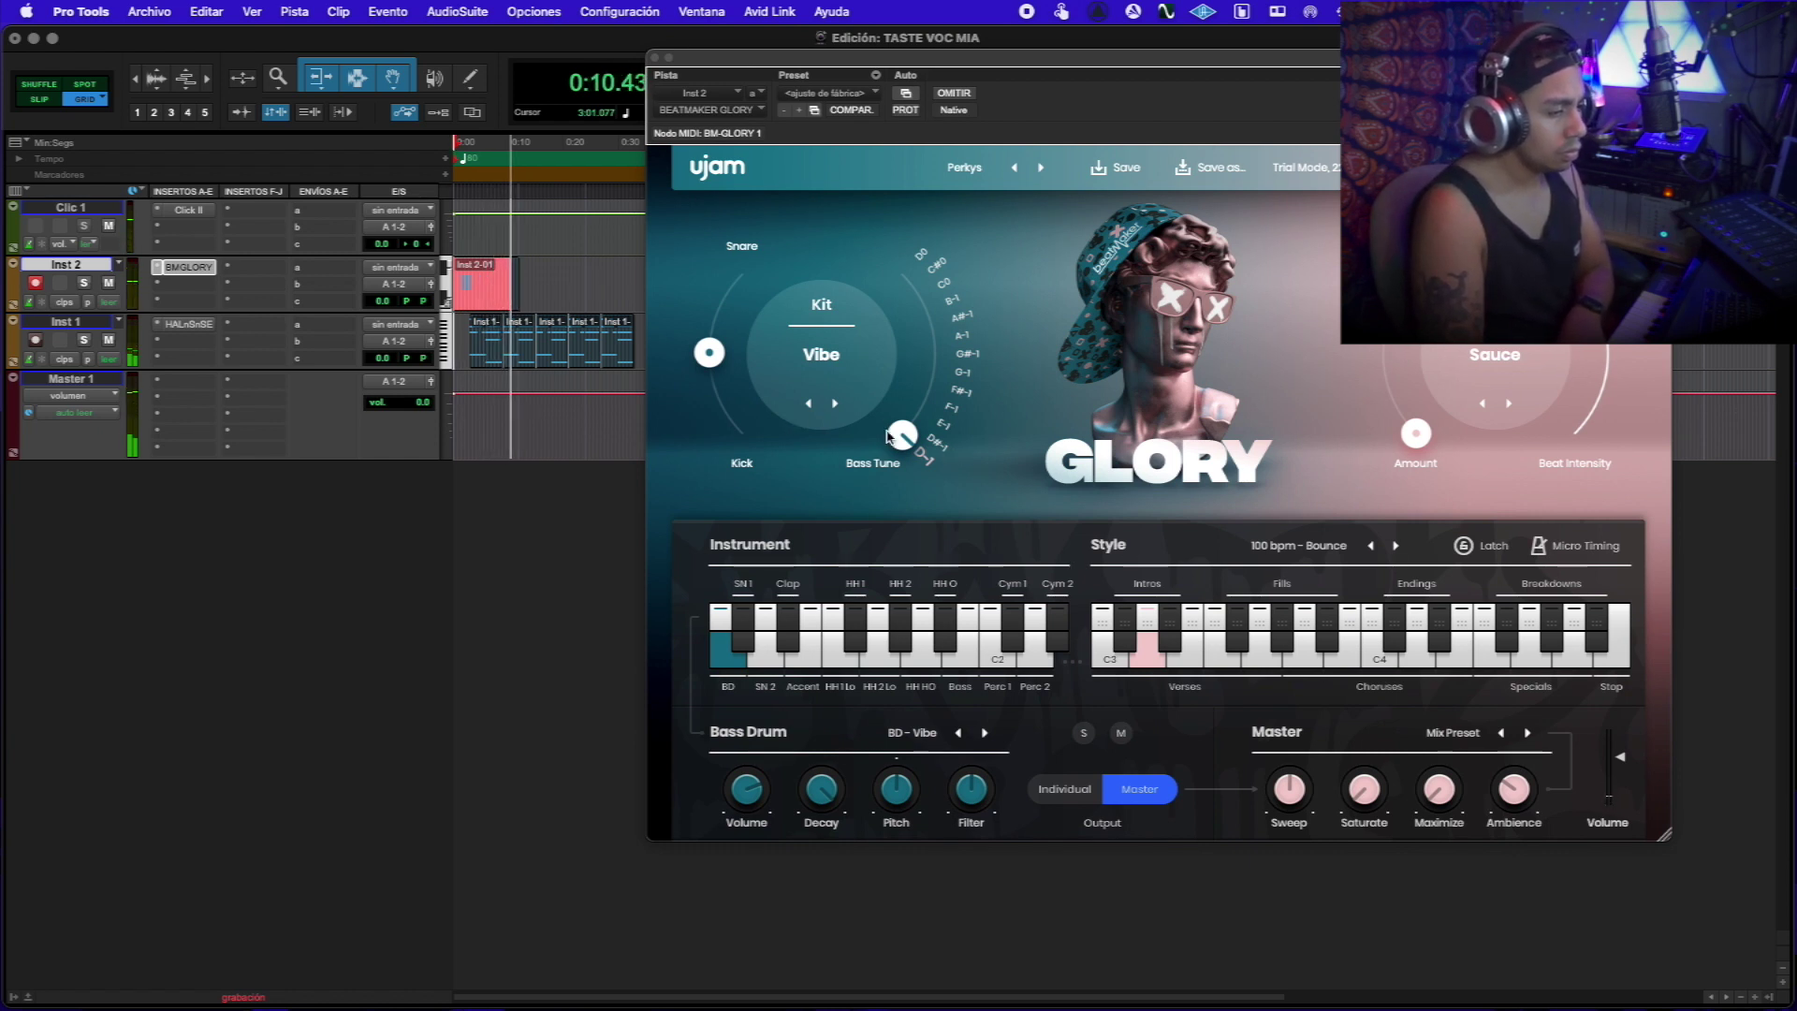
left_click_drag(902, 433, 961, 269)
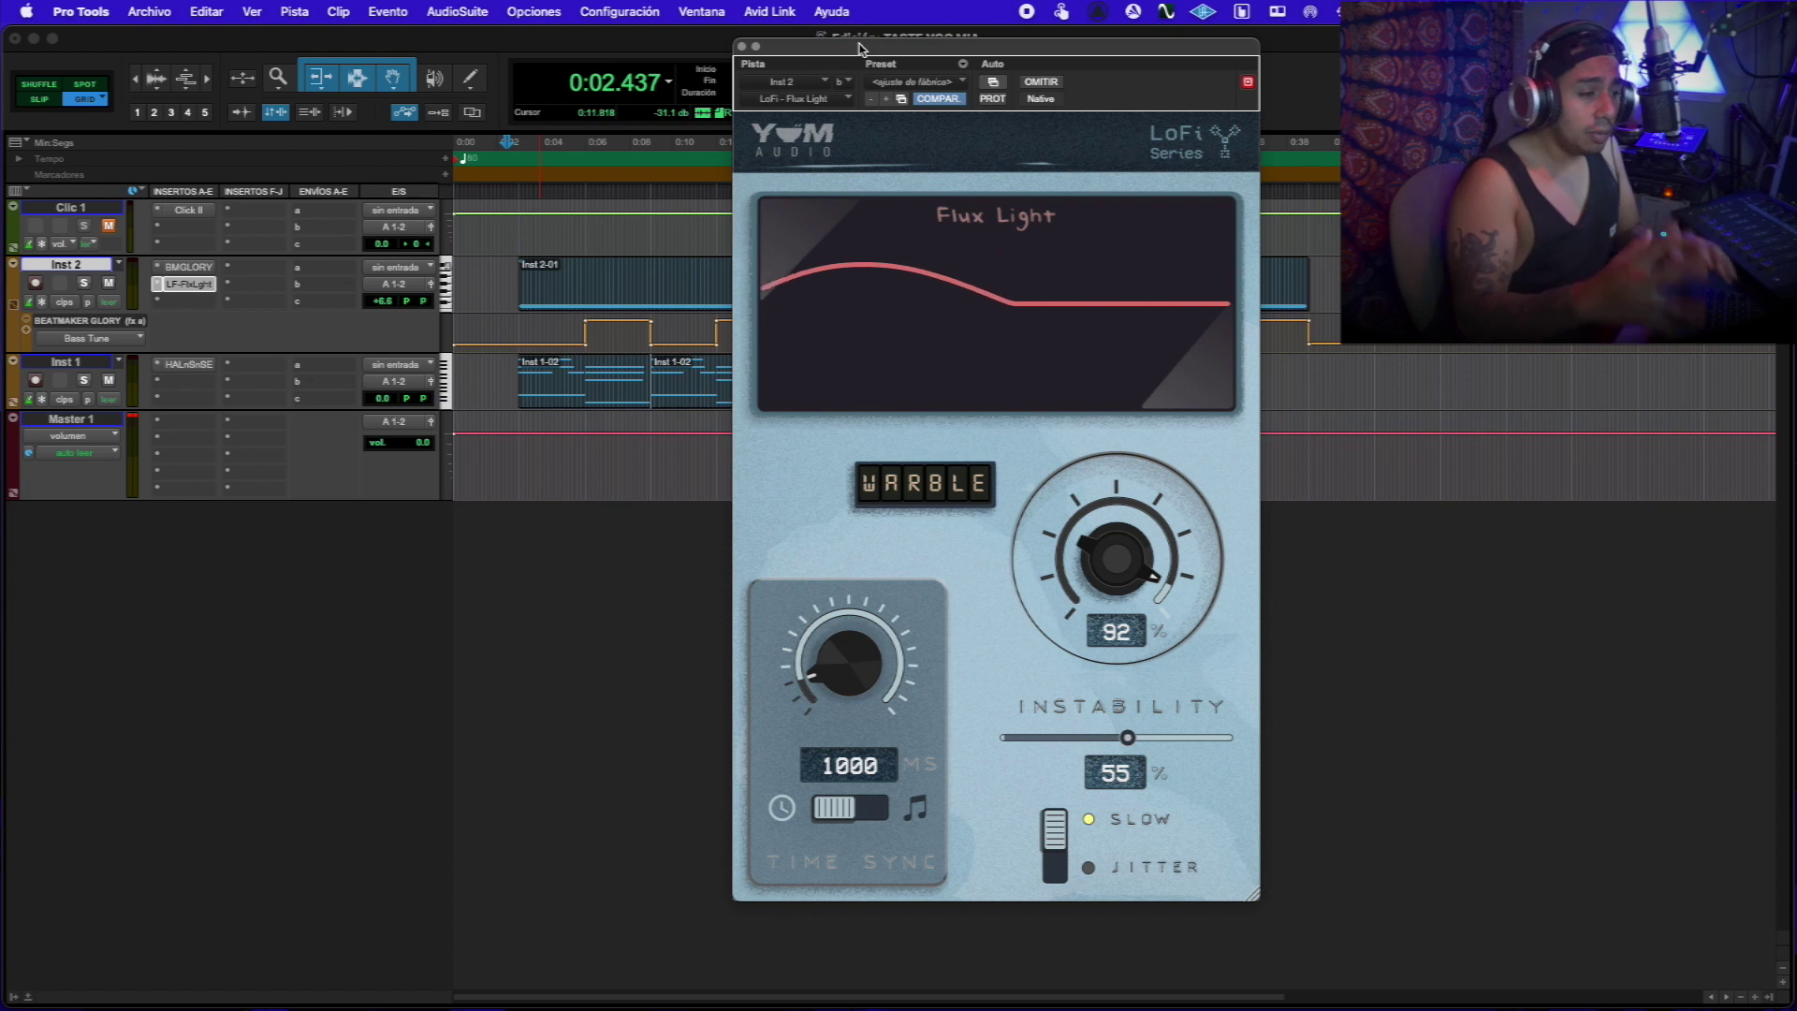
Step: Move the Flux Light effect window off the clips and close it to reveal the arrangement
left_click(860, 48)
left_click_drag(860, 47, 323, 50)
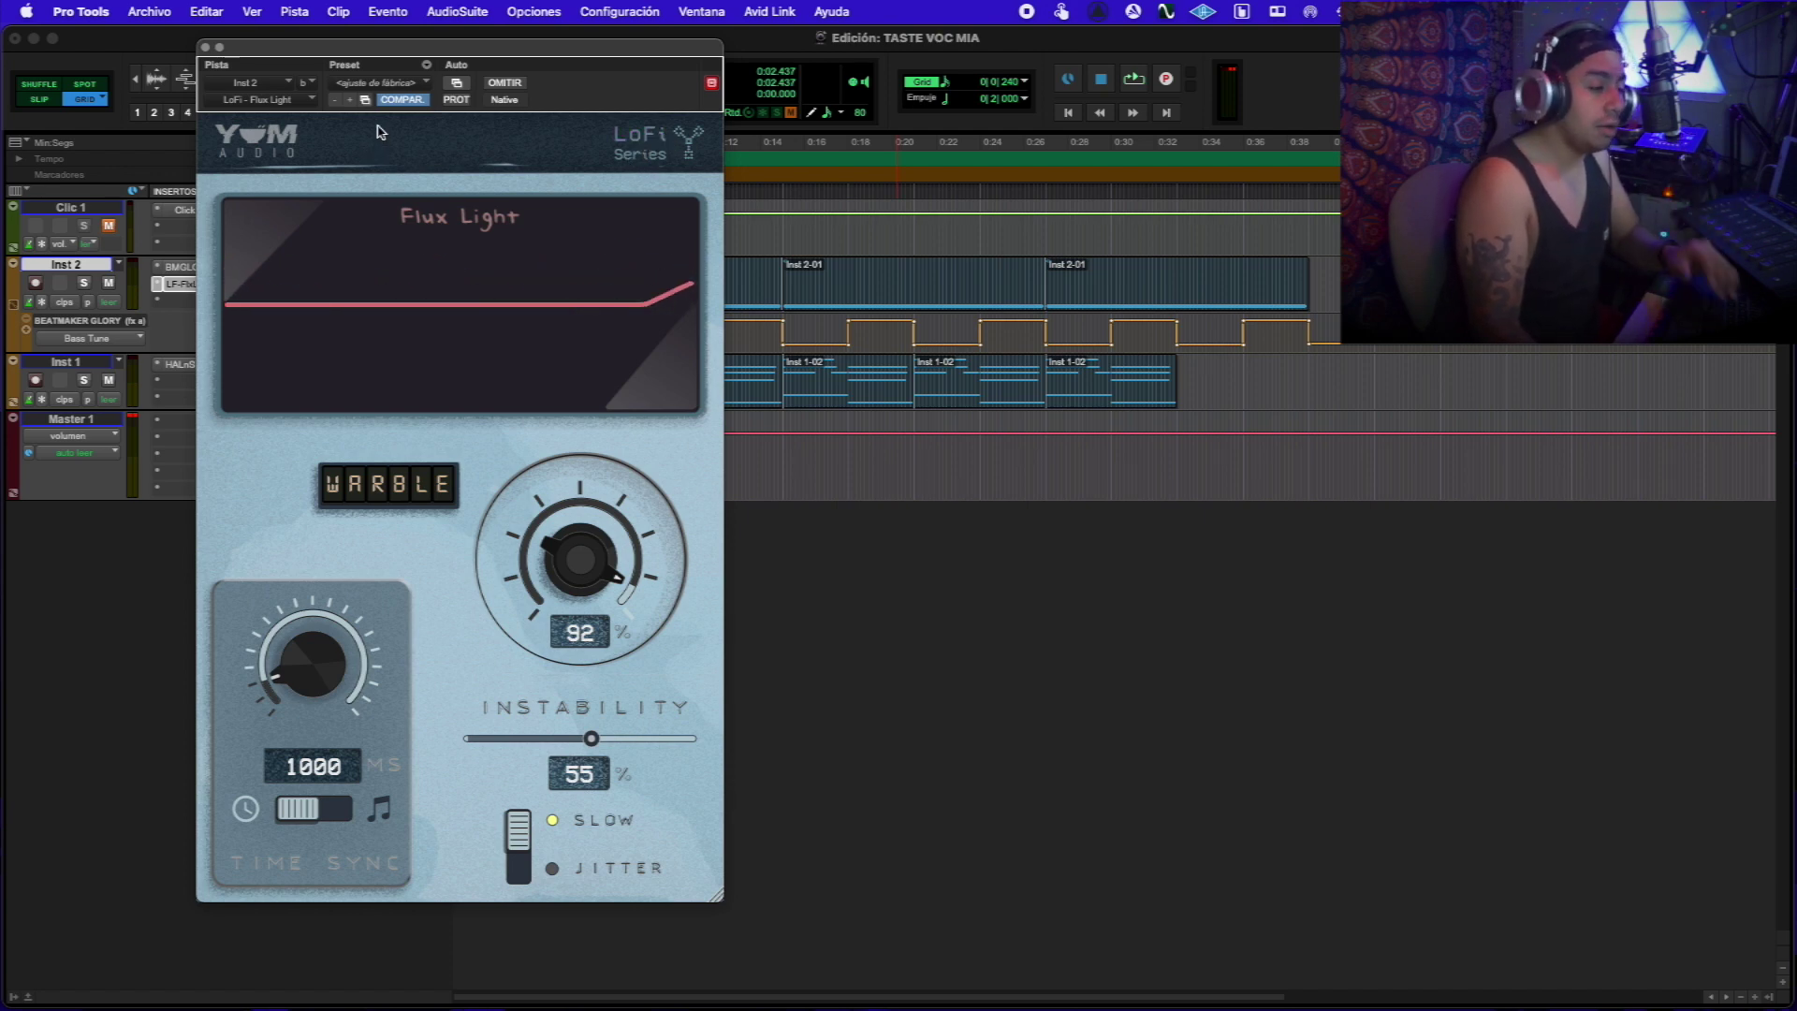
left_click(205, 46)
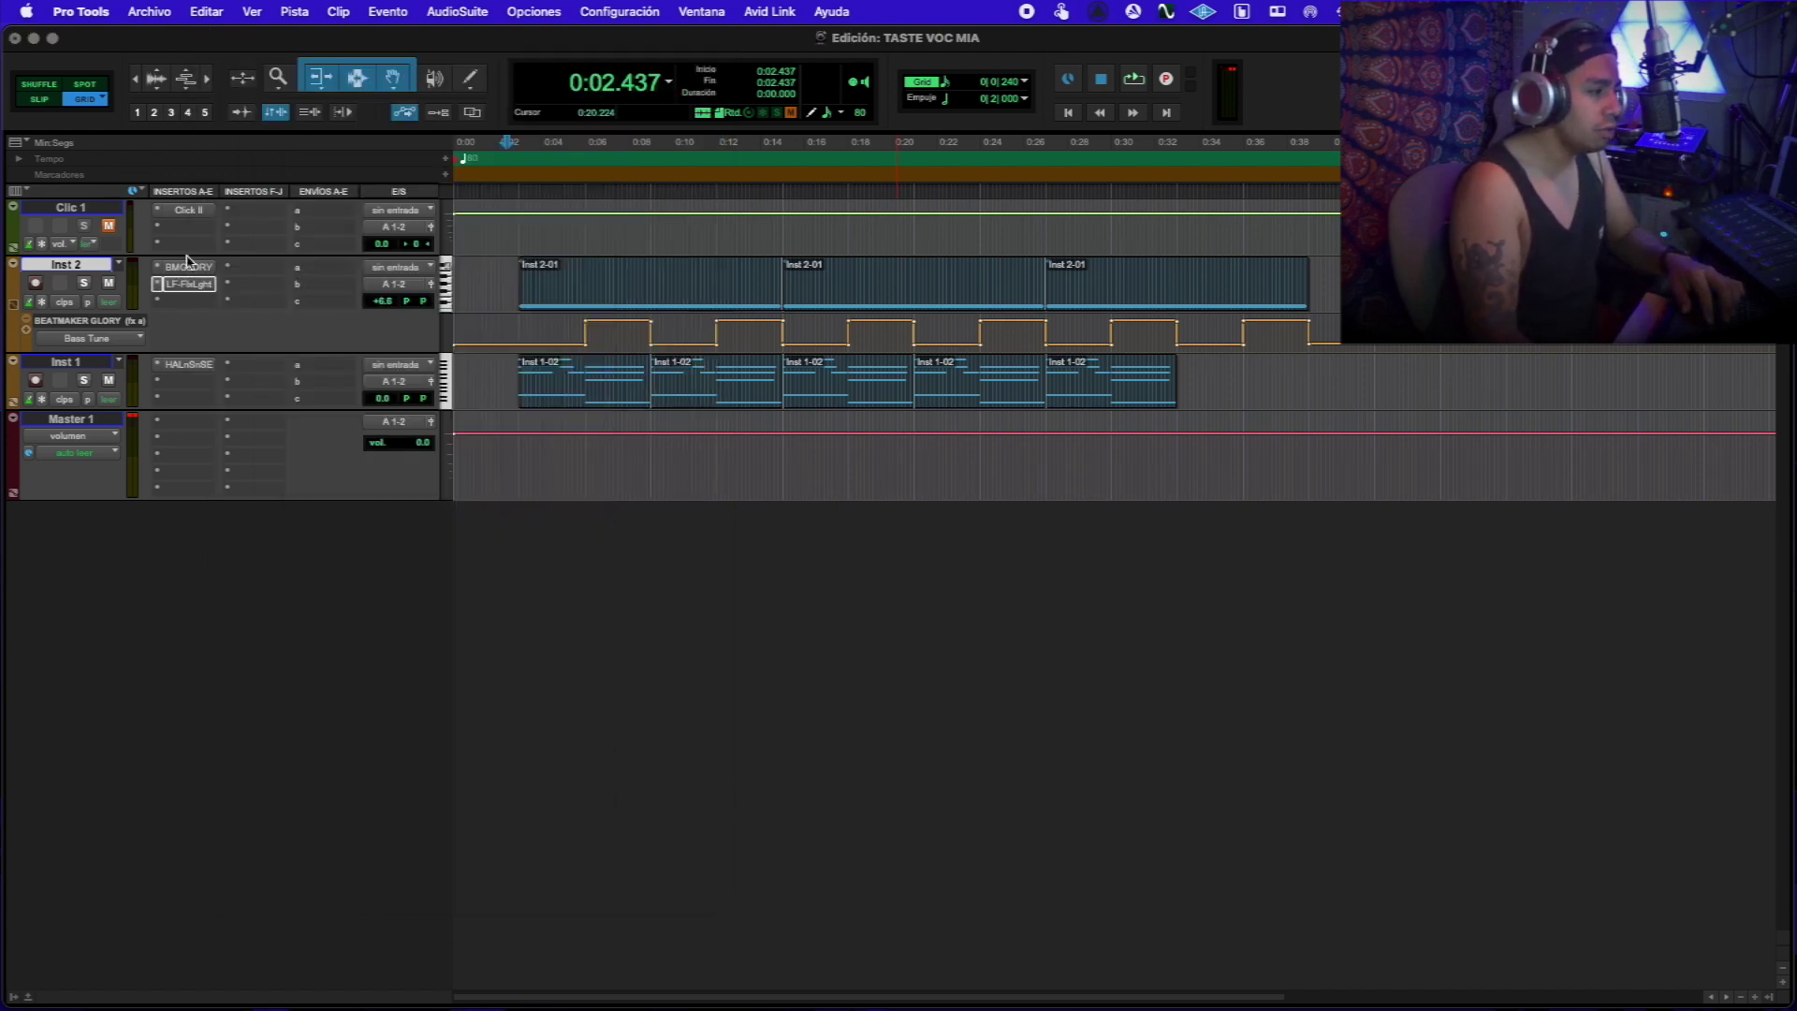
Step: Open Beatmaker Glory on Inst 2 and sweep its Bass Tune up to C0 and back to E-1 during playback, then close it
left_click(187, 266)
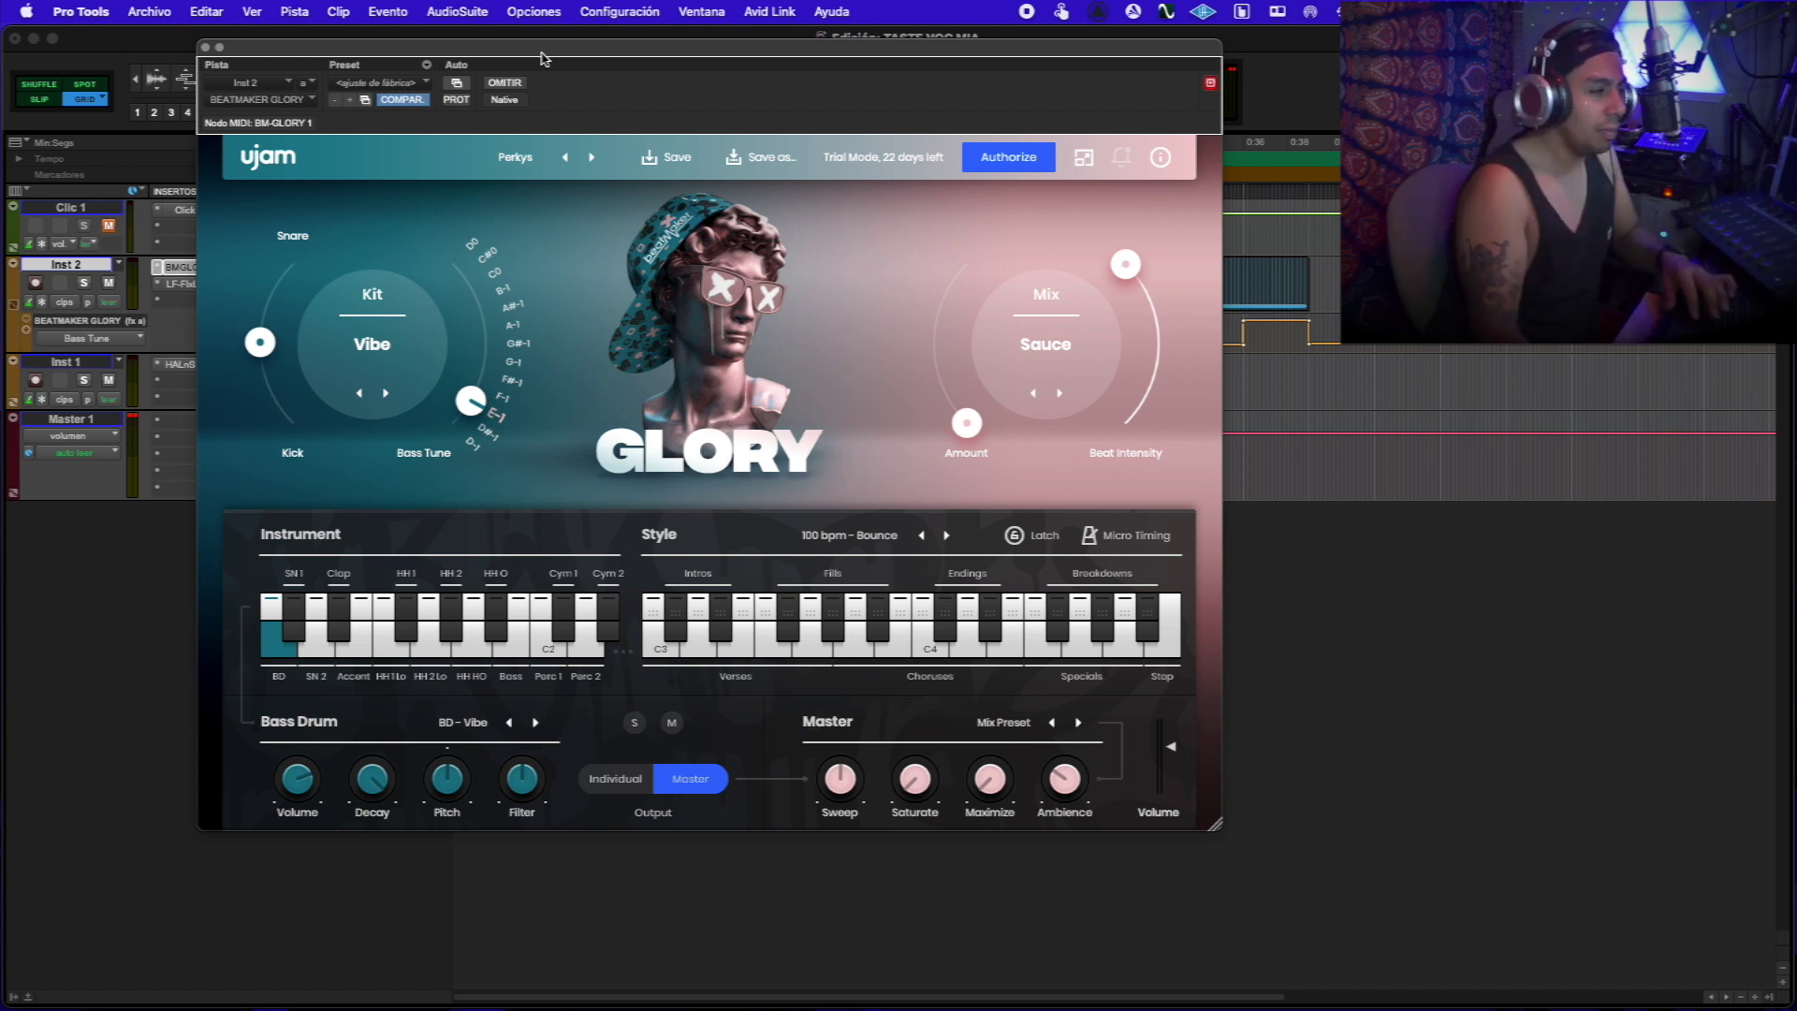
left_click_drag(294, 61, 356, 52)
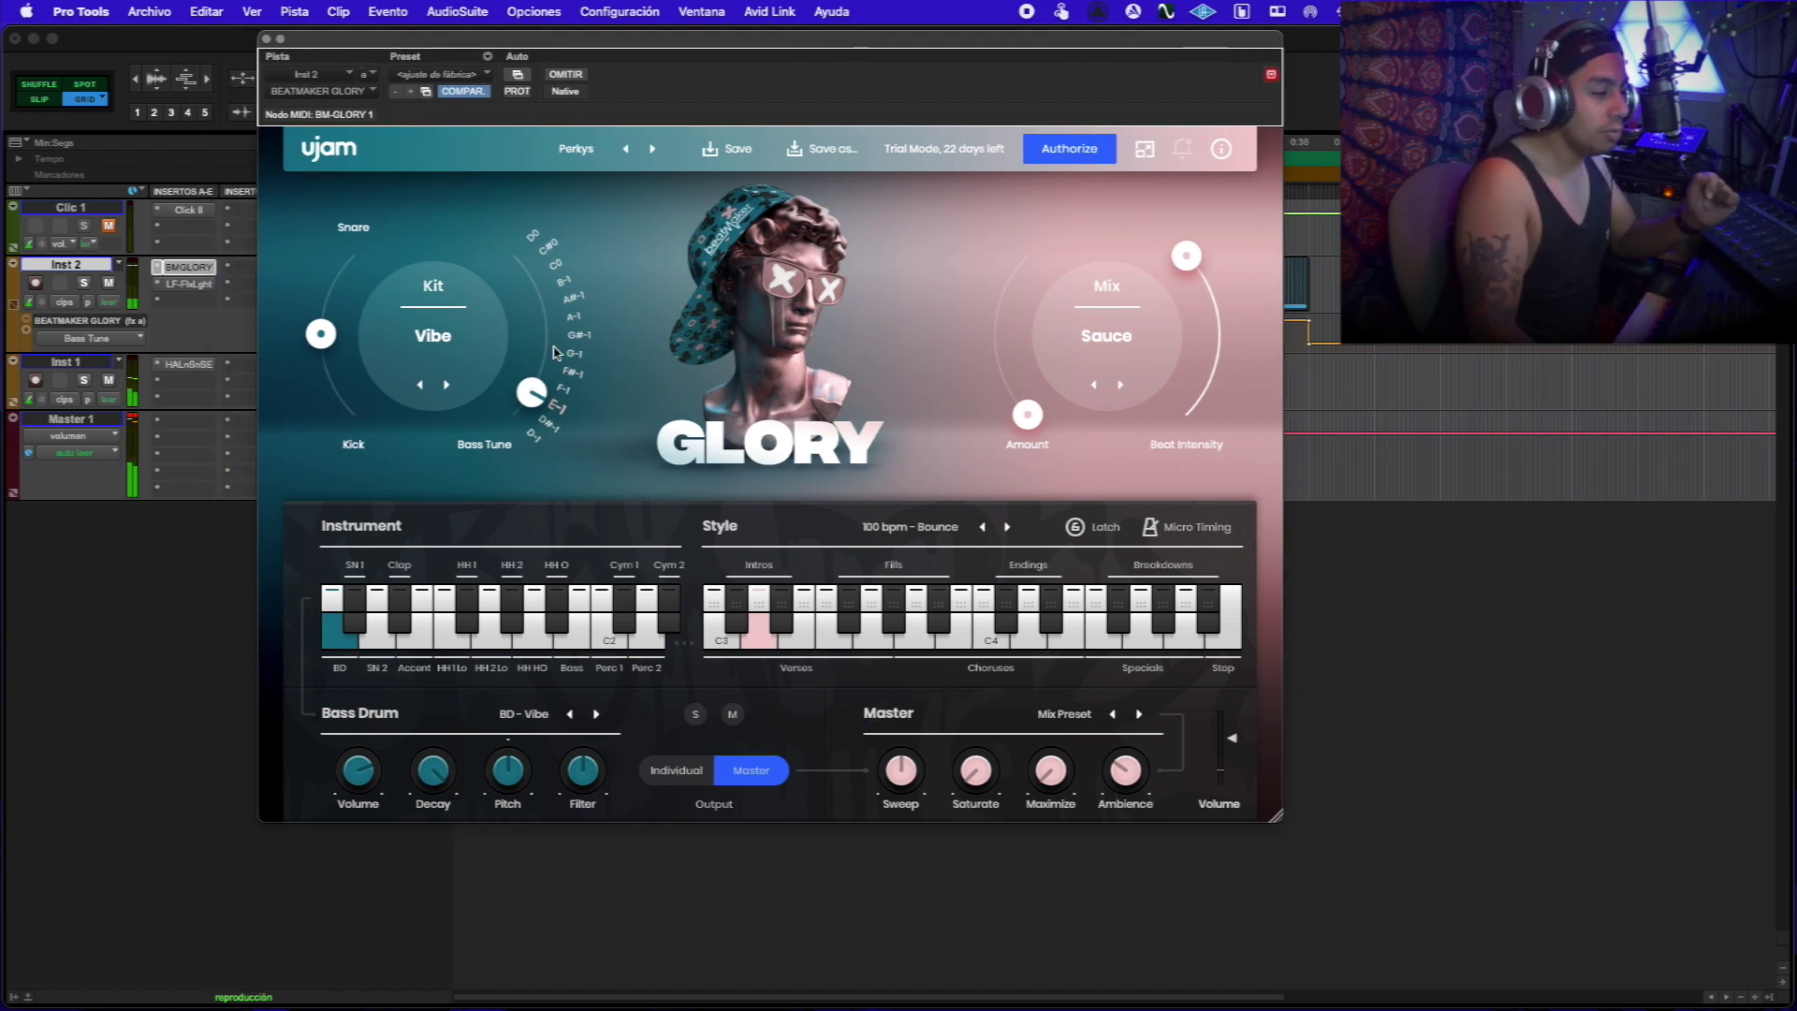
left_click_drag(552, 369, 547, 279)
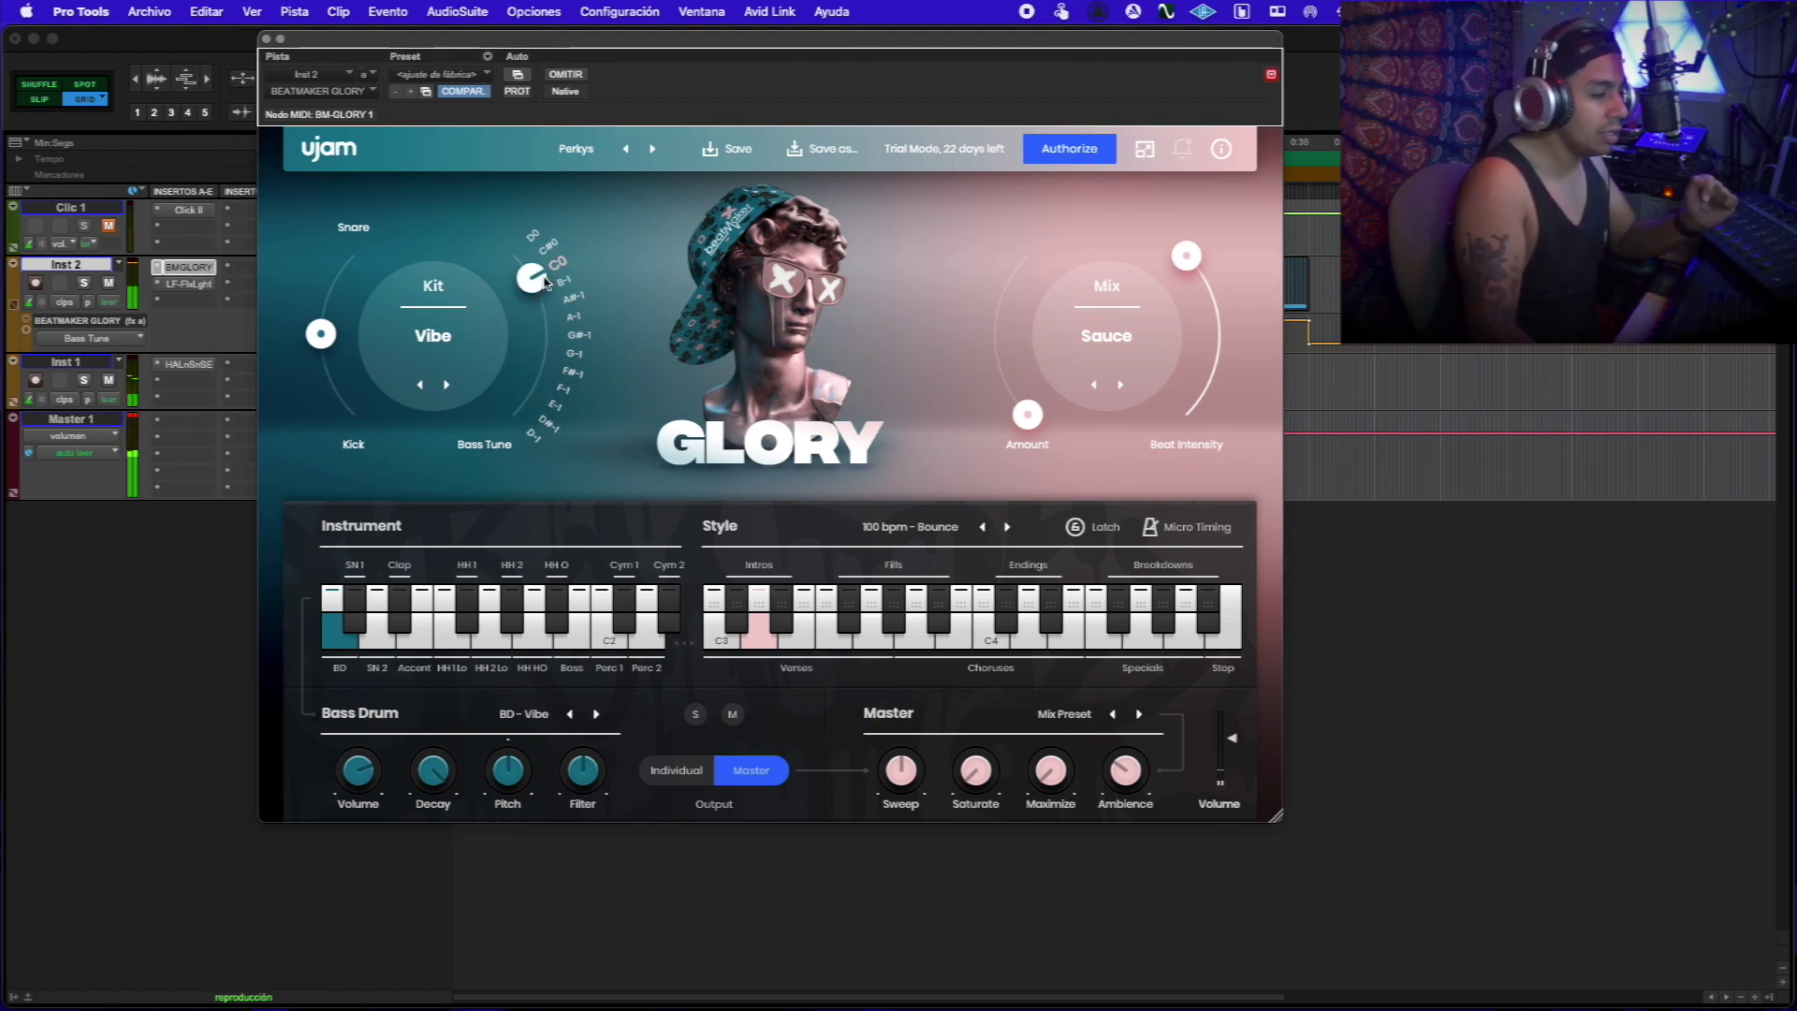
left_click_drag(570, 359, 529, 401)
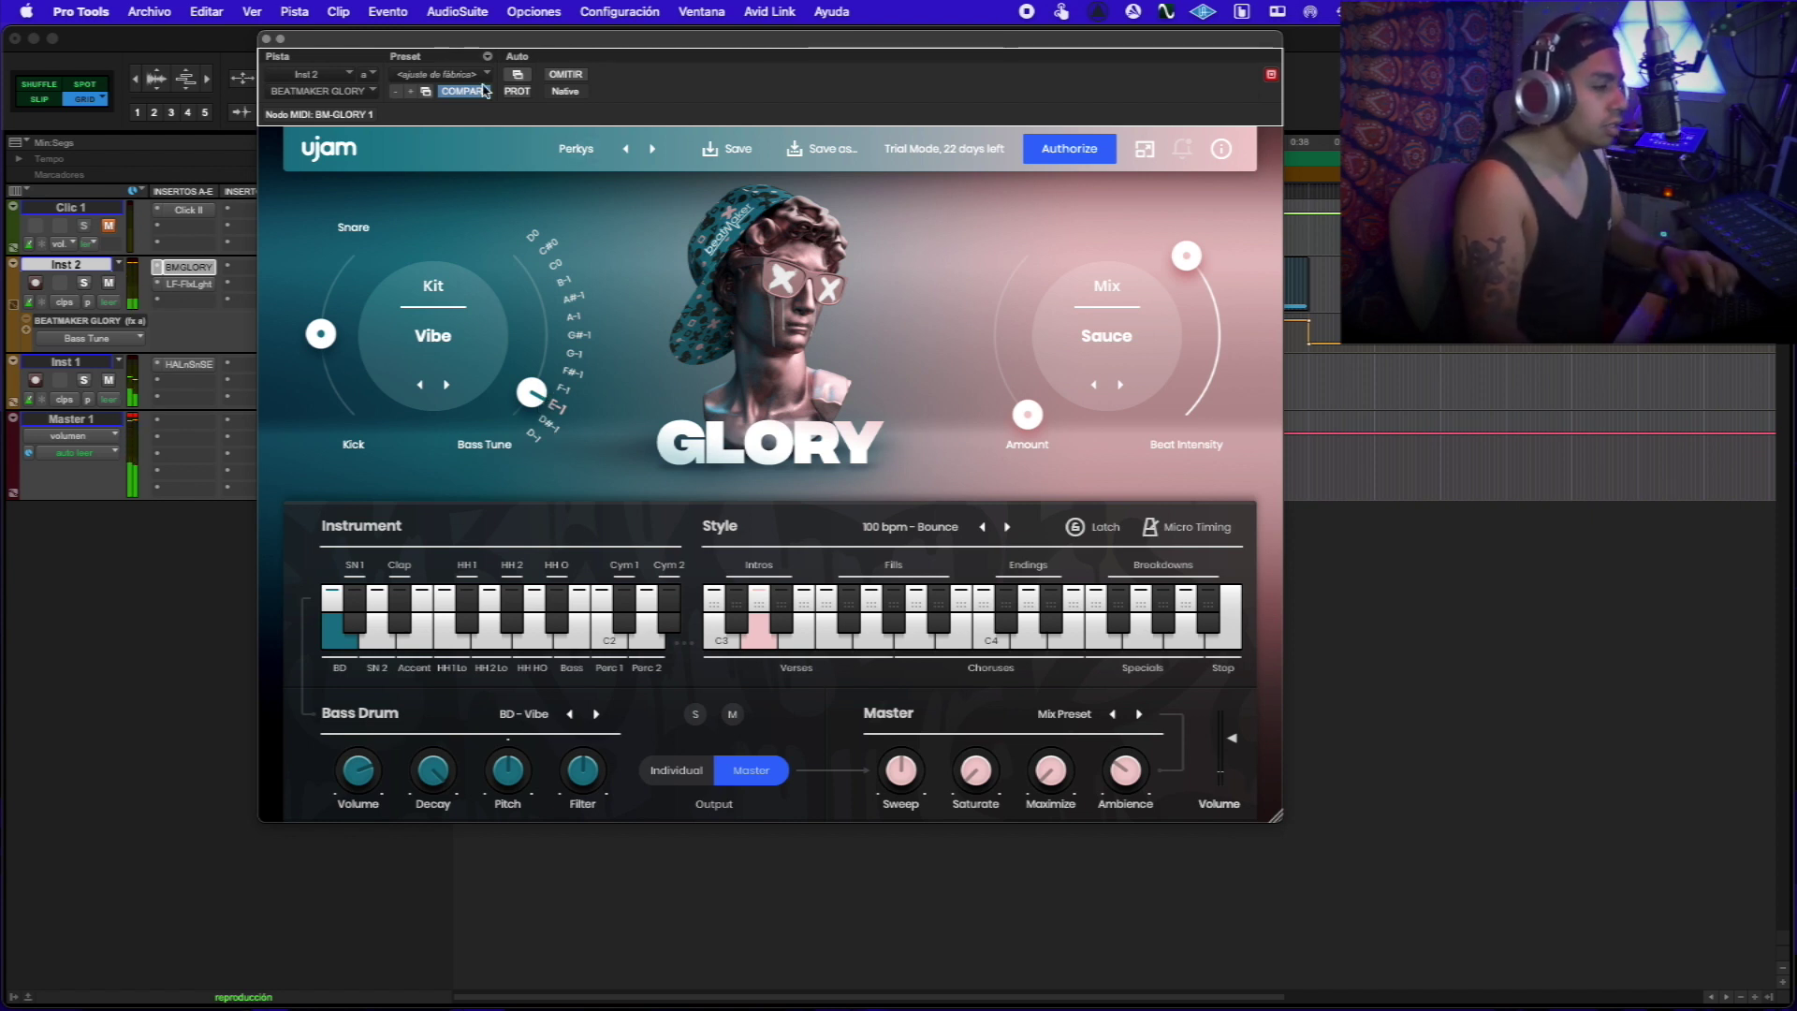
left_click(266, 38)
Step: Reduce the Flux Light effect on Inst 2 to 45% warble and 44% instability during playback, then close its window
key("space")
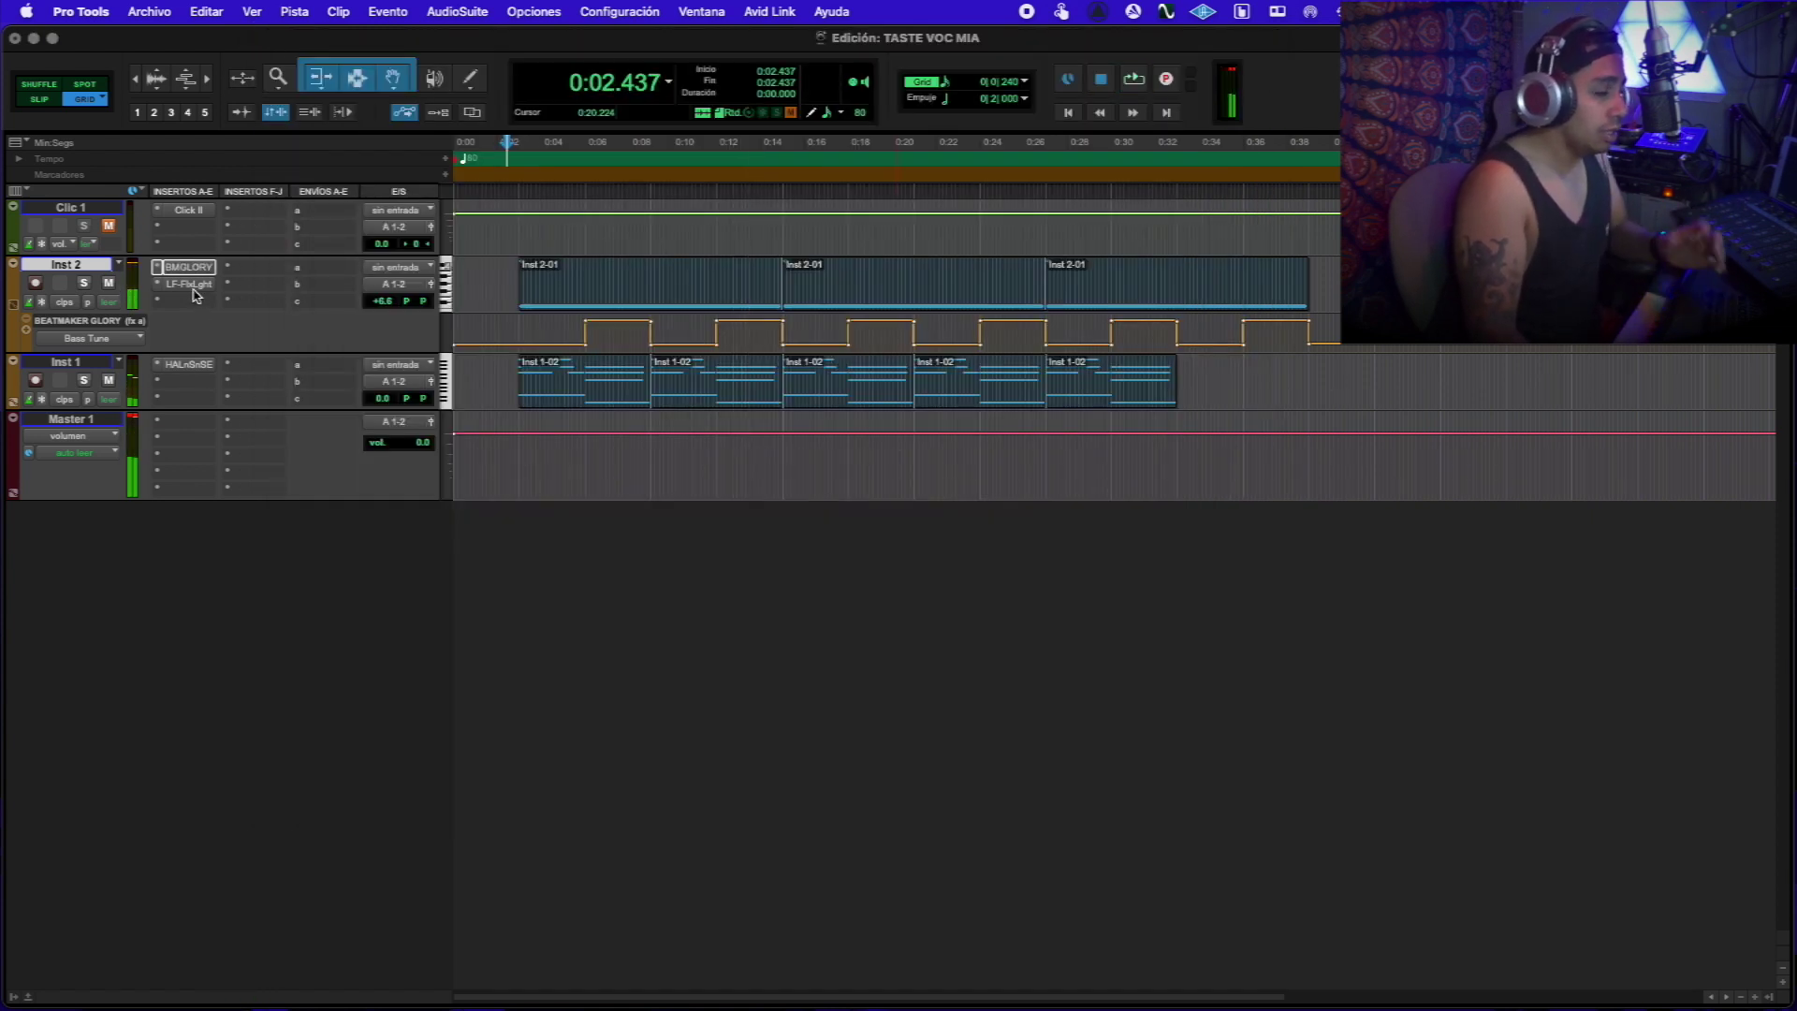
left_click(189, 283)
key("space")
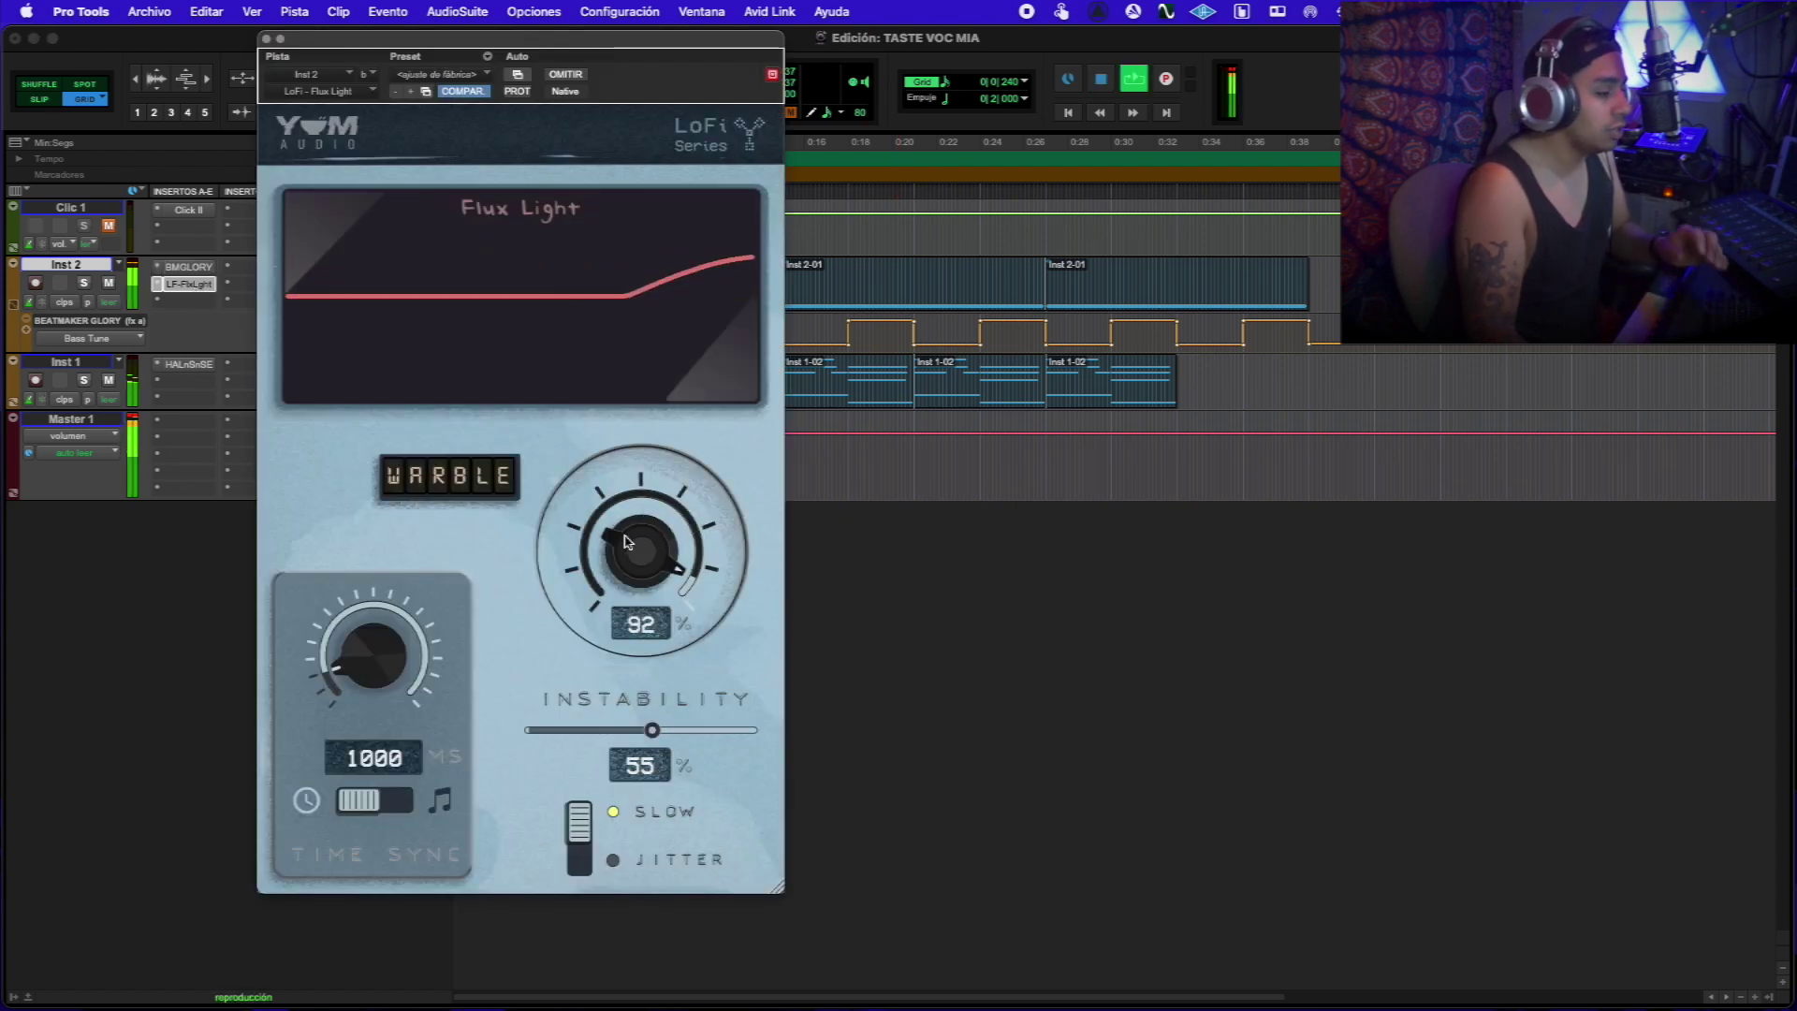
mouse_move(652, 730)
left_mouse_down()
mouse_move(693, 732)
mouse_move(619, 734)
left_mouse_up()
left_click_drag(626, 661, 539, 781)
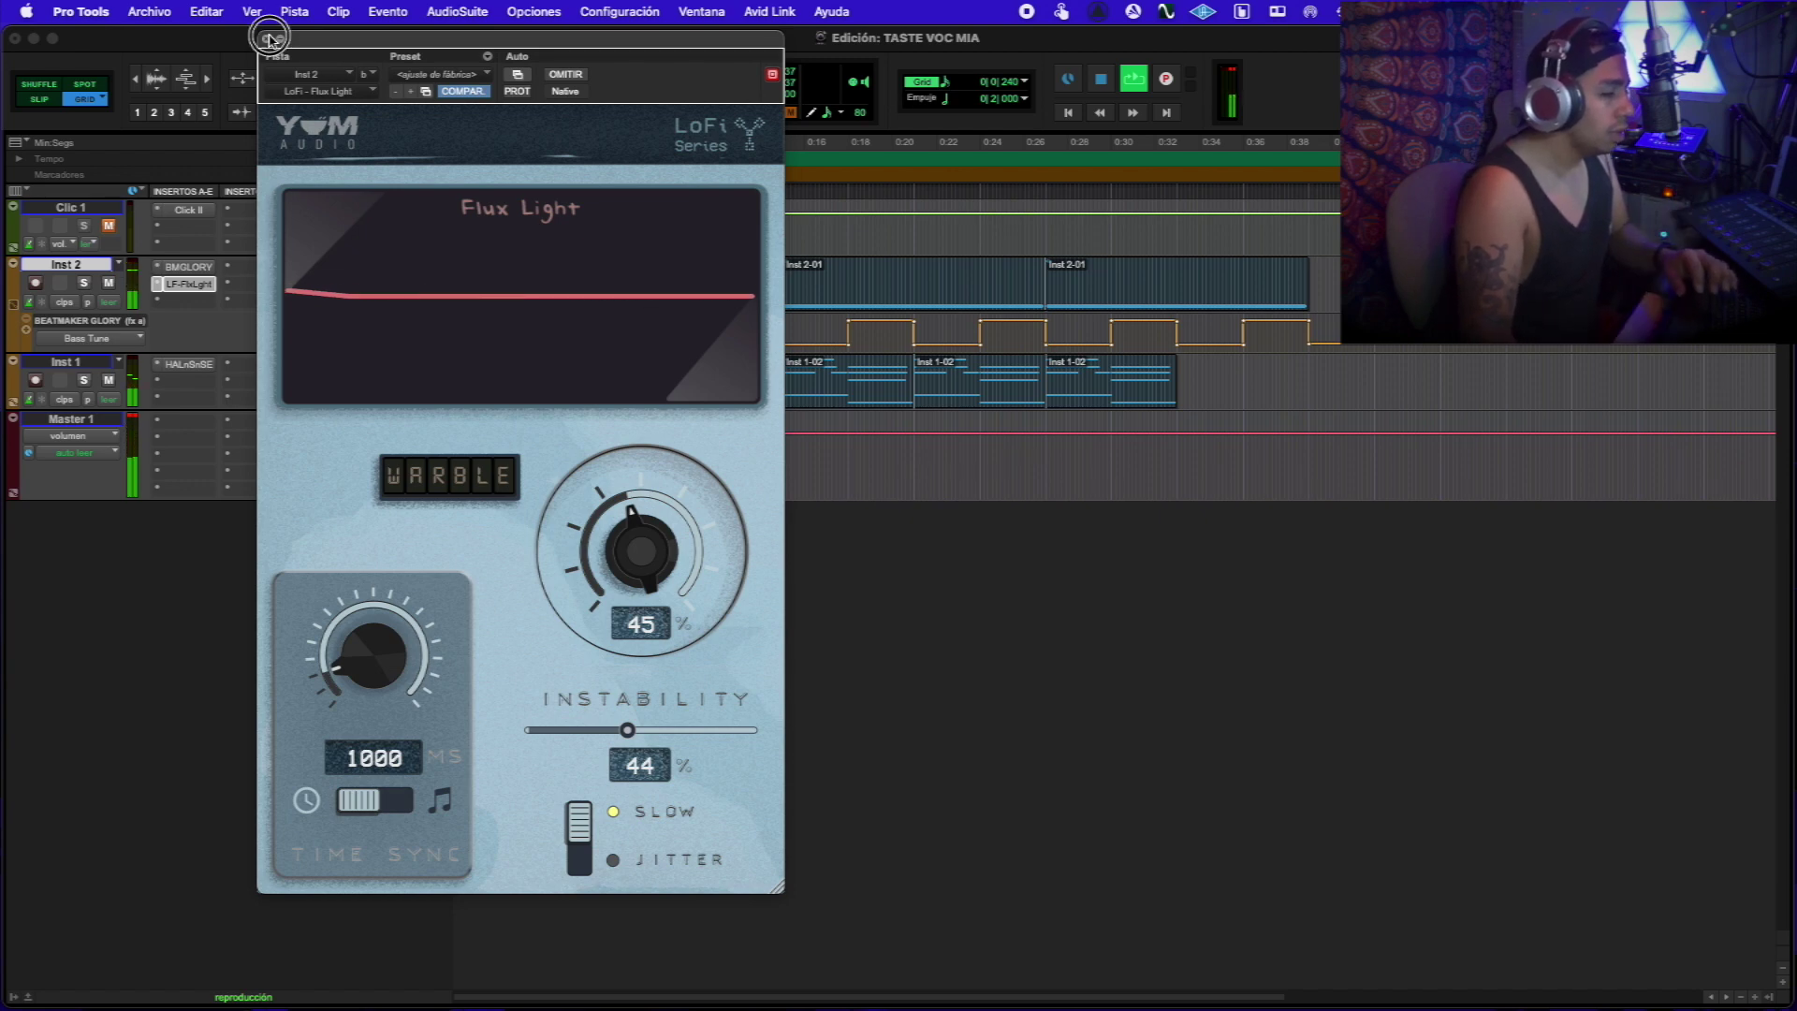
left_click(268, 40)
Step: Open LoFi Piano on Inst 1 and set Flutter 100, Compress 88, Saturate 100, Reduce 100, Filter 64 and Reverb 47
left_click(188, 364)
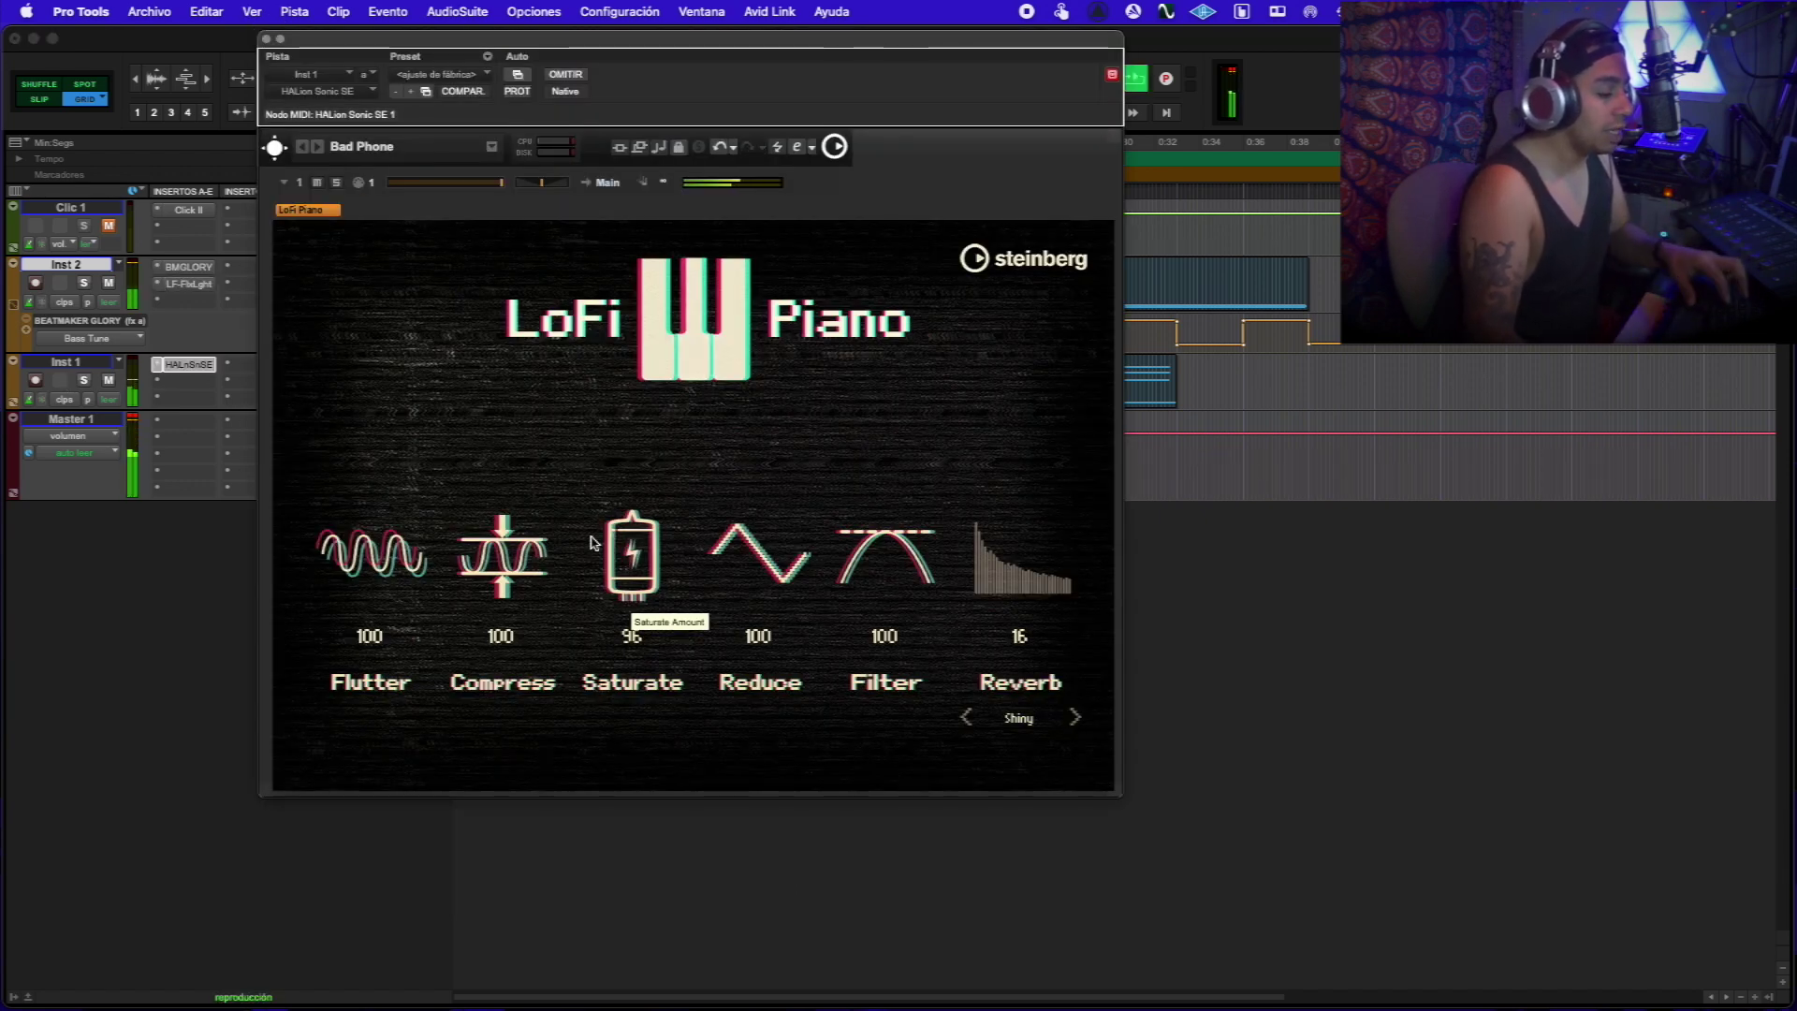
left_click_drag(368, 604, 393, 539)
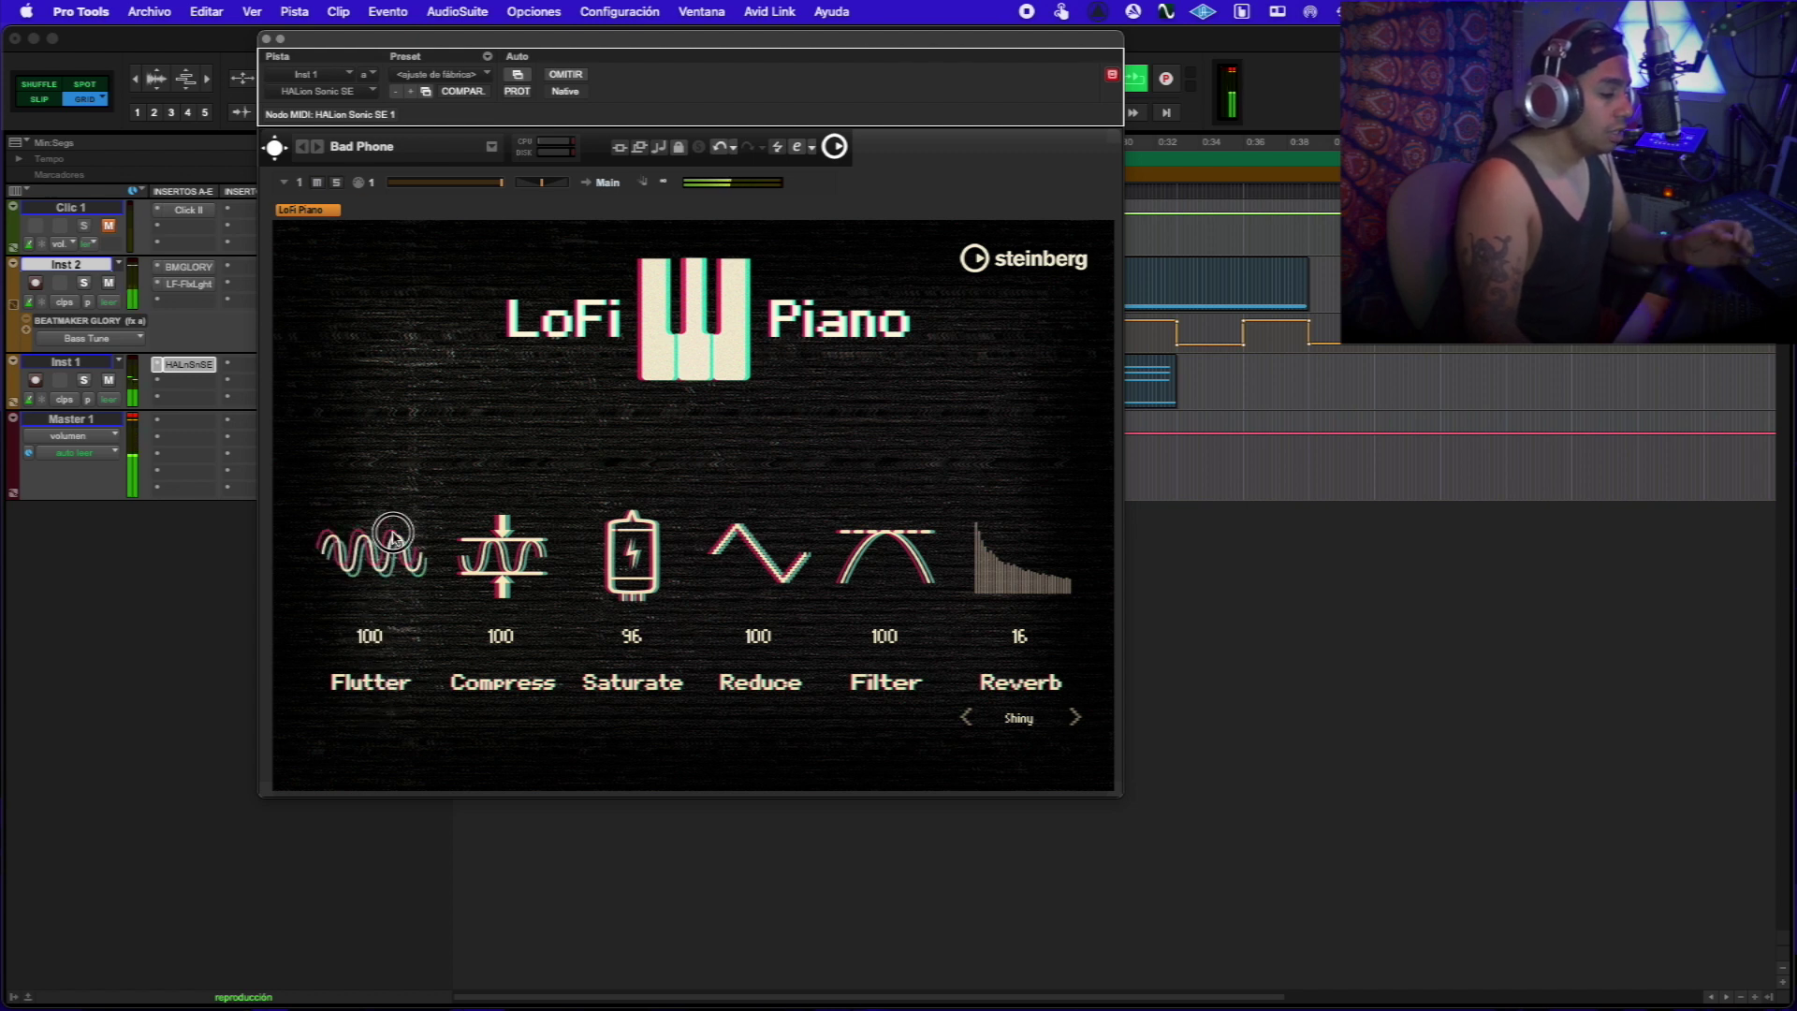
left_click_drag(509, 514, 537, 609)
left_click_drag(613, 556, 614, 453)
left_click_drag(755, 563, 781, 418)
left_click_drag(883, 559, 886, 636)
left_click_drag(1020, 552, 1018, 489)
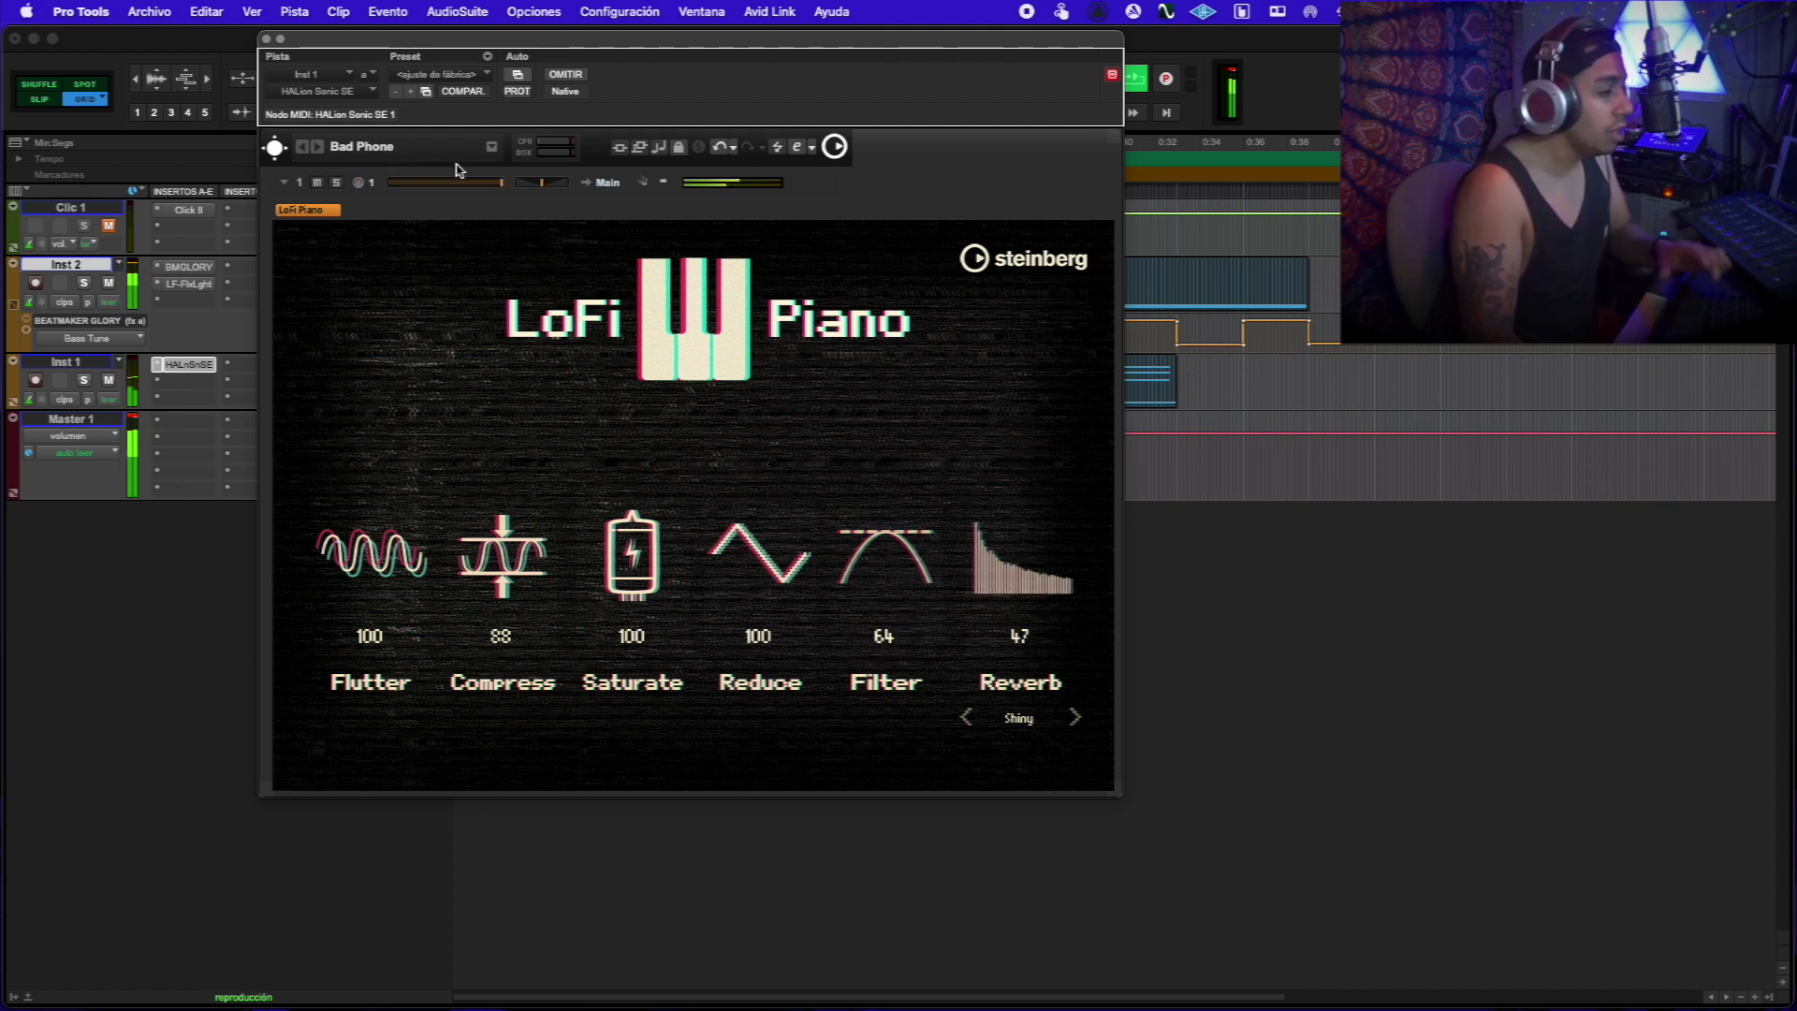
Step: Audition the Broken Tube Radio, Cabin in the Woods and Cassette Deck presets in LoFi Piano
left_click(314, 149)
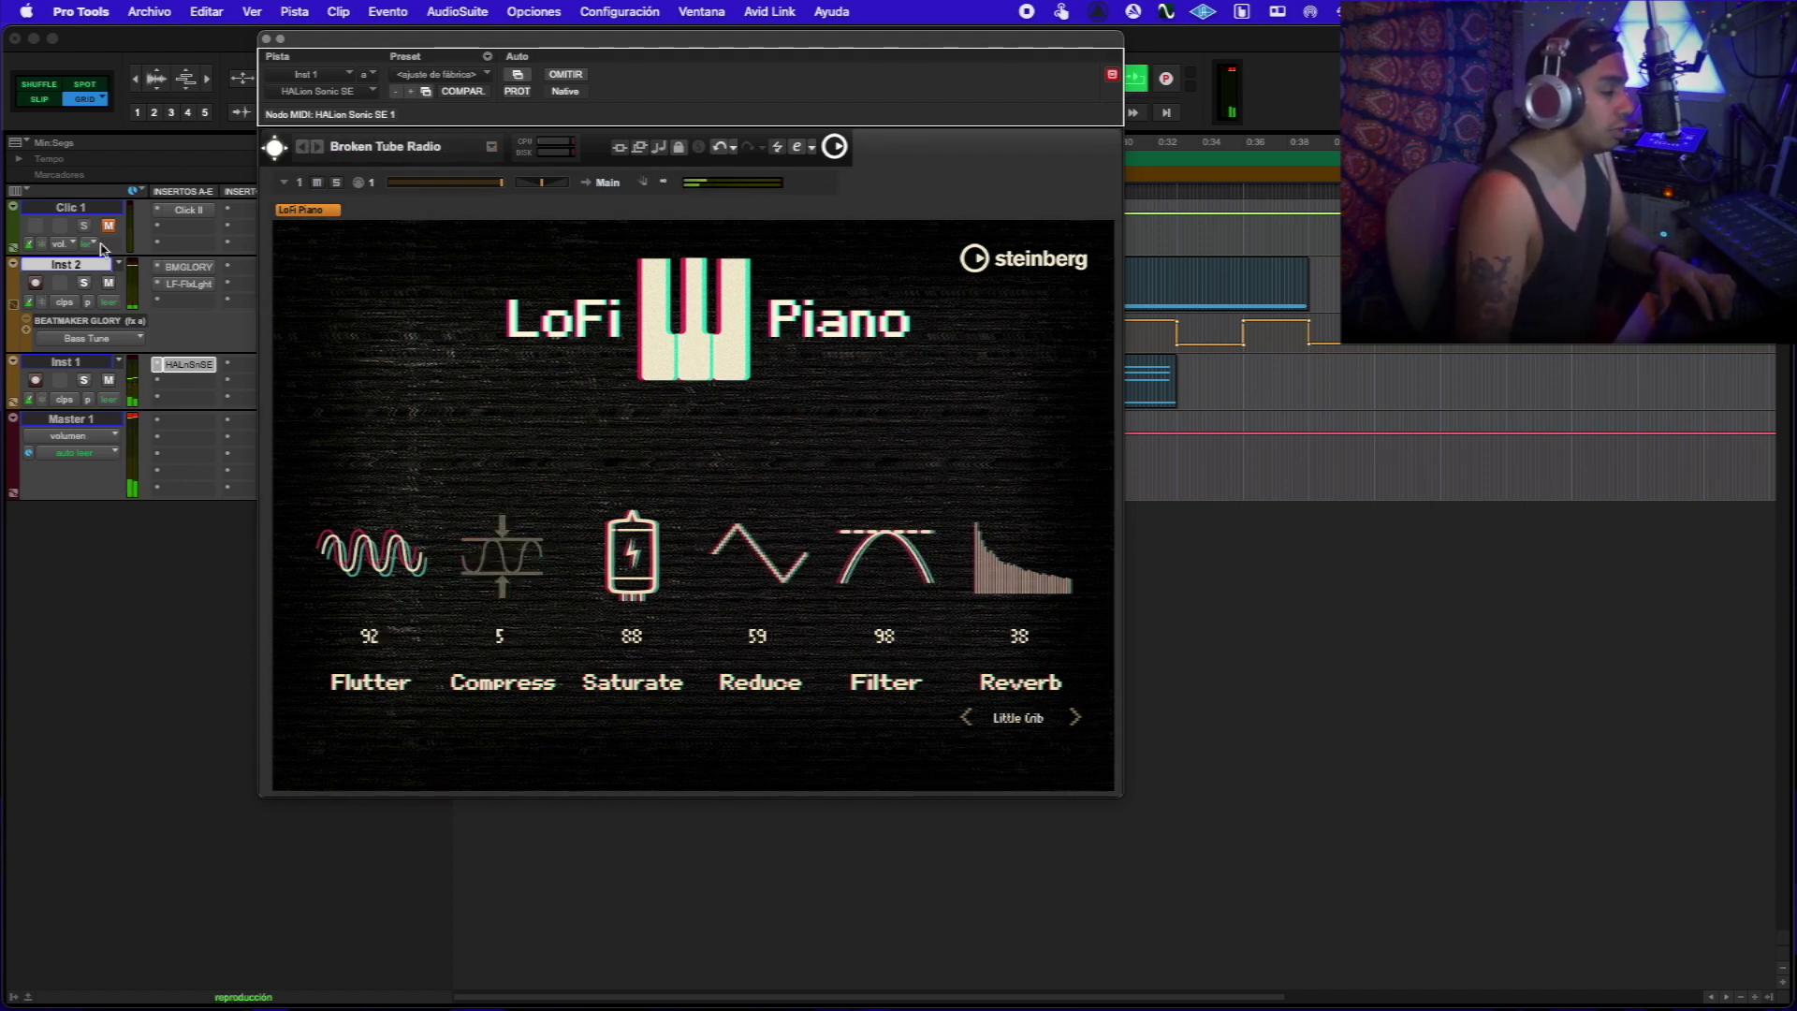
left_click(318, 148)
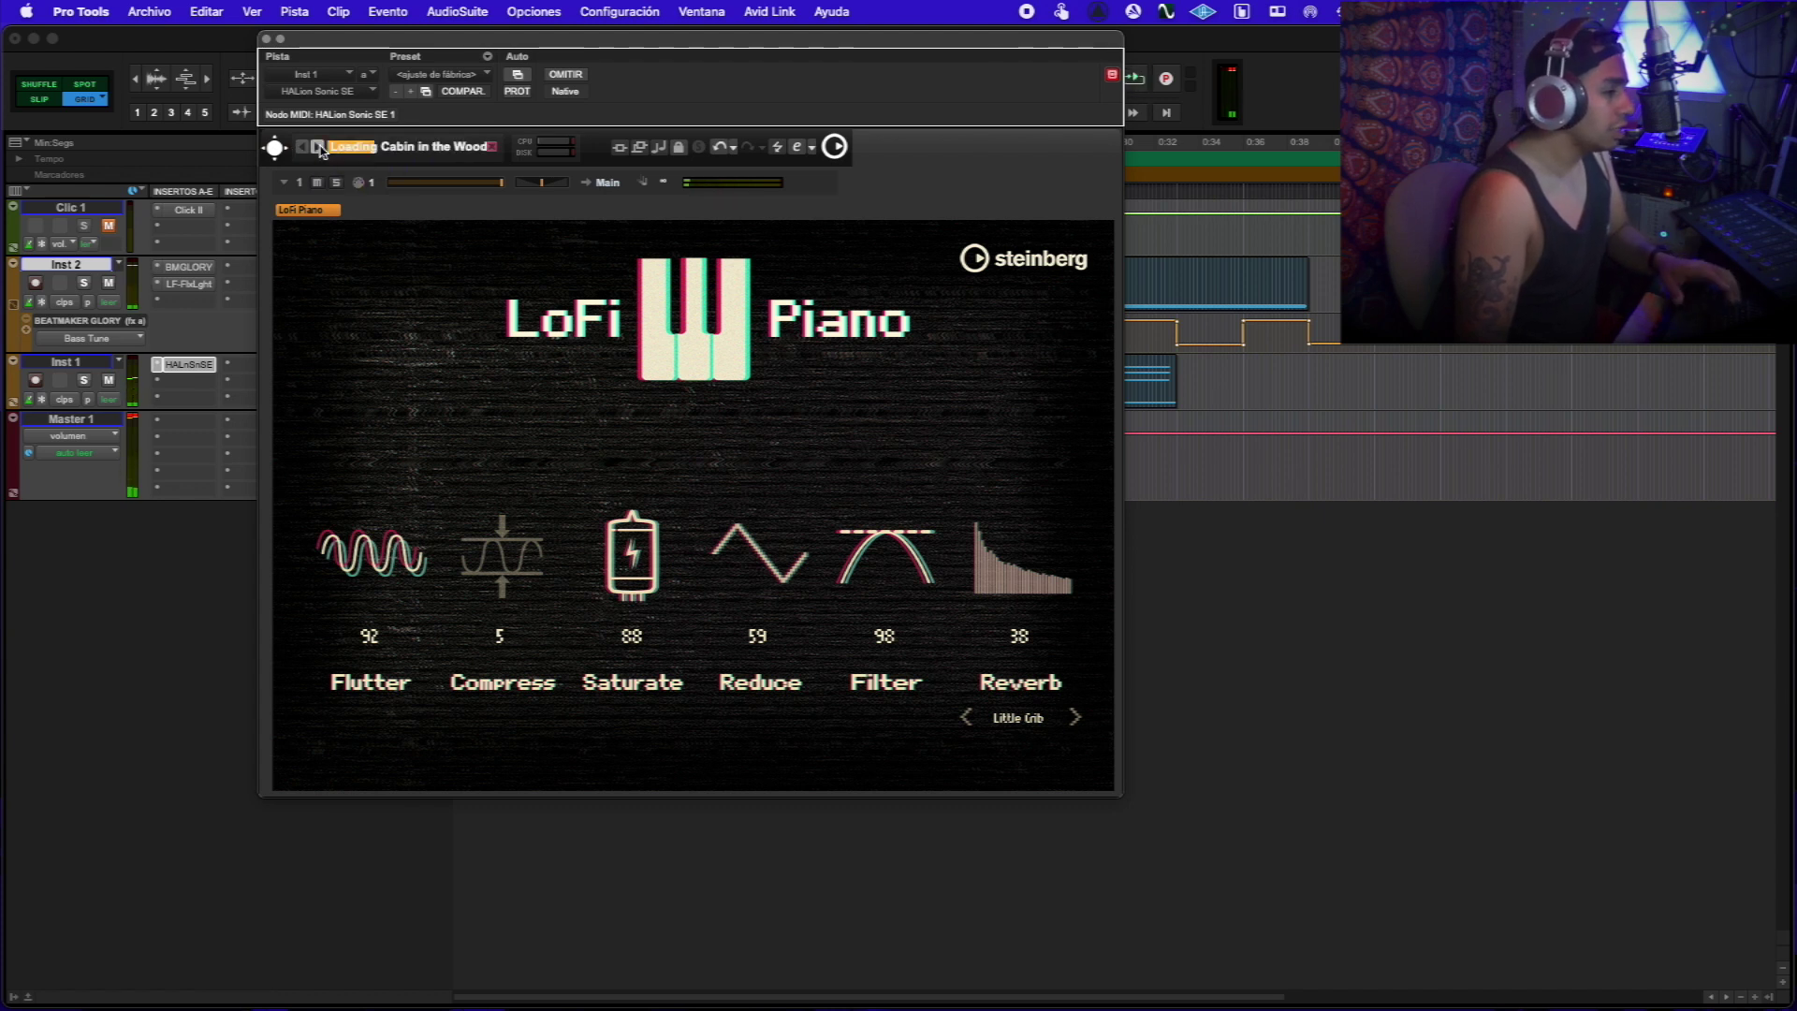
key("space")
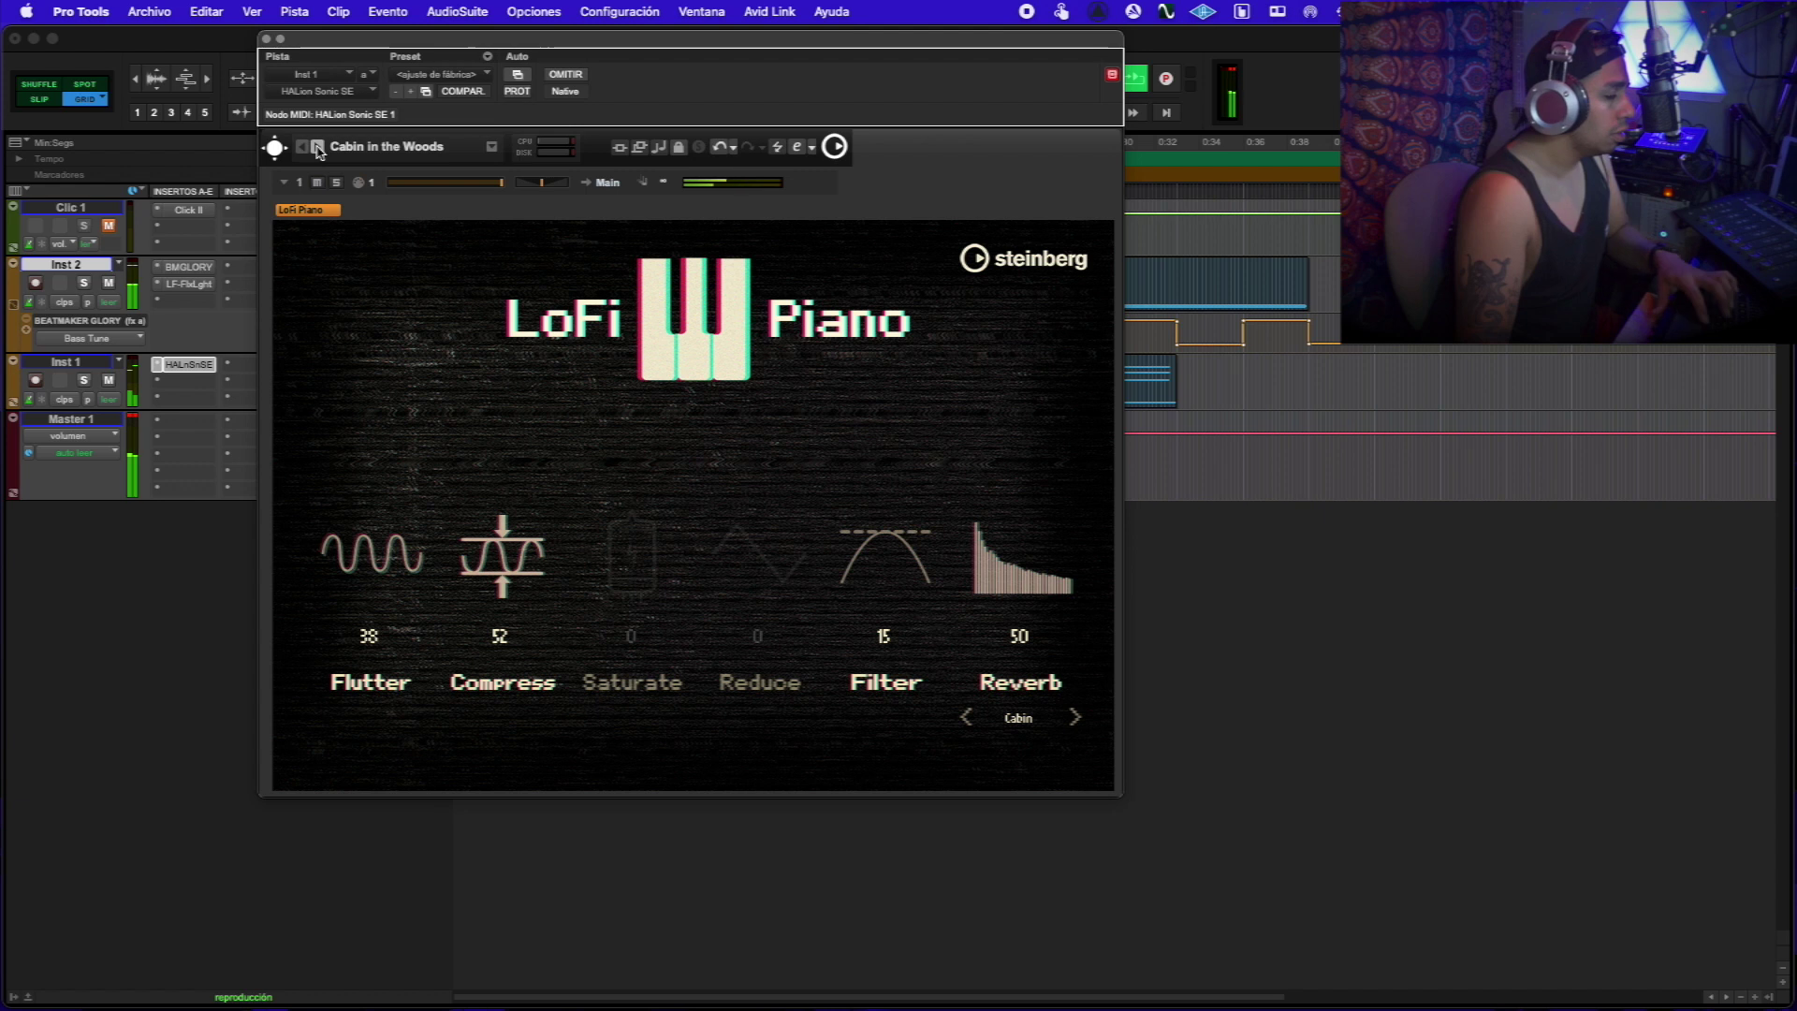
key("space")
left_click(318, 148)
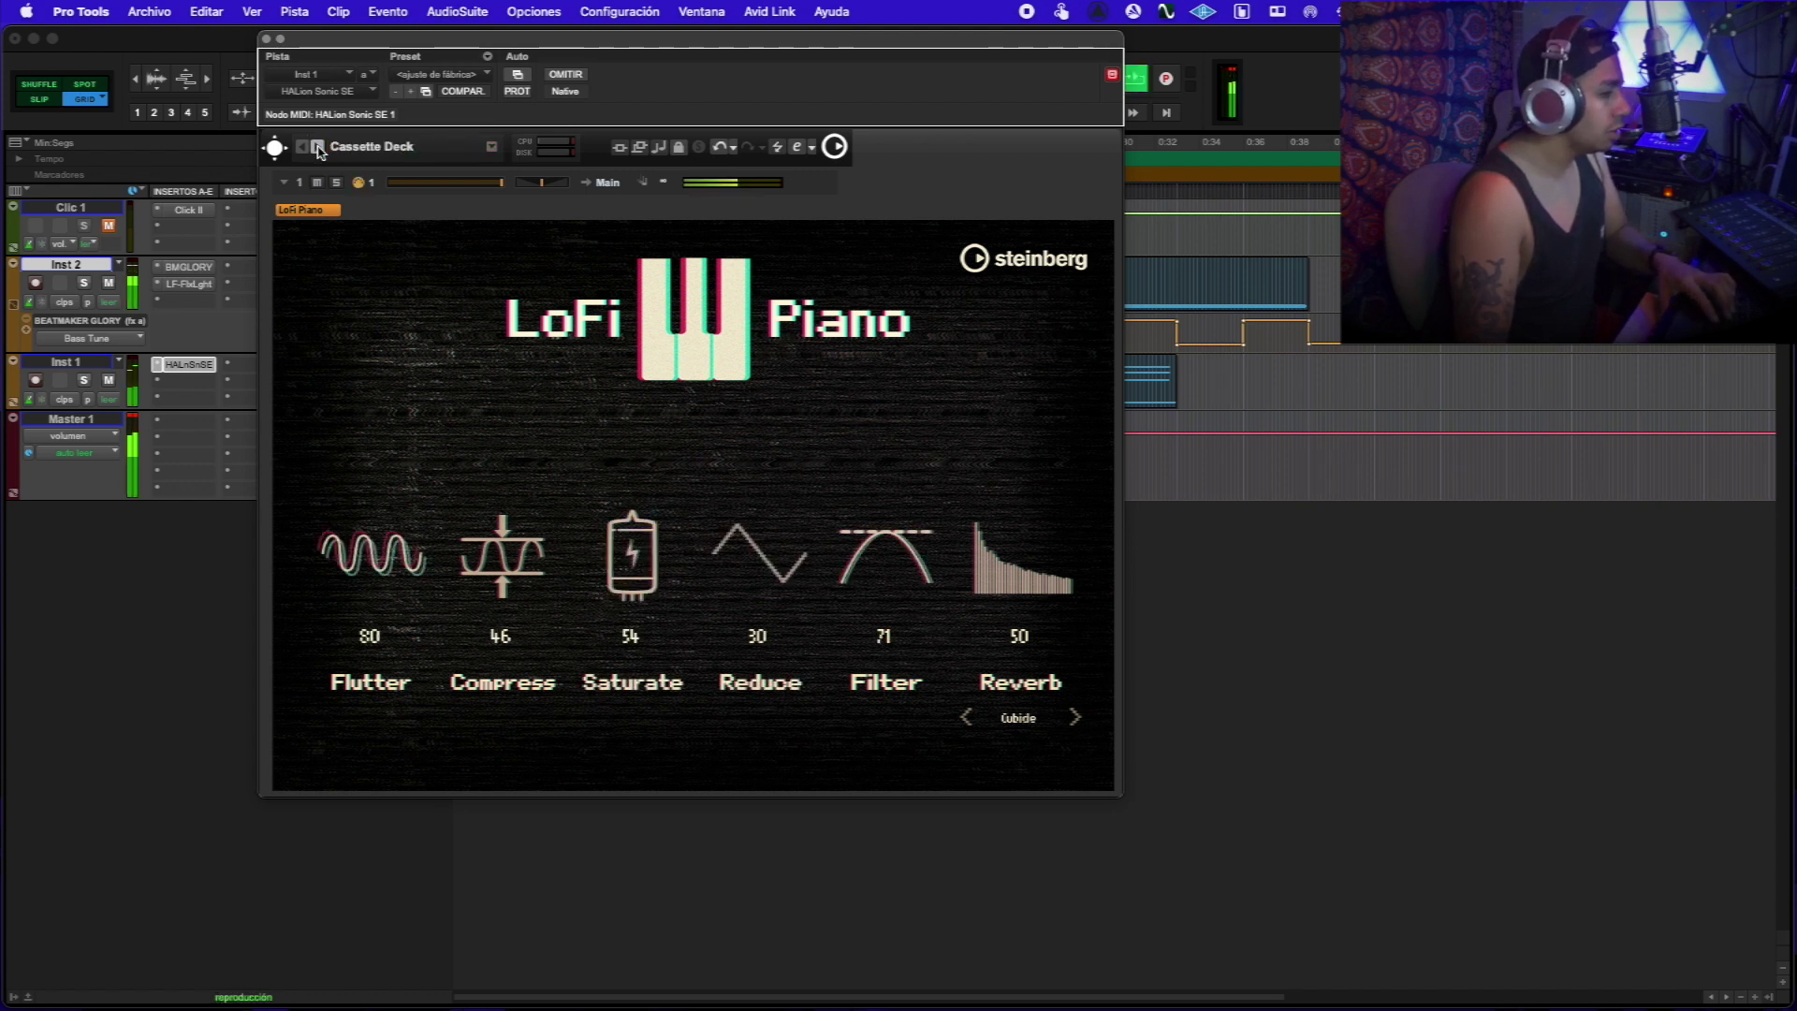
Step: Audition the Chillax, Clean Upright, Crushed and Crunchy, and Damaged Package presets with the beat playing
left_click(317, 148)
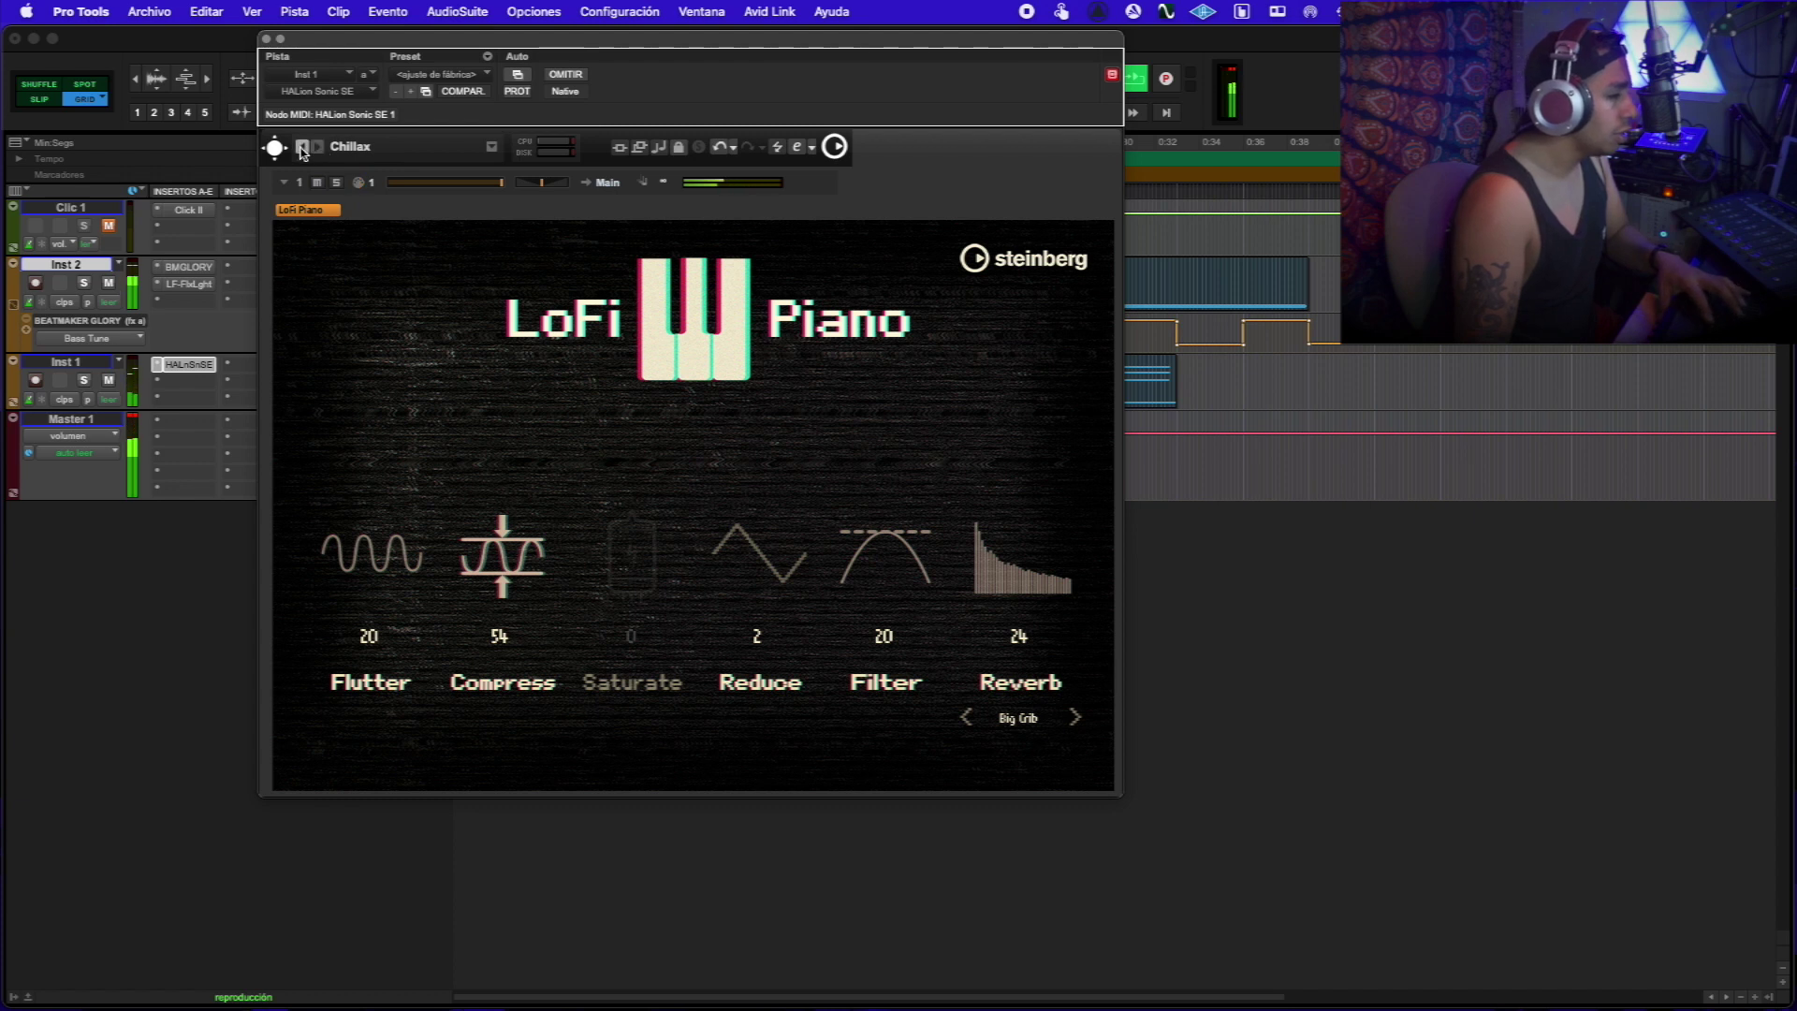
left_click(317, 148)
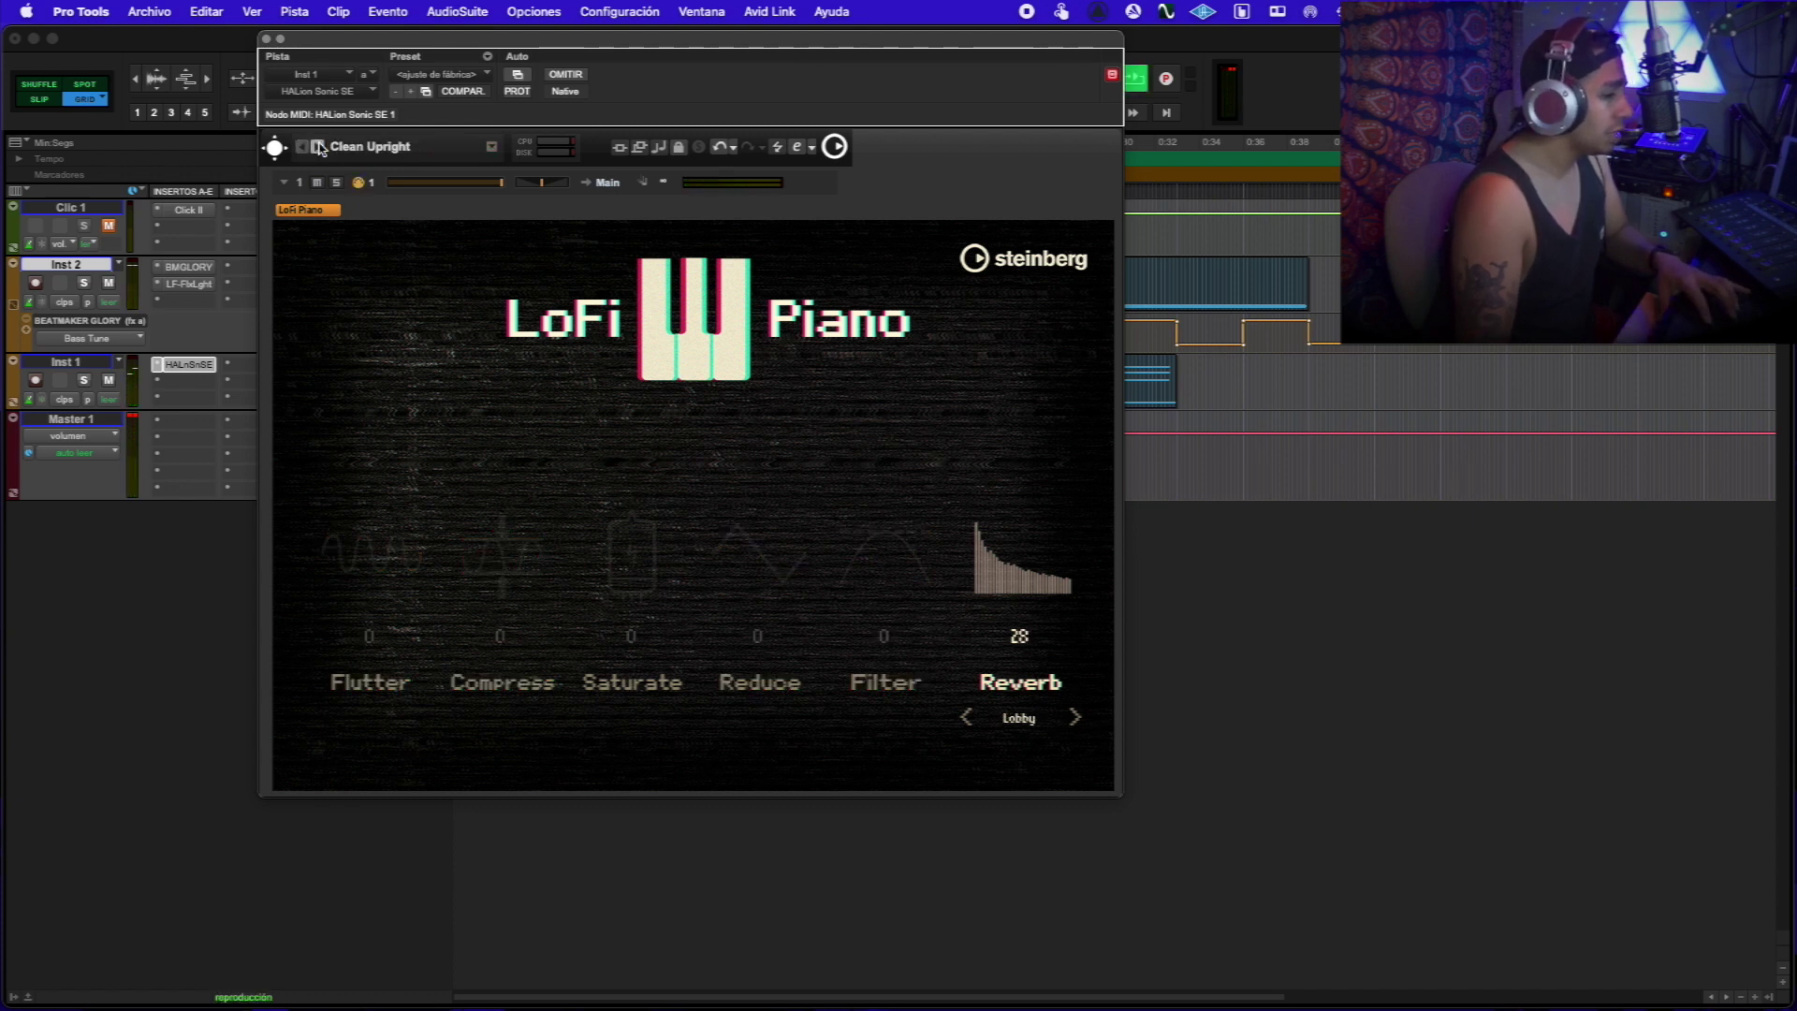
left_click(317, 148)
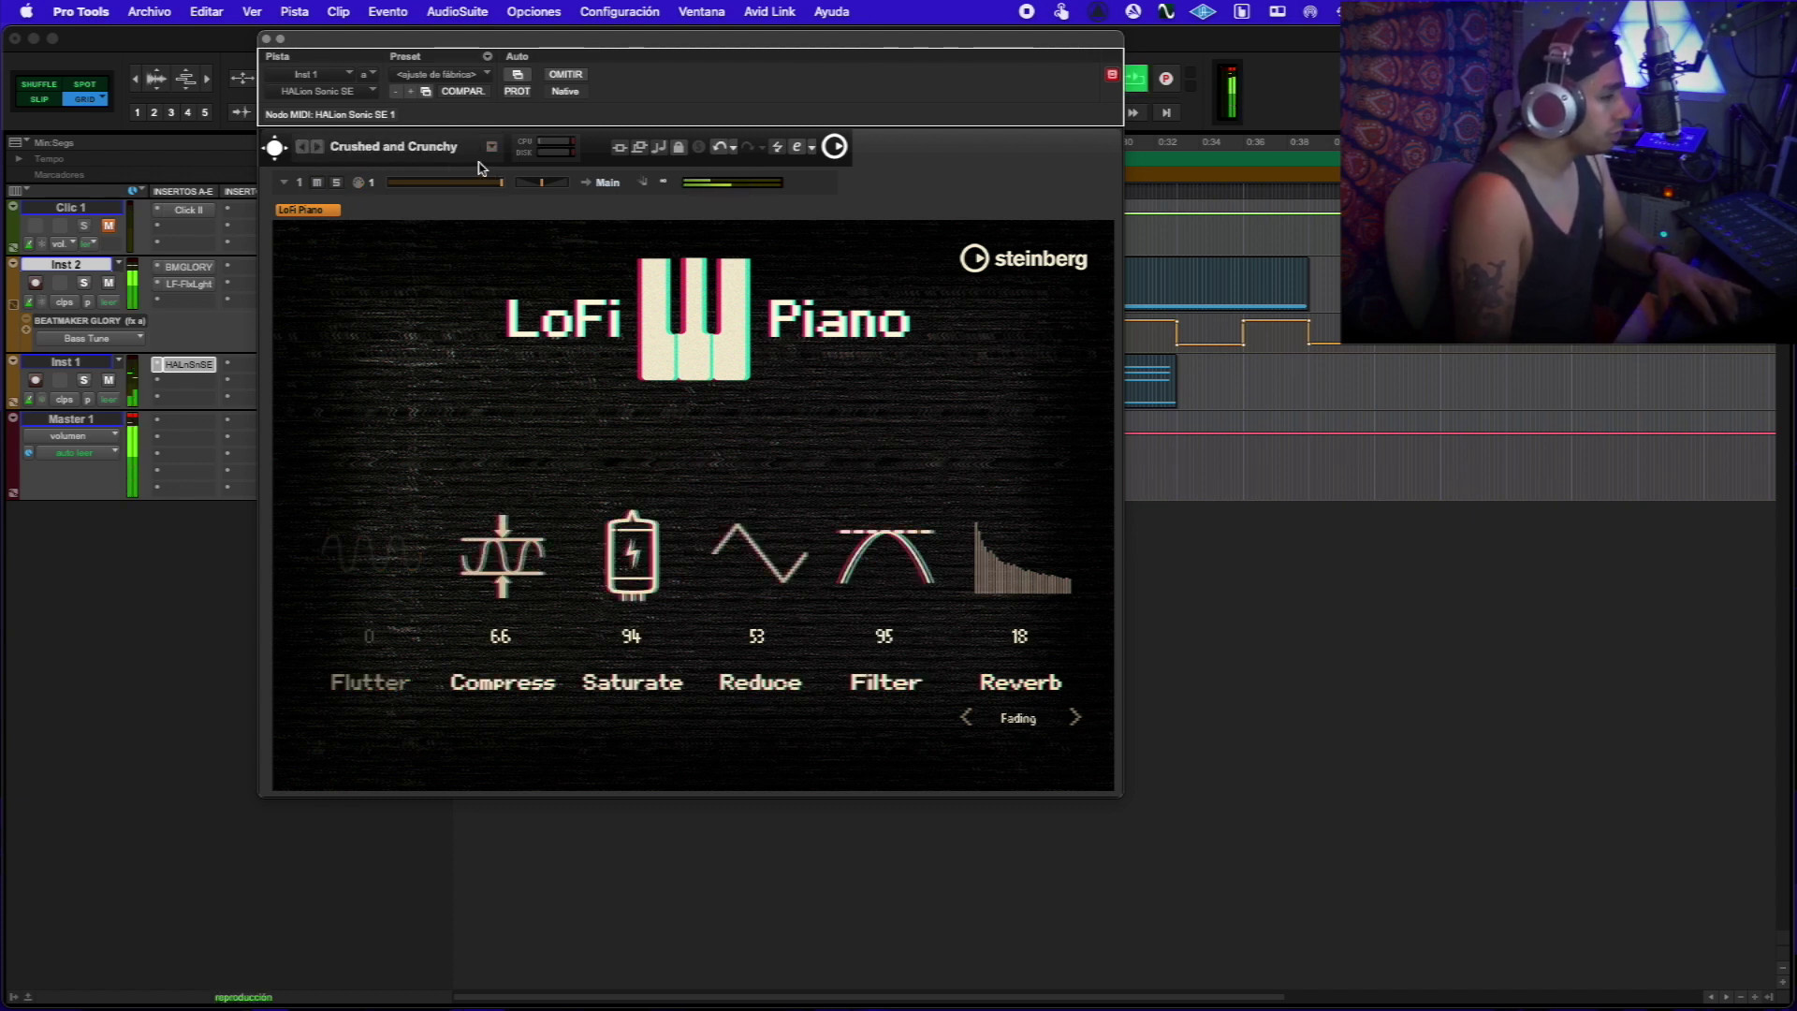
left_click(317, 147)
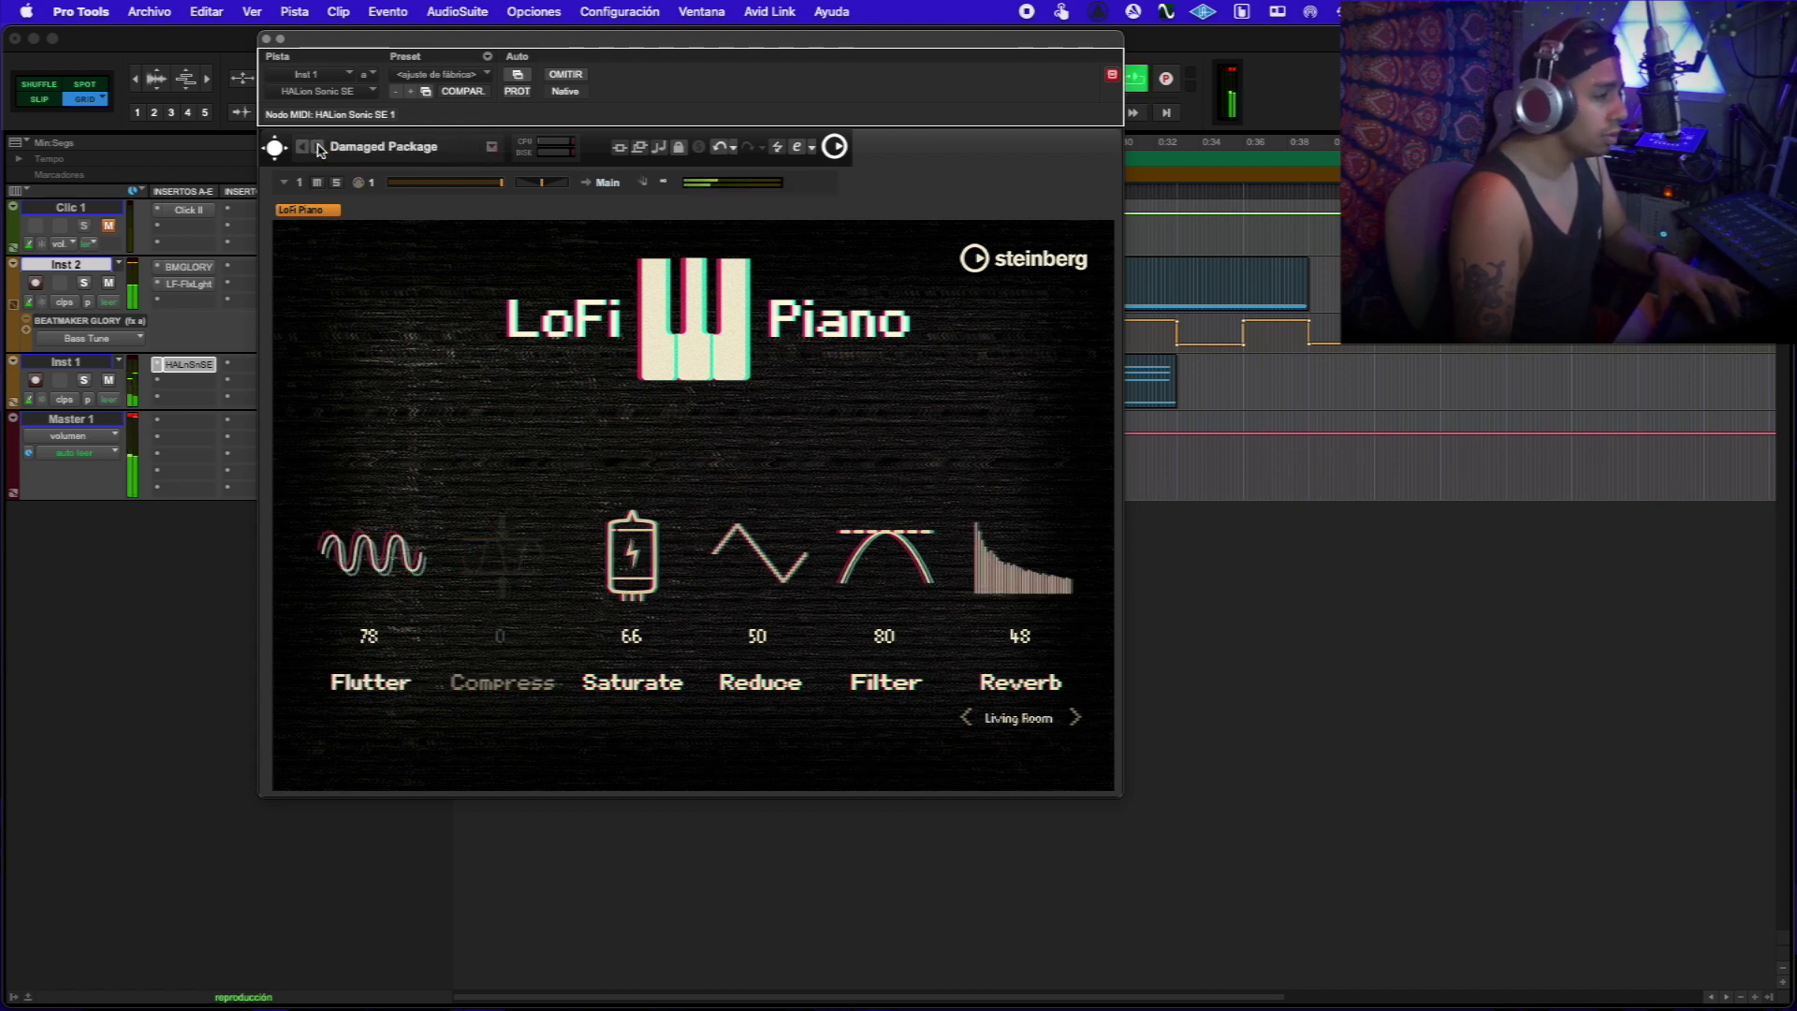
Step: Load the Dusty Bookshelf preset and solo the Inst 1 track to hear the piano alone, then stop playback
left_click(317, 148)
left_click(83, 382)
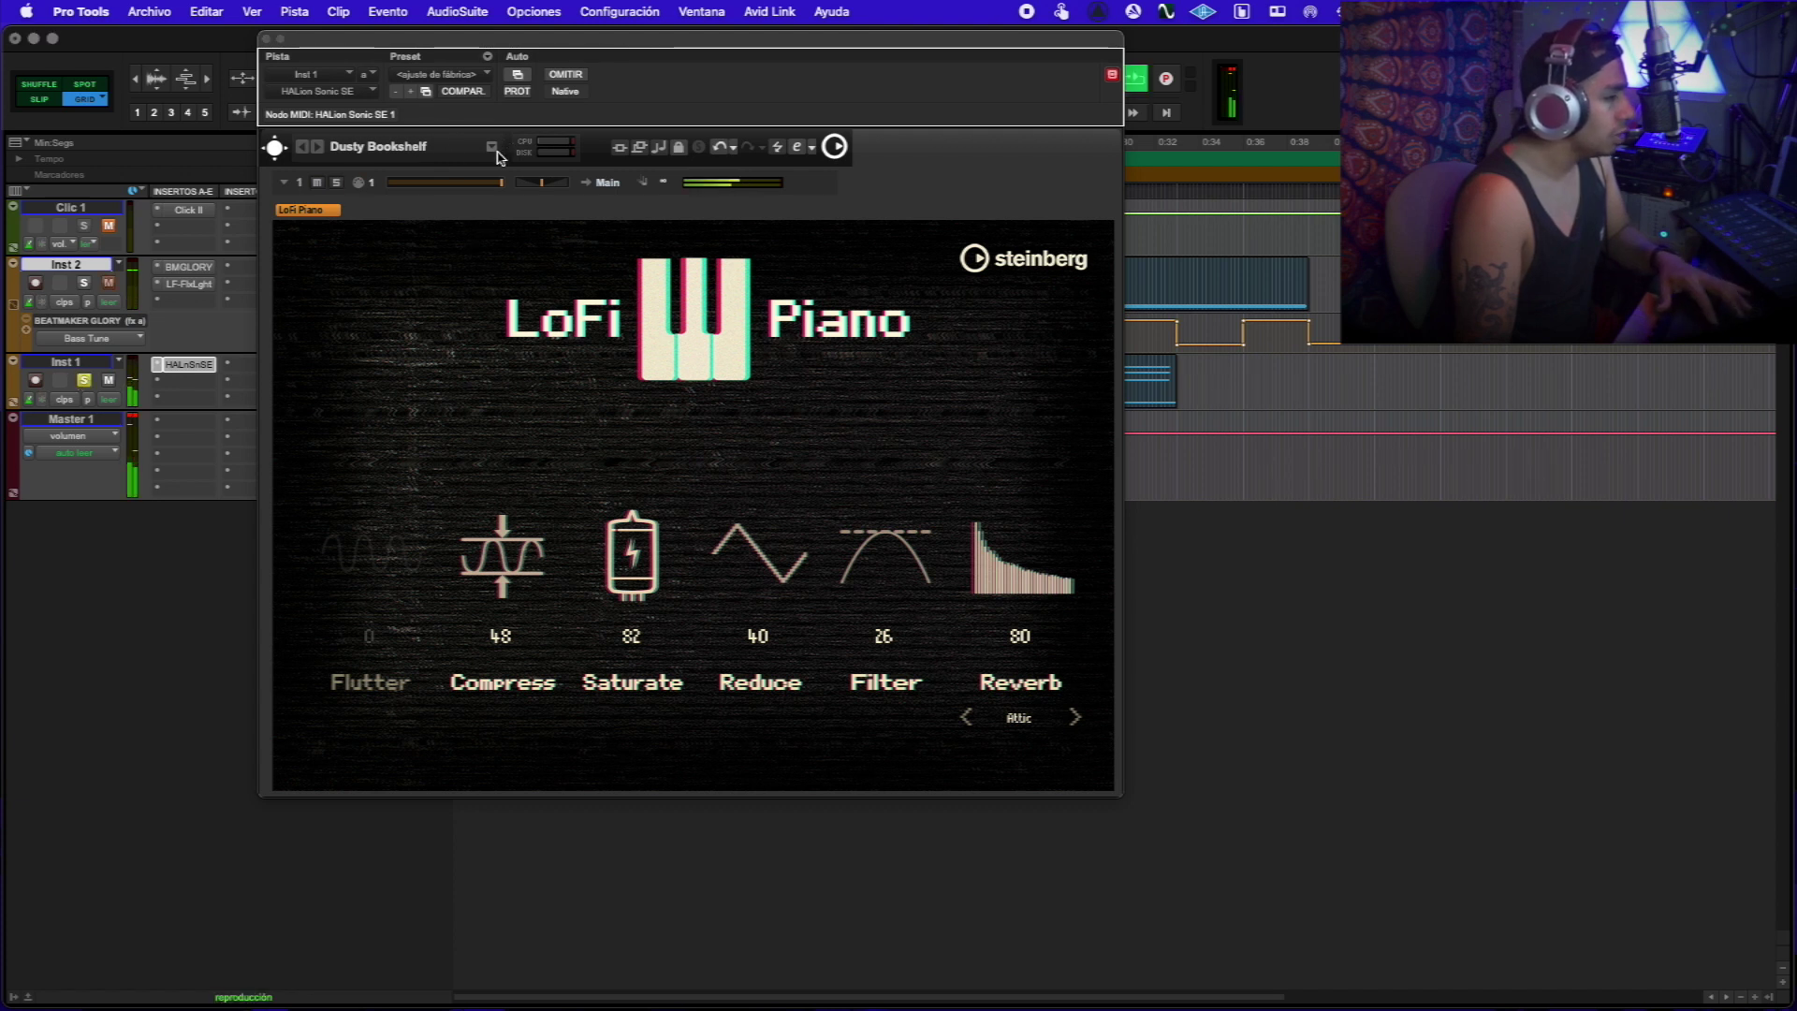
key("space")
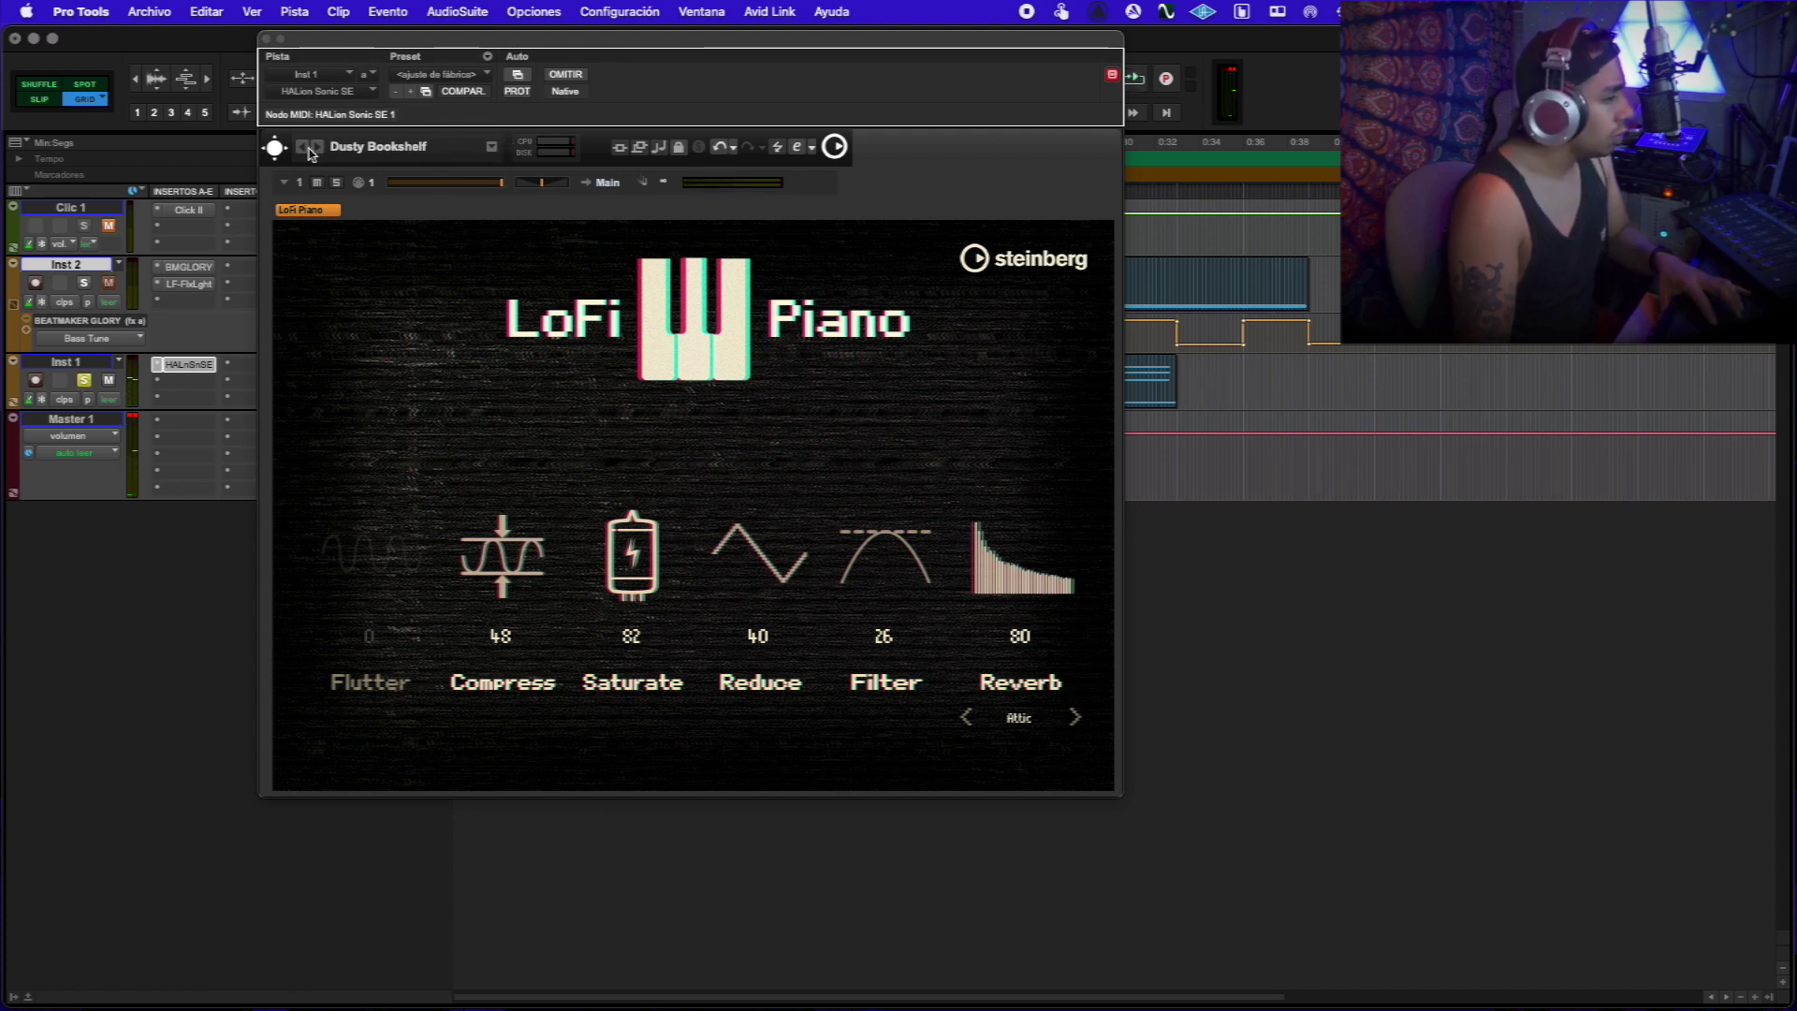
Step: Advance to the next piano preset and open the program browser to look through the LoFi Piano presets
left_click(316, 147)
left_click(375, 147)
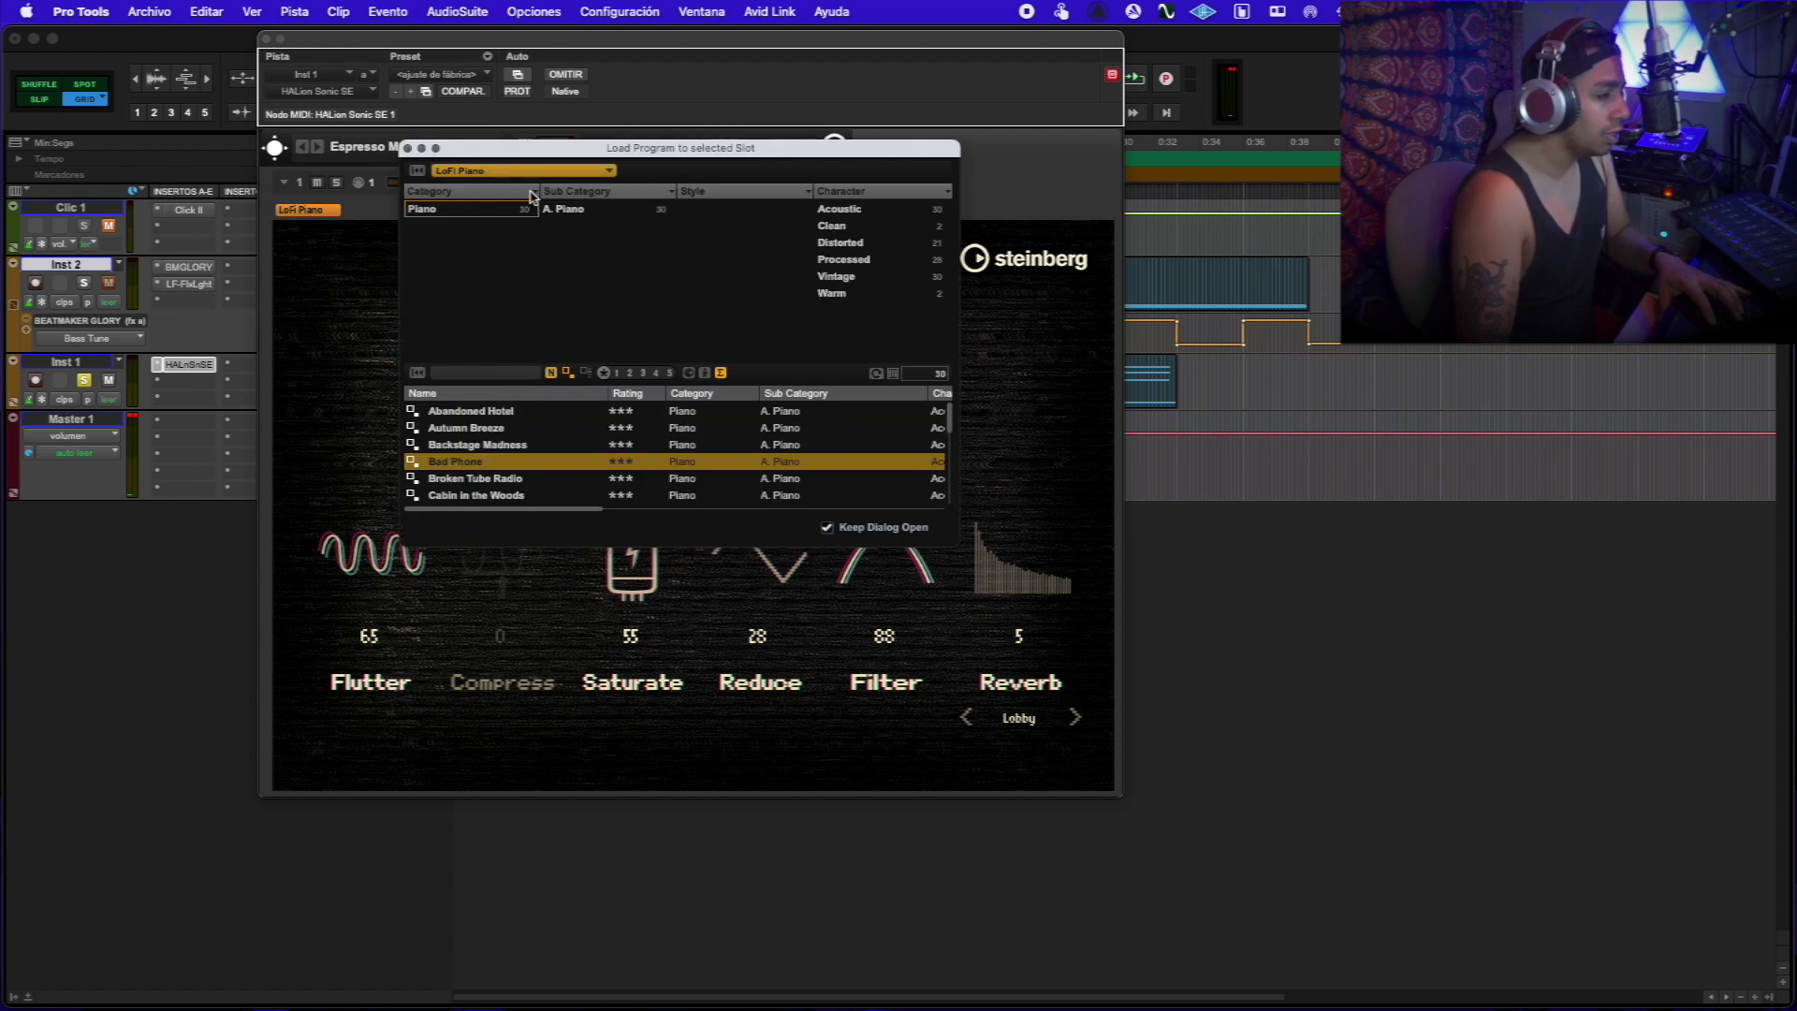
scroll(520, 425, "down", 5)
scroll(520, 426, "up", 5)
scroll(517, 432, "down", 5)
scroll(517, 432, "up", 5)
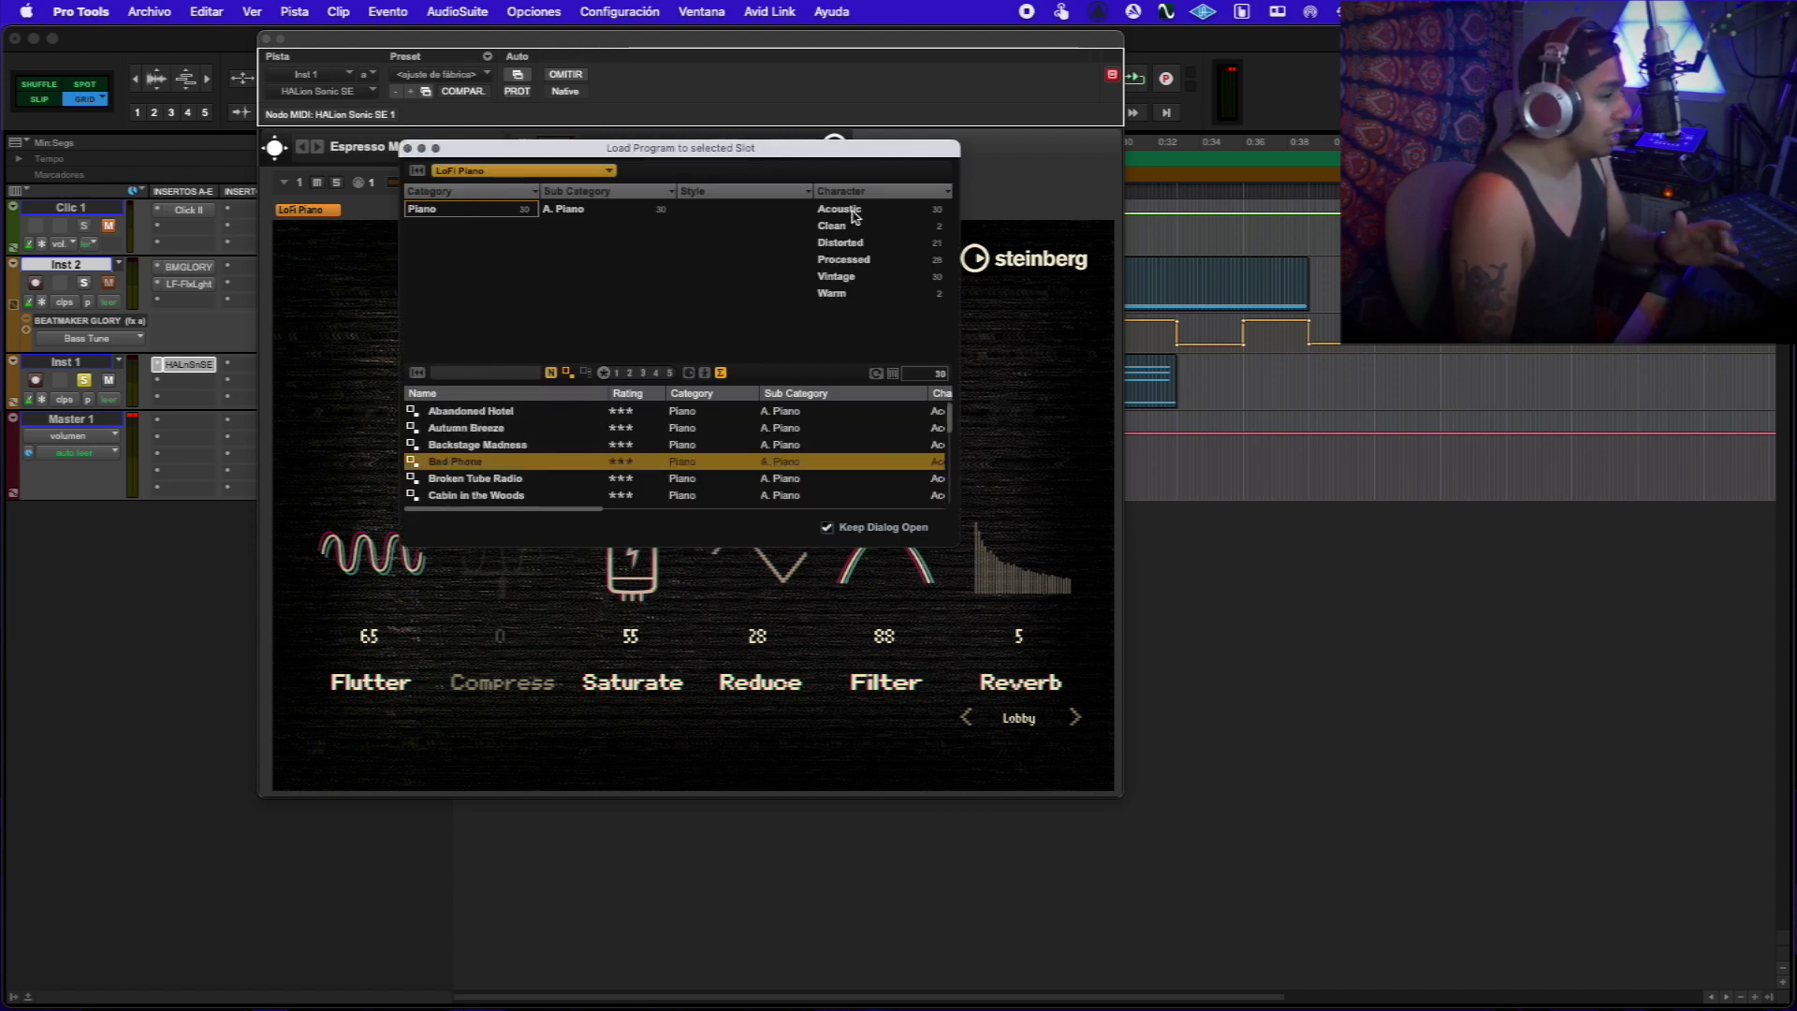
Step: Try the Character filters in the program browser and filter the LoFi Piano presets by Vintage
left_click(840, 209)
left_click(842, 225, "shift")
left_click(882, 229, "super")
left_click(904, 279)
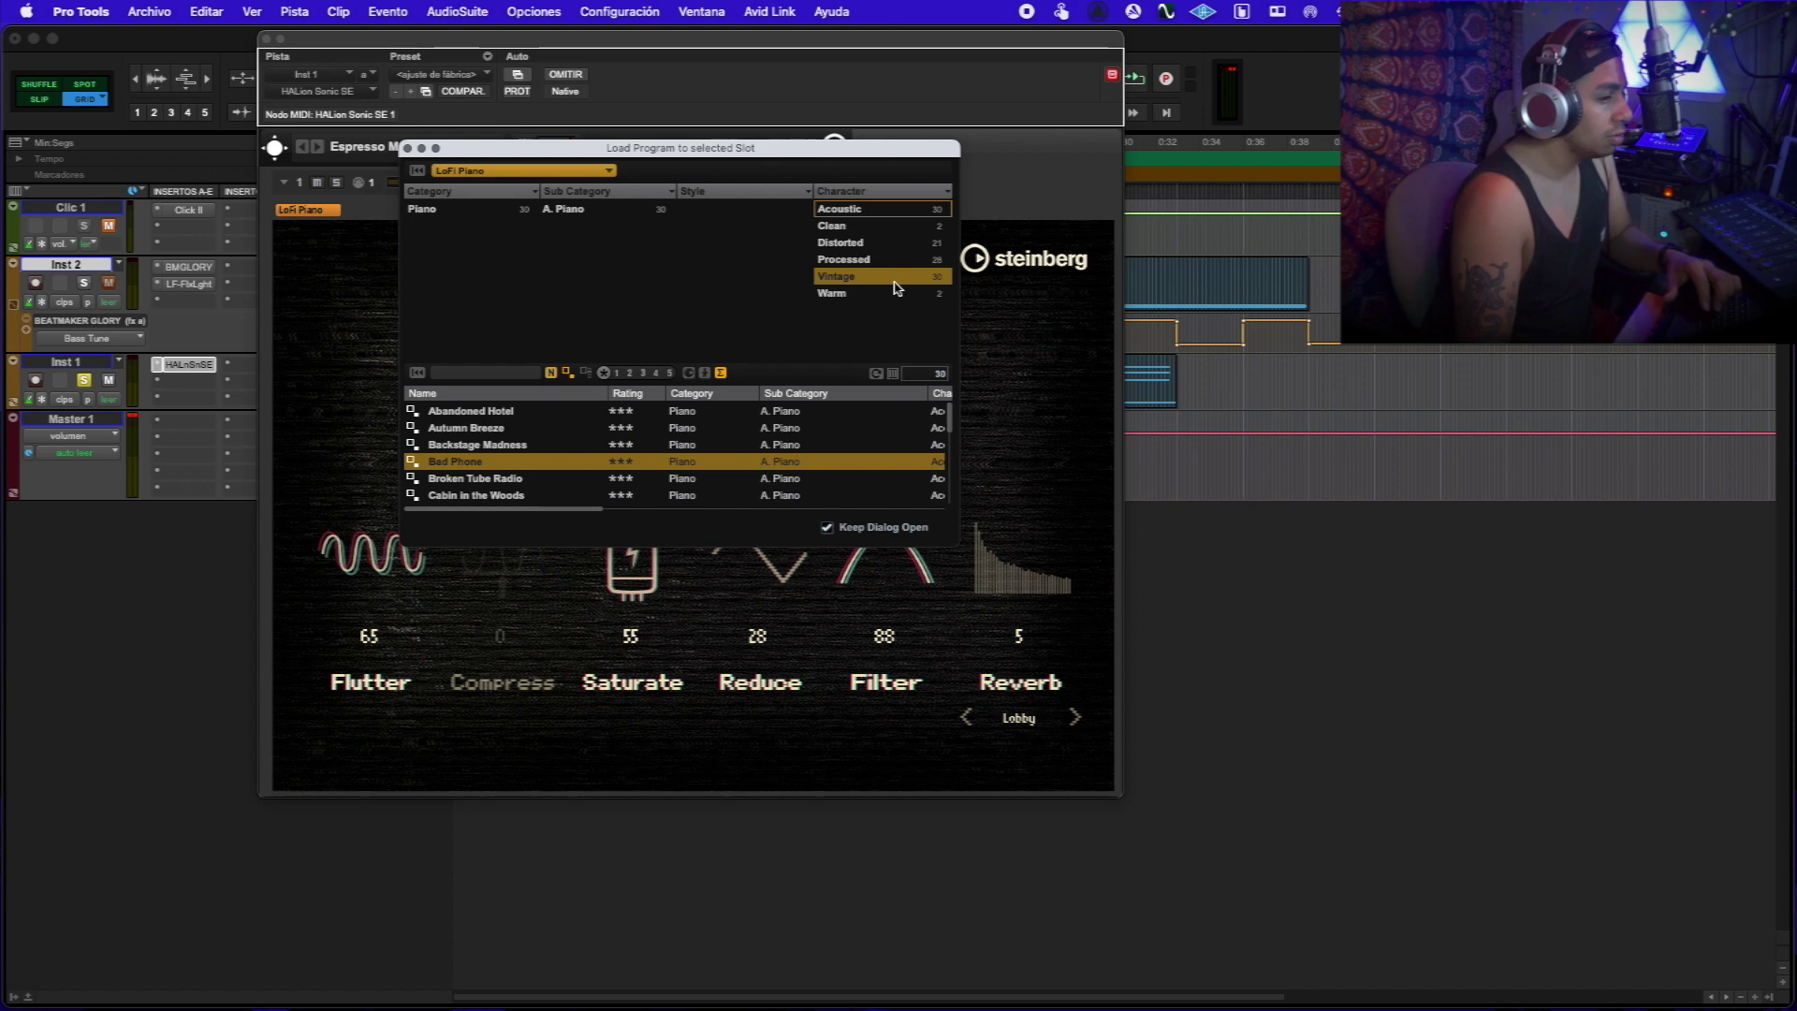
Step: Load the Autumn Breeze preset, close the program browser and audition the sound briefly
left_click(522, 429)
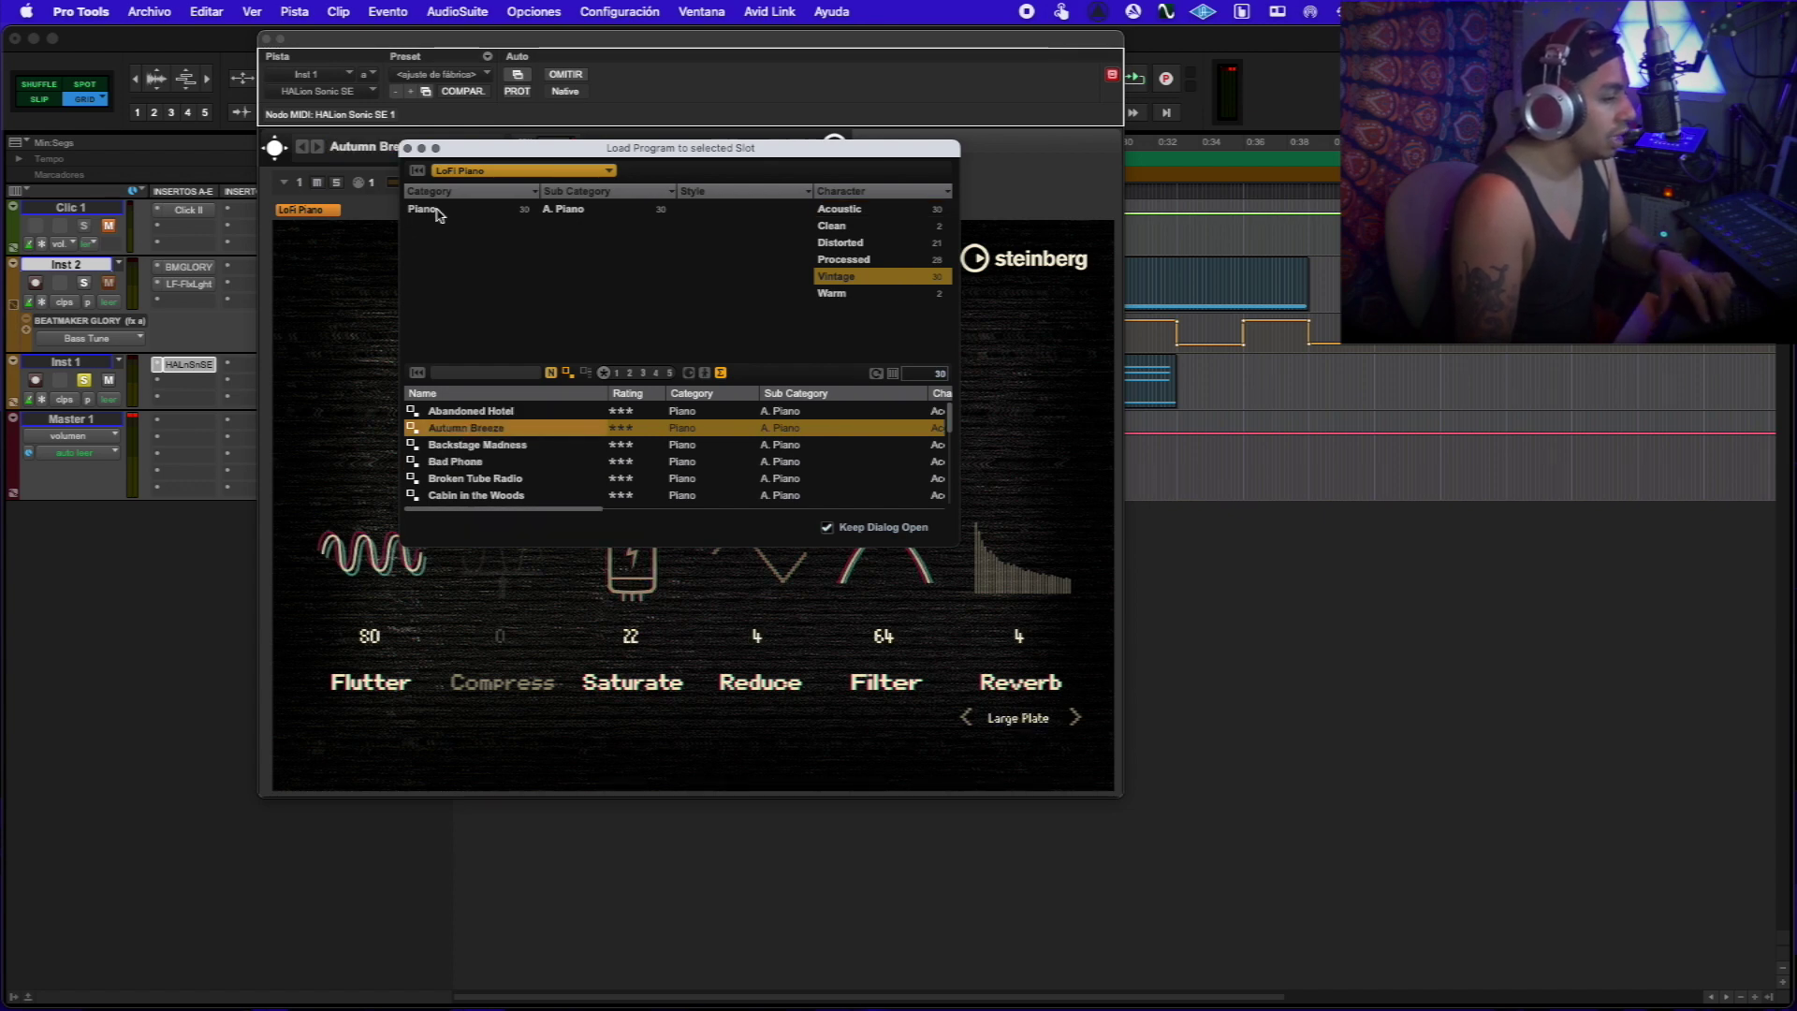
left_click(409, 148)
key("space")
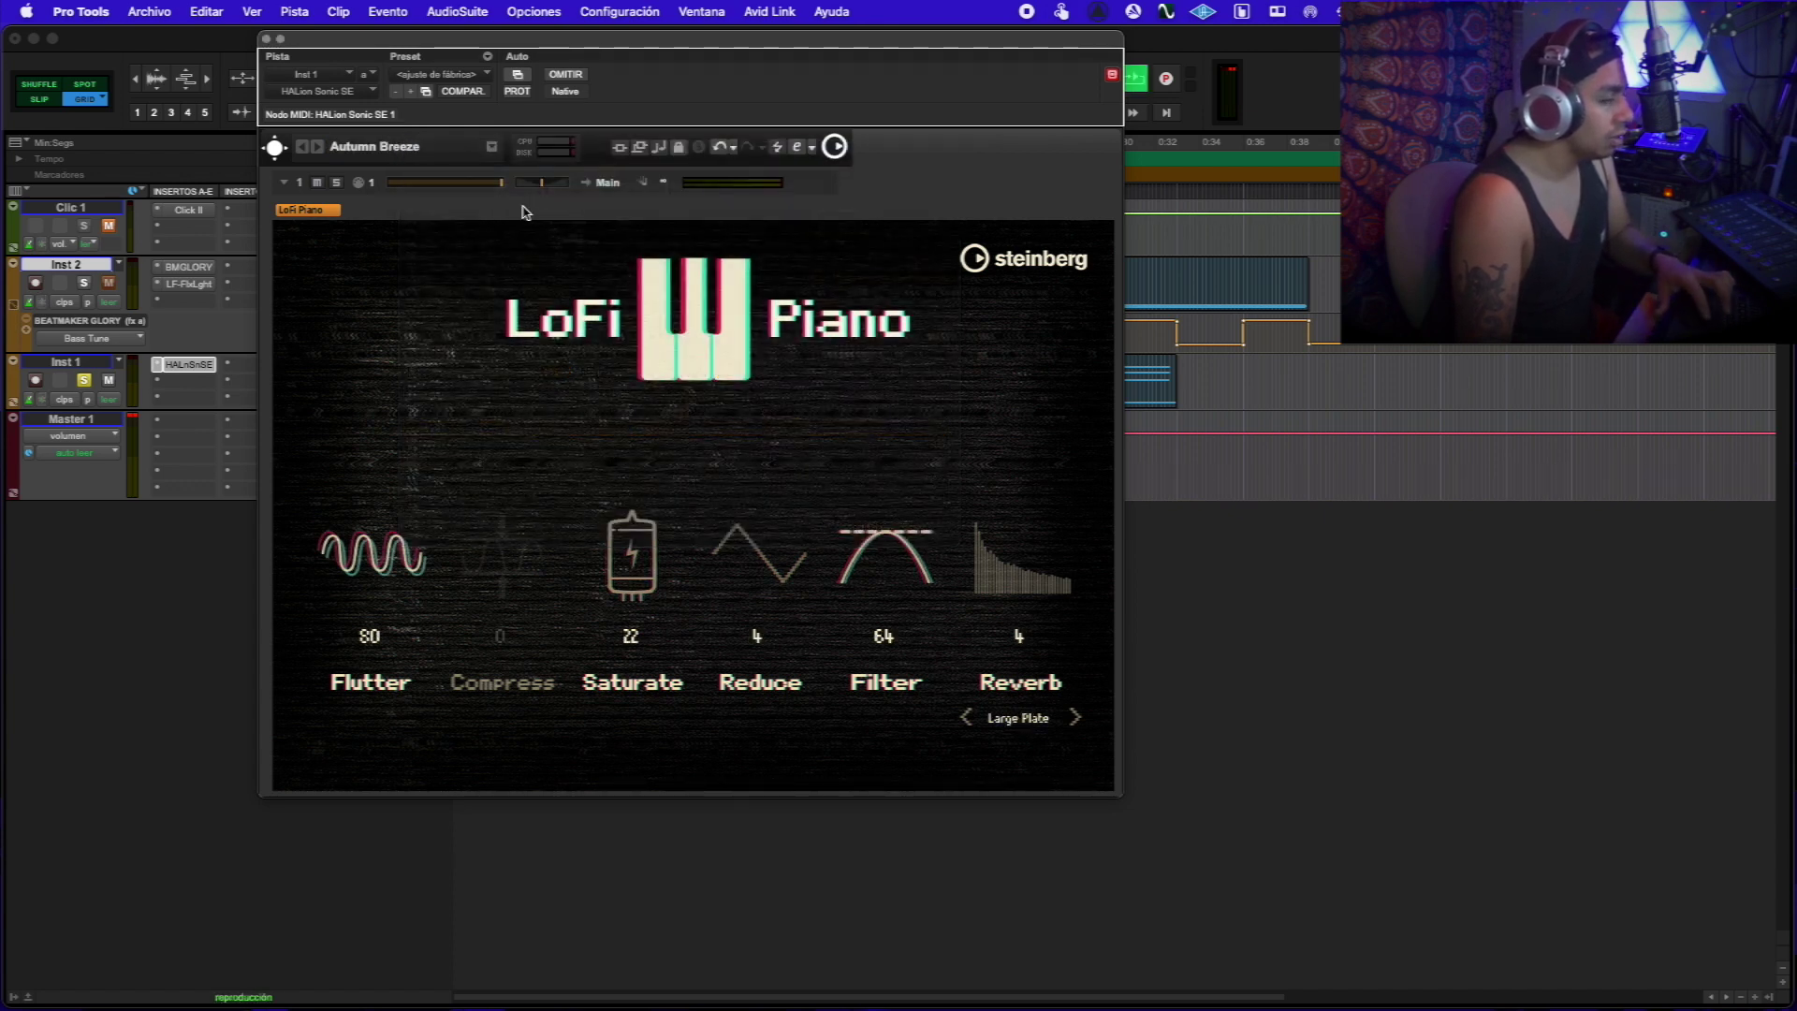
key("space")
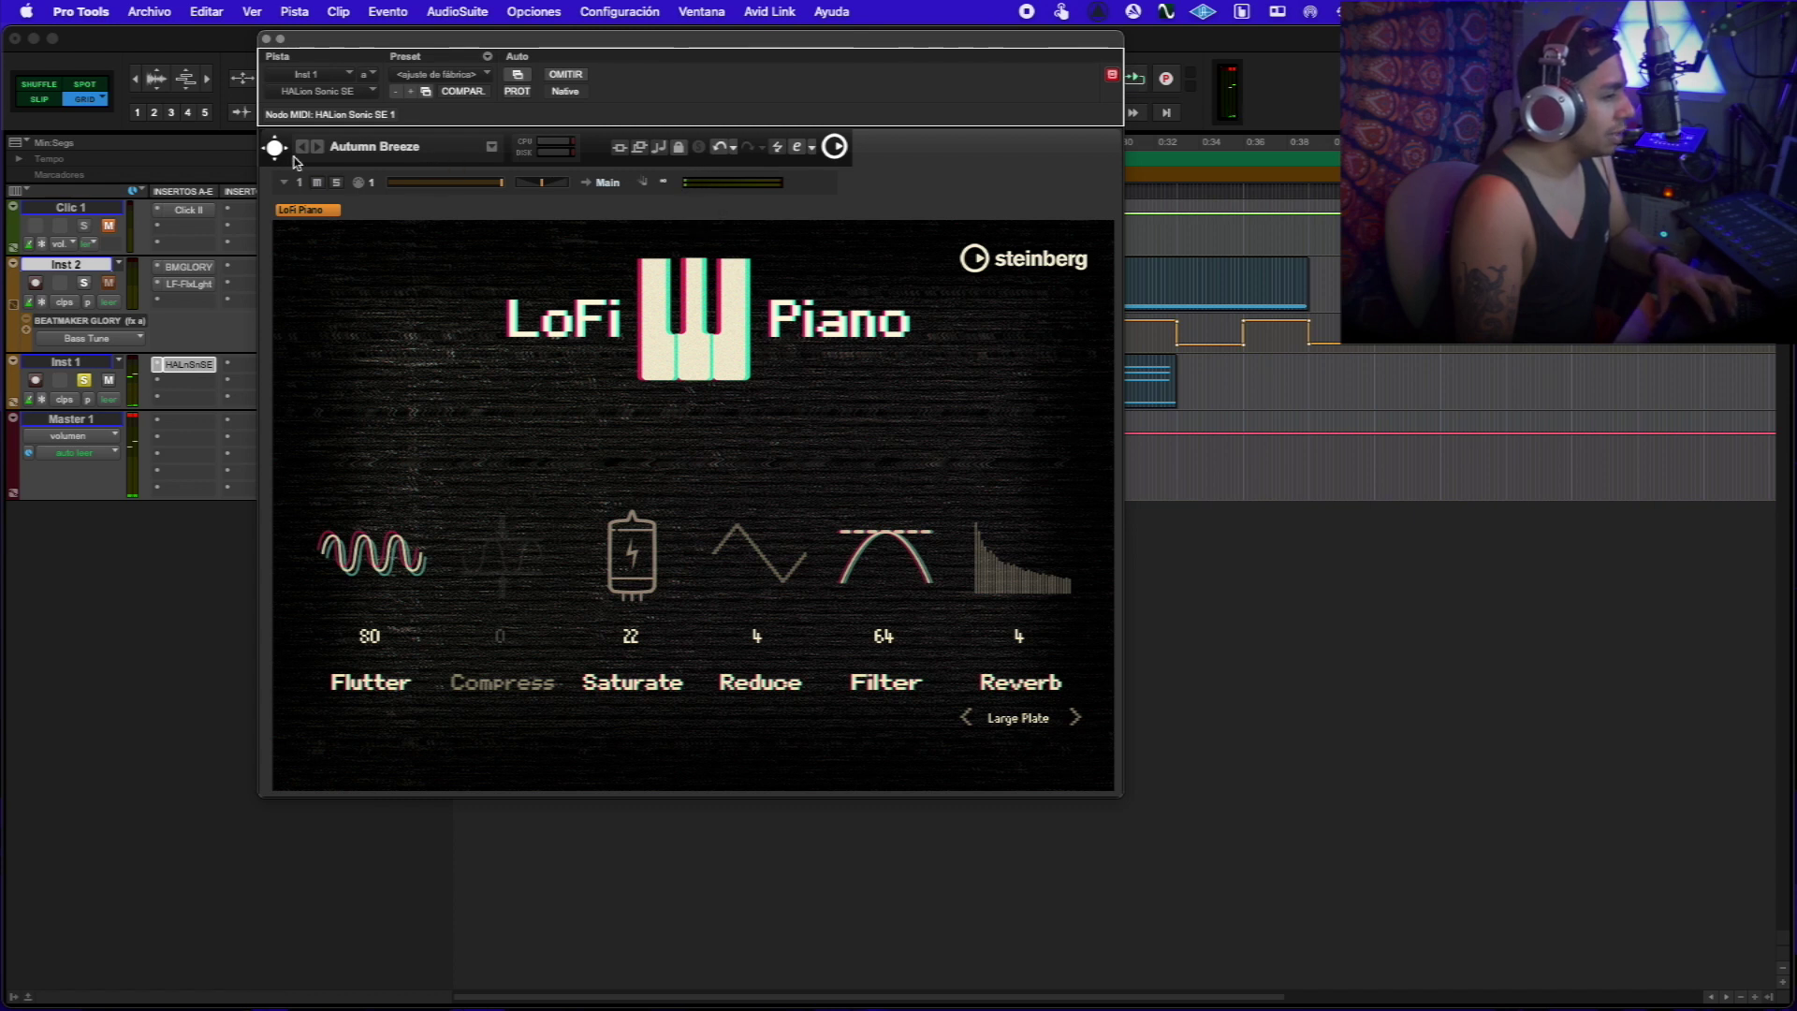
Step: Load the Abandoned Hotel preset and adjust it during playback to Flutter 75, Compress 61, Reduce 96 and Reverb 17
left_click(306, 149)
key("space")
left_click_drag(884, 551, 878, 397)
left_click_drag(761, 547, 741, 380)
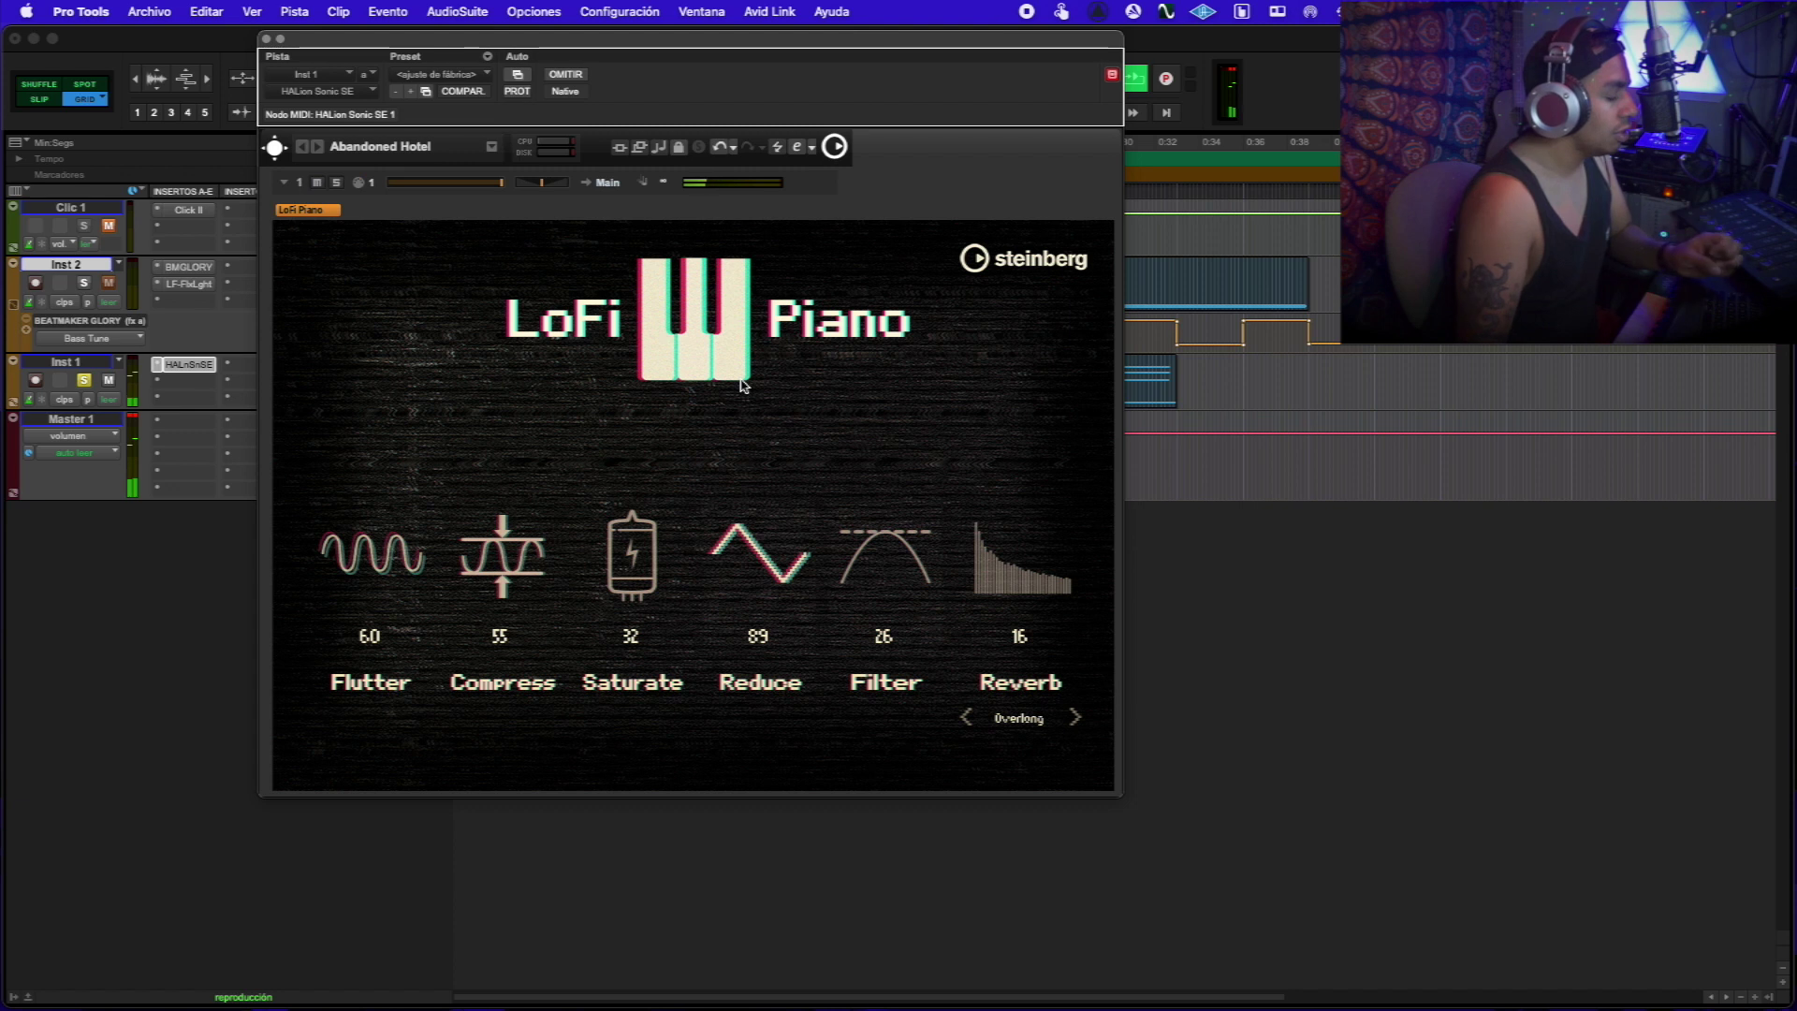
left_click_drag(717, 546, 728, 520)
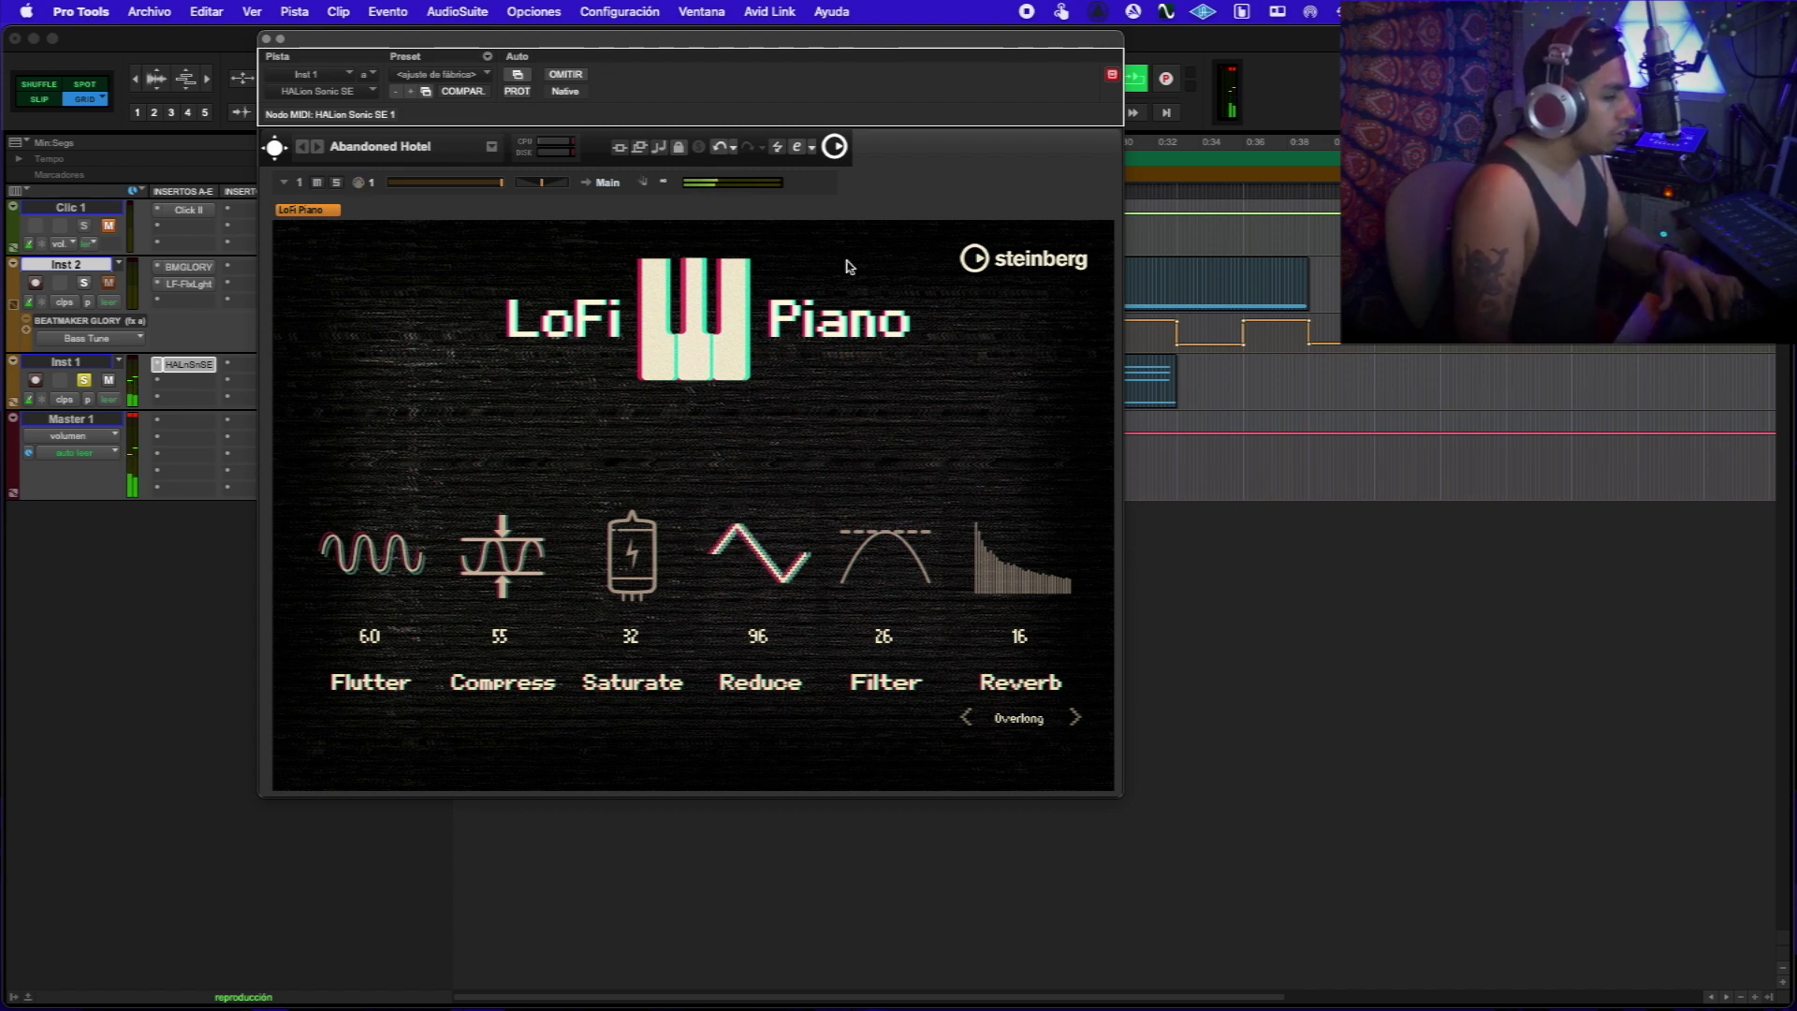
scroll(1039, 584, "up", 1)
left_click_drag(446, 570, 391, 522)
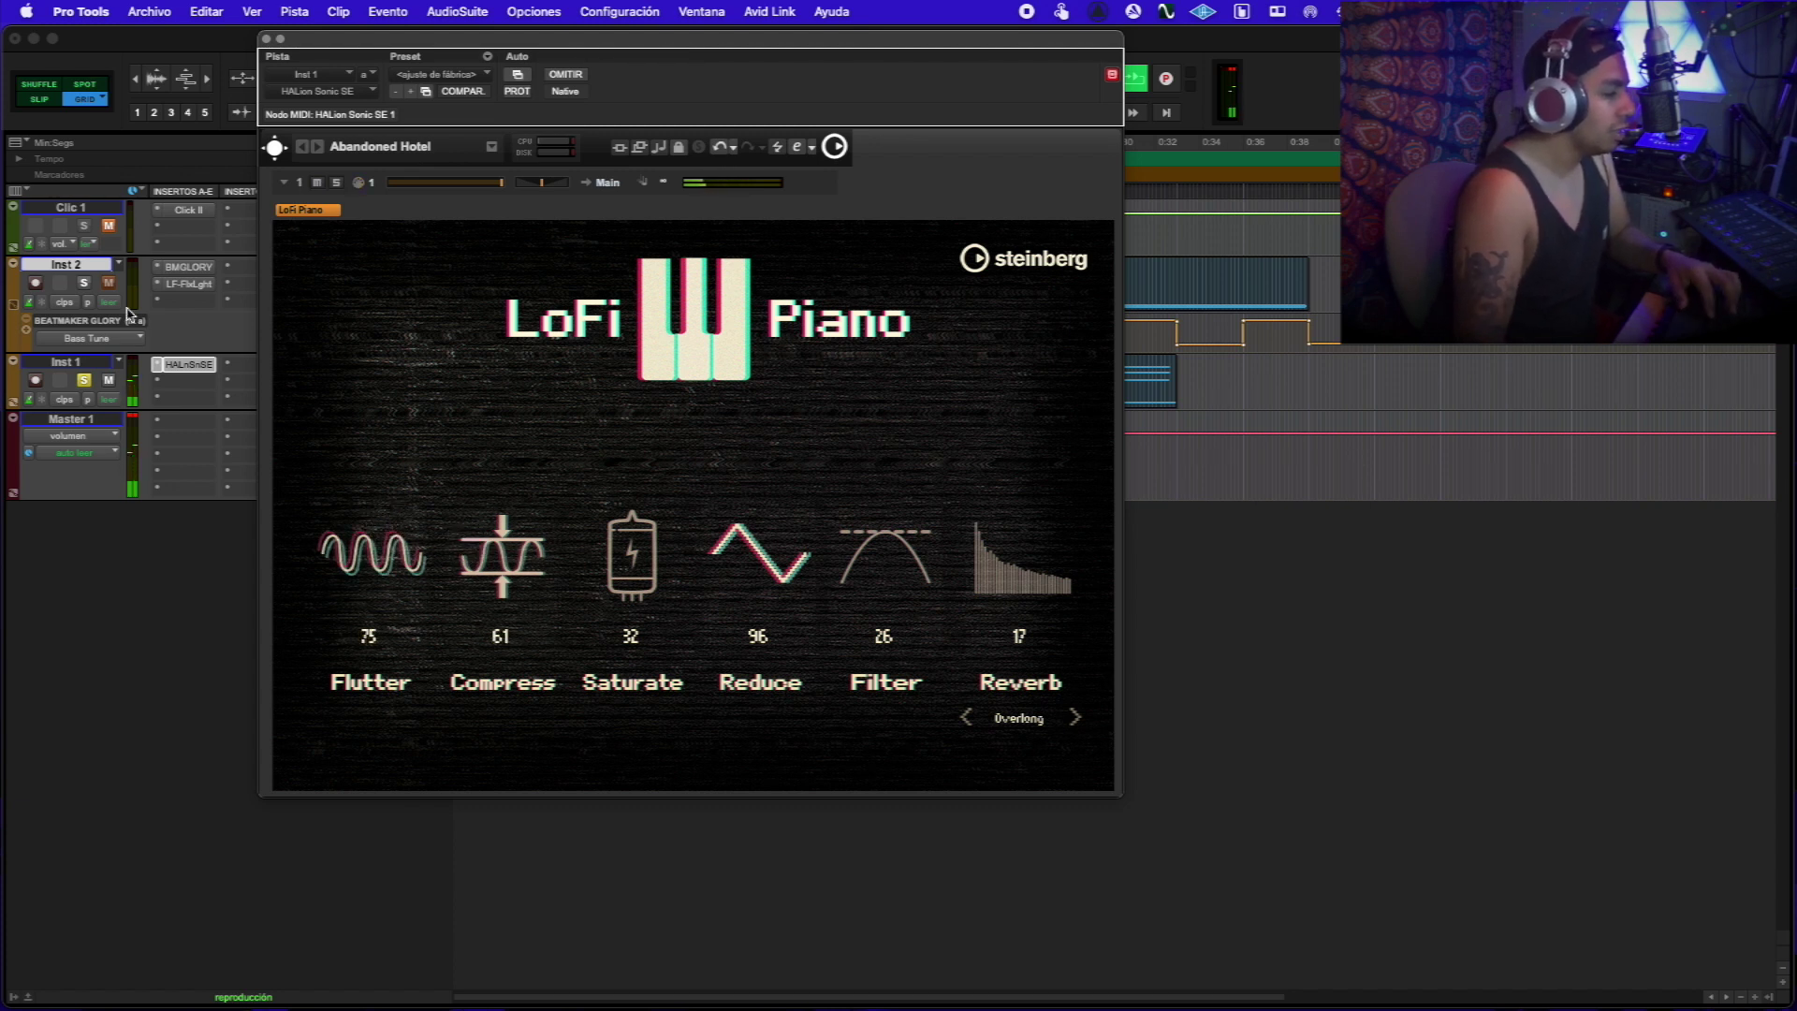
Step: Solo Inst 2 together with the piano track and expand LoFi Piano to the full HALion Sonic SE editor
left_click(84, 283)
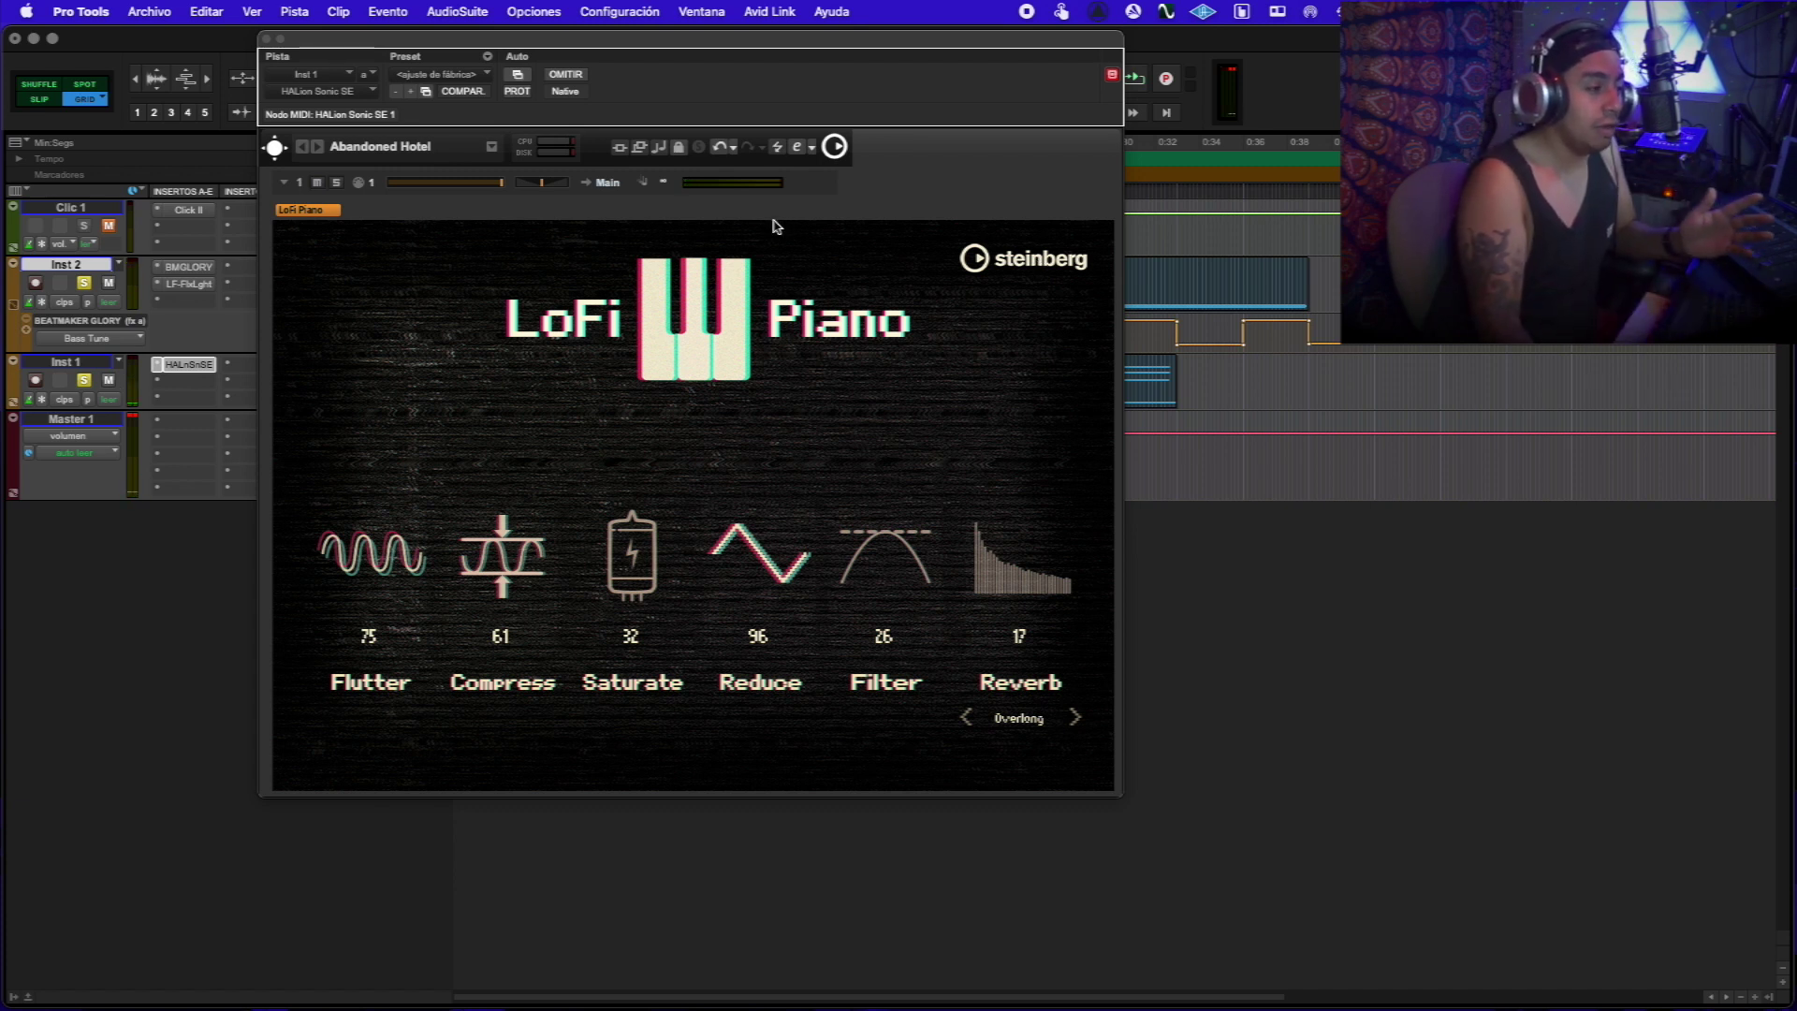
left_click(280, 155)
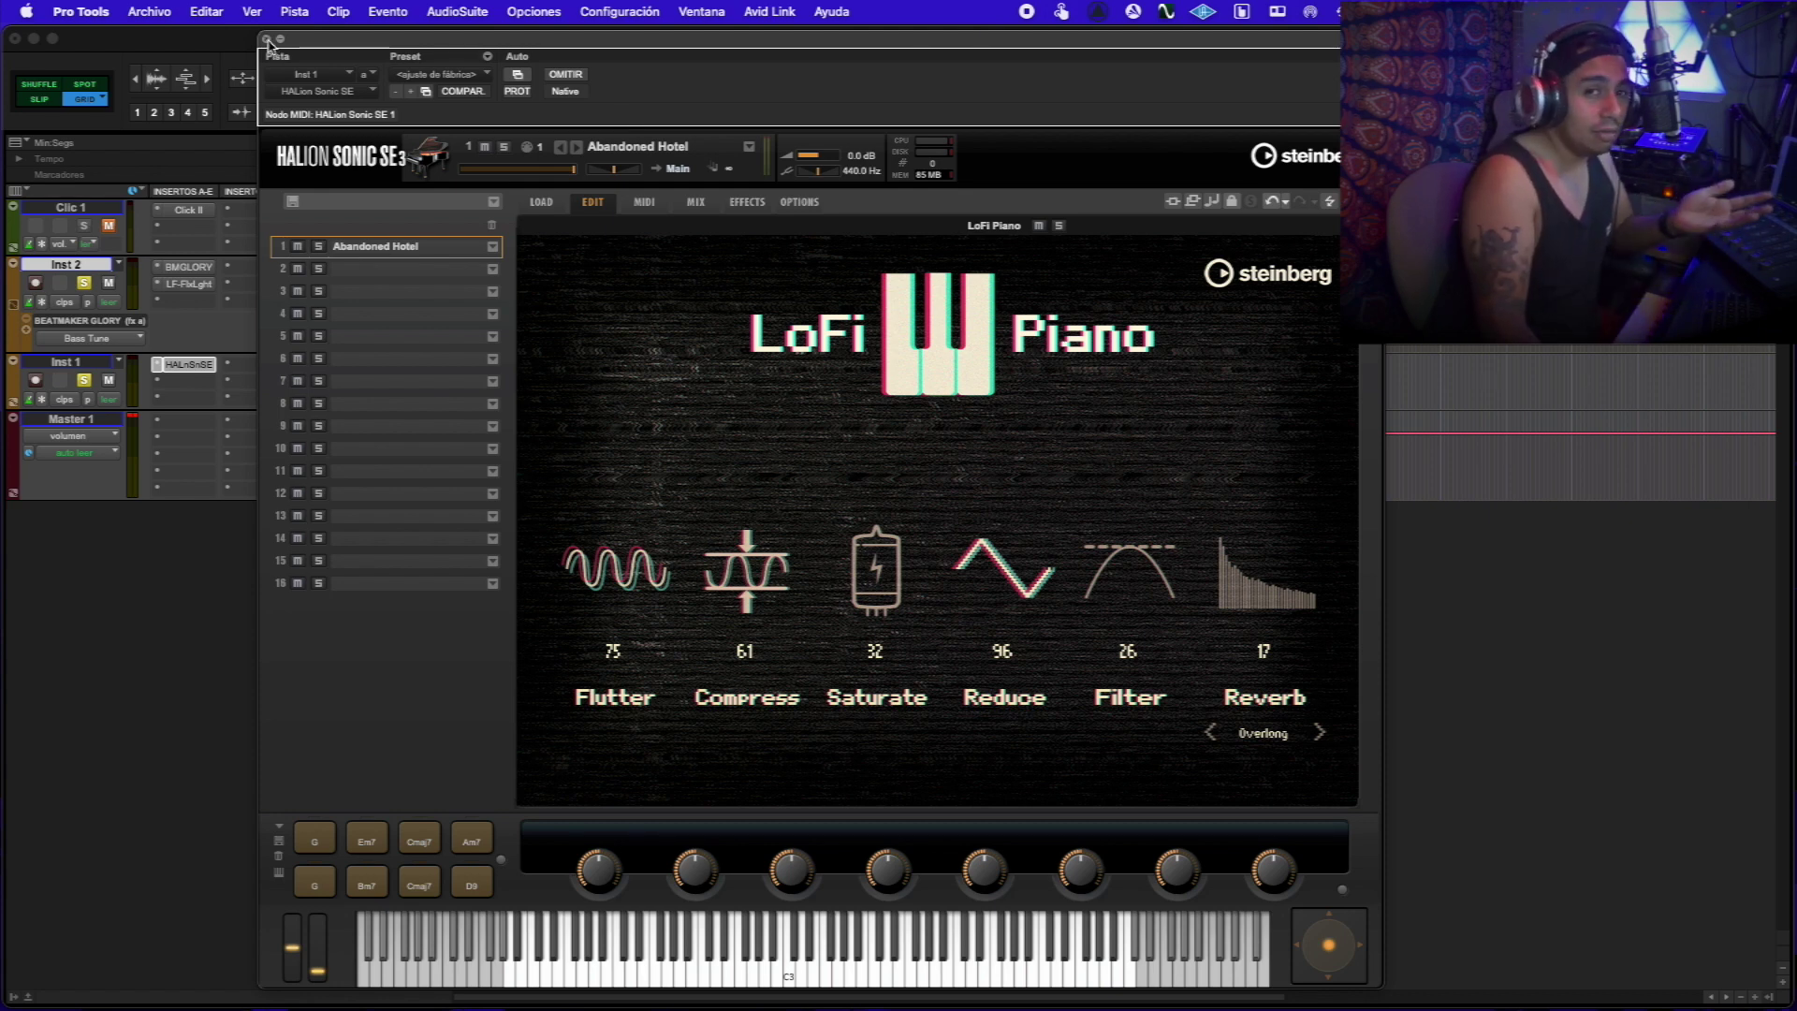
Step: Switch to Safari and review the Steinberg LoFi Piano product page, examining its description, installation instructions and download option
left_click(762, 992)
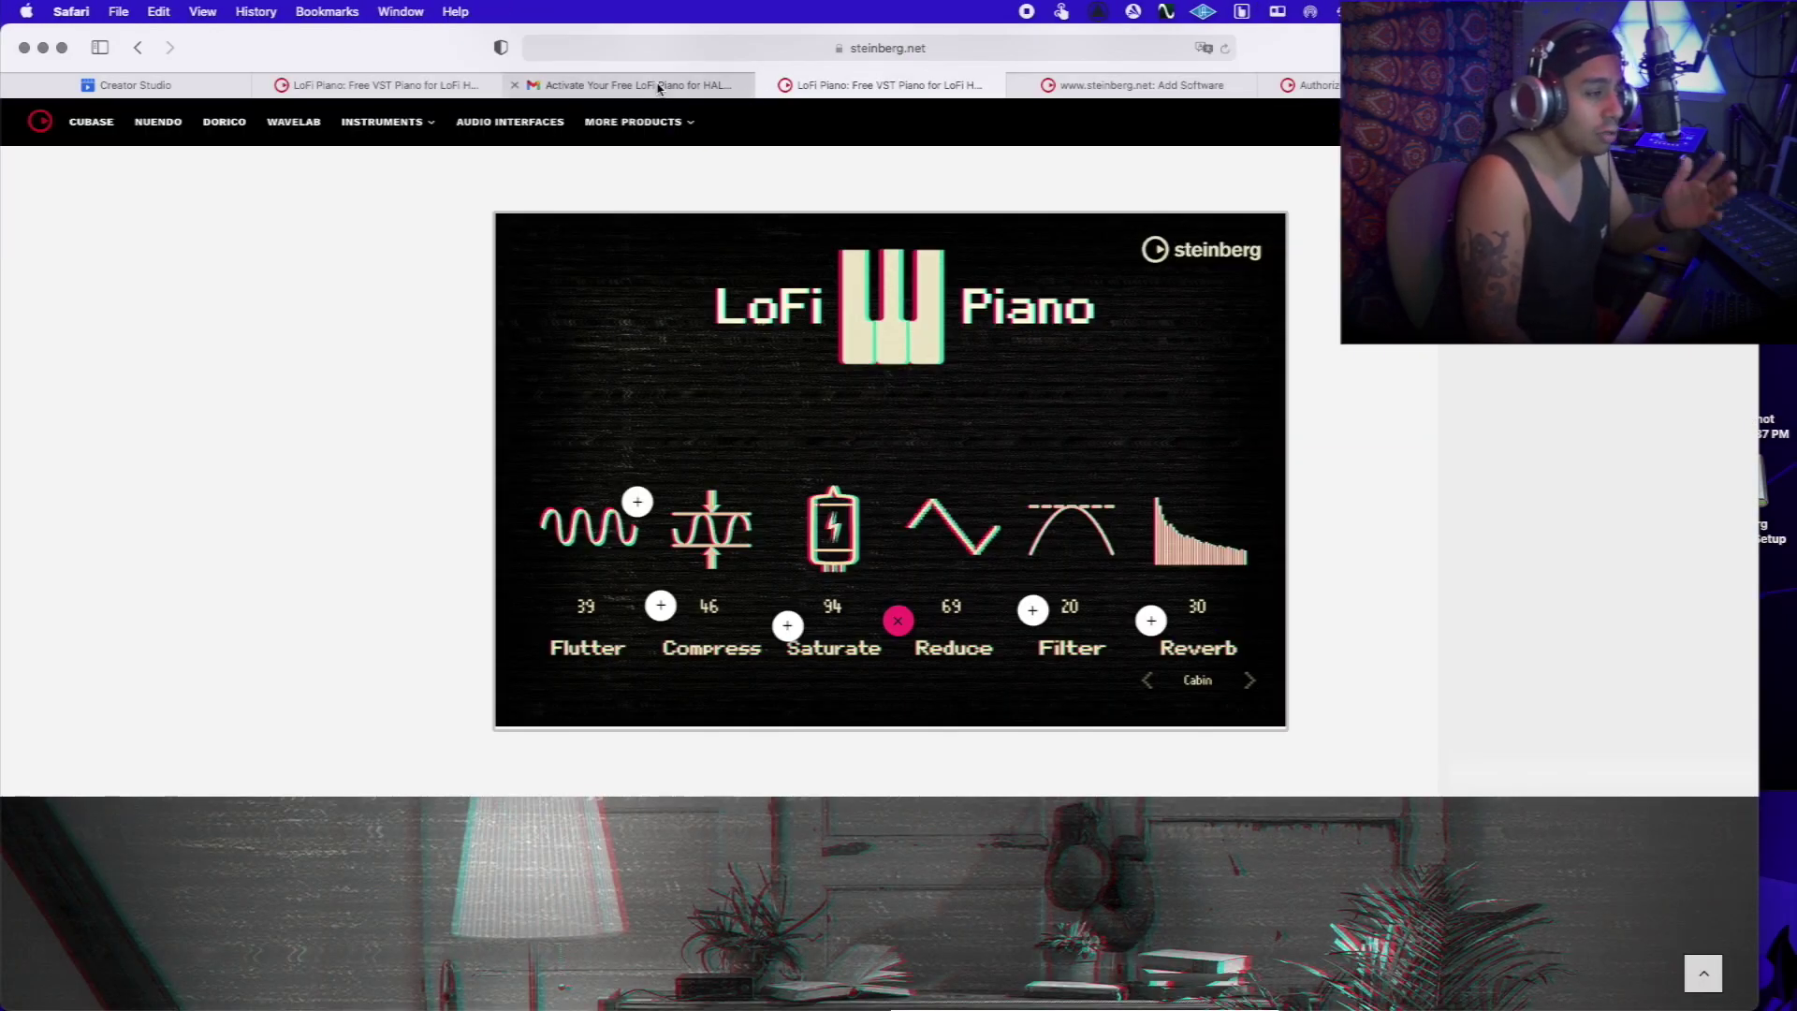
left_click(403, 88)
scroll(880, 404, "up", 10)
scroll(879, 404, "down", 15)
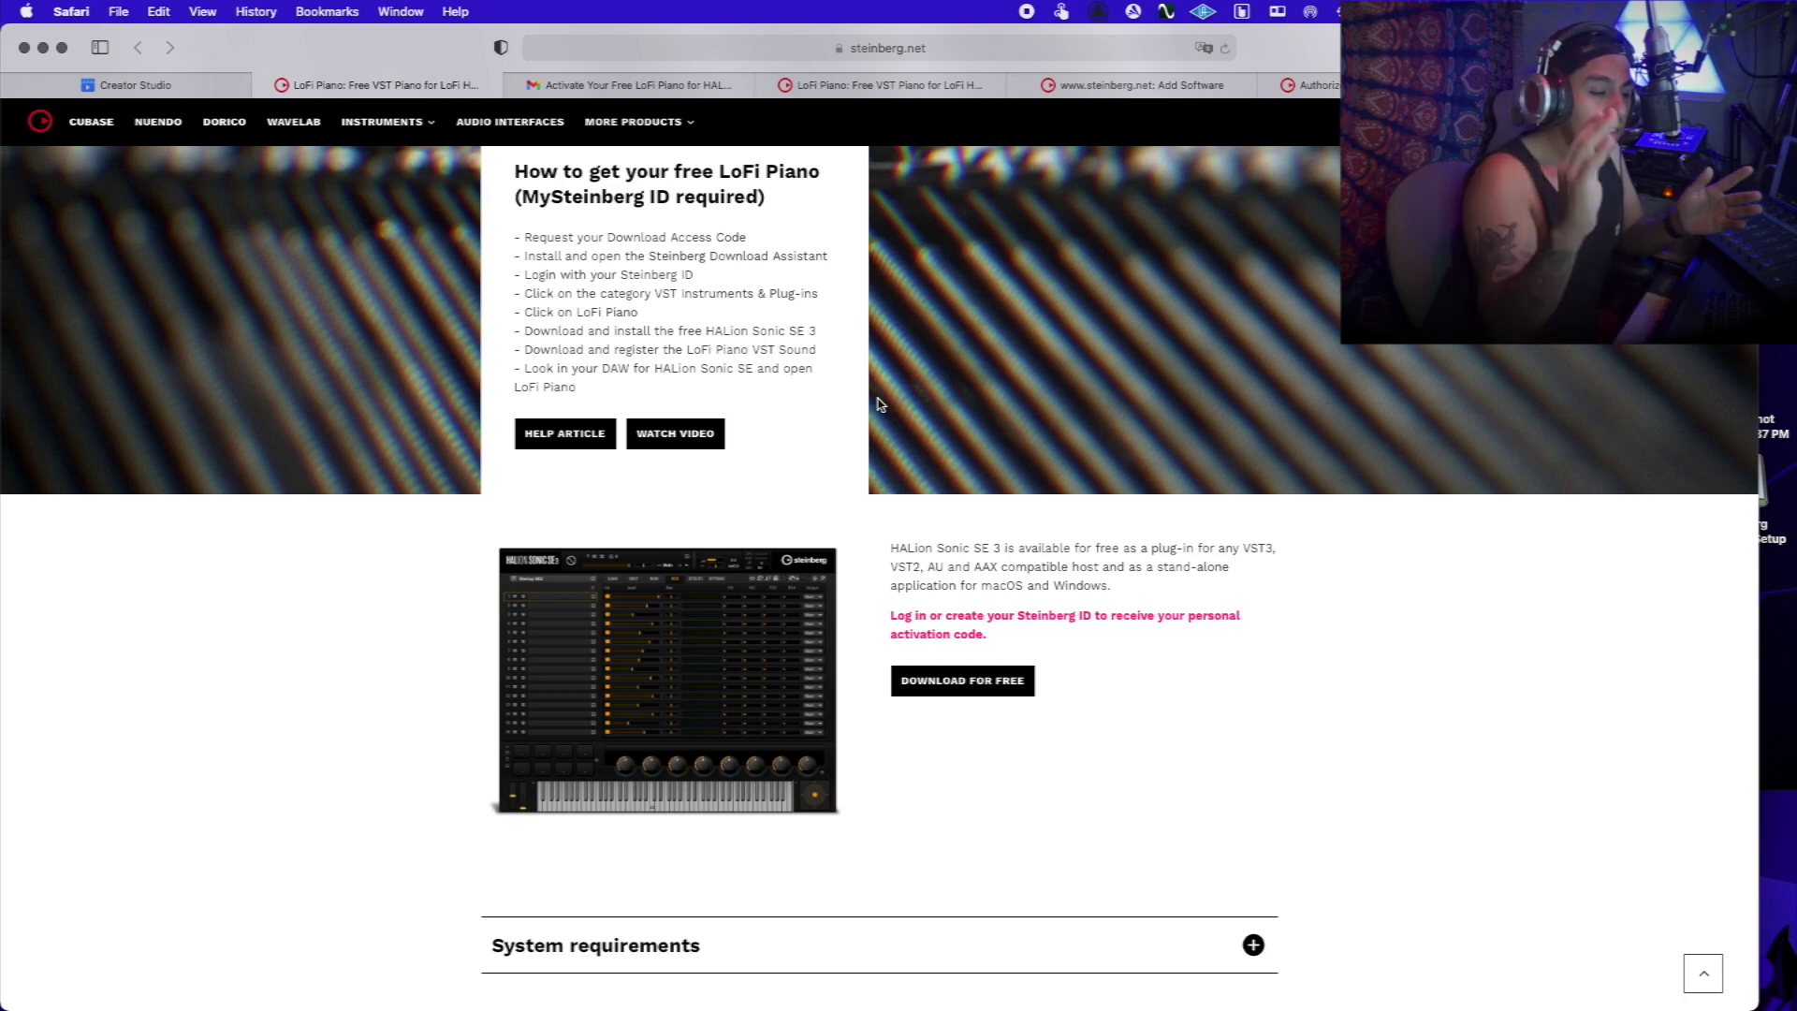
scroll(726, 232, "up", 15)
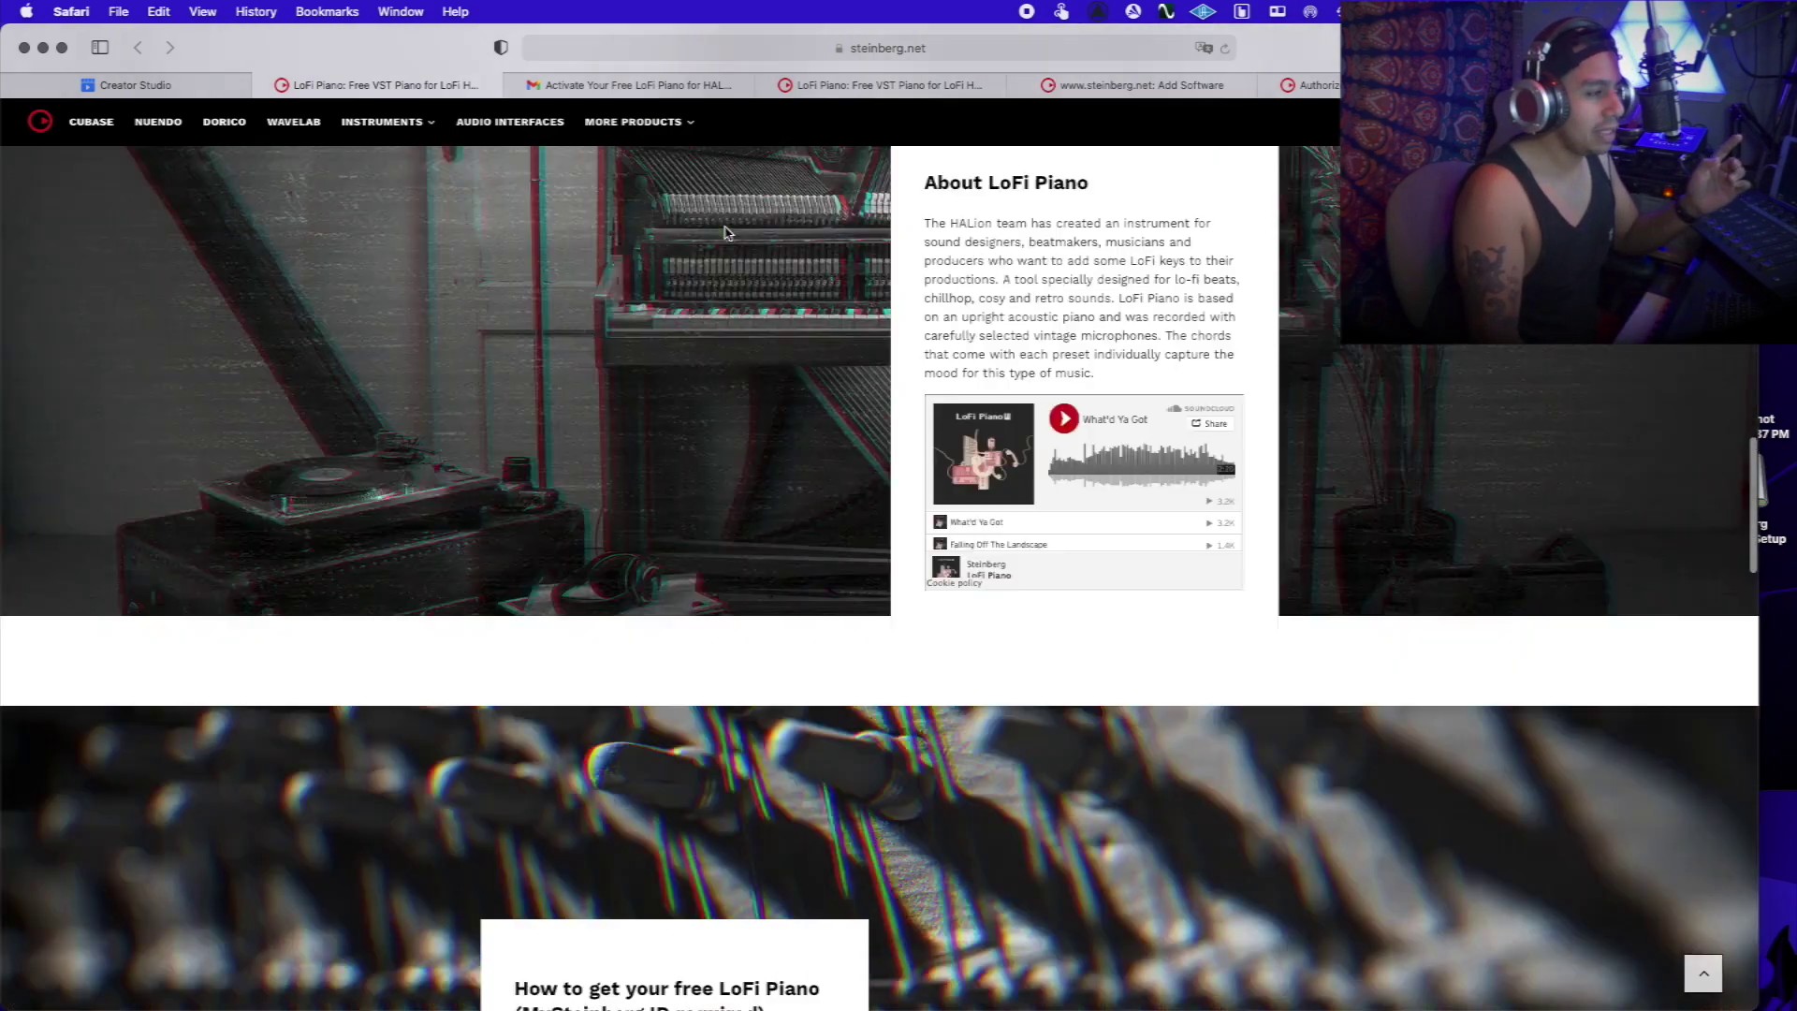
scroll(726, 232, "down", 1)
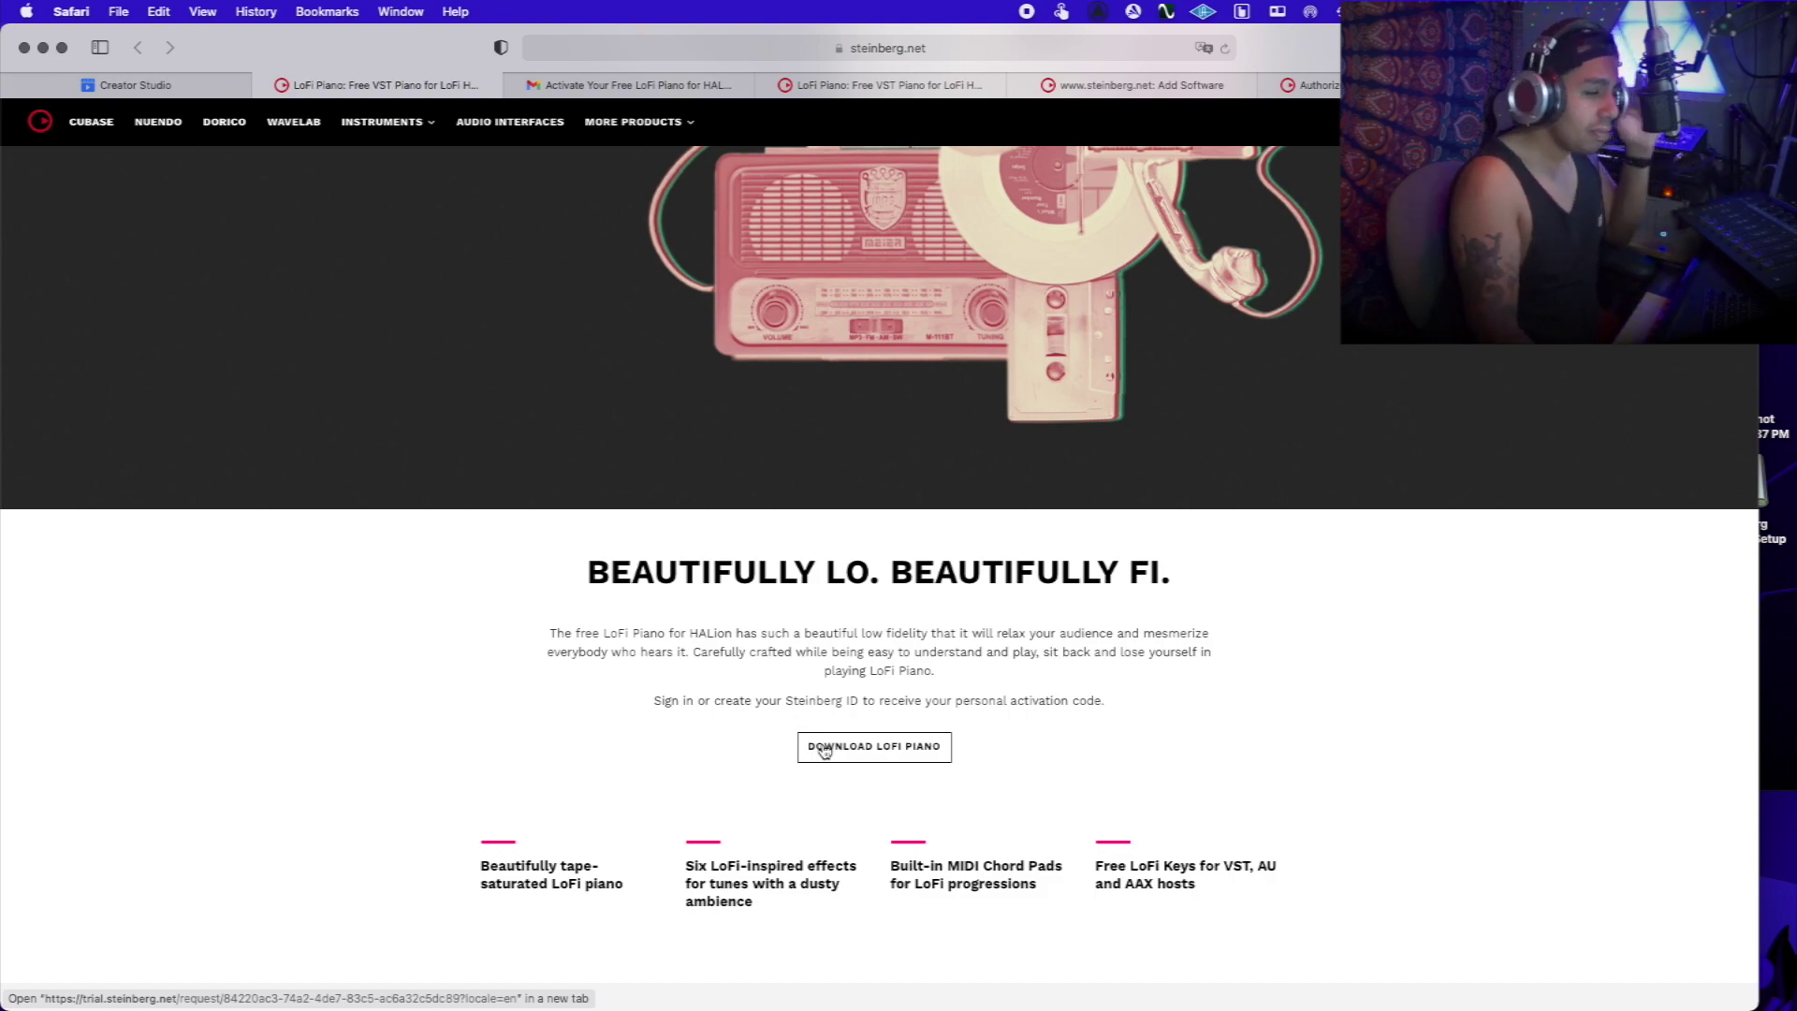
Step: Examine the LoFi Piano installation instructions and the free HALion Sonic SE 3 download option on the product page
scroll(824, 750, "down", 15)
scroll(823, 751, "up", 5)
scroll(824, 750, "up", 2)
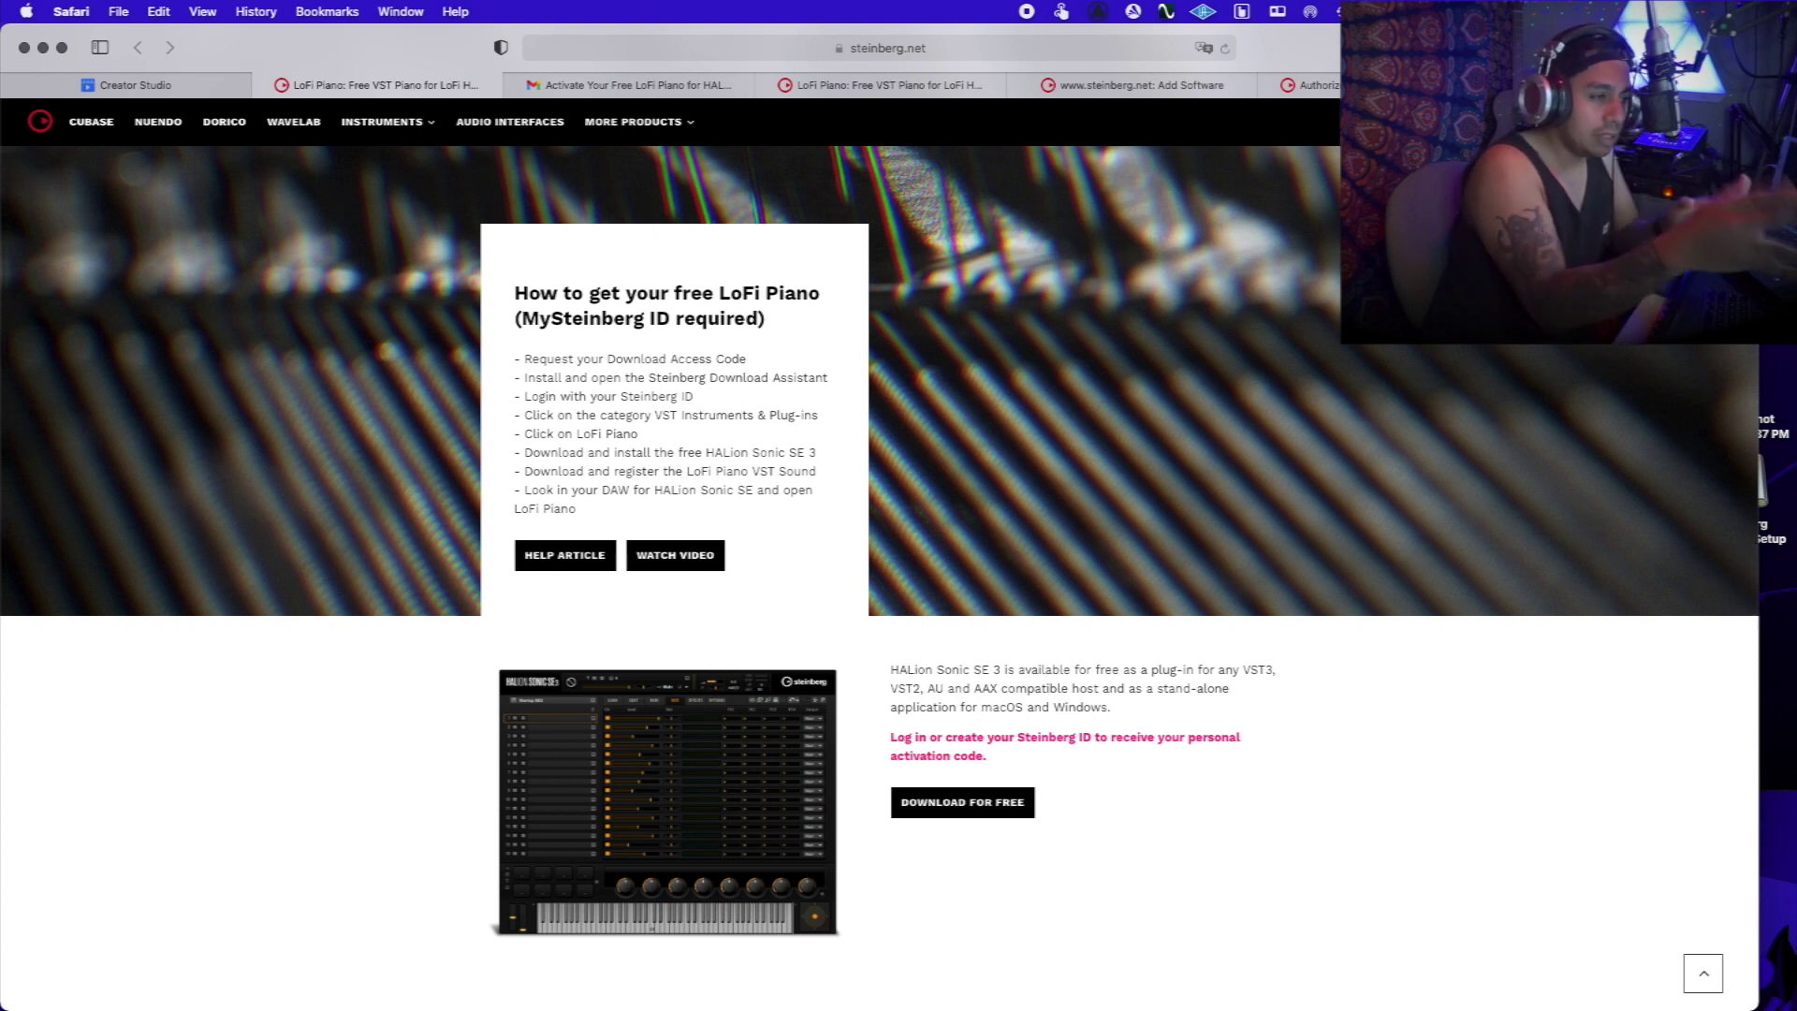
left_click(951, 817, "super")
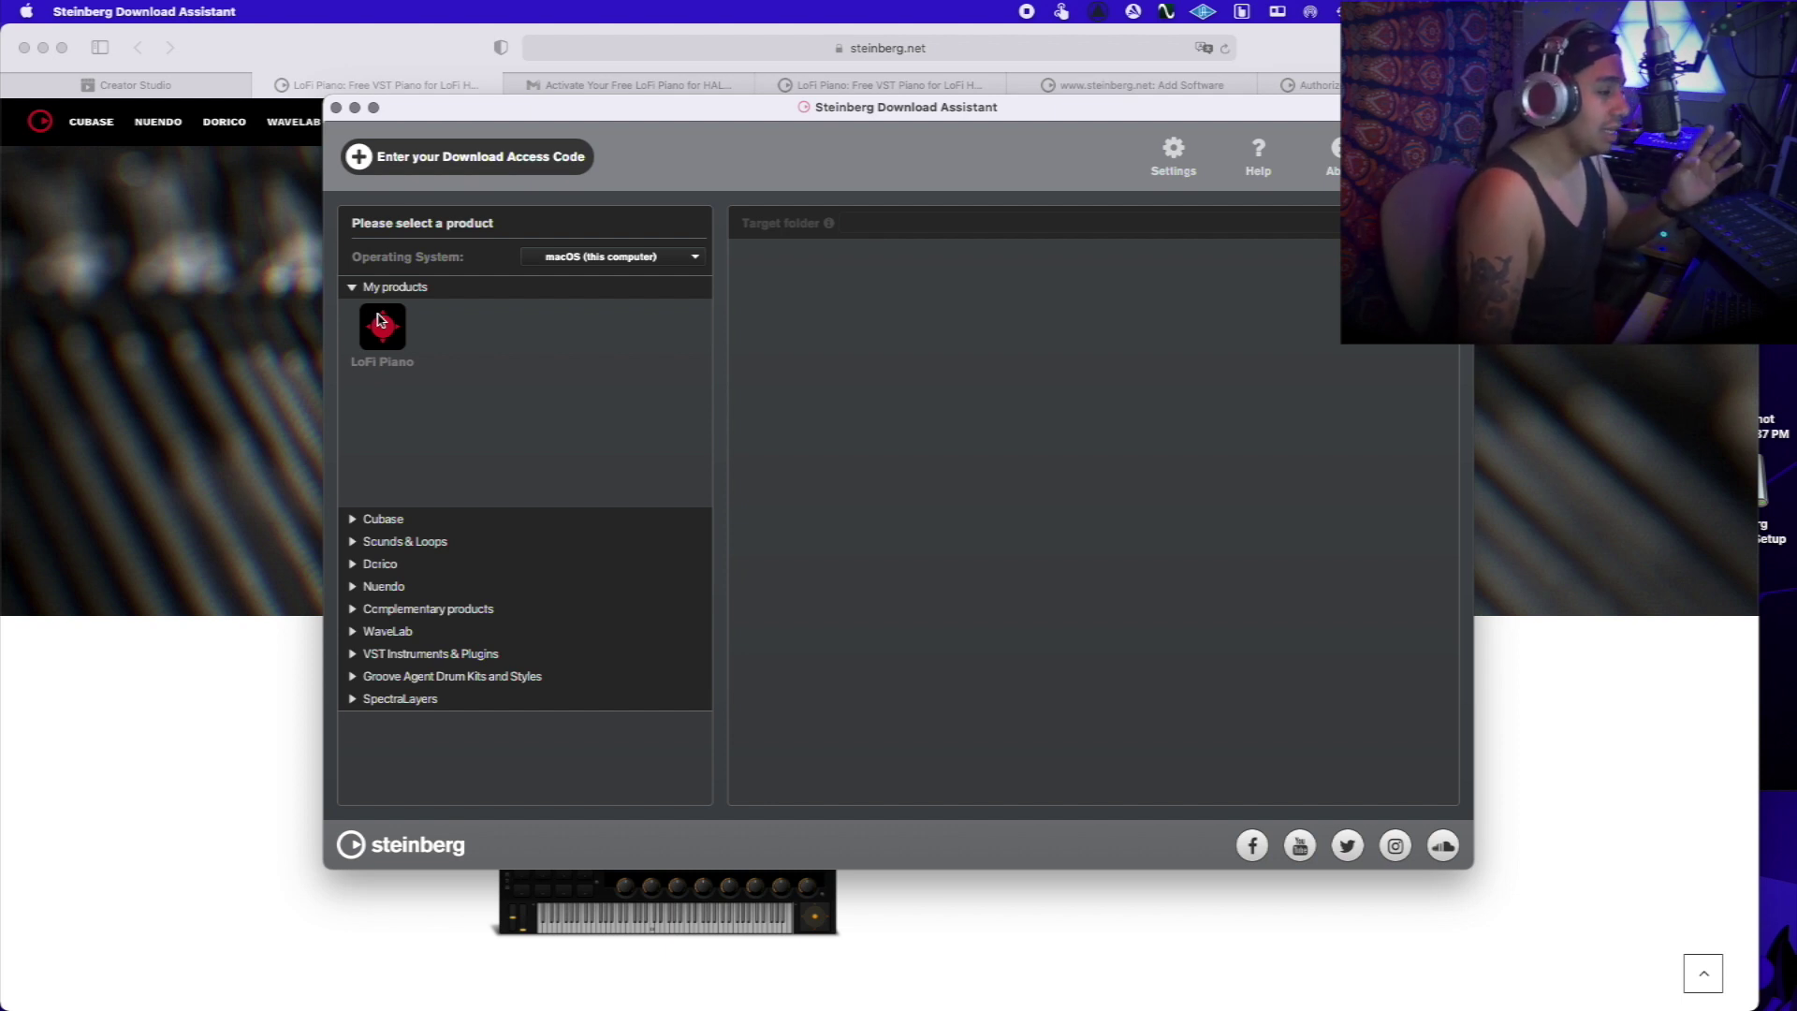
Step: Switch to Steinberg Download Assistant, select LoFi Piano among the owned products and check the available operating system choices
left_click(379, 320)
left_click(637, 258)
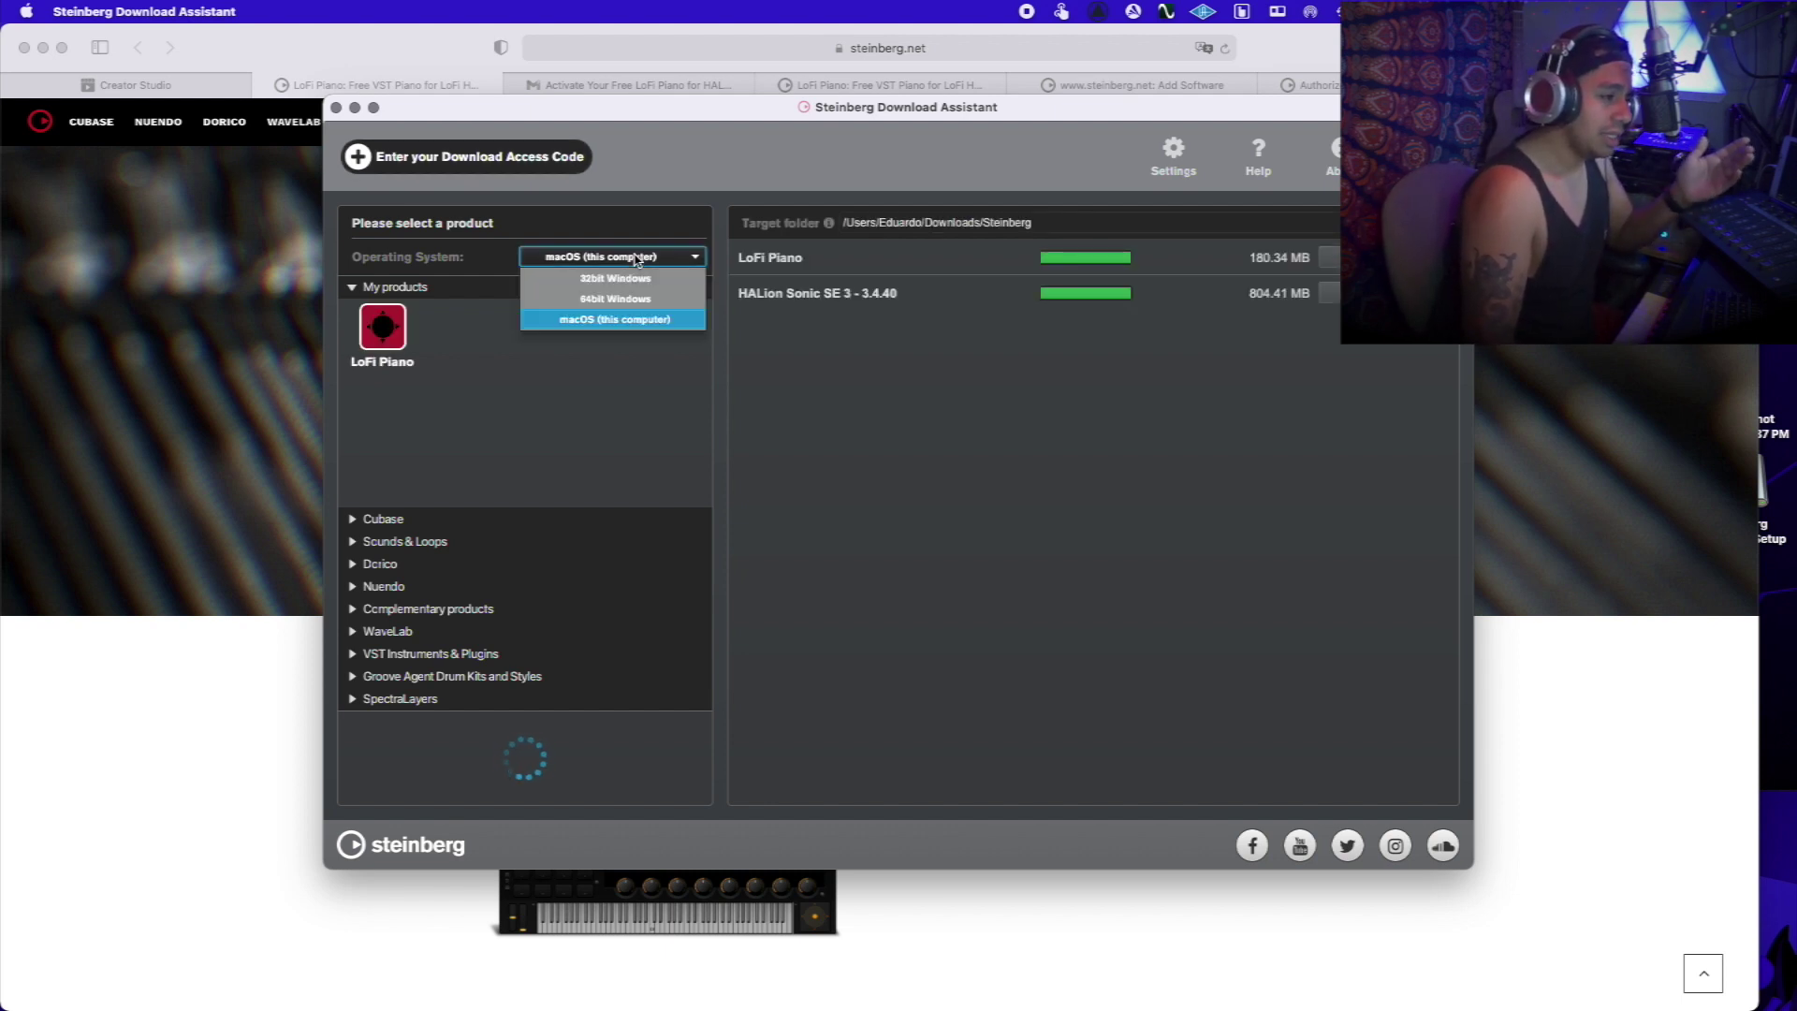
left_click(572, 362)
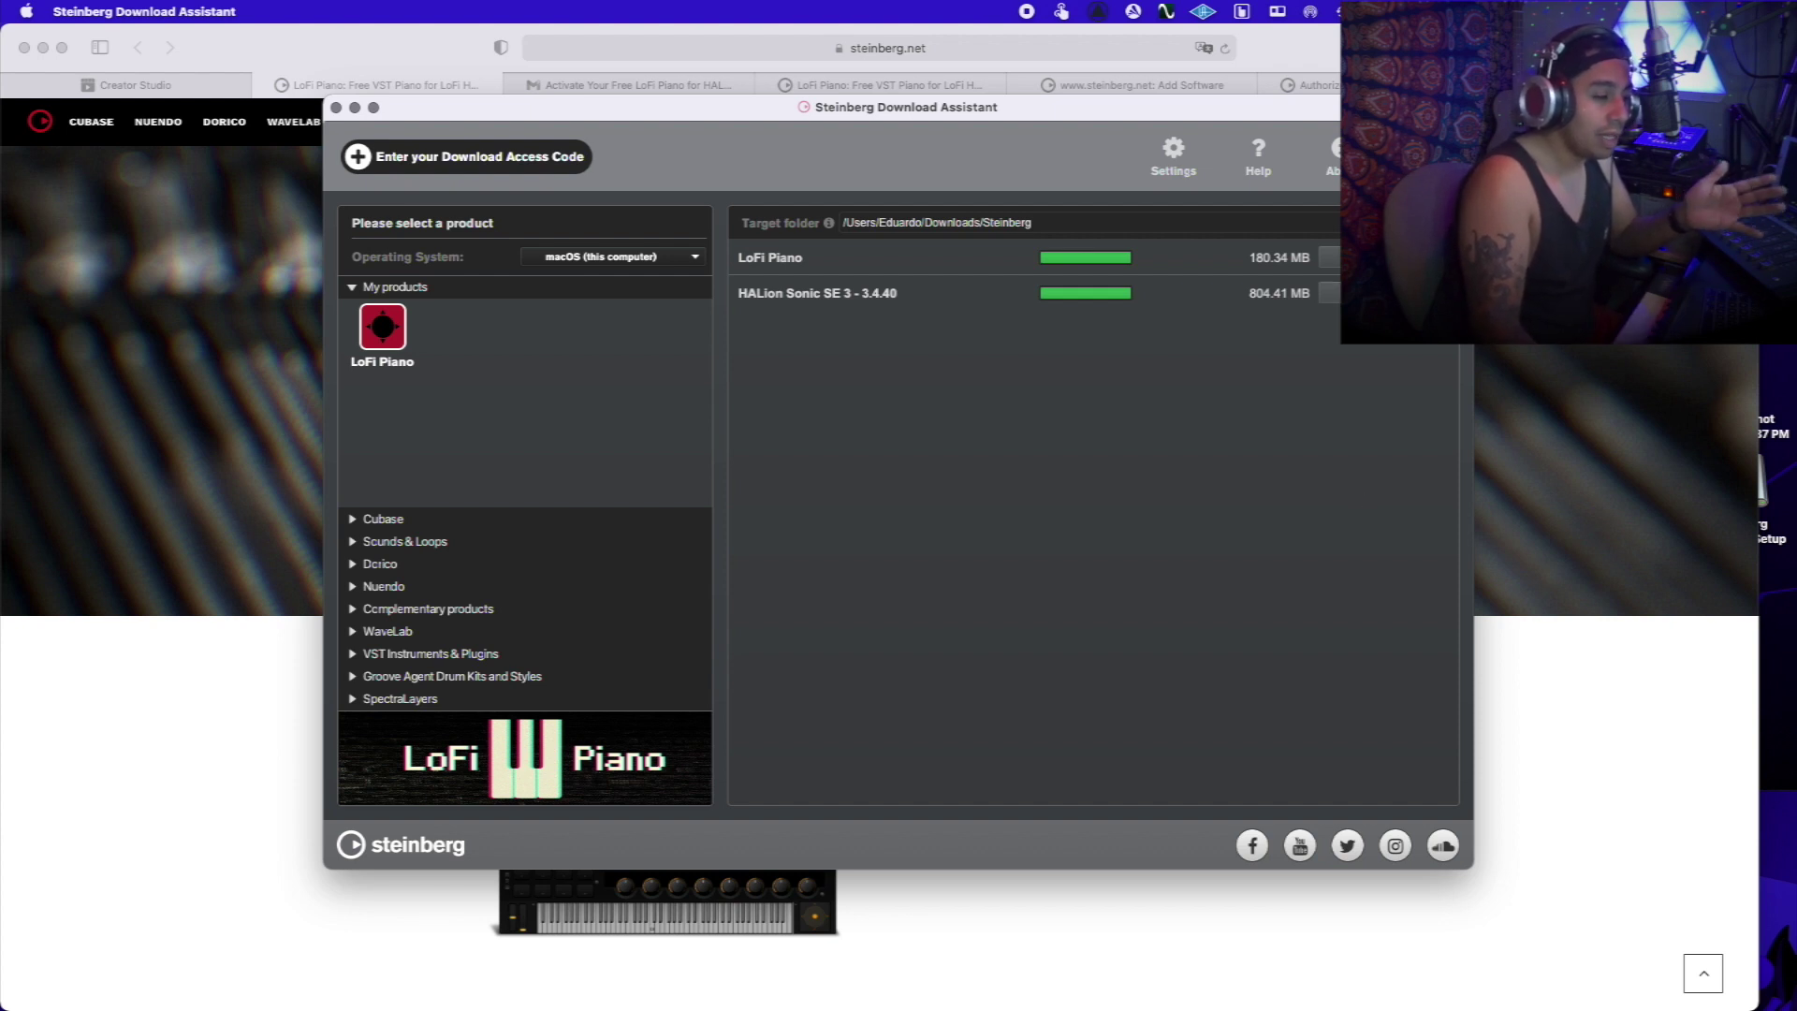
Step: Try to open the downloaded HALion Sonic SE 3 - 3.4.40, and show the download access code entry before cancelling it
left_click(1329, 293)
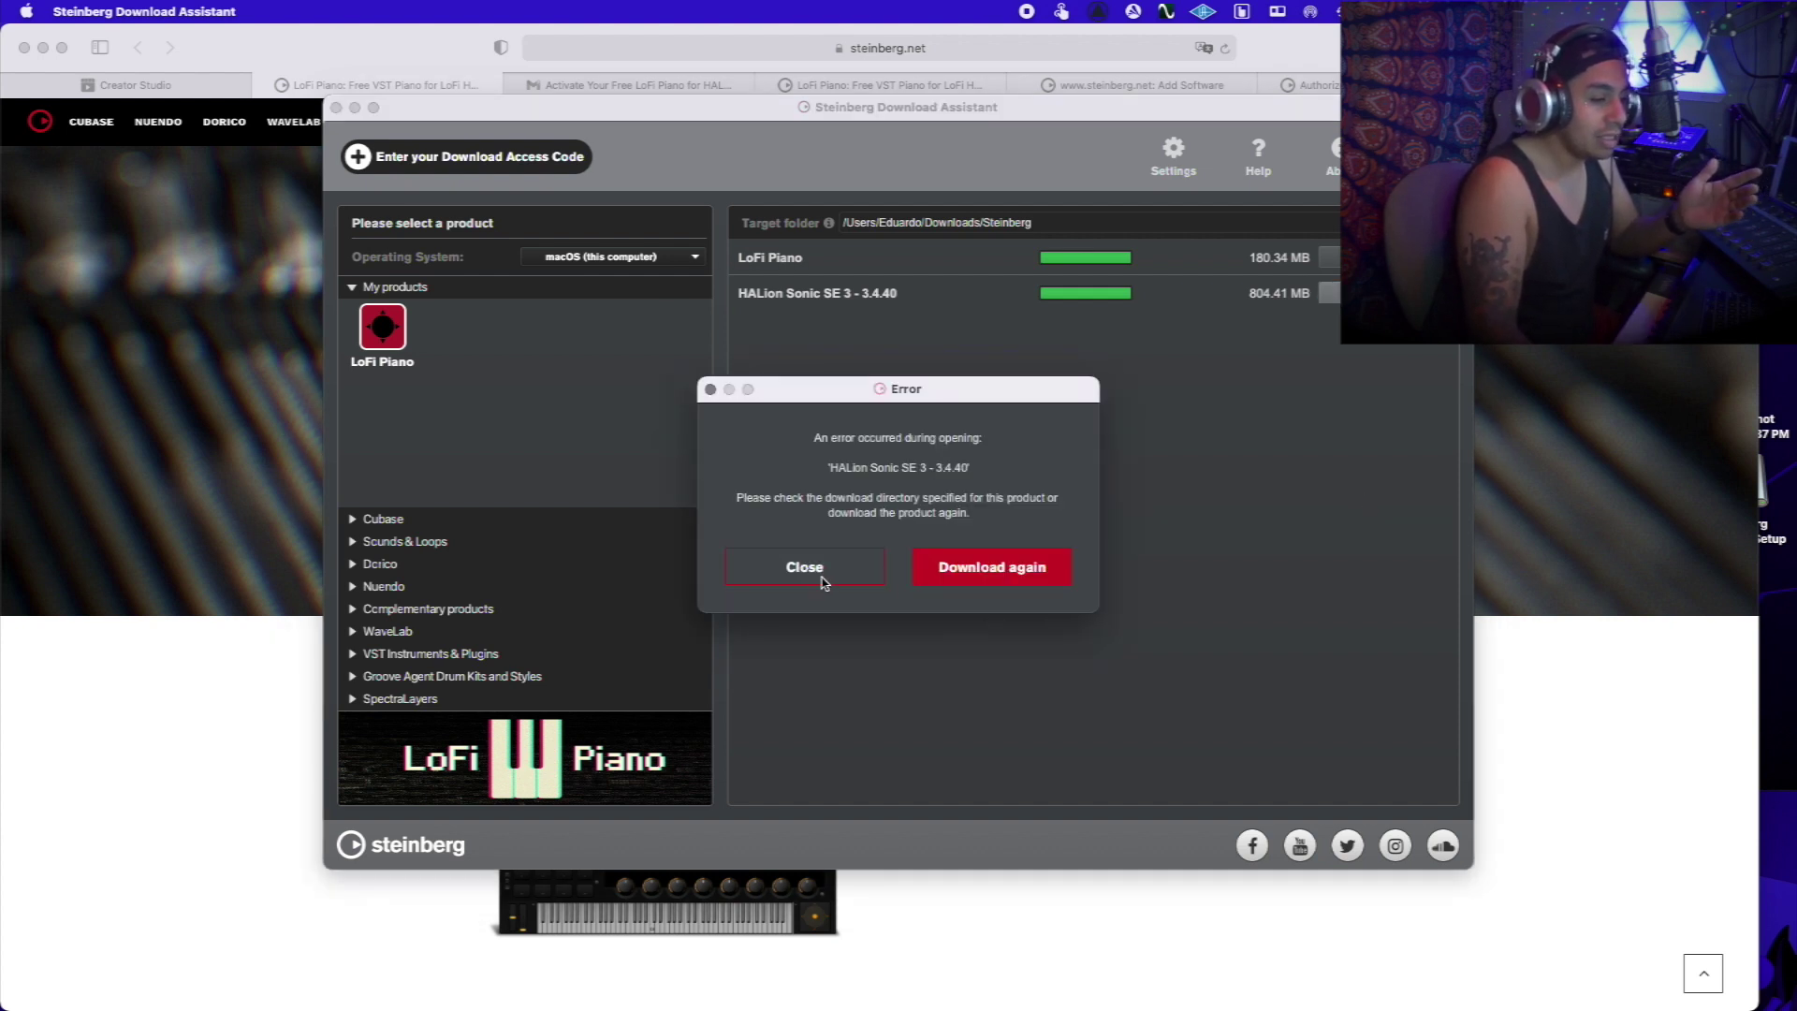
left_click(769, 562)
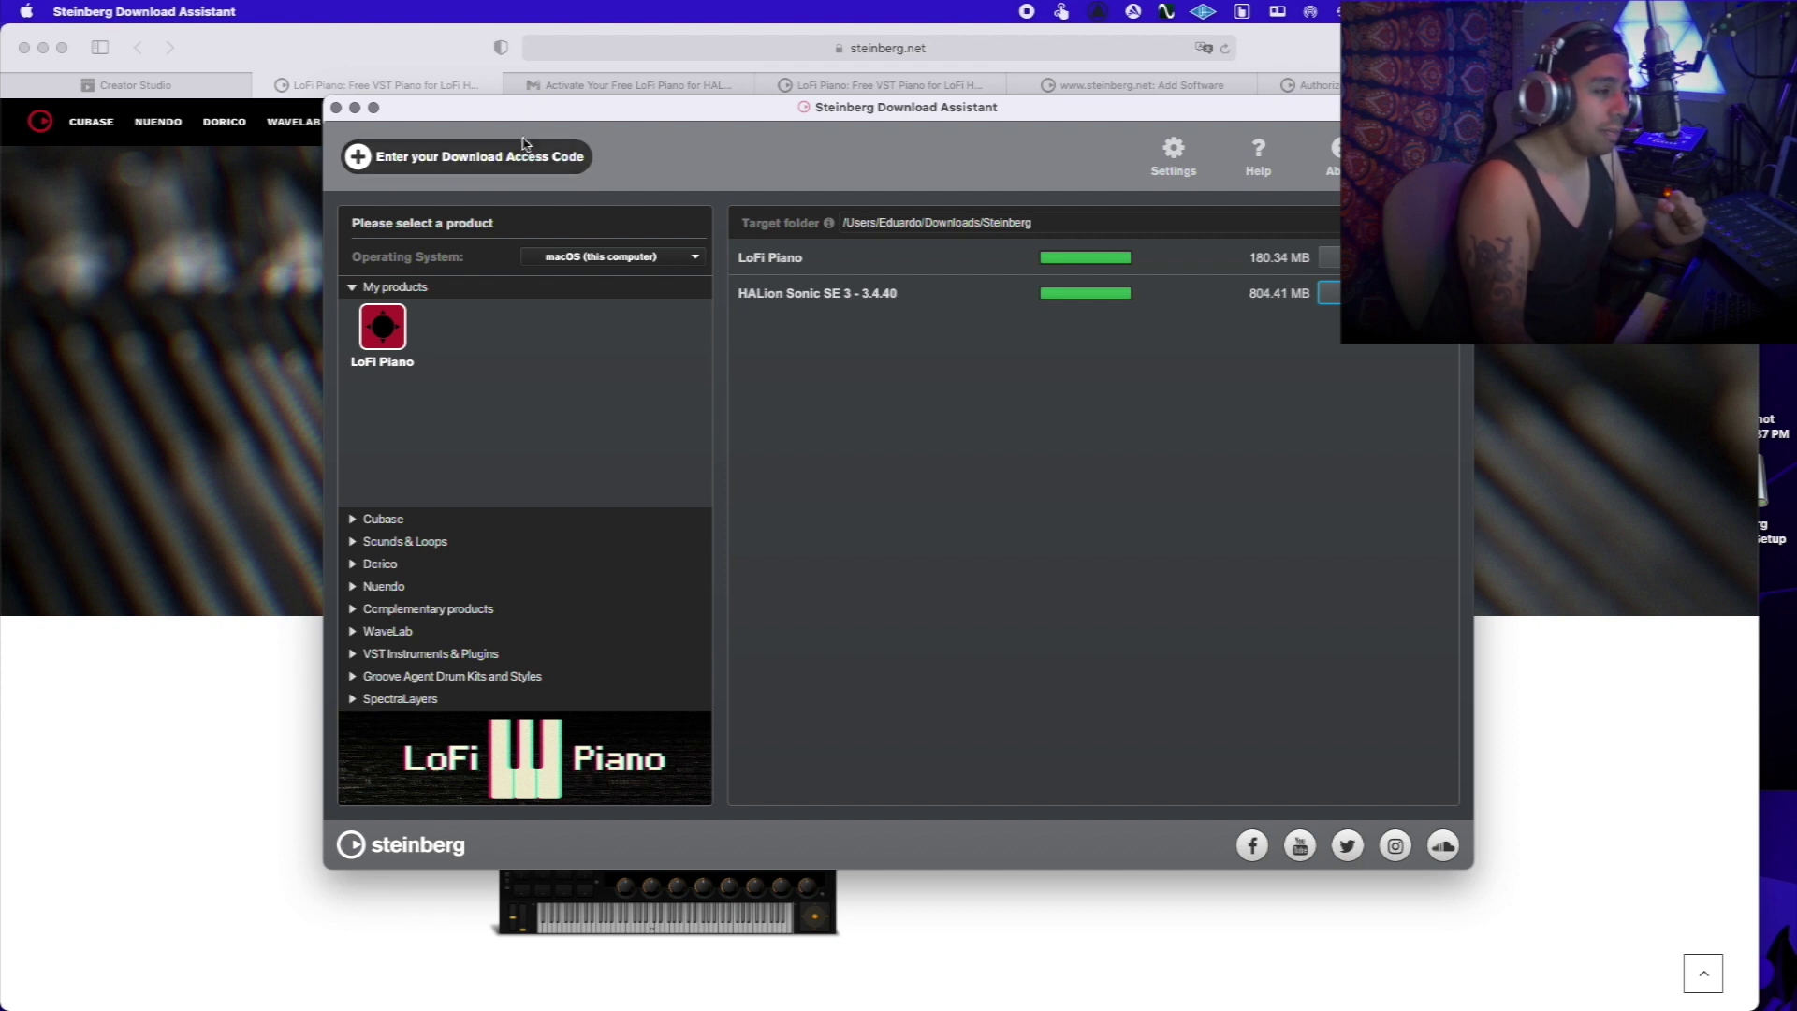
left_click(459, 140)
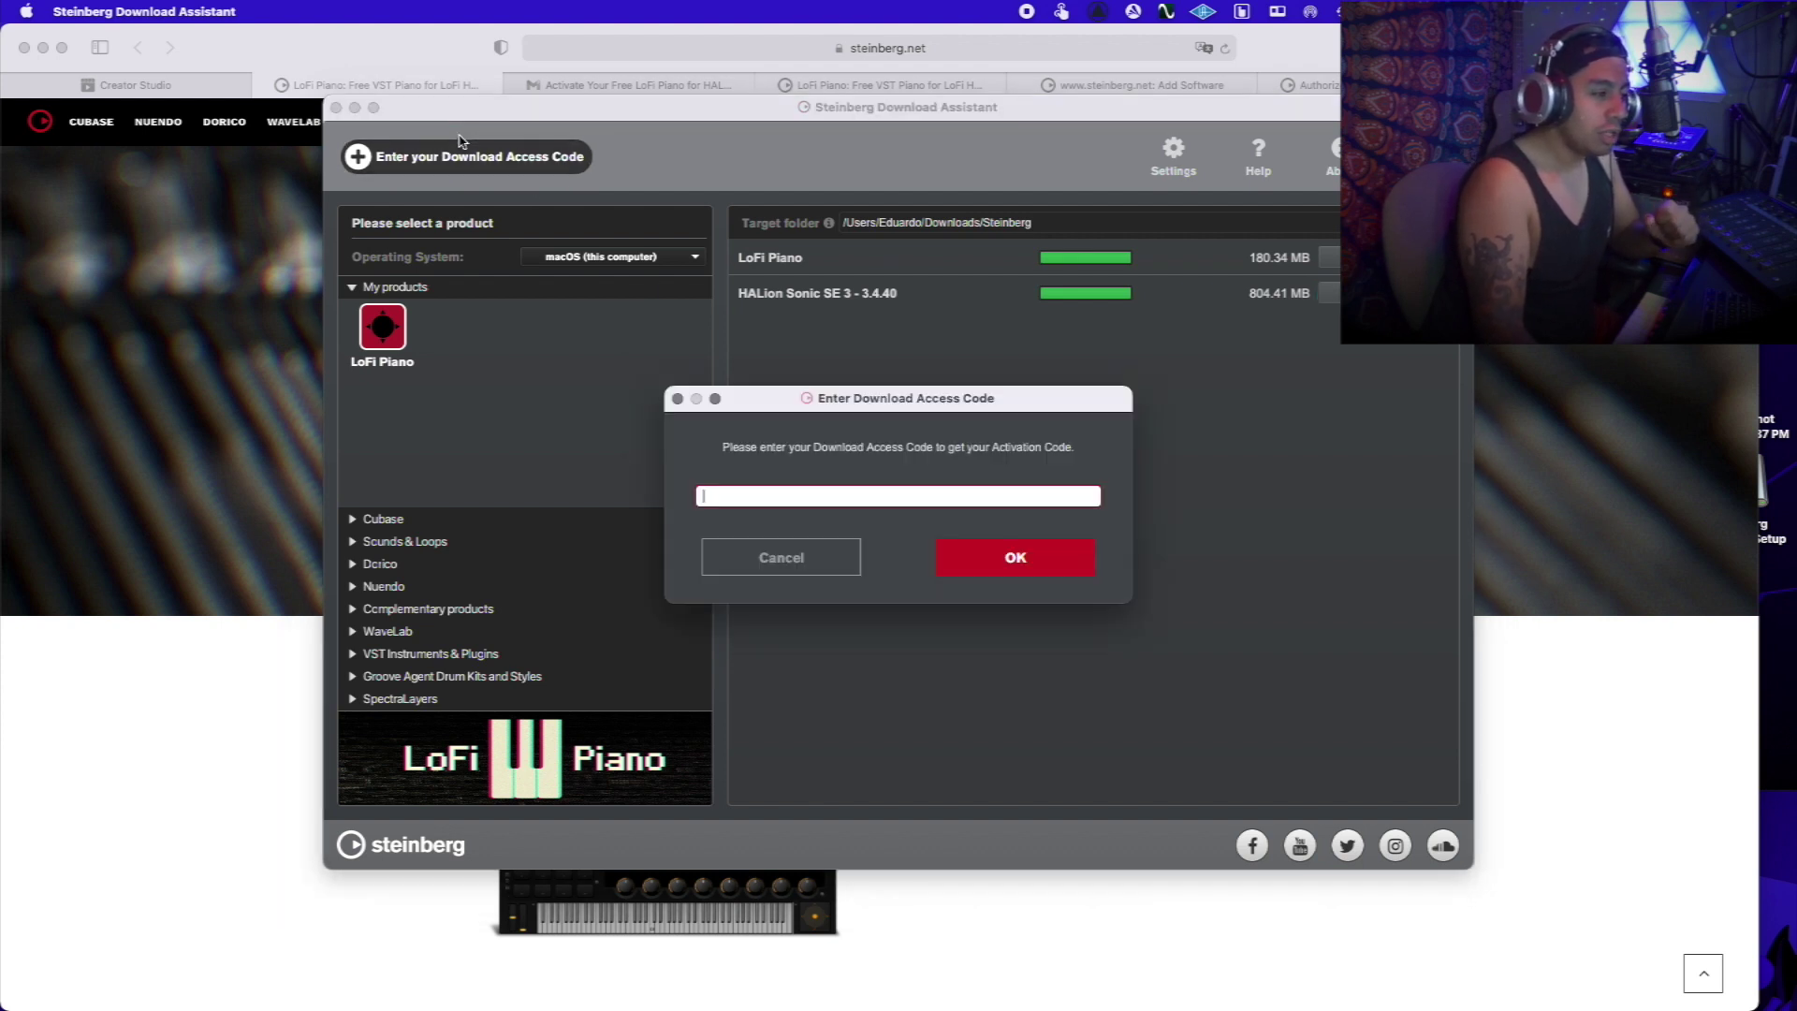
left_click(788, 560)
Step: Return to Safari and highlight the note about using a Steinberg ID to receive the personal activation code
left_click(1073, 902)
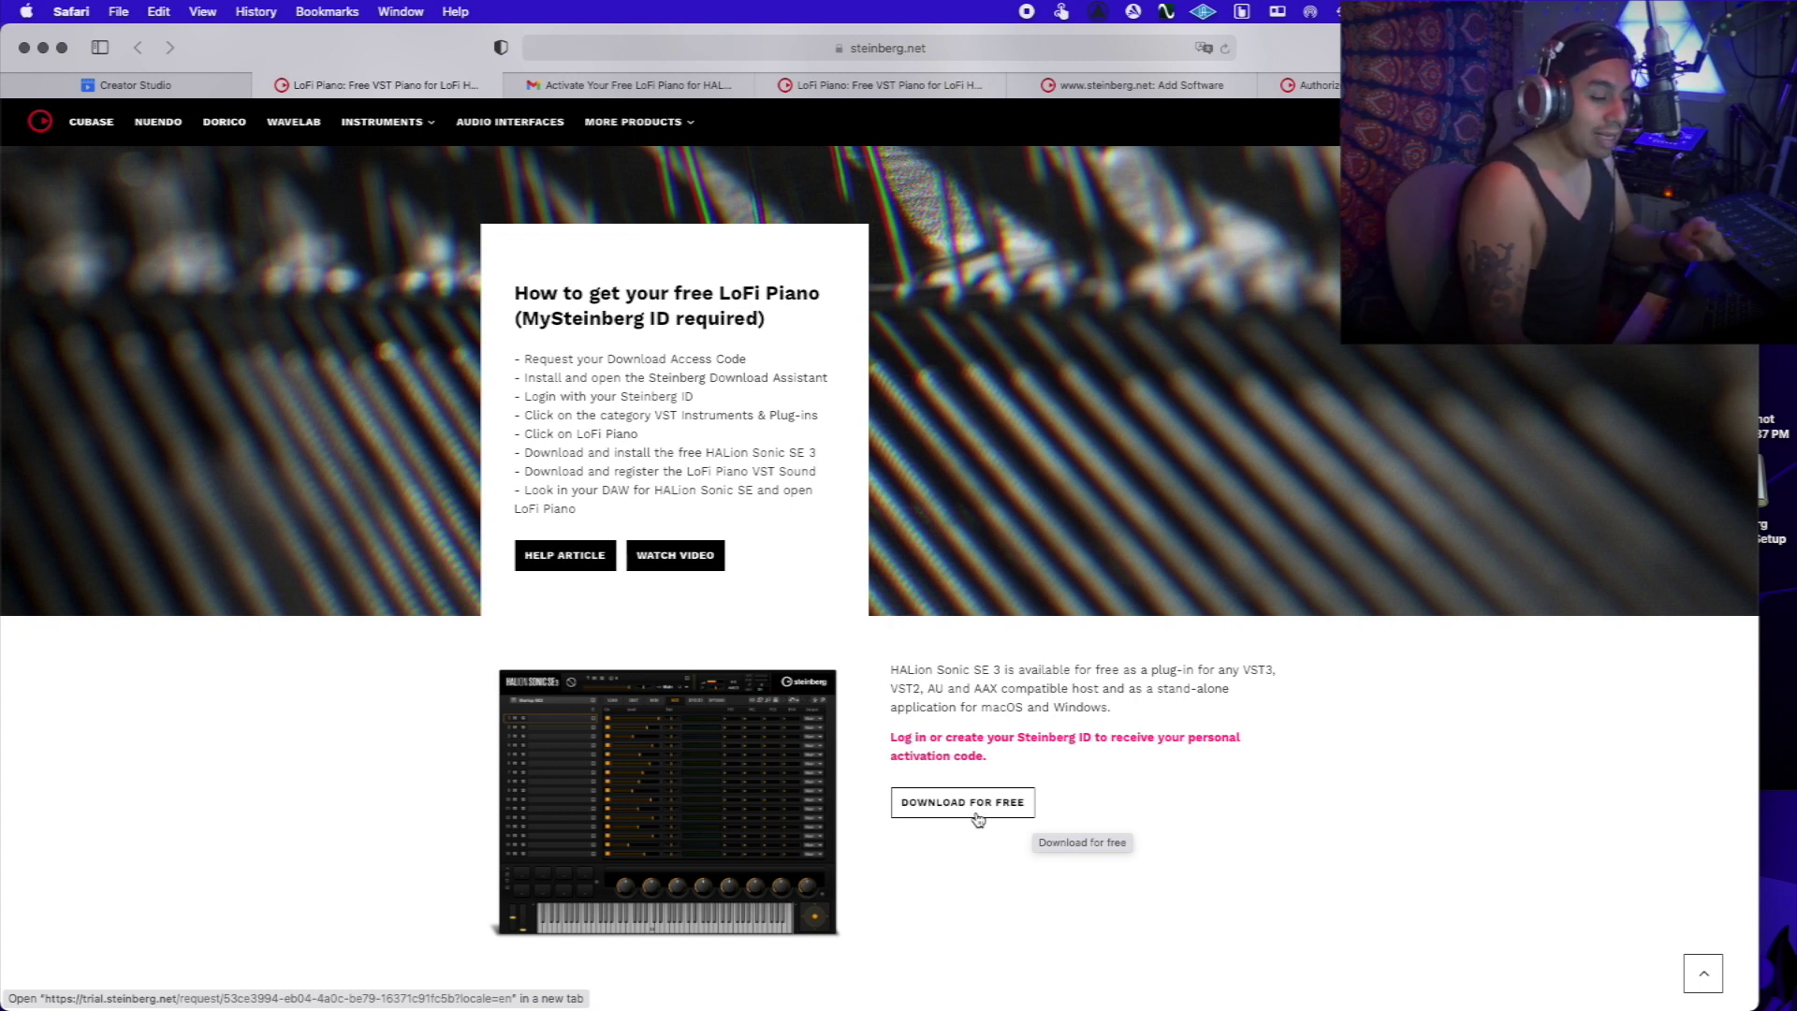
left_click_drag(890, 736, 1042, 734)
left_click(1086, 734)
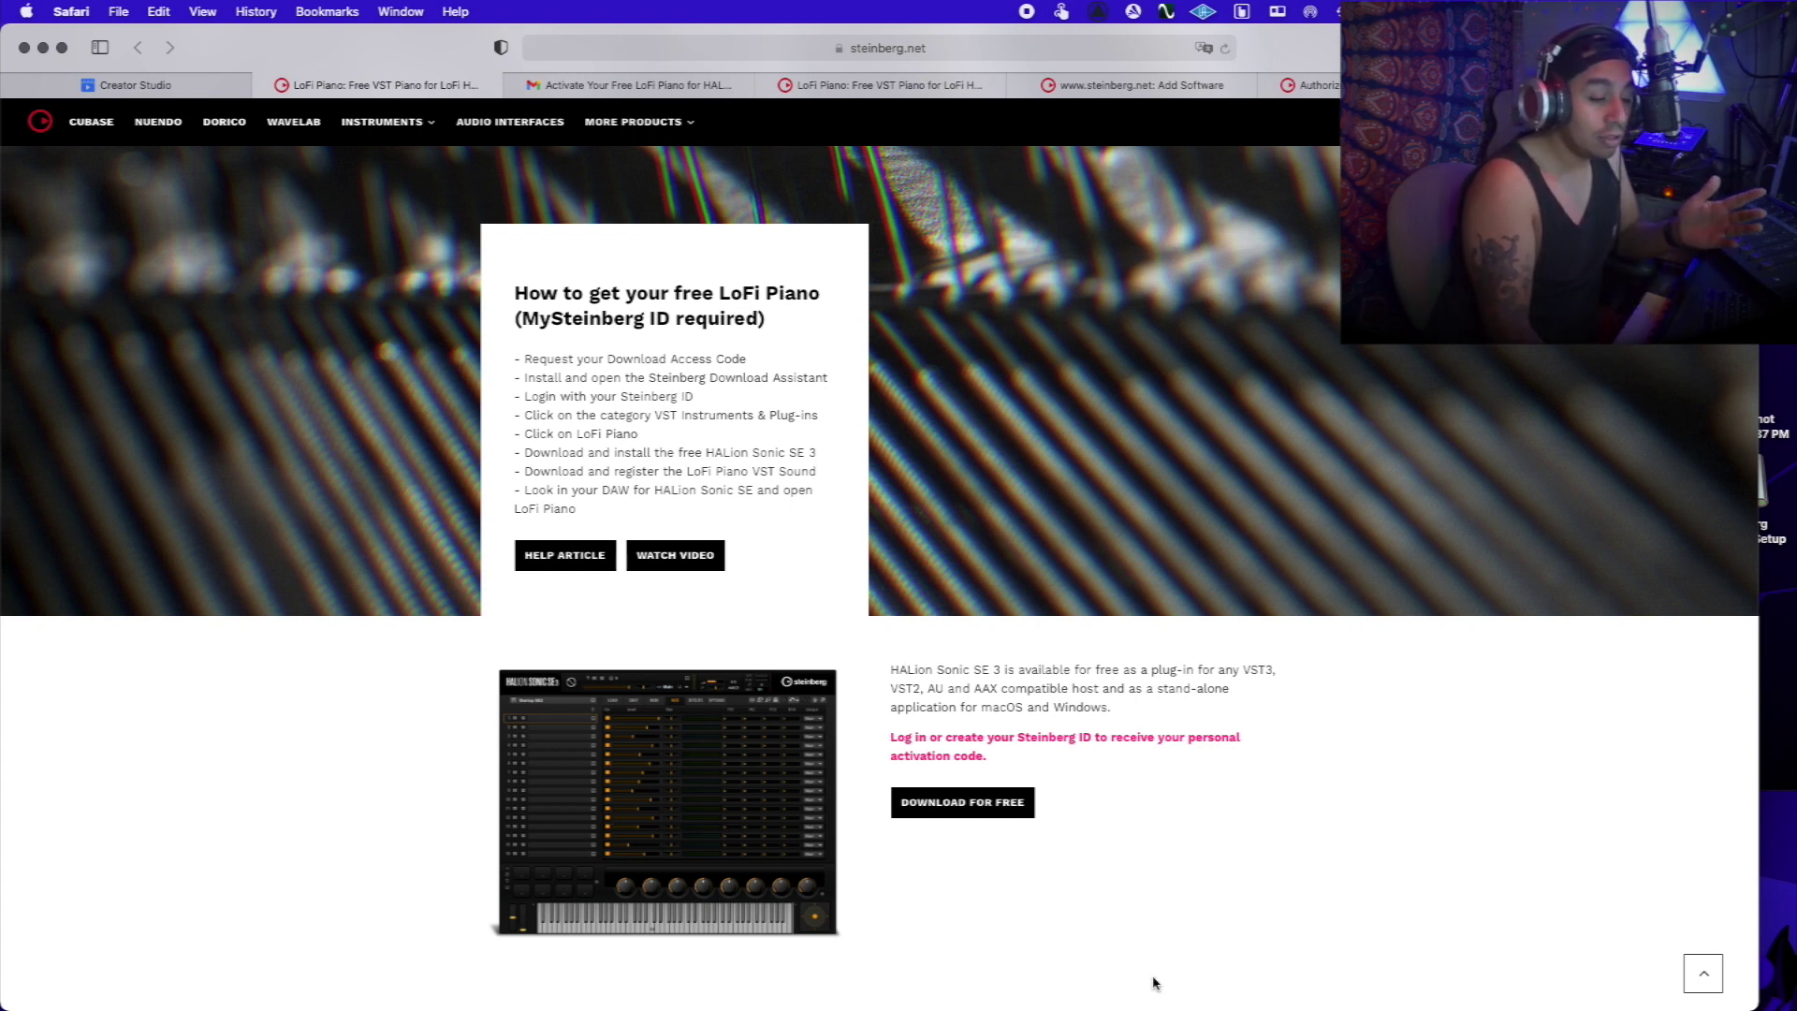
Step: Switch back to Steinberg Download Assistant, show where the download access code is entered and cancel the entry
mouse_move(1154, 982)
left_click(1099, 964)
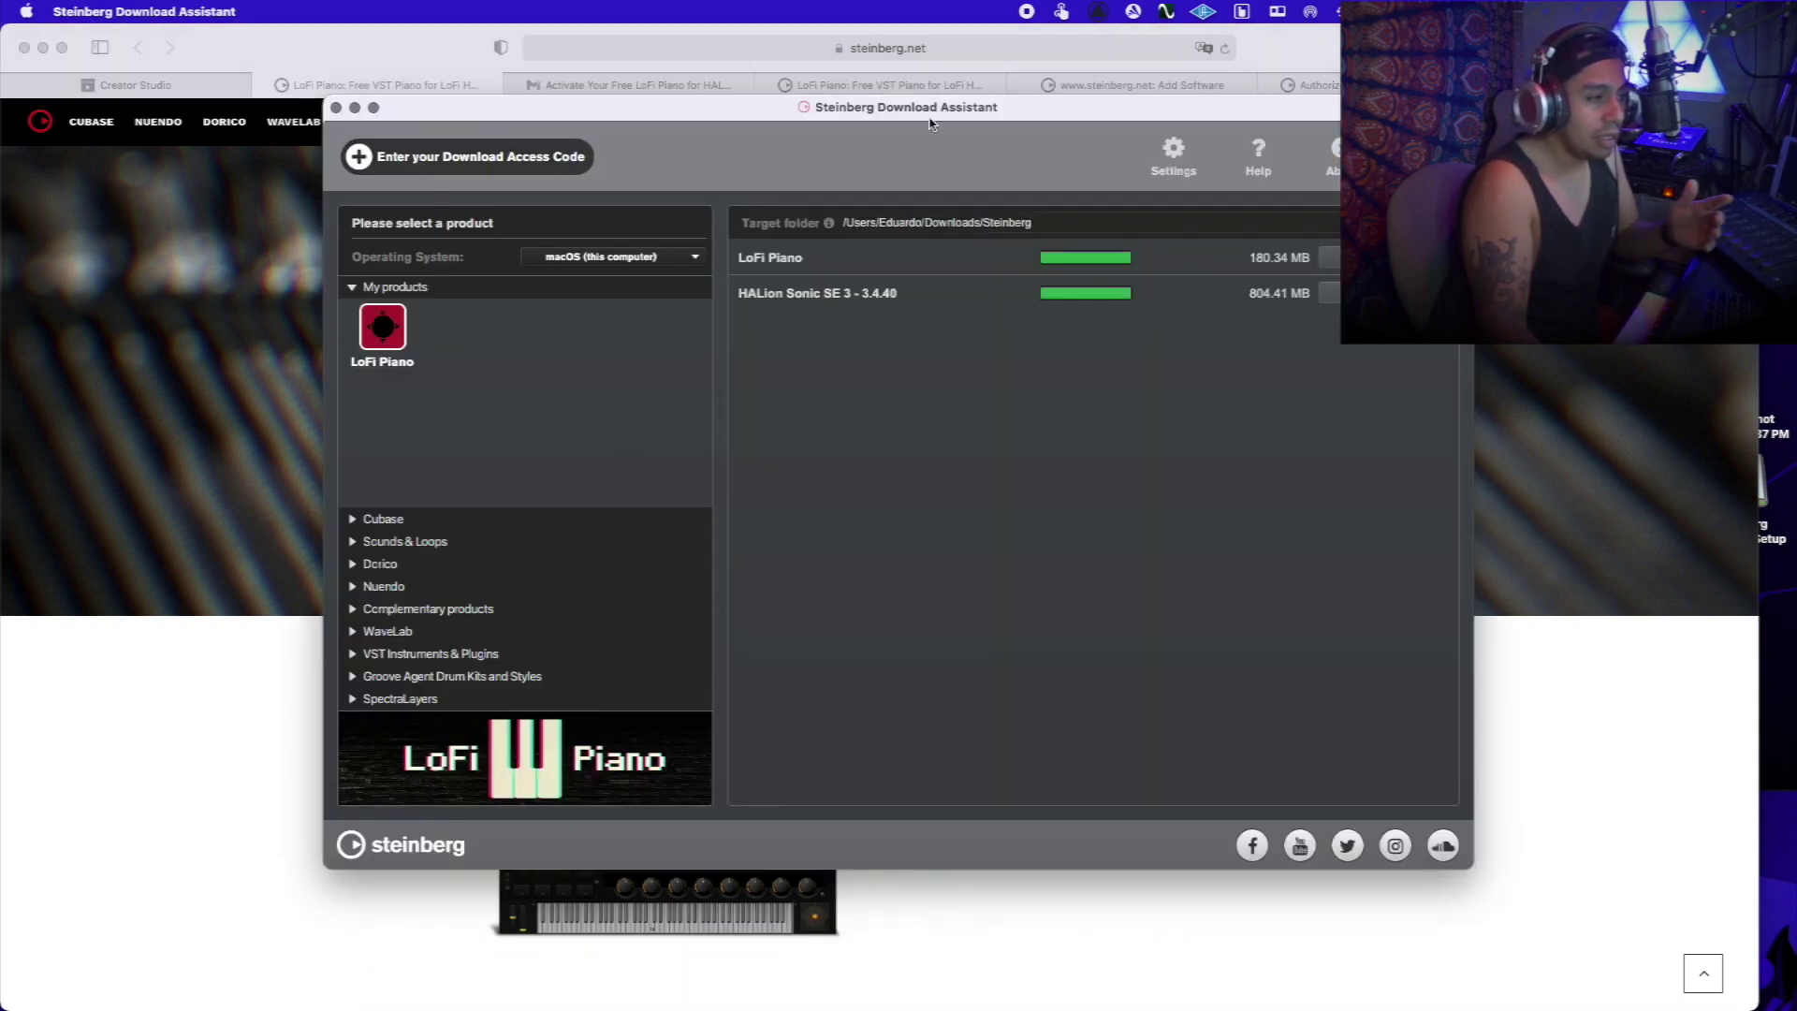
left_click(505, 156)
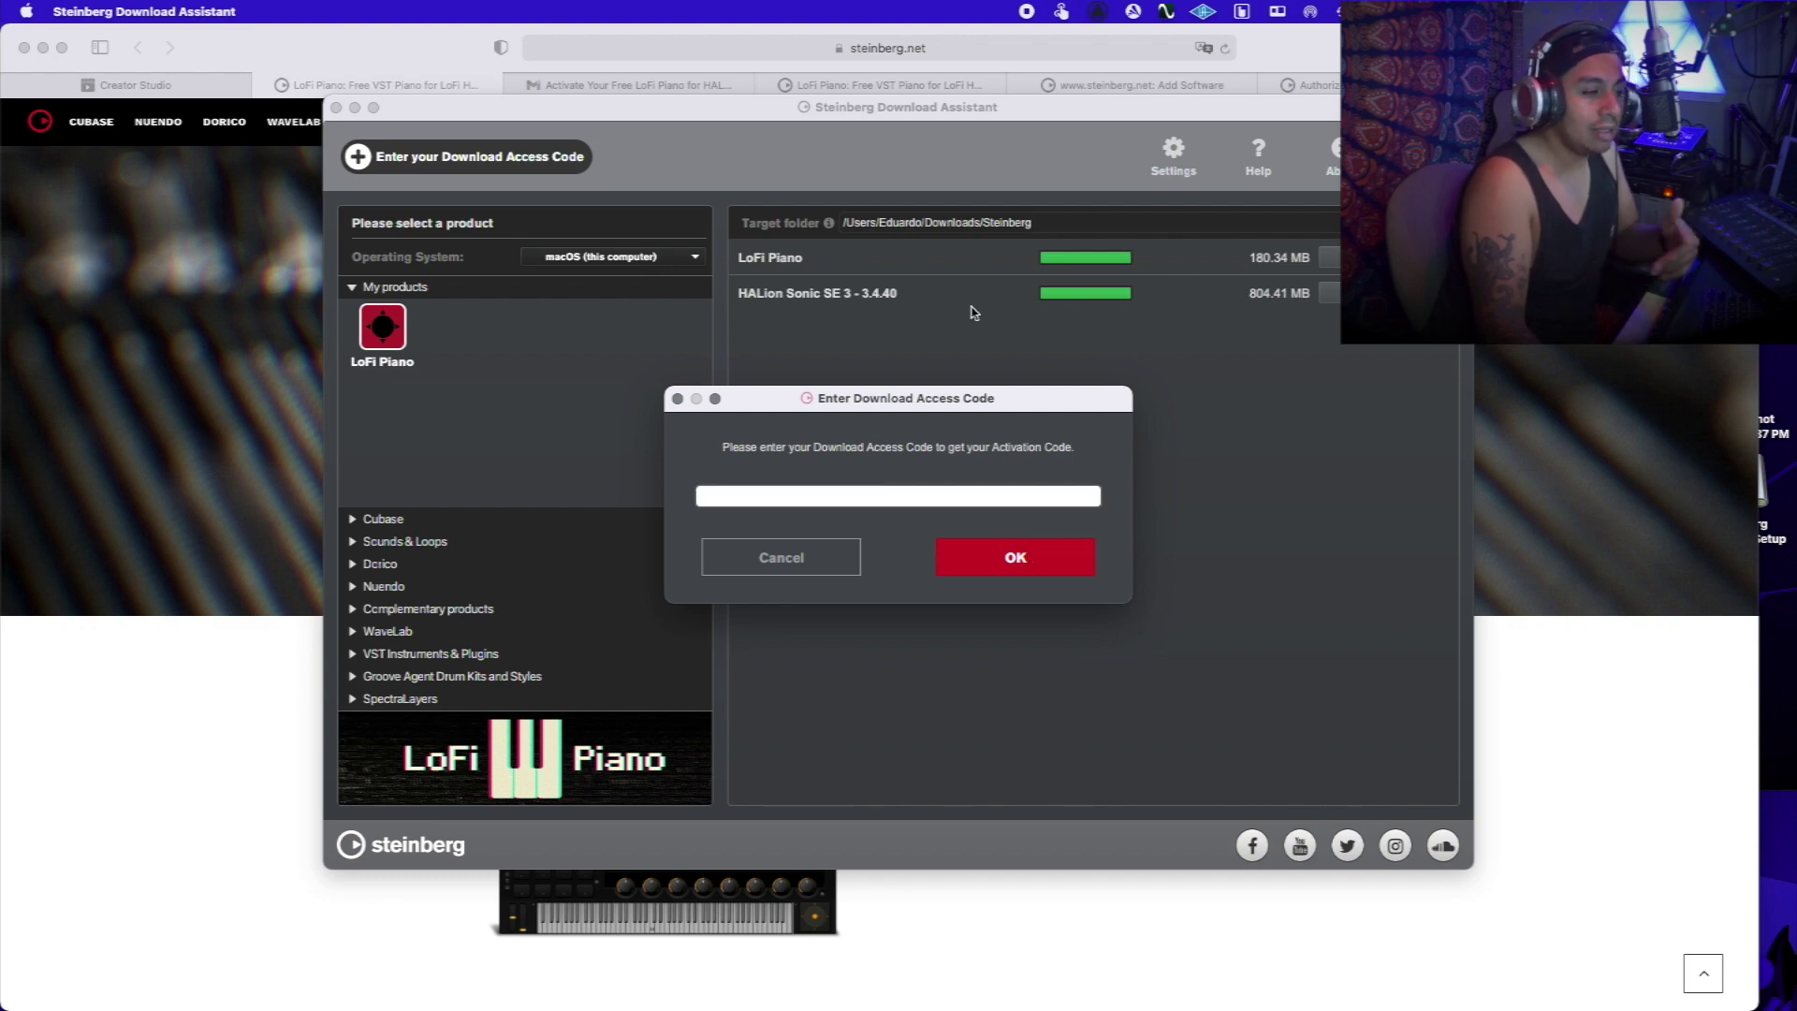
left_click(822, 564)
Step: Back in Safari, request the LoFi Piano download and sign in with the saved Steinberg account e-mail and password
left_click(1690, 682)
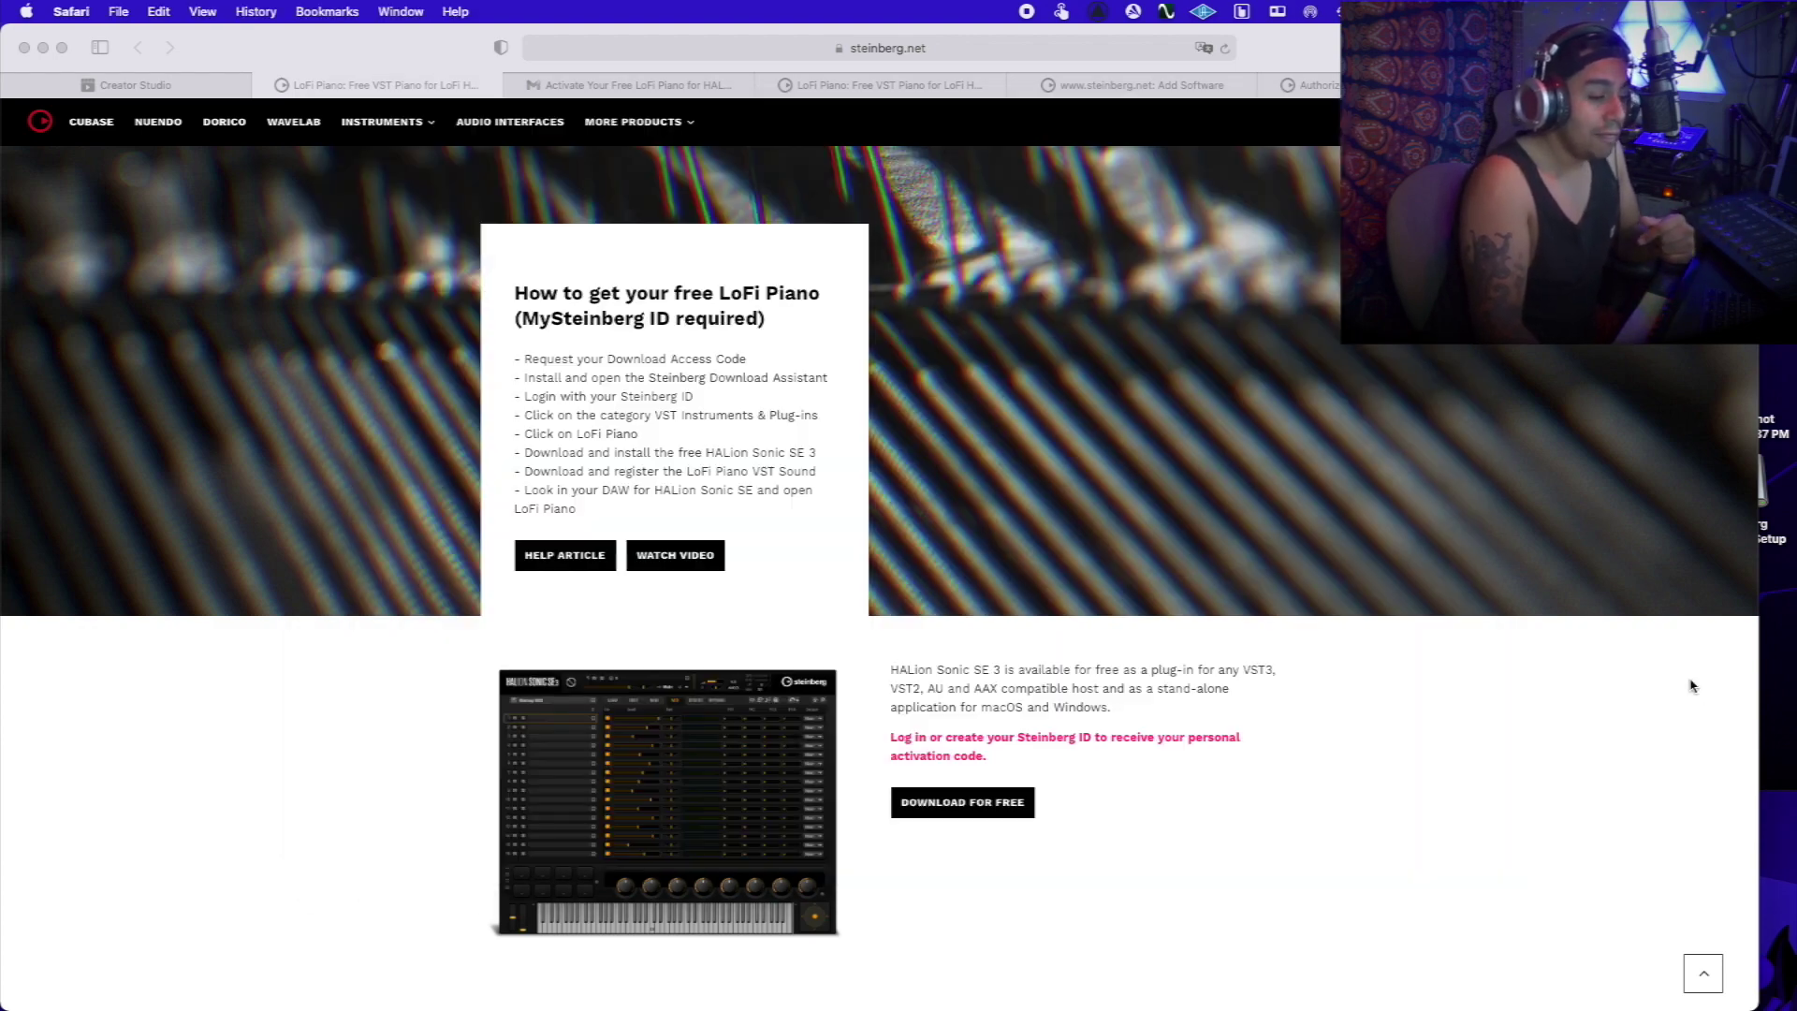
scroll(1692, 684, "down", 10)
scroll(1690, 683, "up", 10)
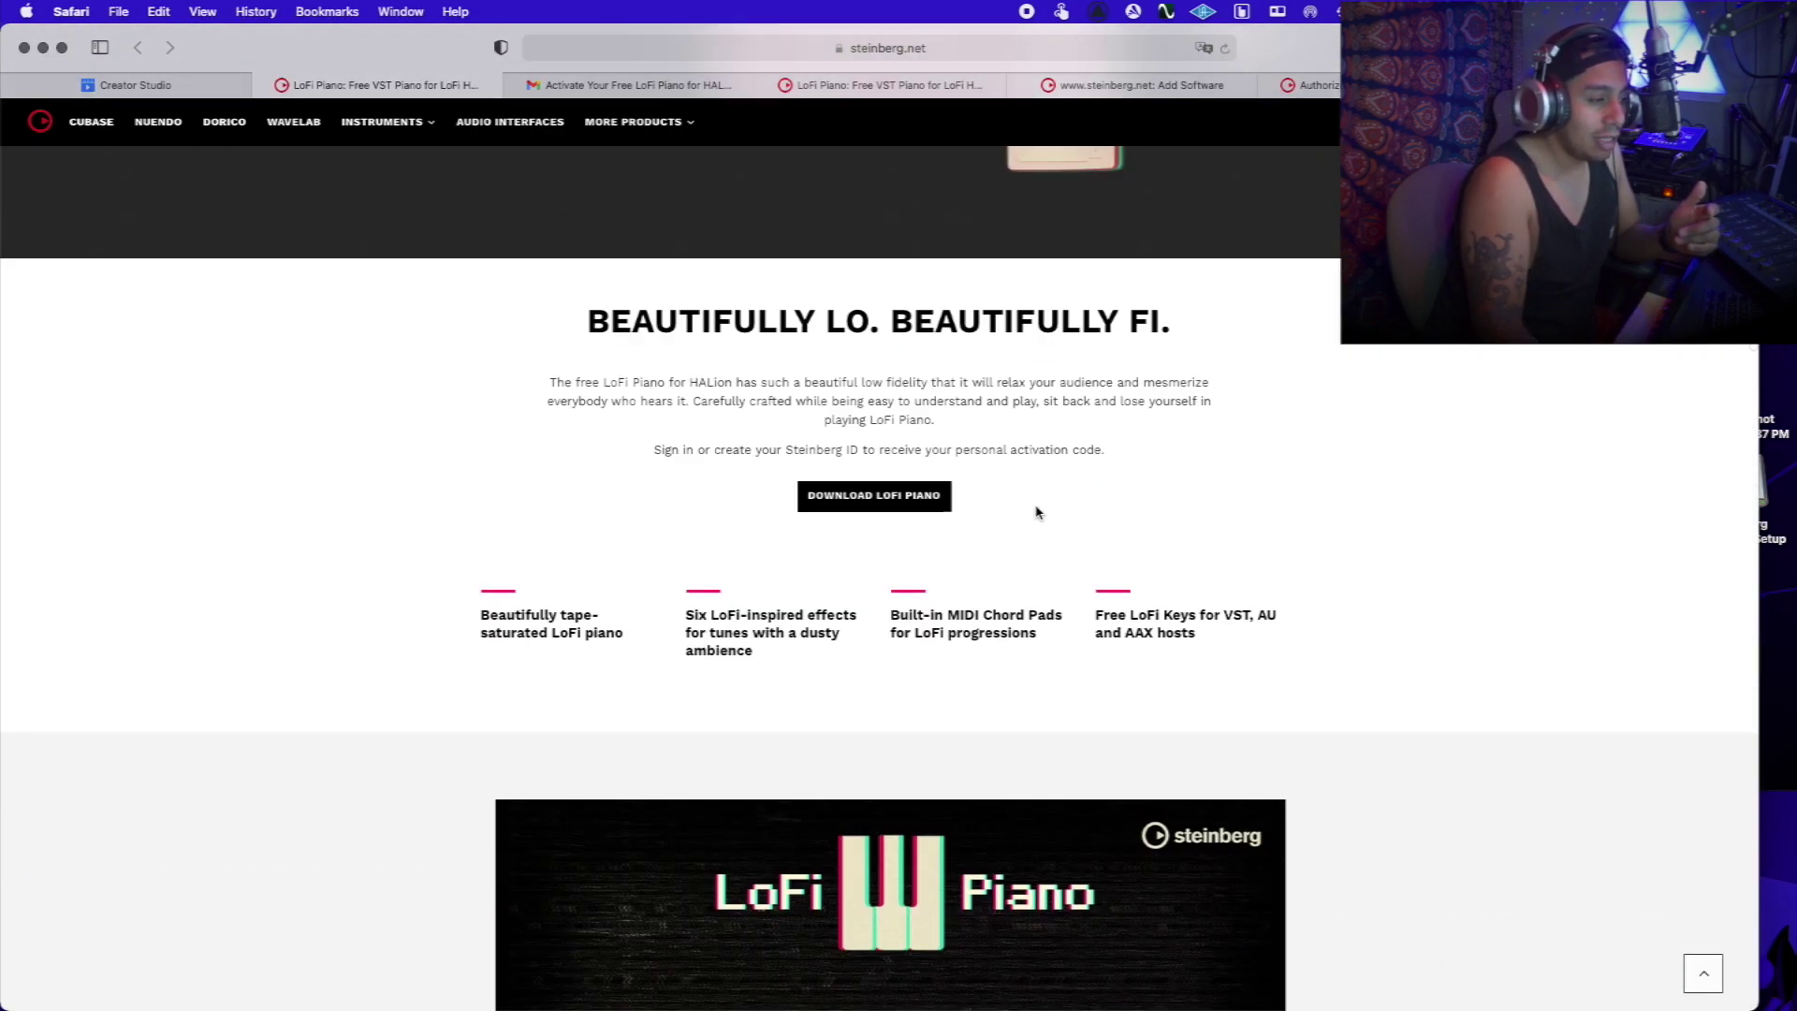
left_click(911, 500)
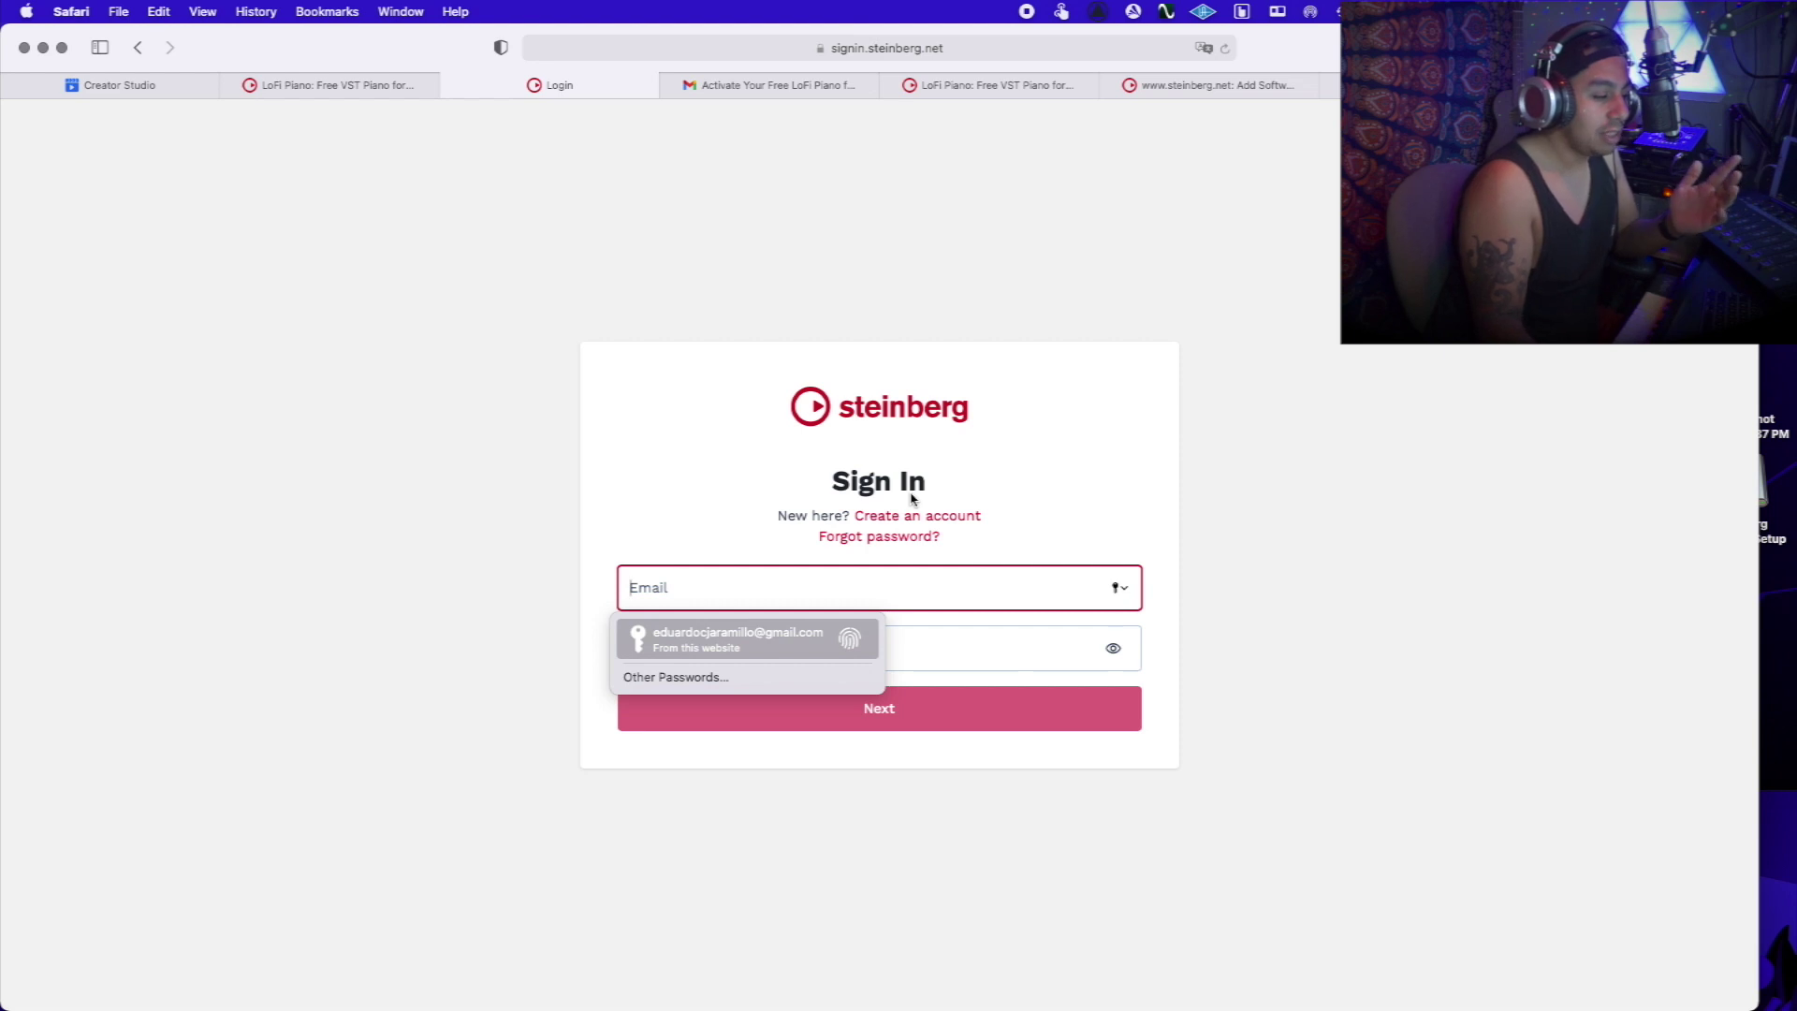
left_click(787, 648)
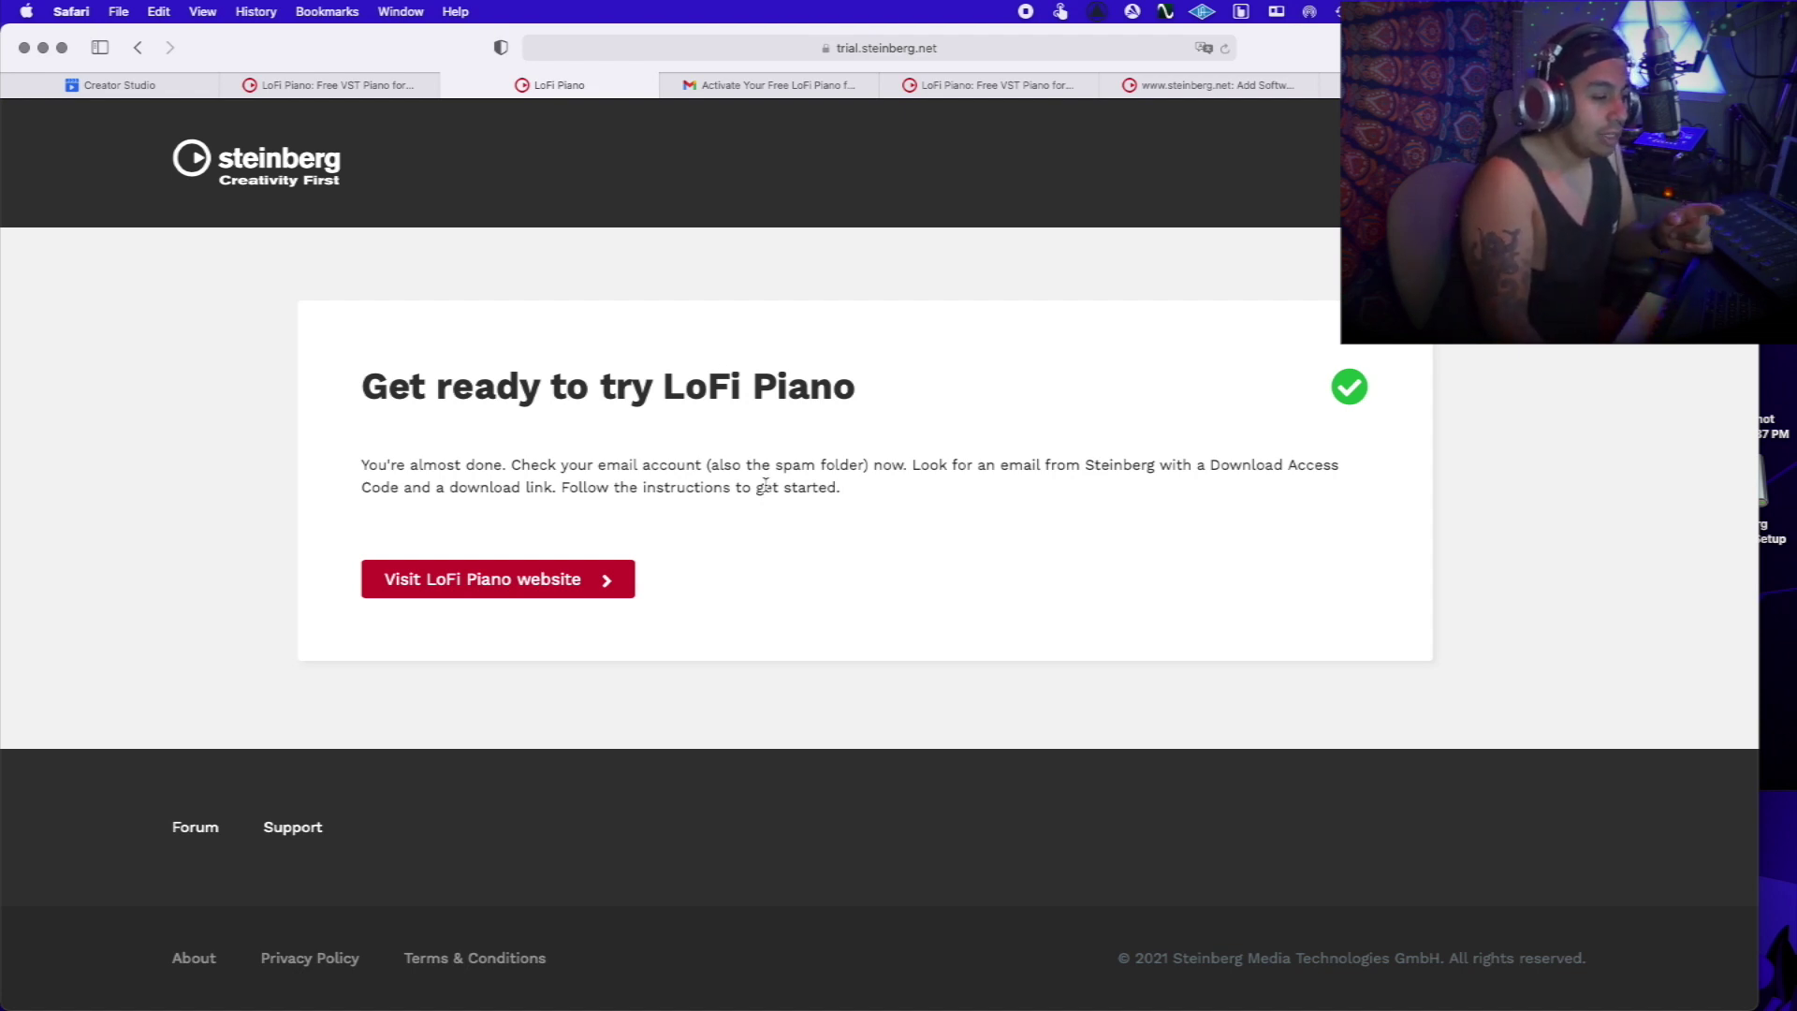
Step: Highlight the instructions about checking the e-mail account for the download access code and download link
left_click_drag(776, 465, 856, 465)
double_click(857, 465)
triple_click(857, 465)
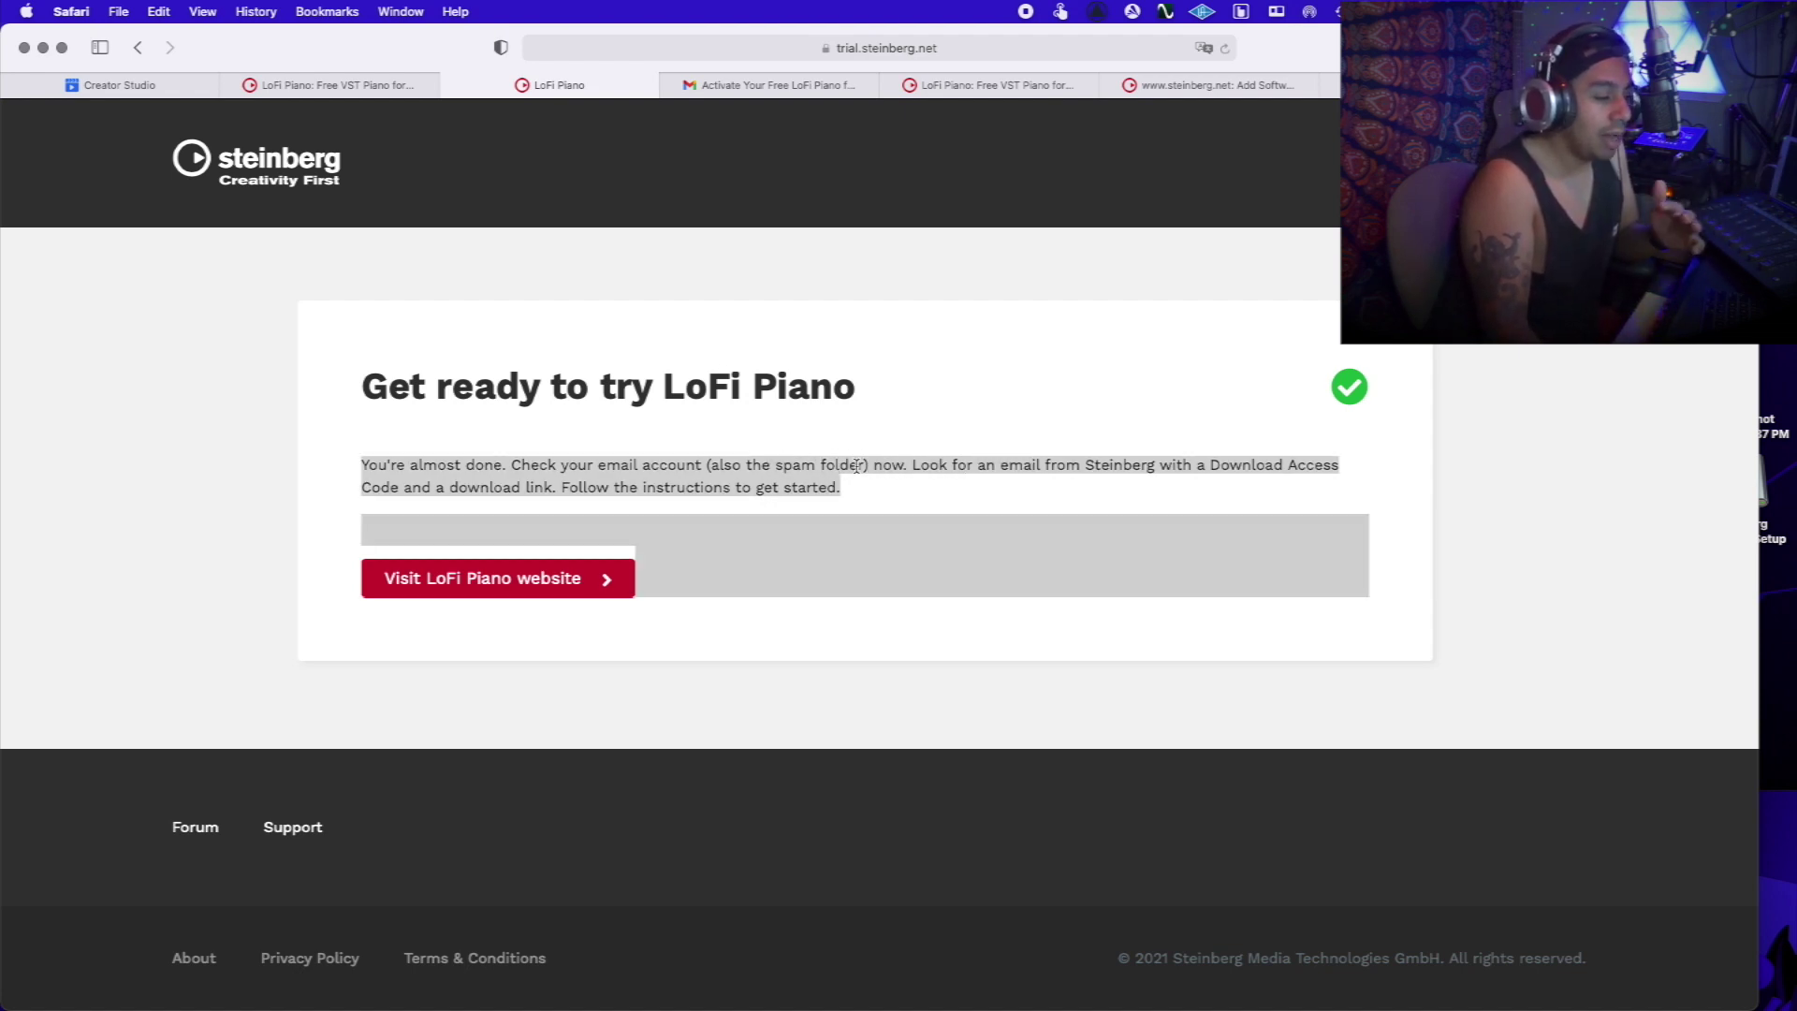
left_click(857, 465)
triple_click(856, 465)
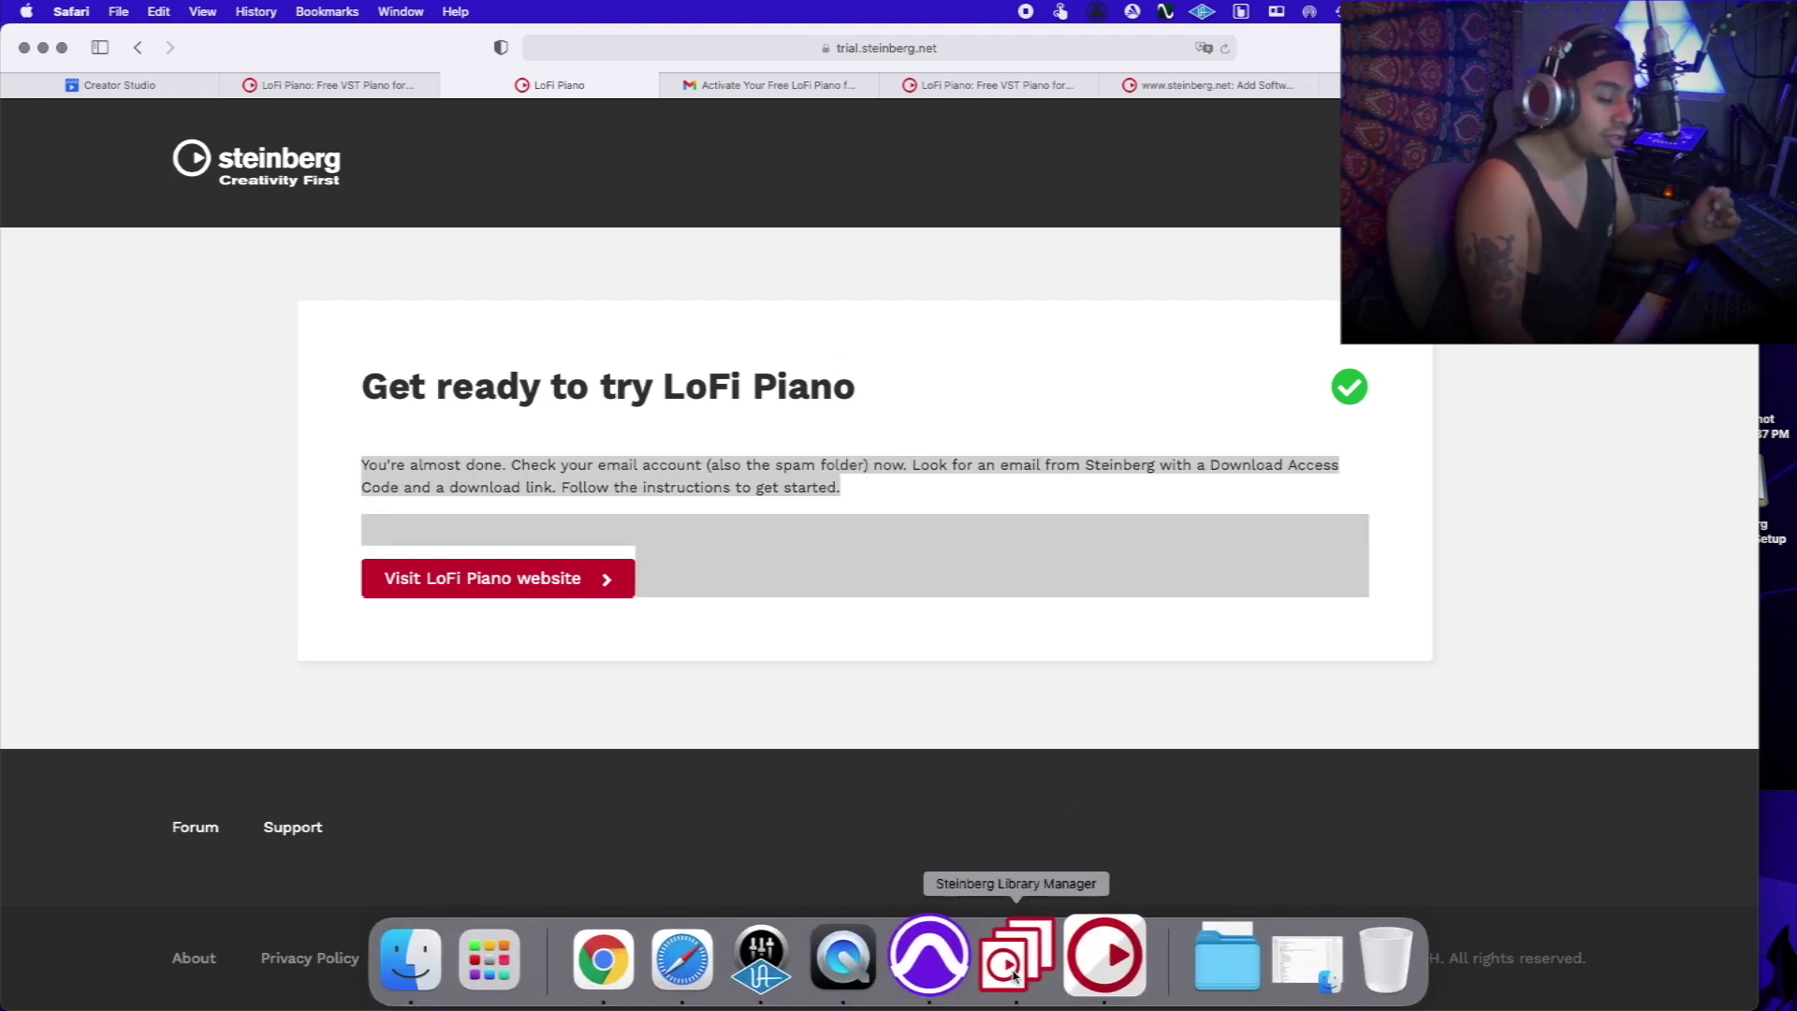
Step: View the libraries in Steinberg Library Manager, and show the access code entry in Steinberg Download Assistant before cancelling it
left_click(1013, 976)
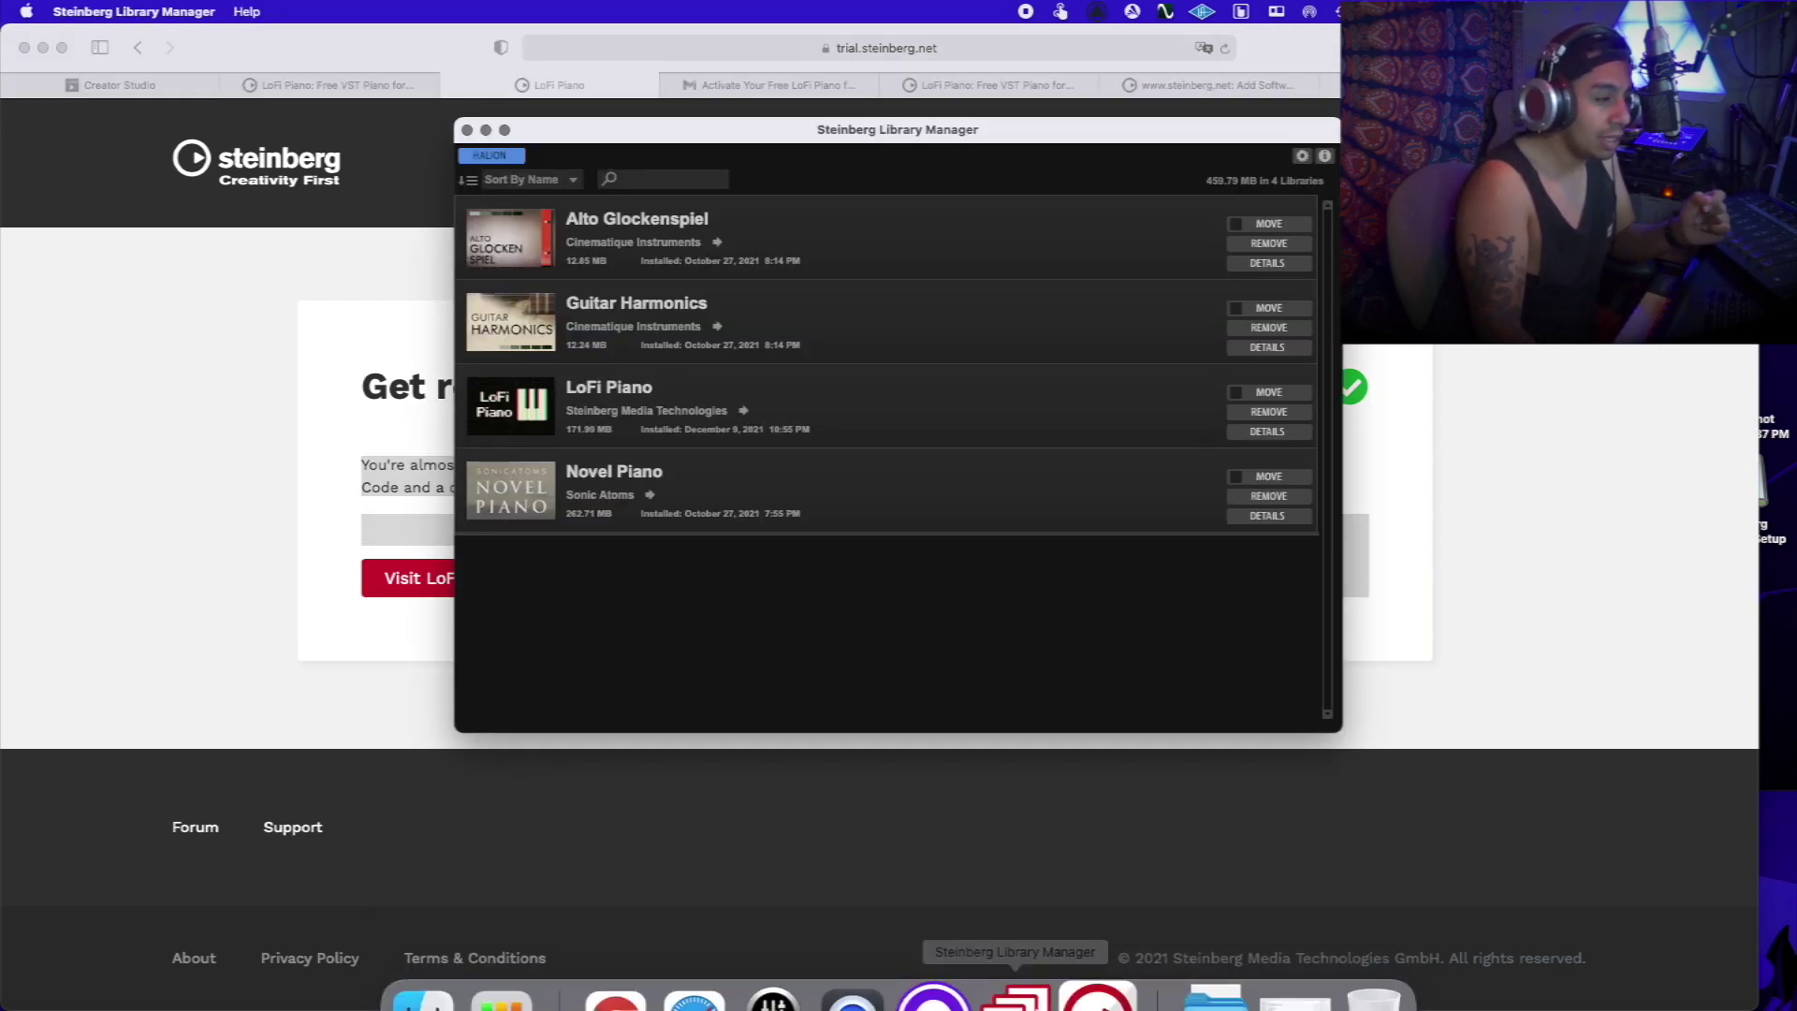
left_click(1095, 962)
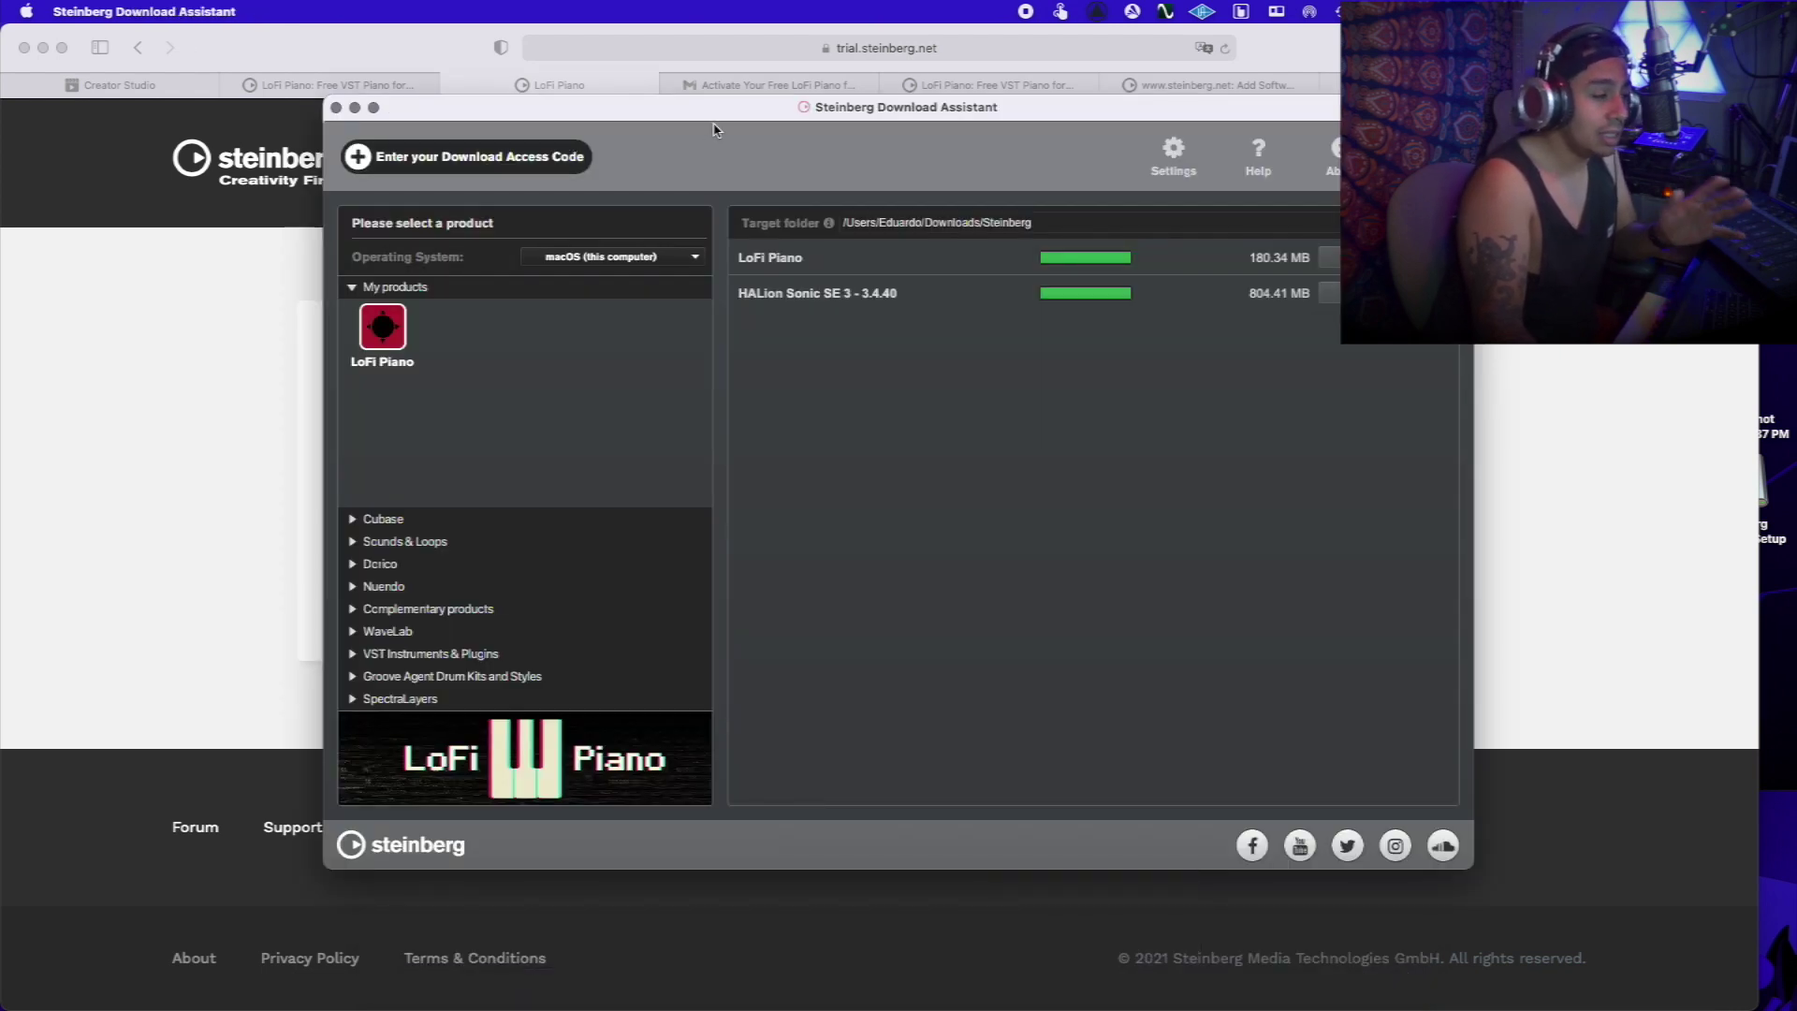
left_click(420, 169)
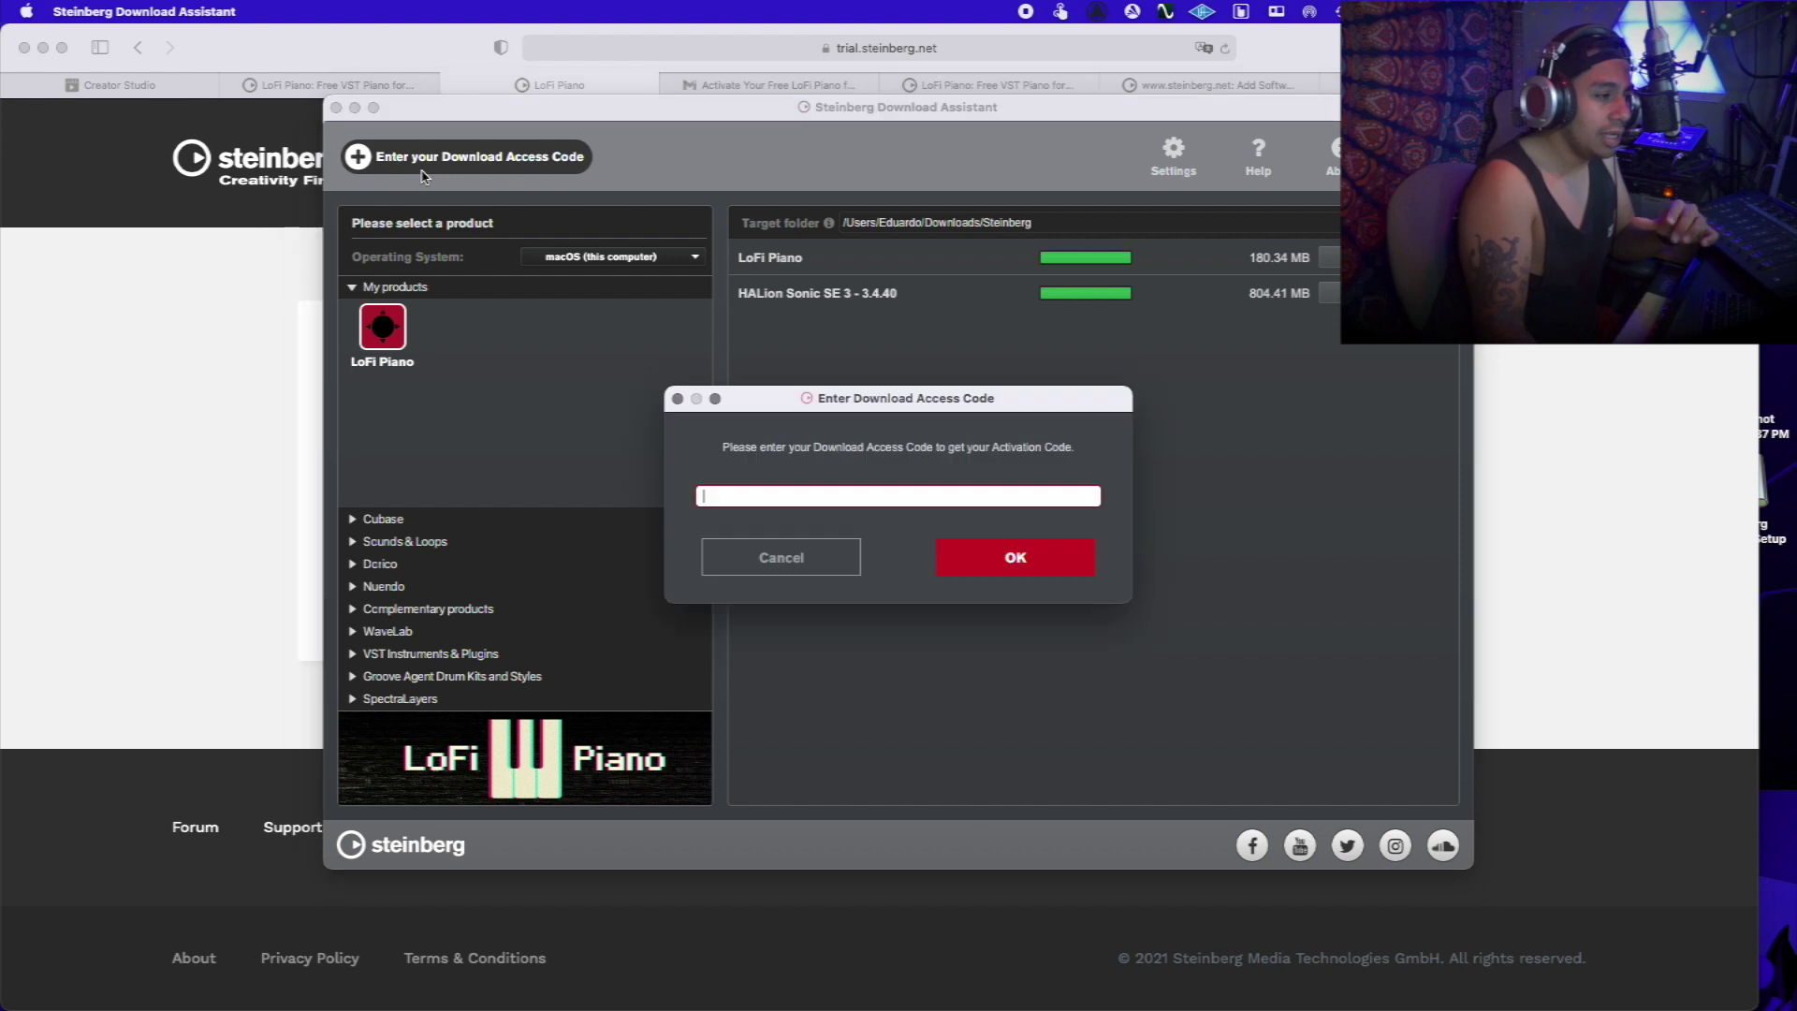
left_click(781, 557)
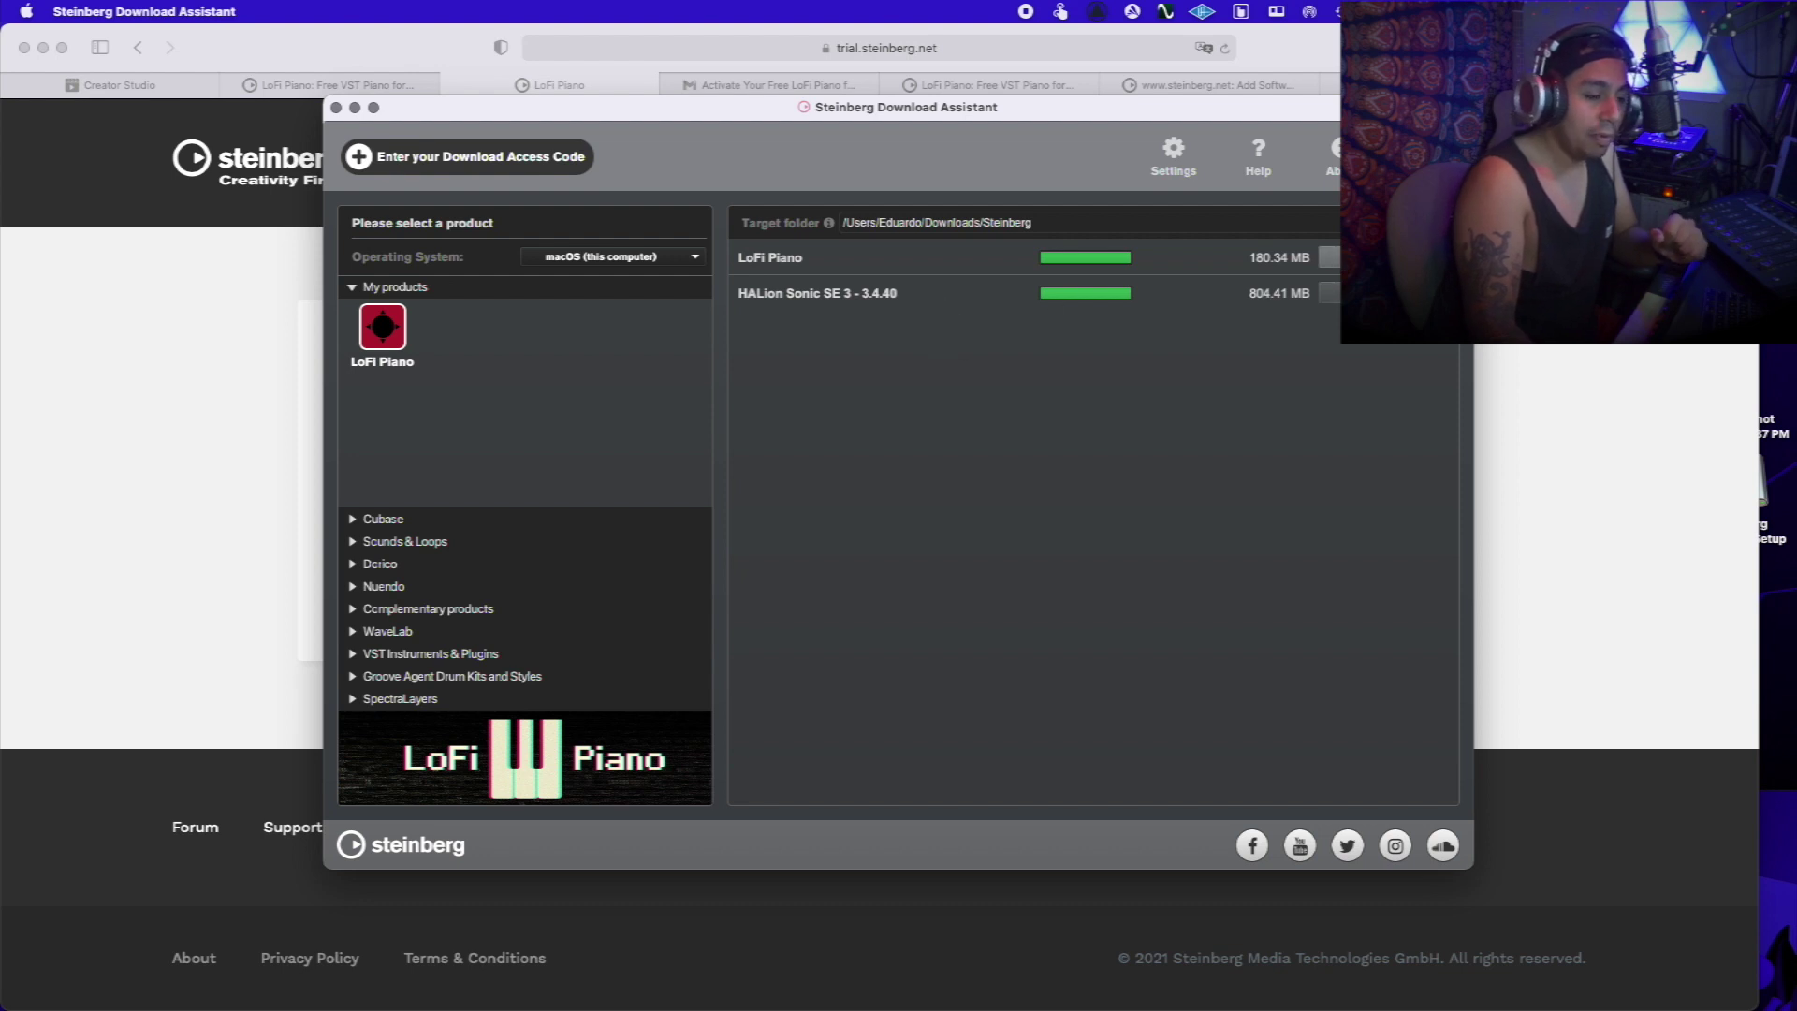
Step: Bring Steinberg Library Manager forward to show the installed HALion libraries and minimize the Steinberg Download Assistant window
mouse_move(1104, 992)
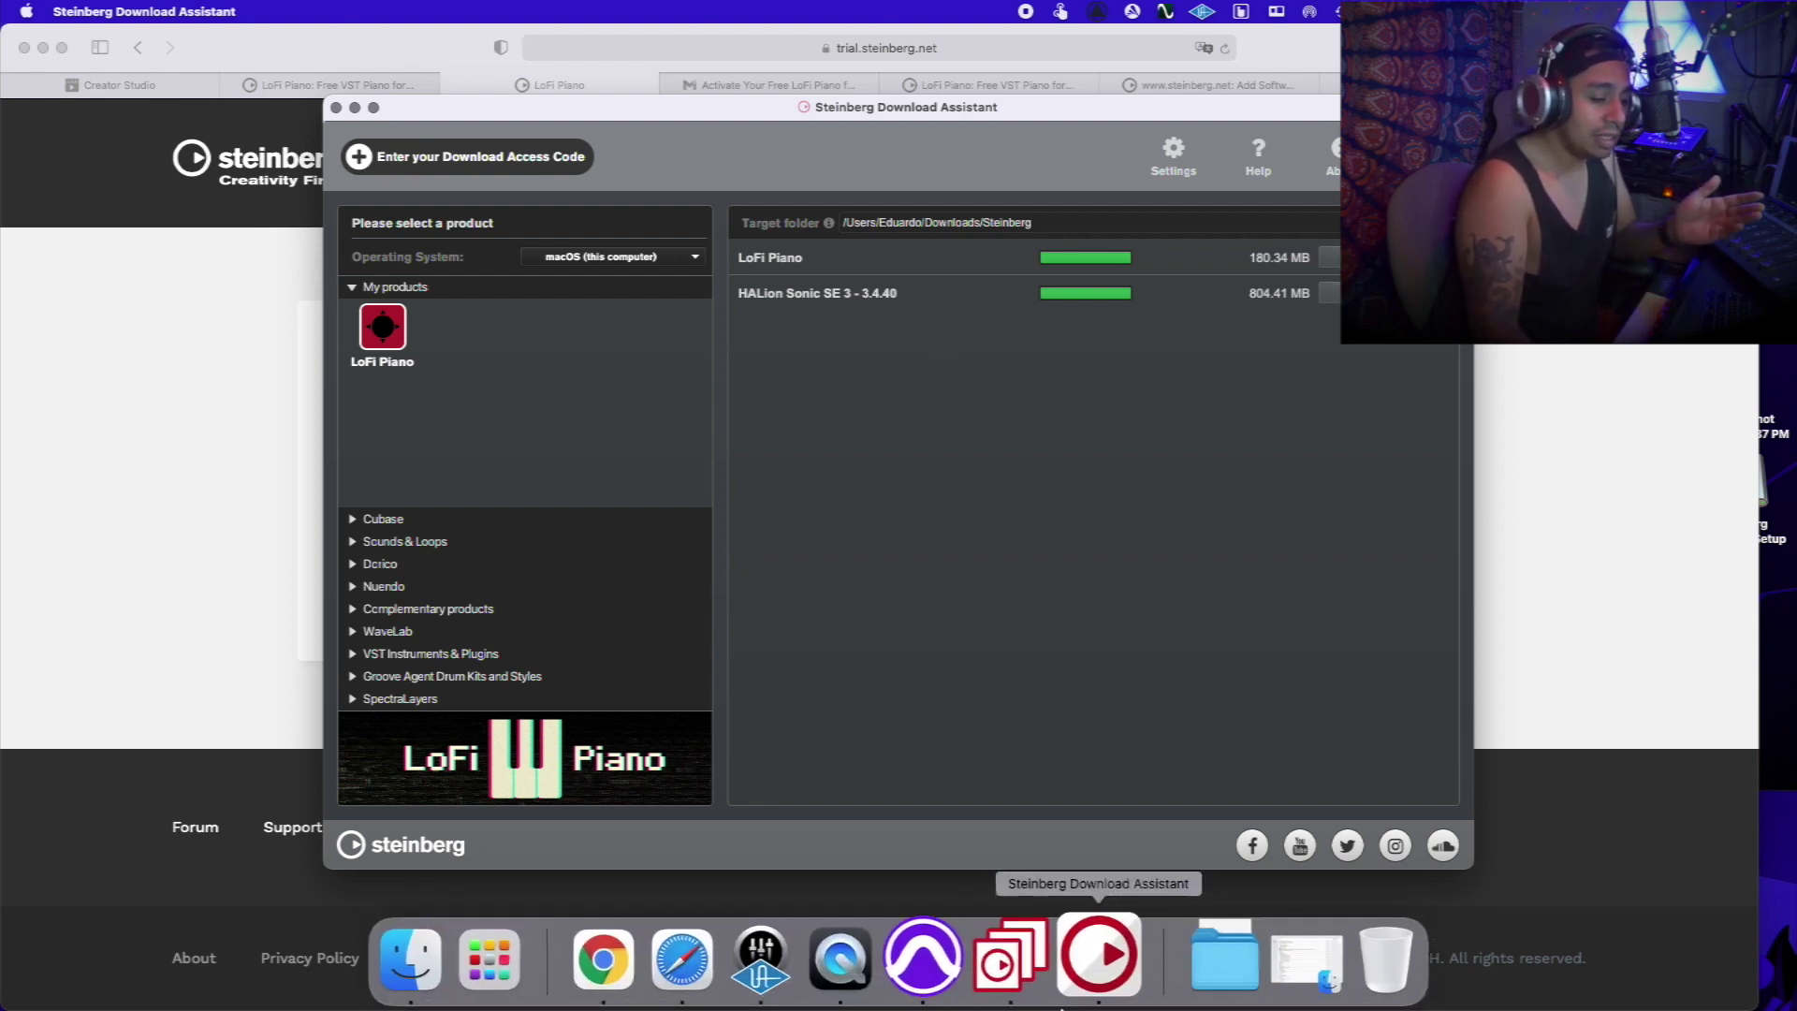
left_click(1020, 977)
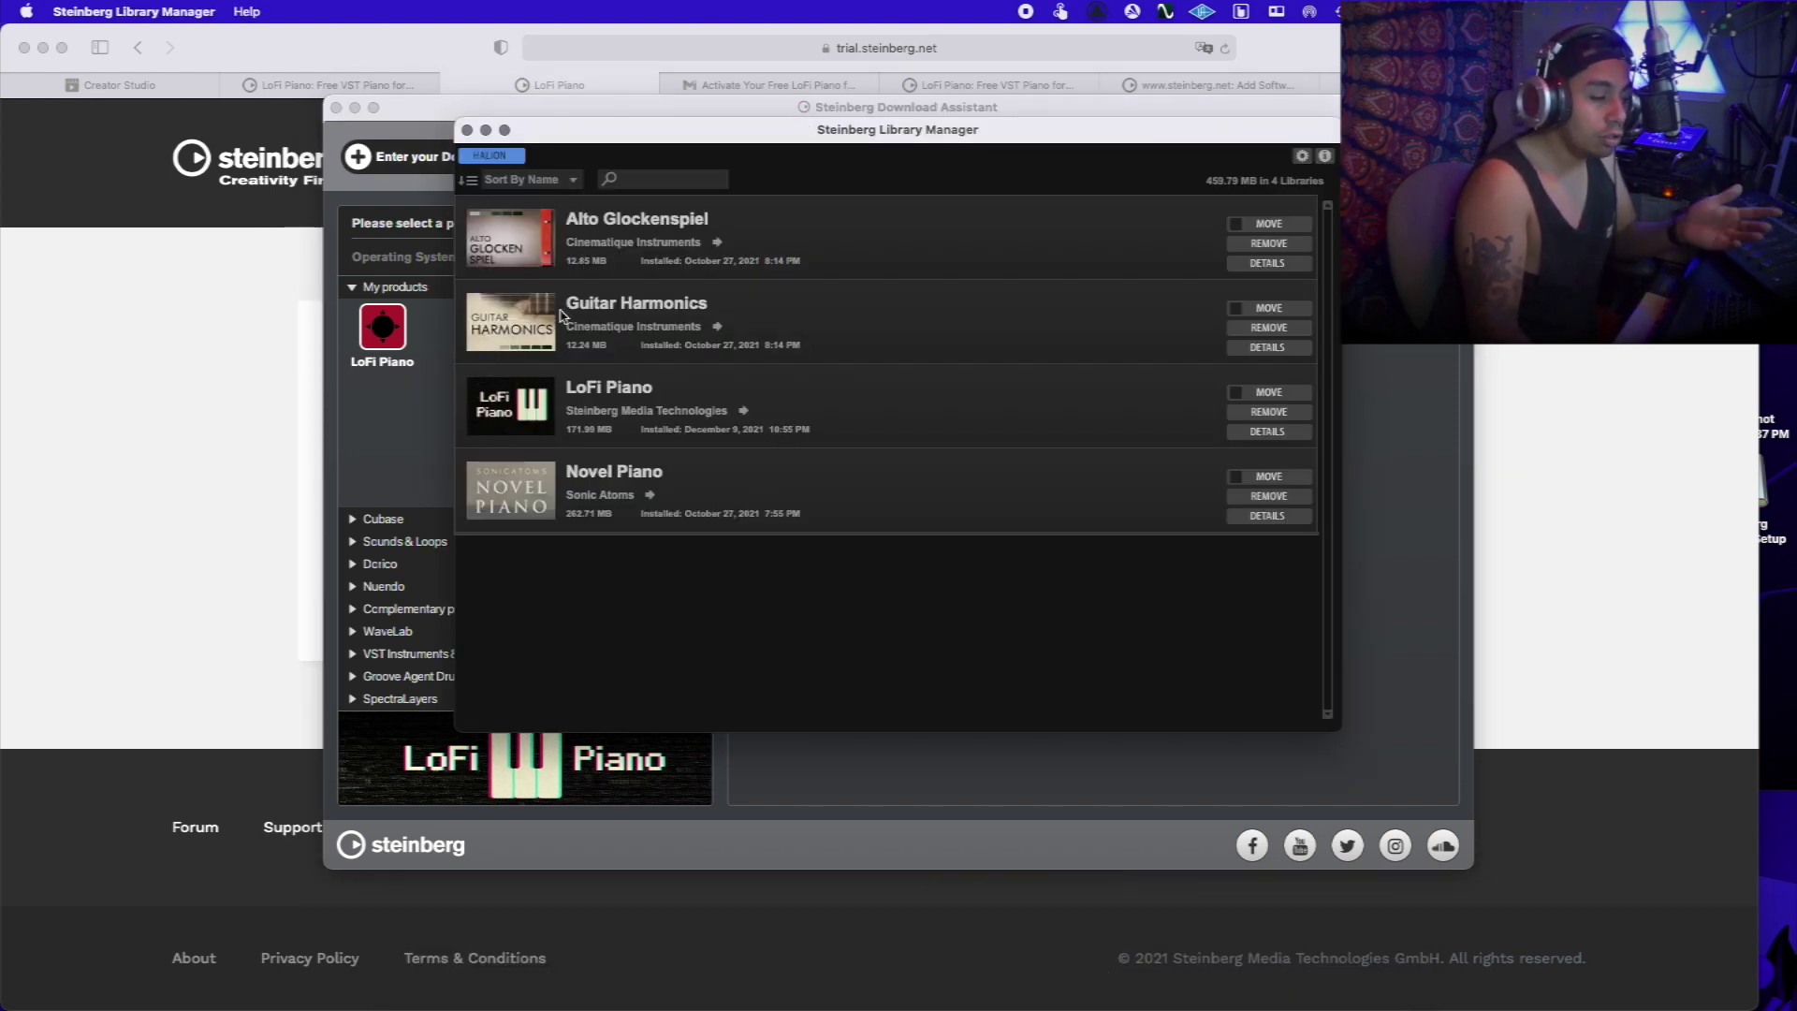
left_click(354, 109)
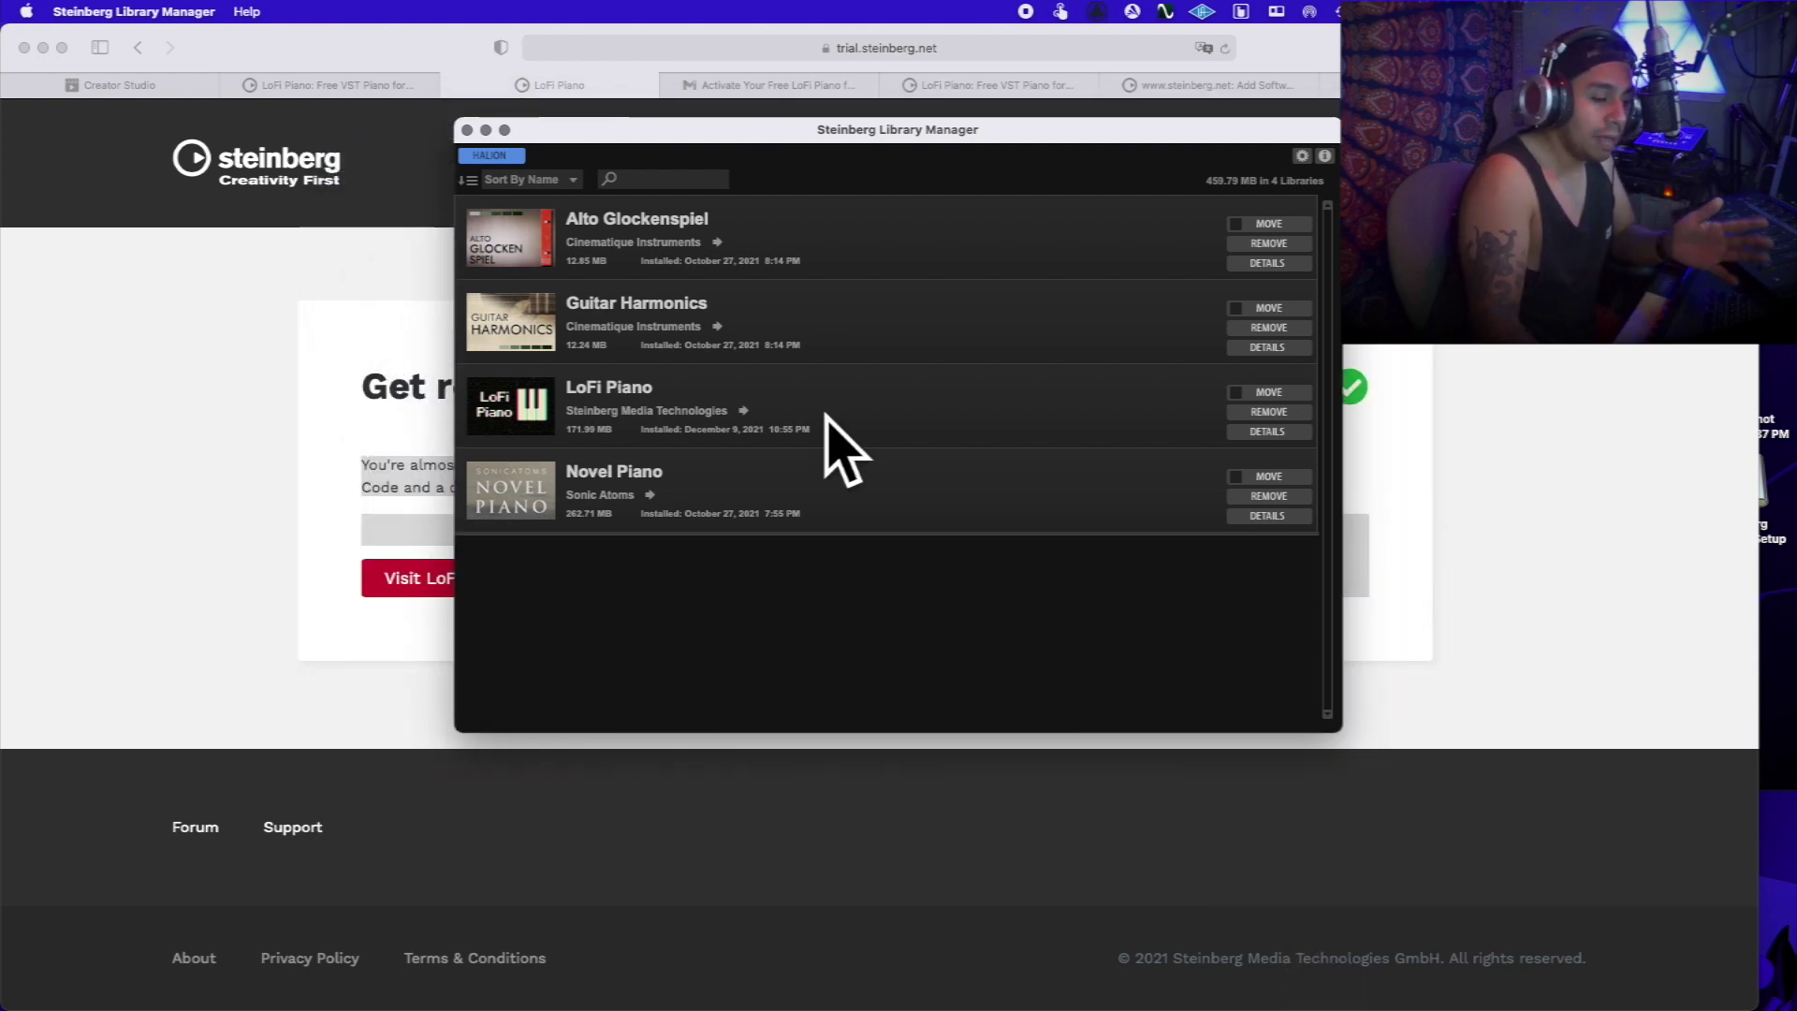
Step: Restore Steinberg Download Assistant, review the licenses in eLicenser Control Center and close its welcome window
mouse_move(889, 1007)
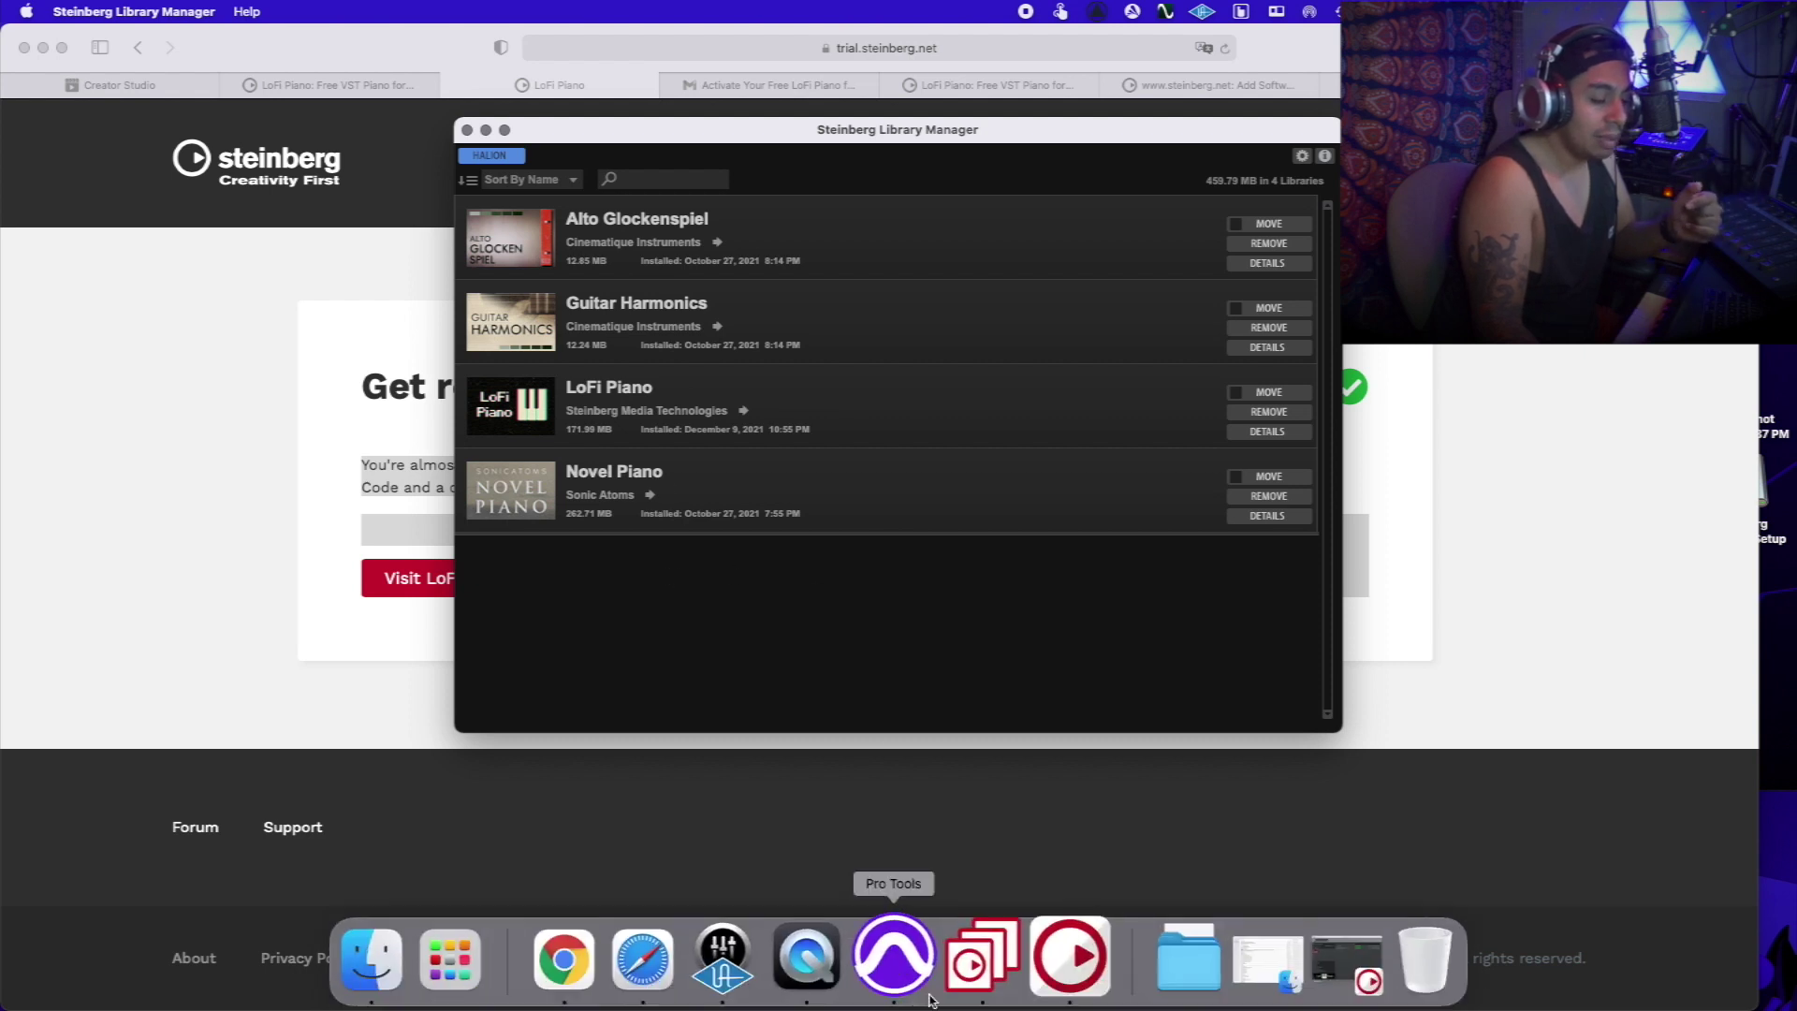
left_click(1055, 955)
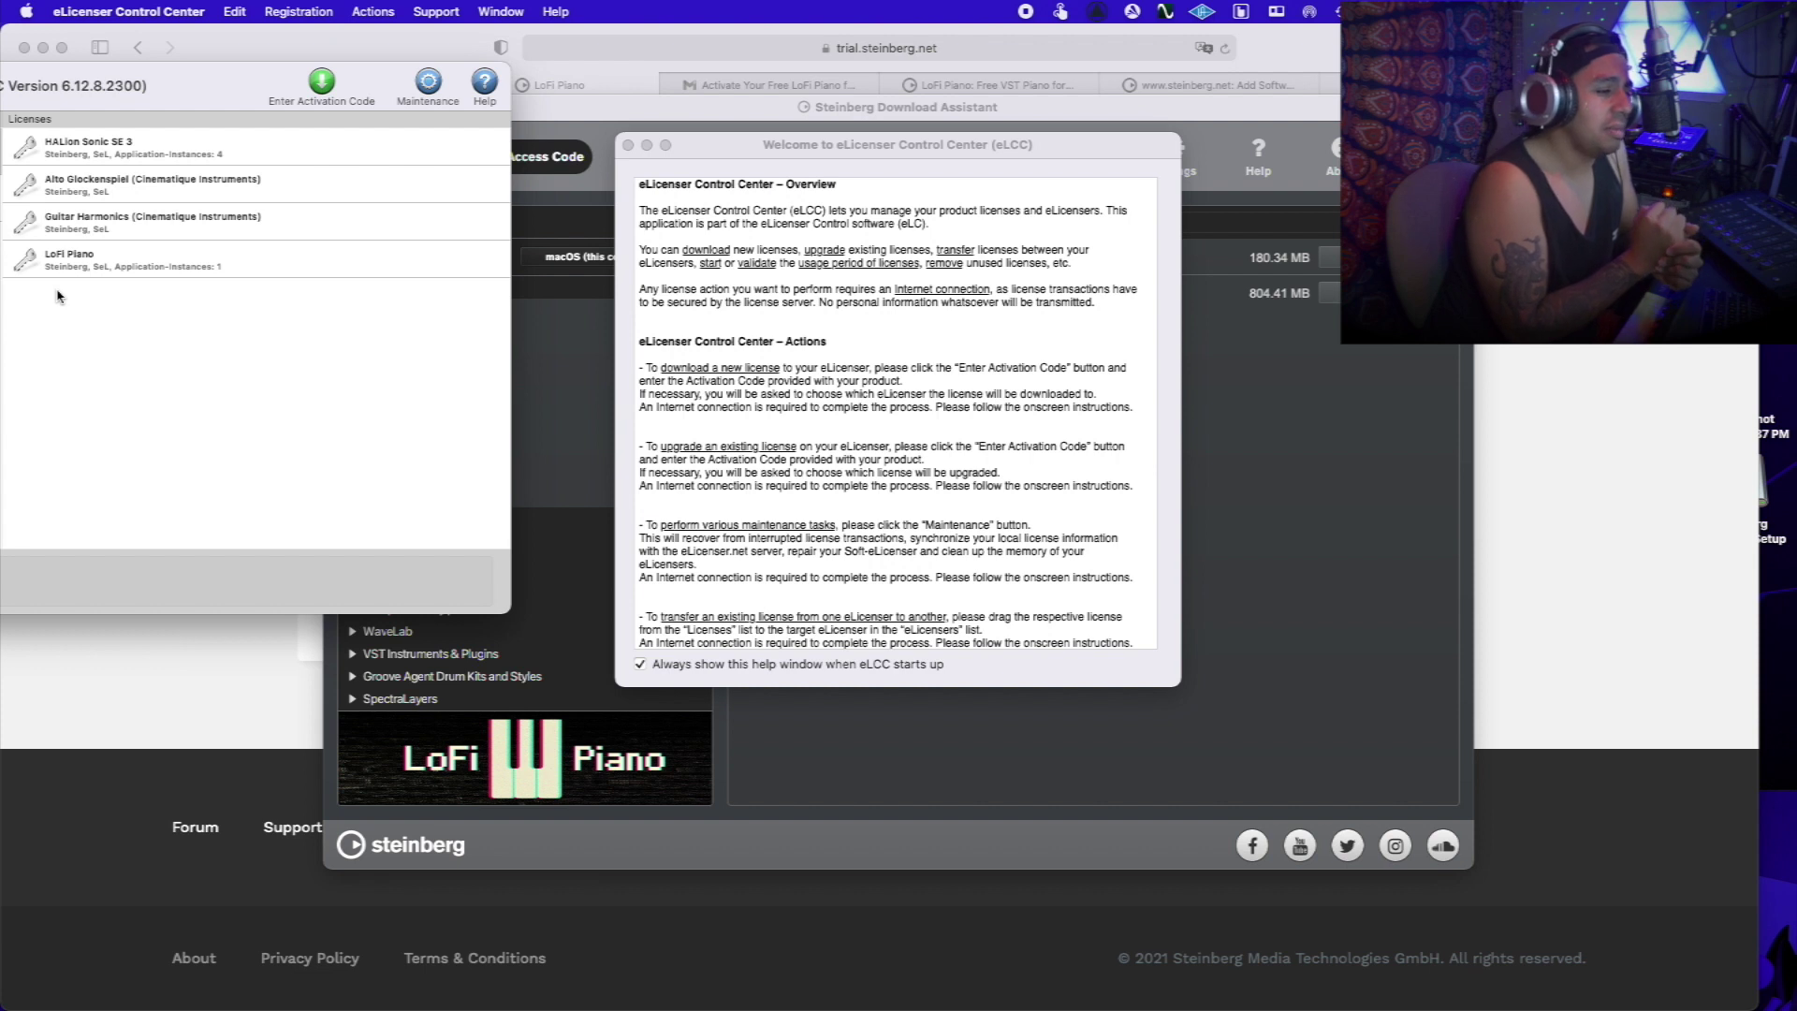
left_click(628, 145)
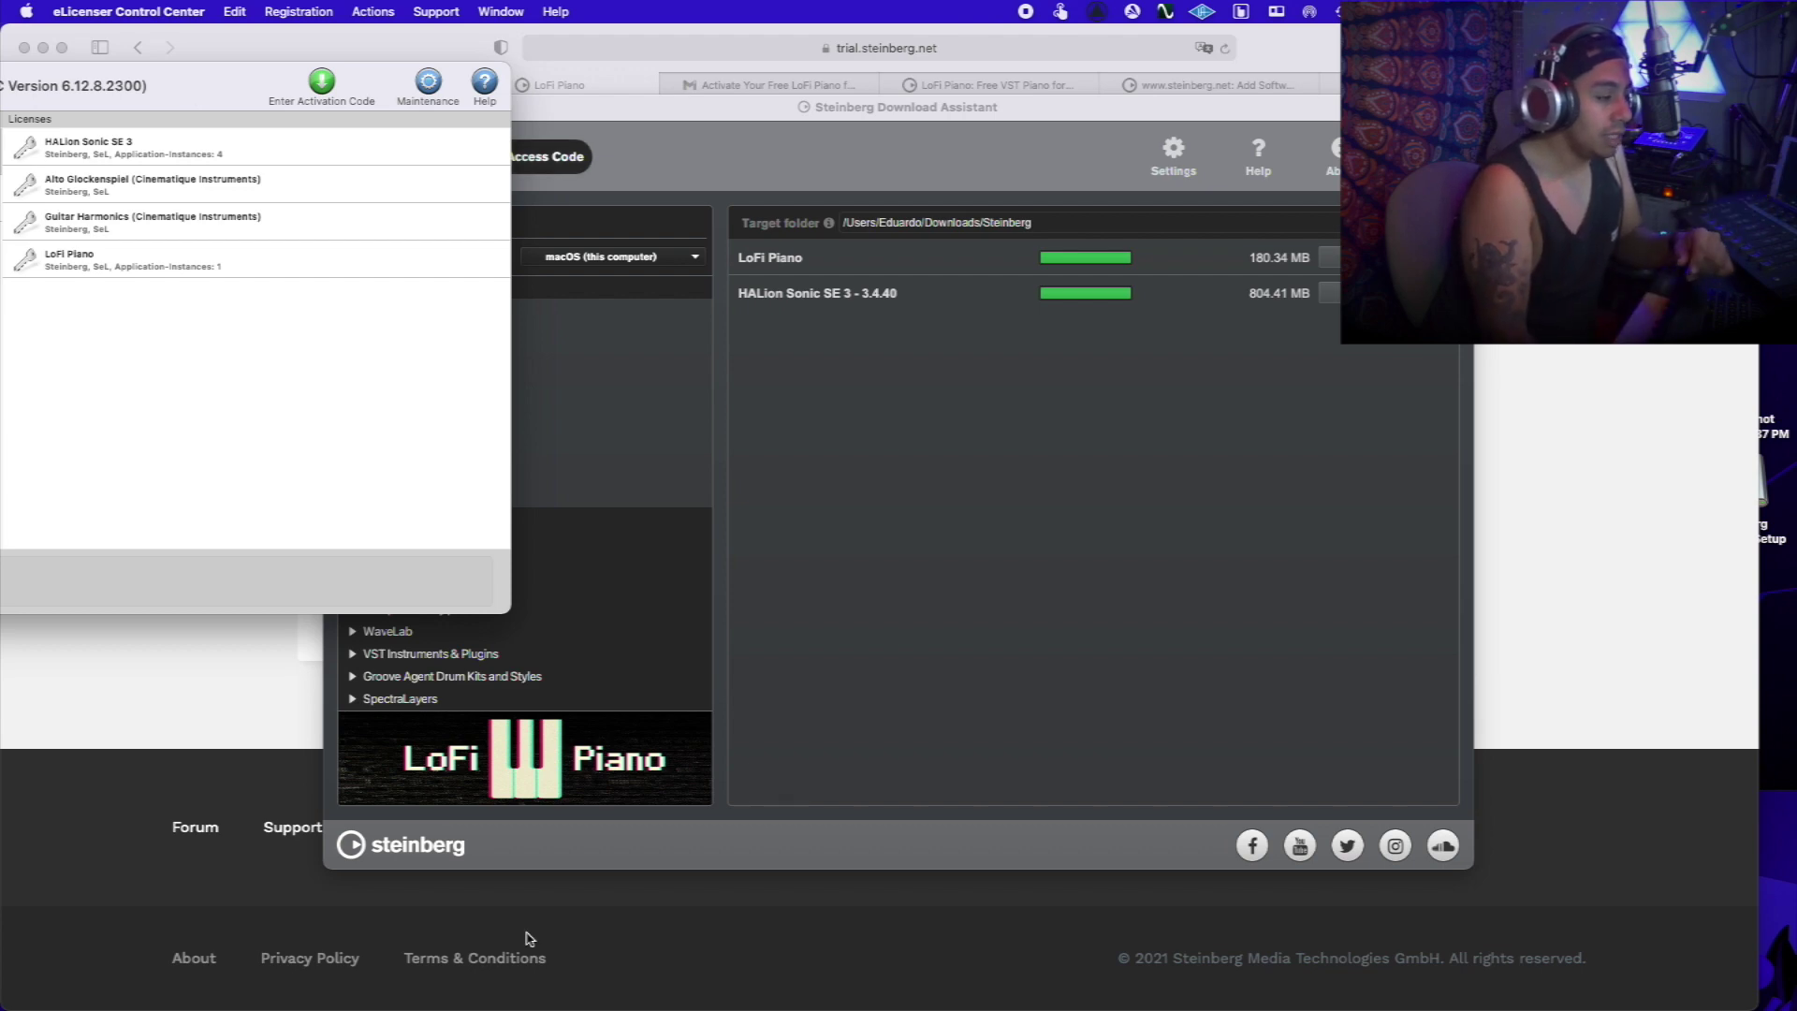
Step: Switch to Pro Tools, remove all programs from HALion Sonic SE and load the Broken Tube Radio preset in slot 1
mouse_move(524, 1006)
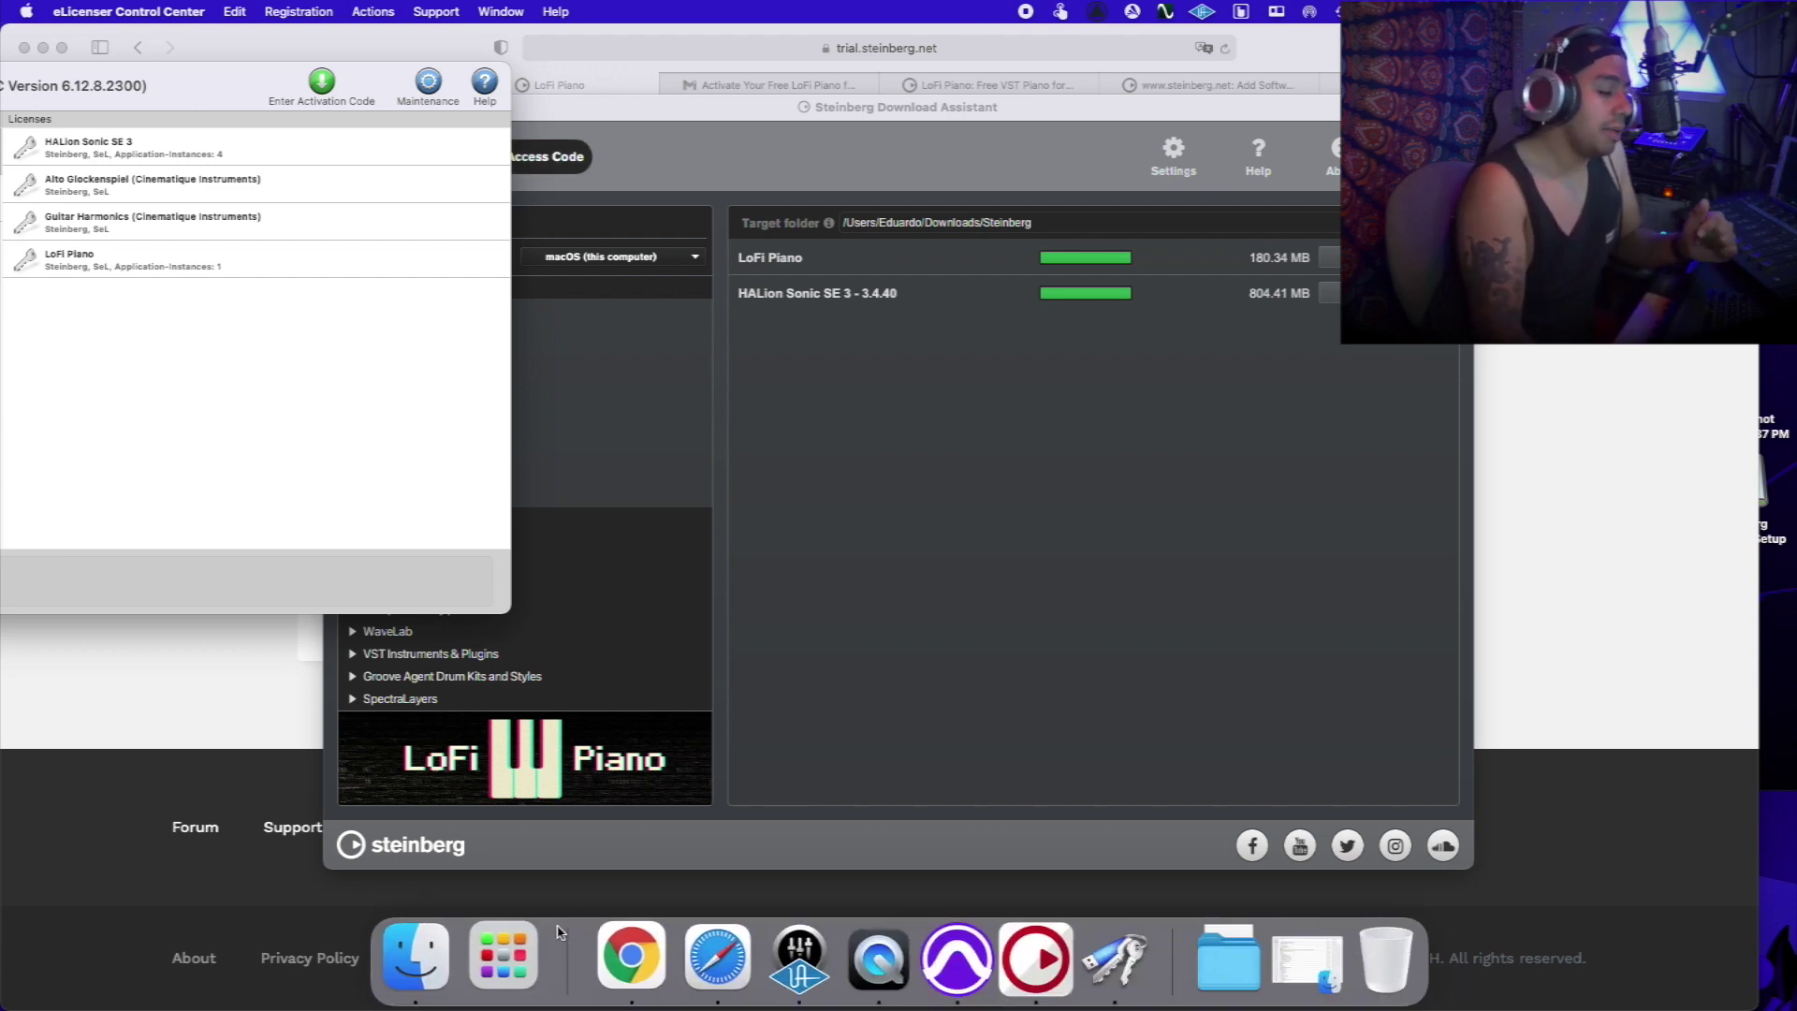
left_click(954, 995)
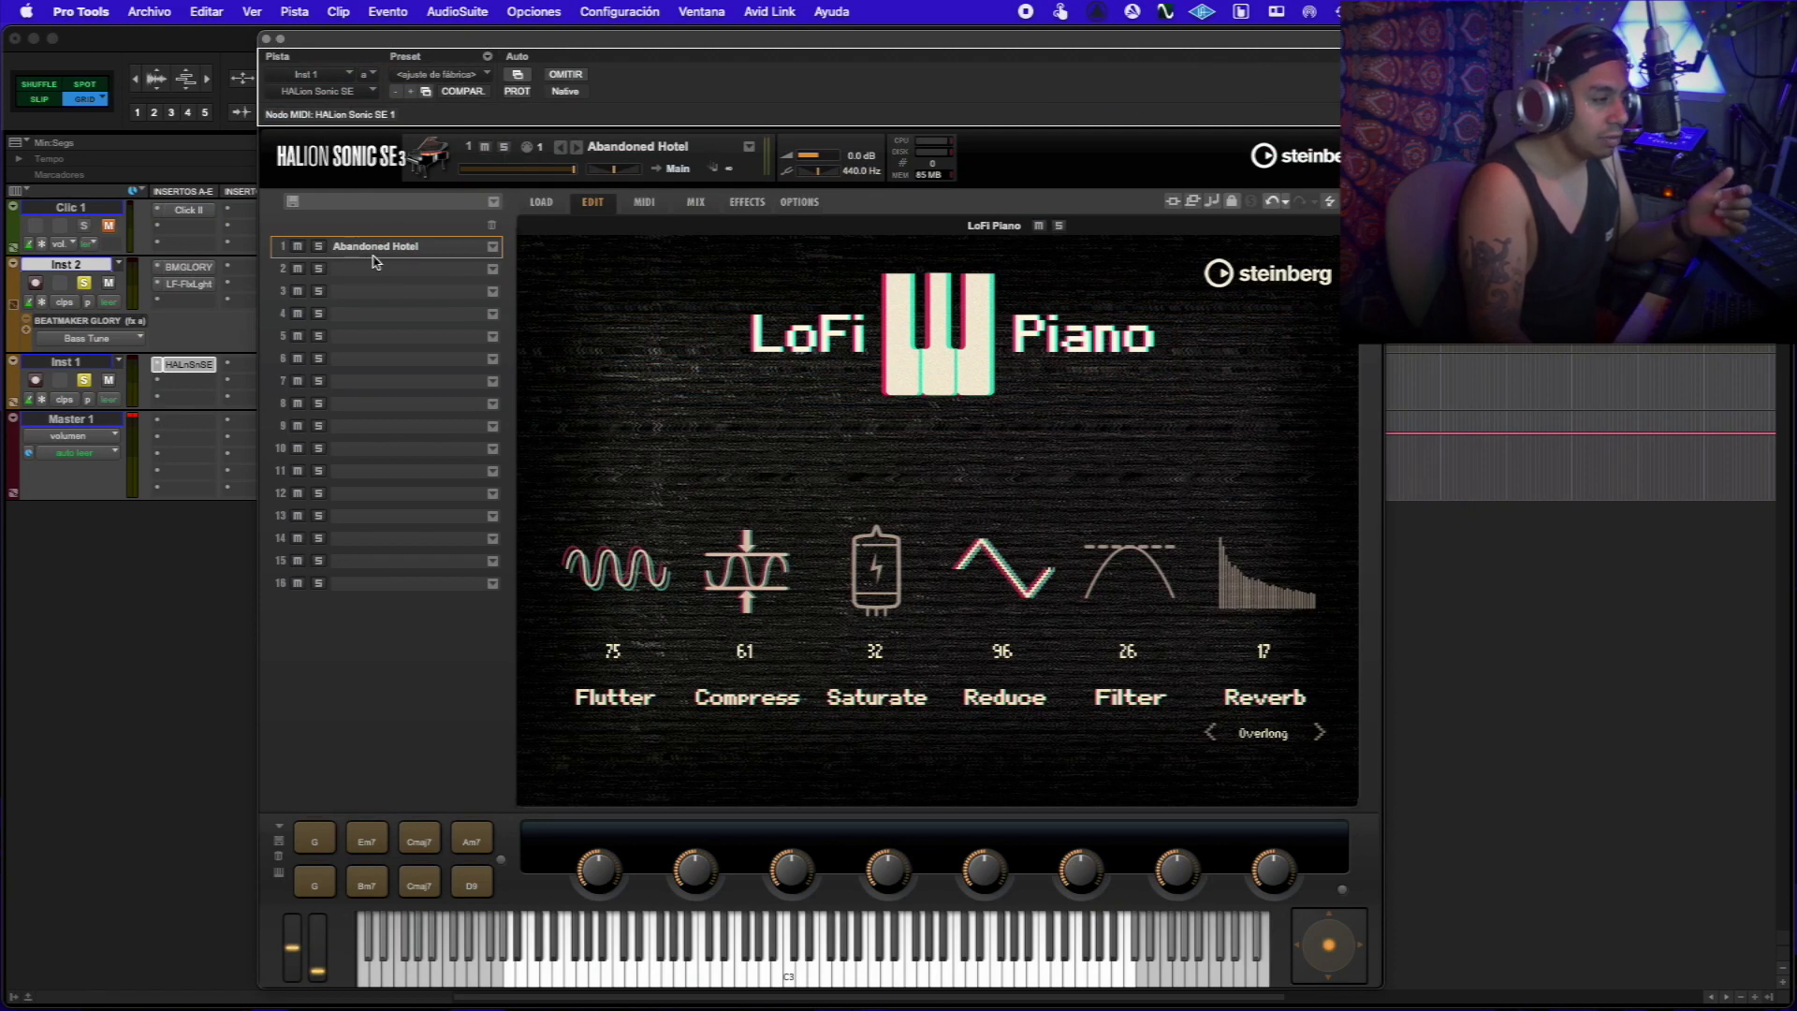
left_click(491, 226)
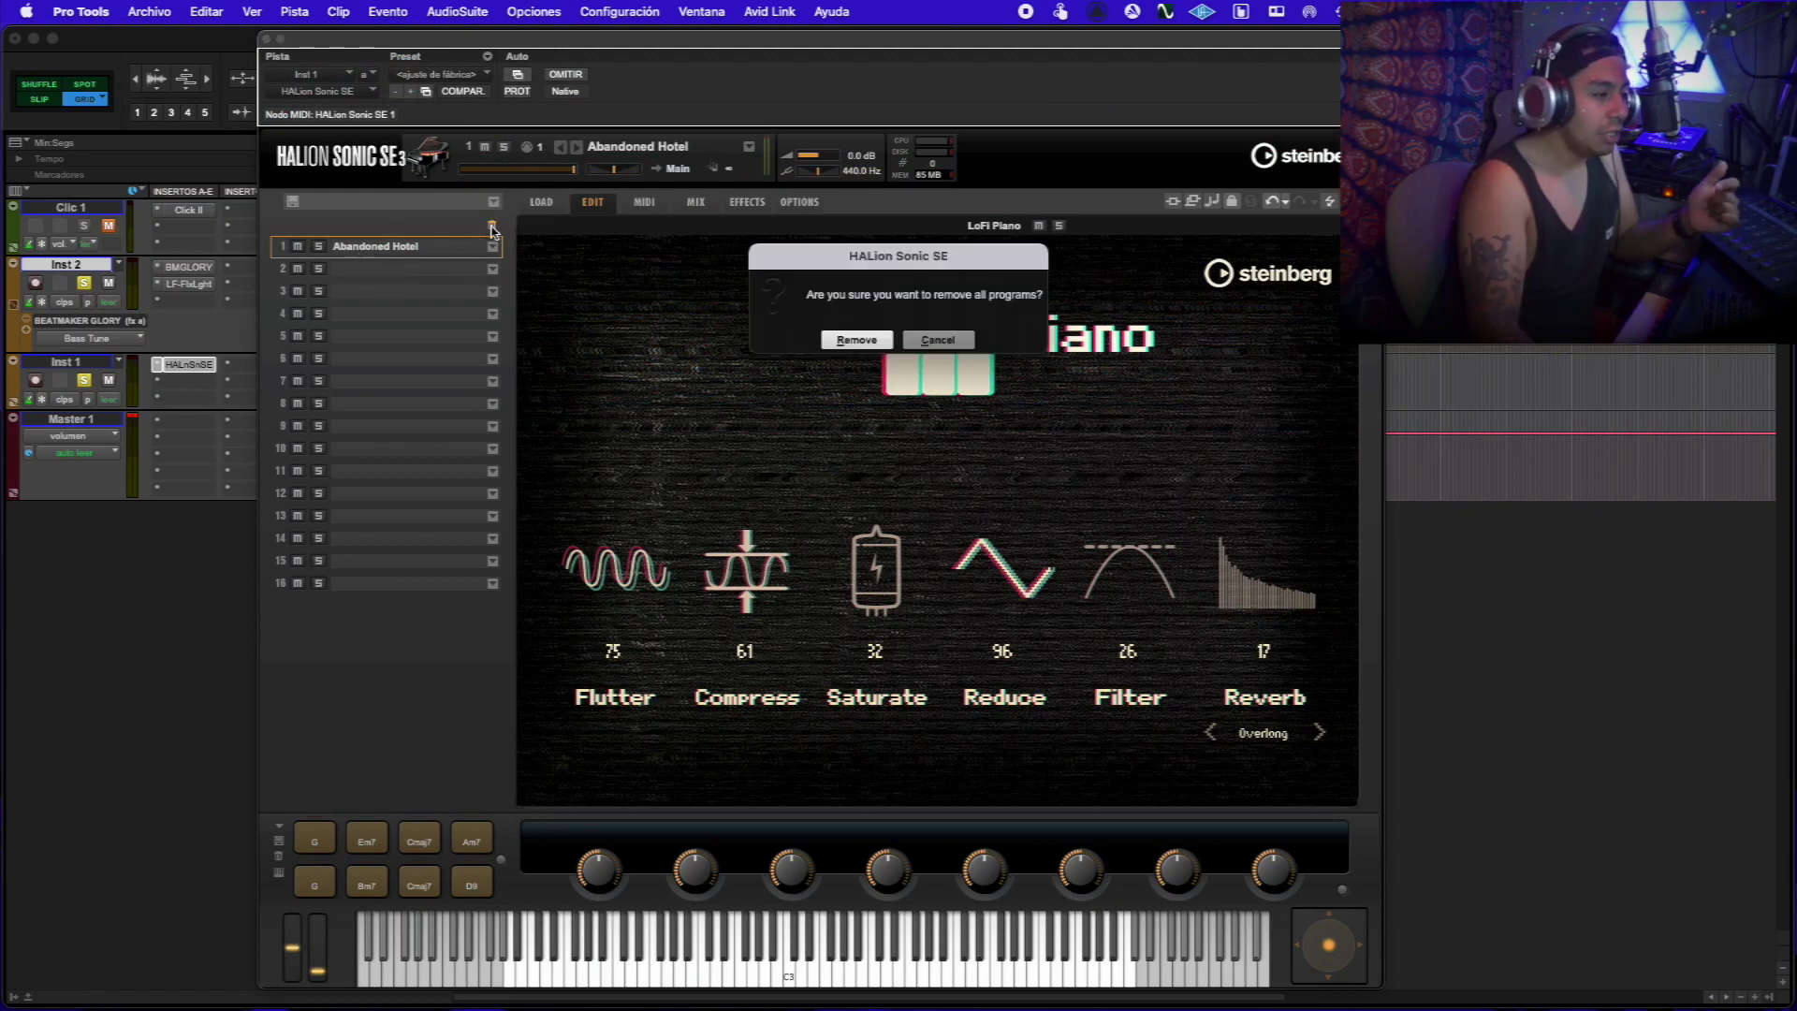
left_click(845, 342)
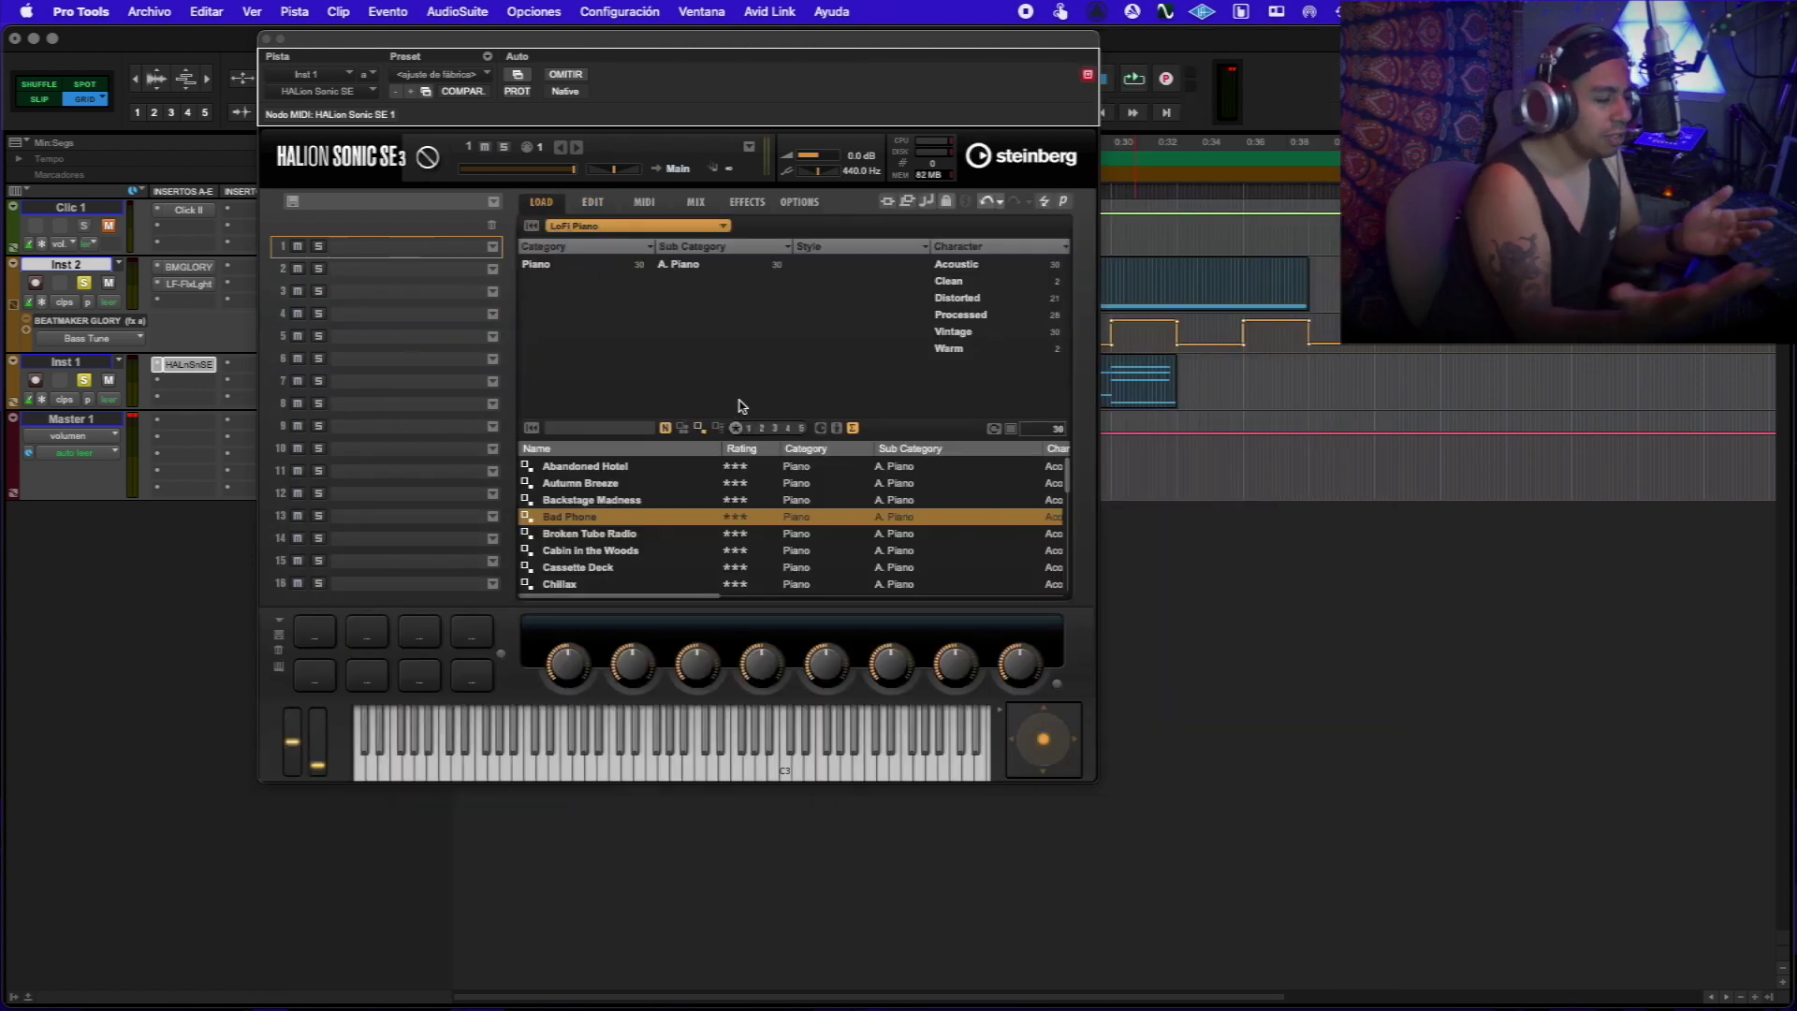
double_click(578, 532)
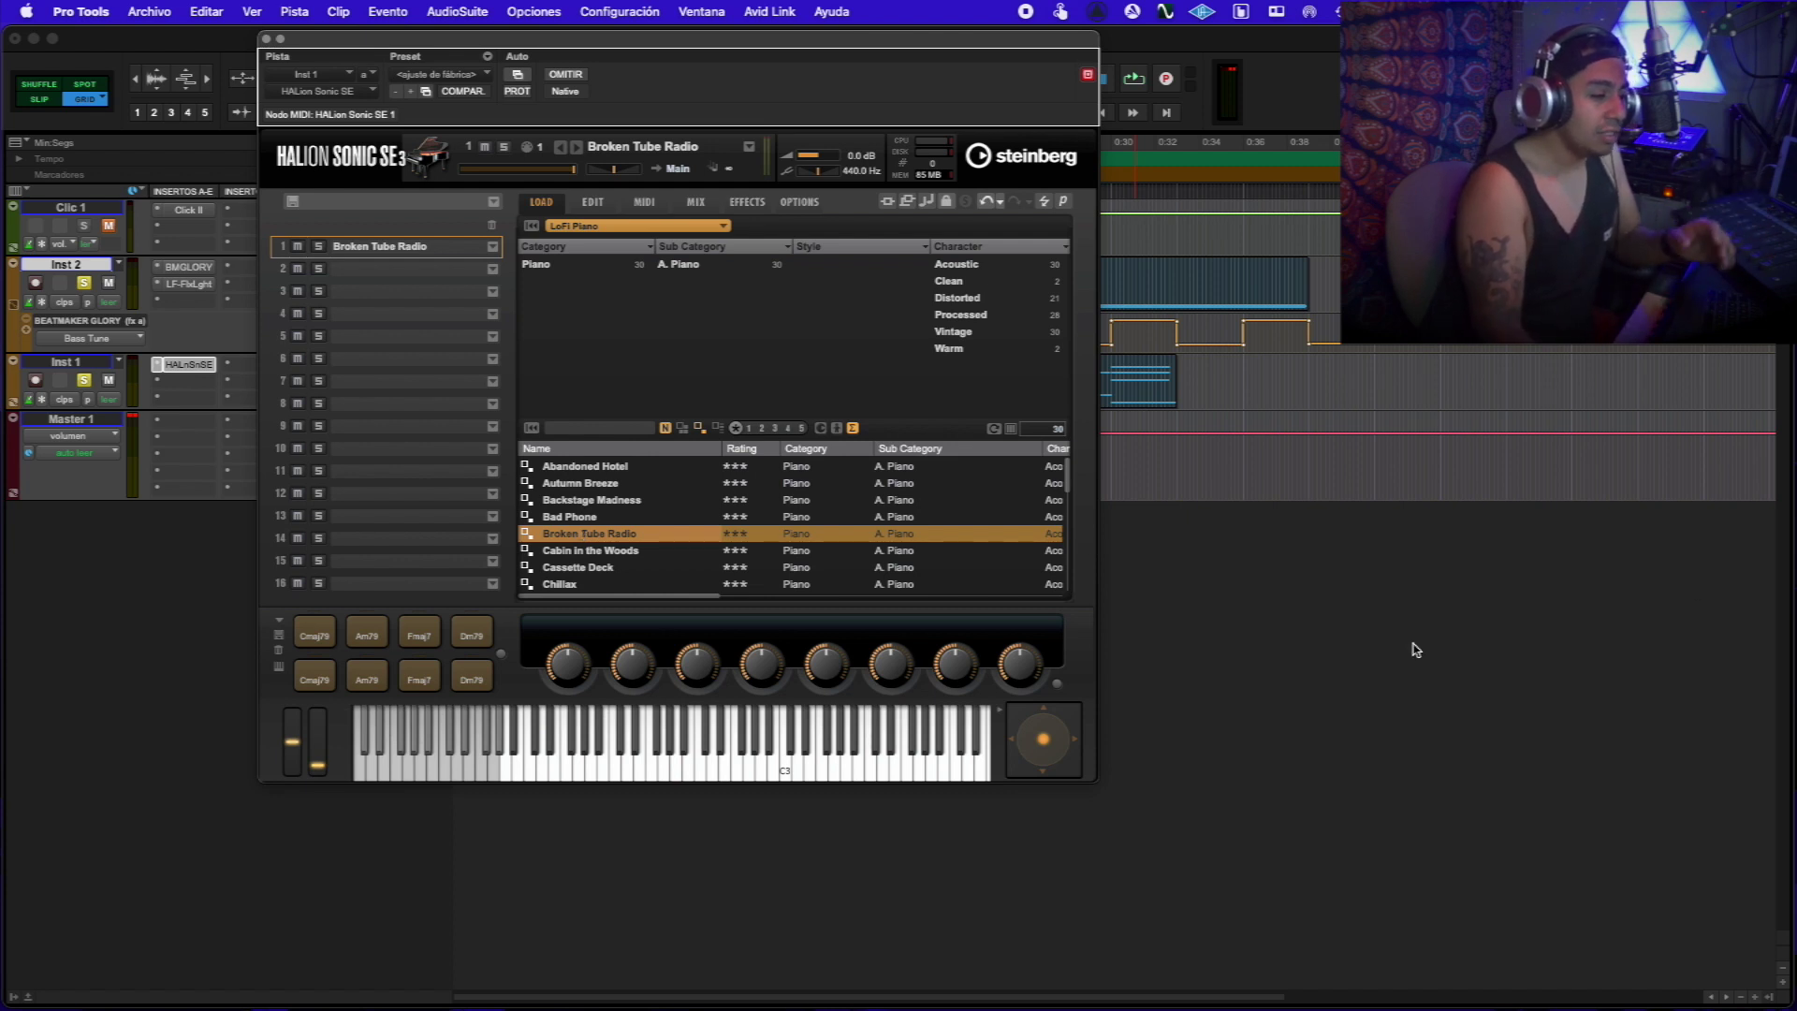
Step: Close the HALion Sonic SE window and briefly play the beat with the soloed Inst 1 and Inst 2 tracks
left_click(267, 40)
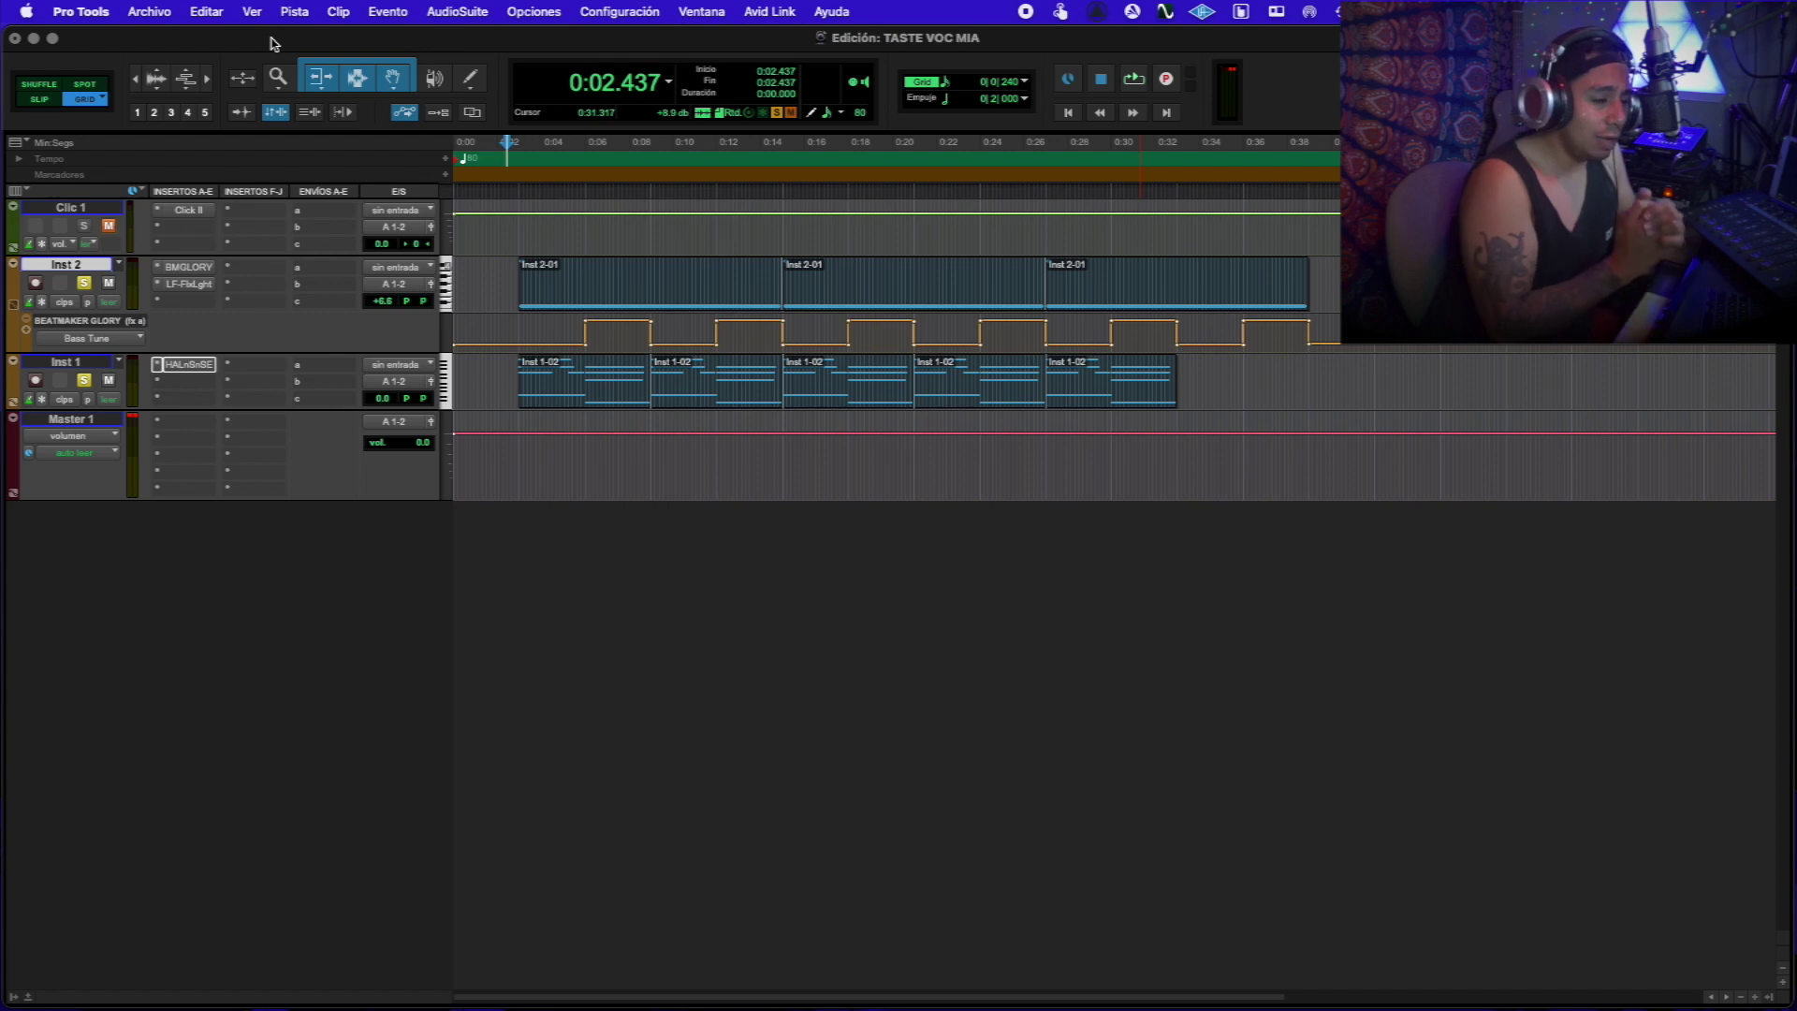
key("space")
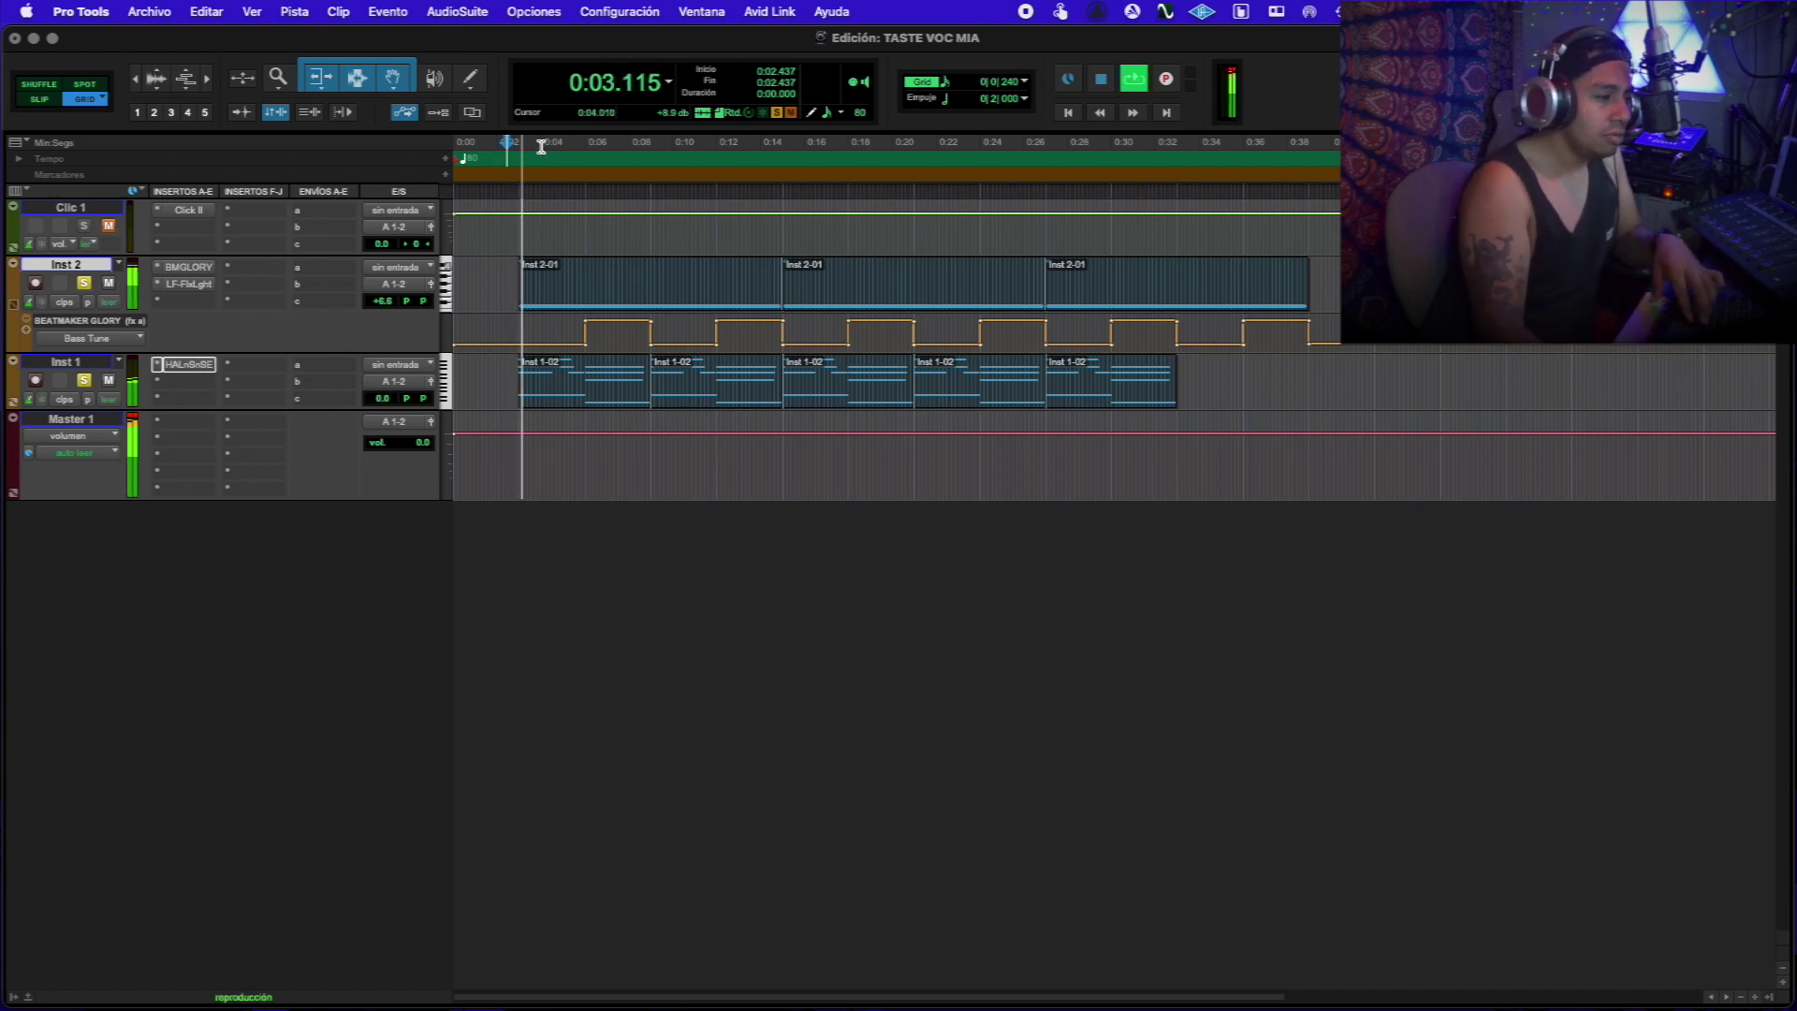
key("space")
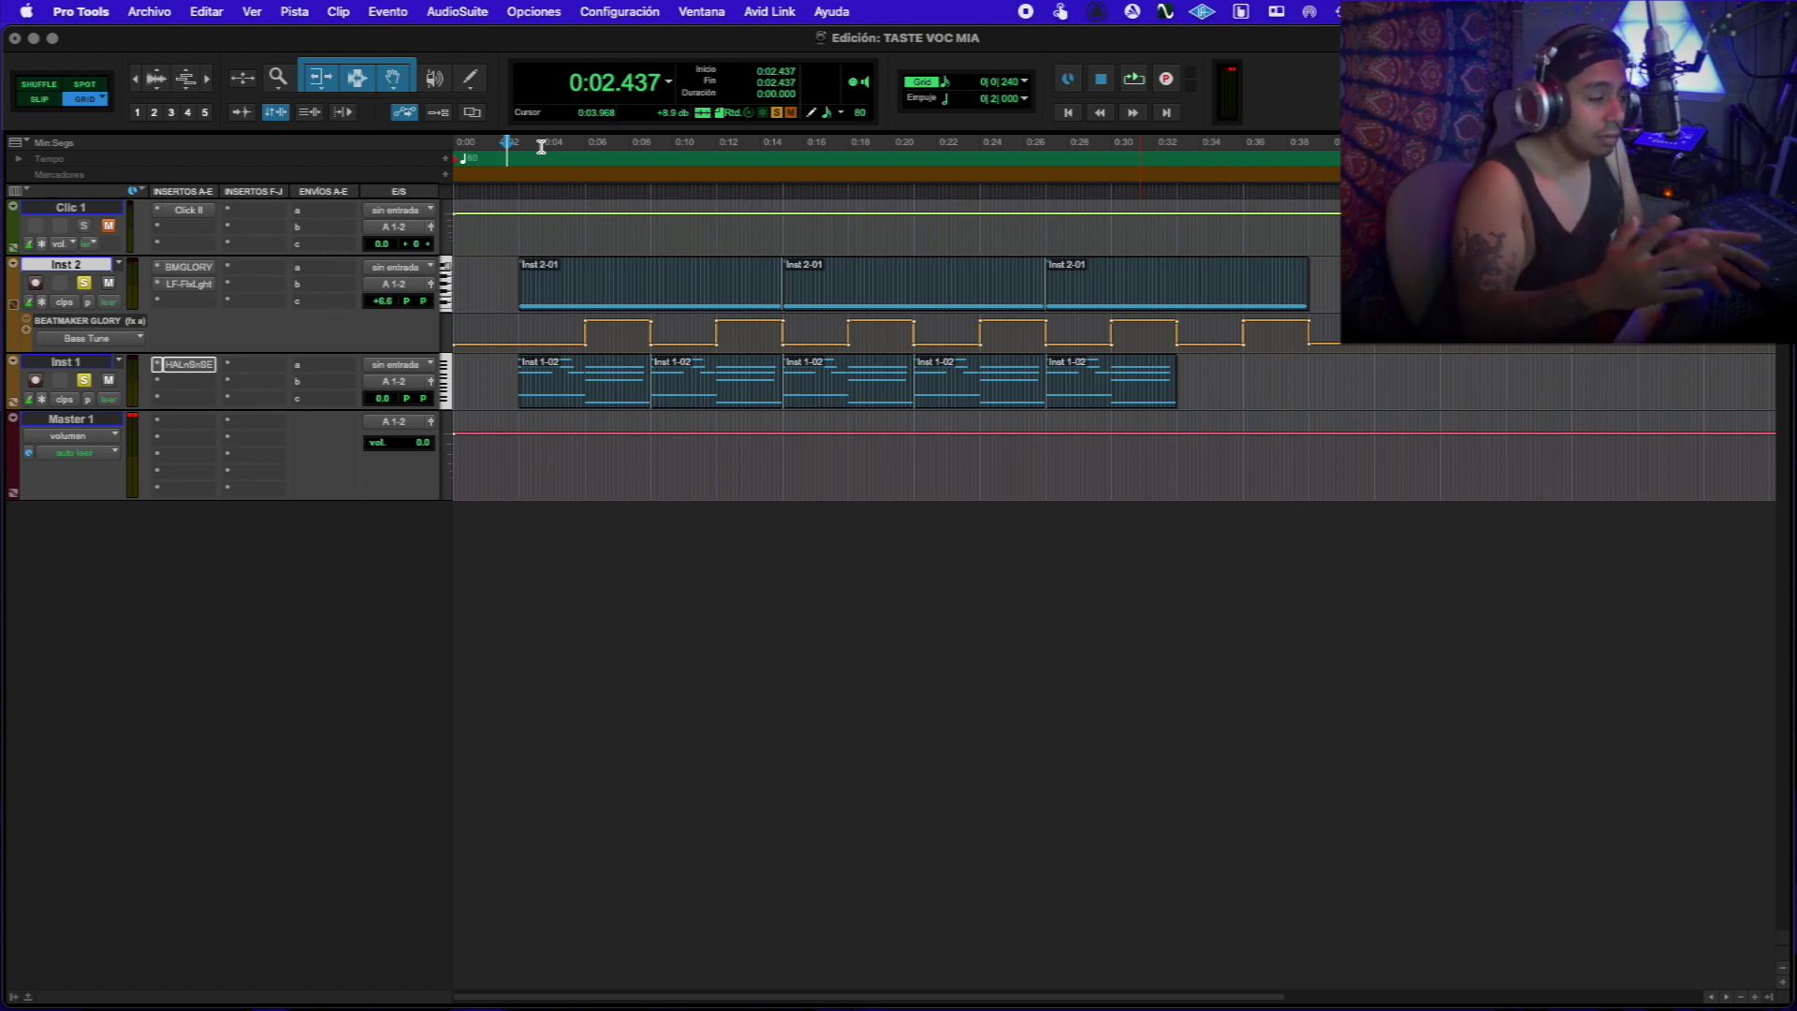
Step: Open the HALion Sonic SE editor on Inst 1 and set LoFi Piano's Reduce to 100, Filter to 100 and Reverb to 58
left_click(184, 366)
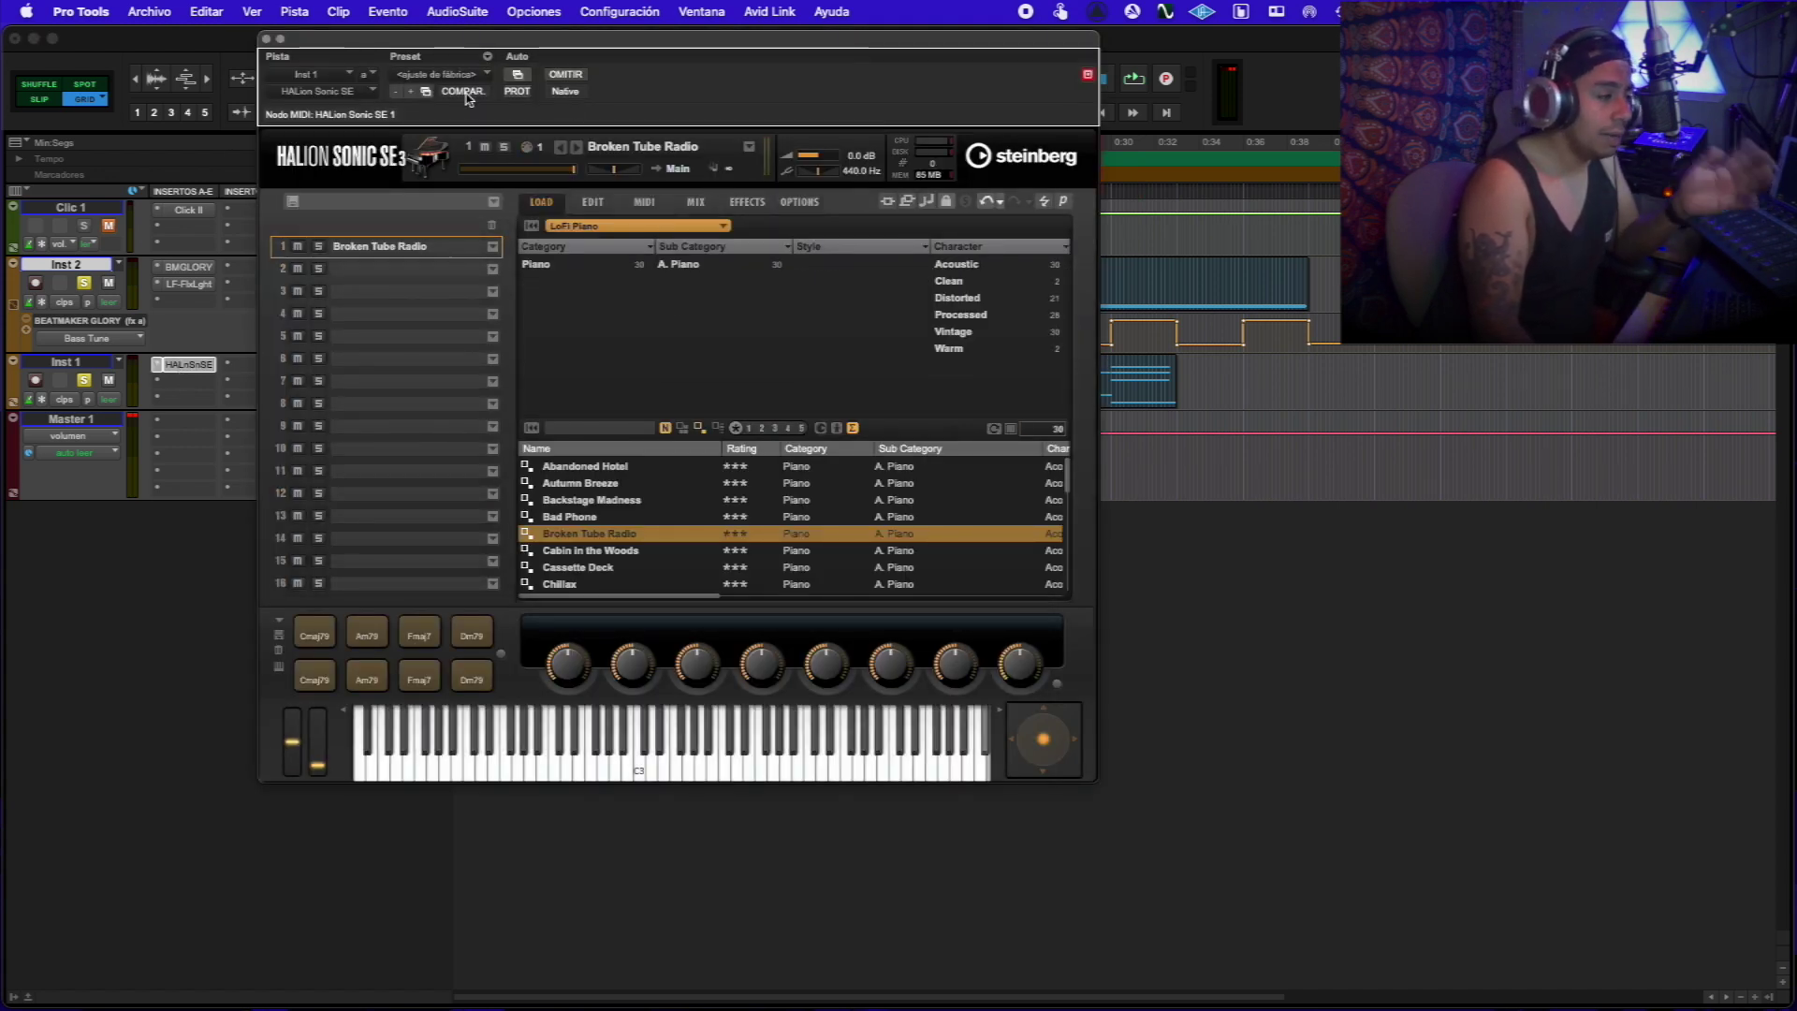
left_click(266, 39)
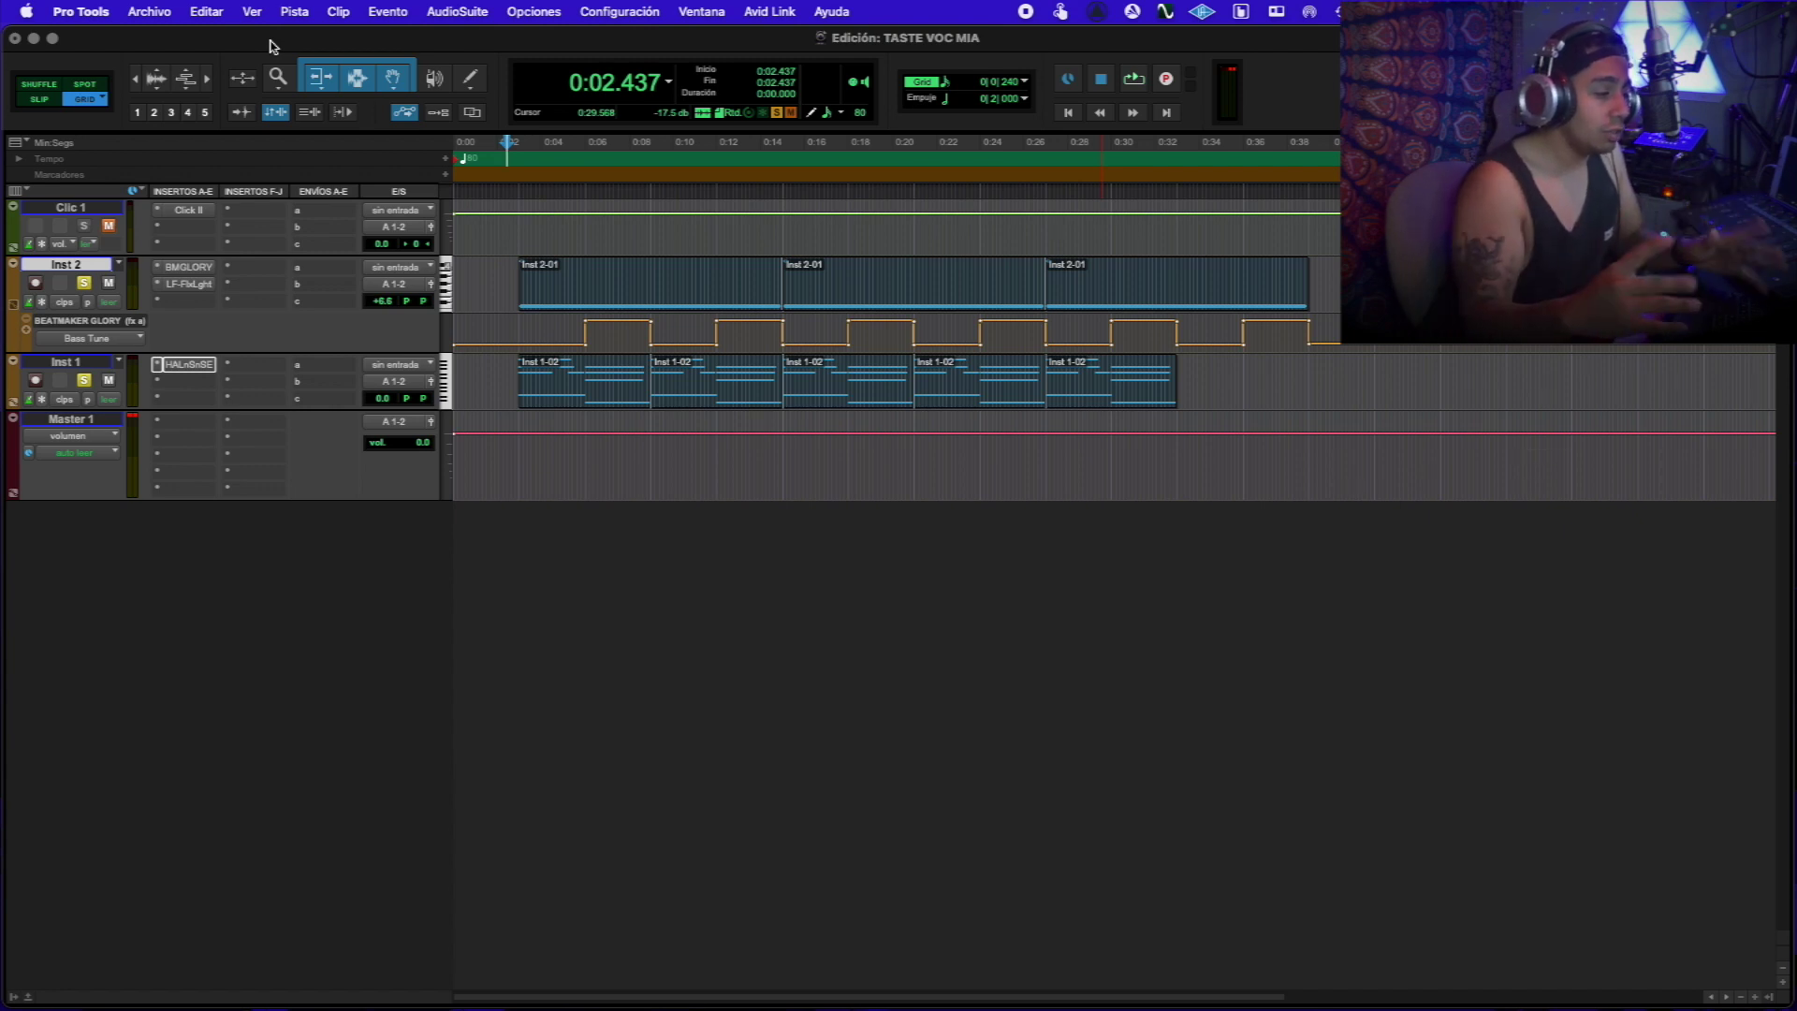
left_click(171, 370)
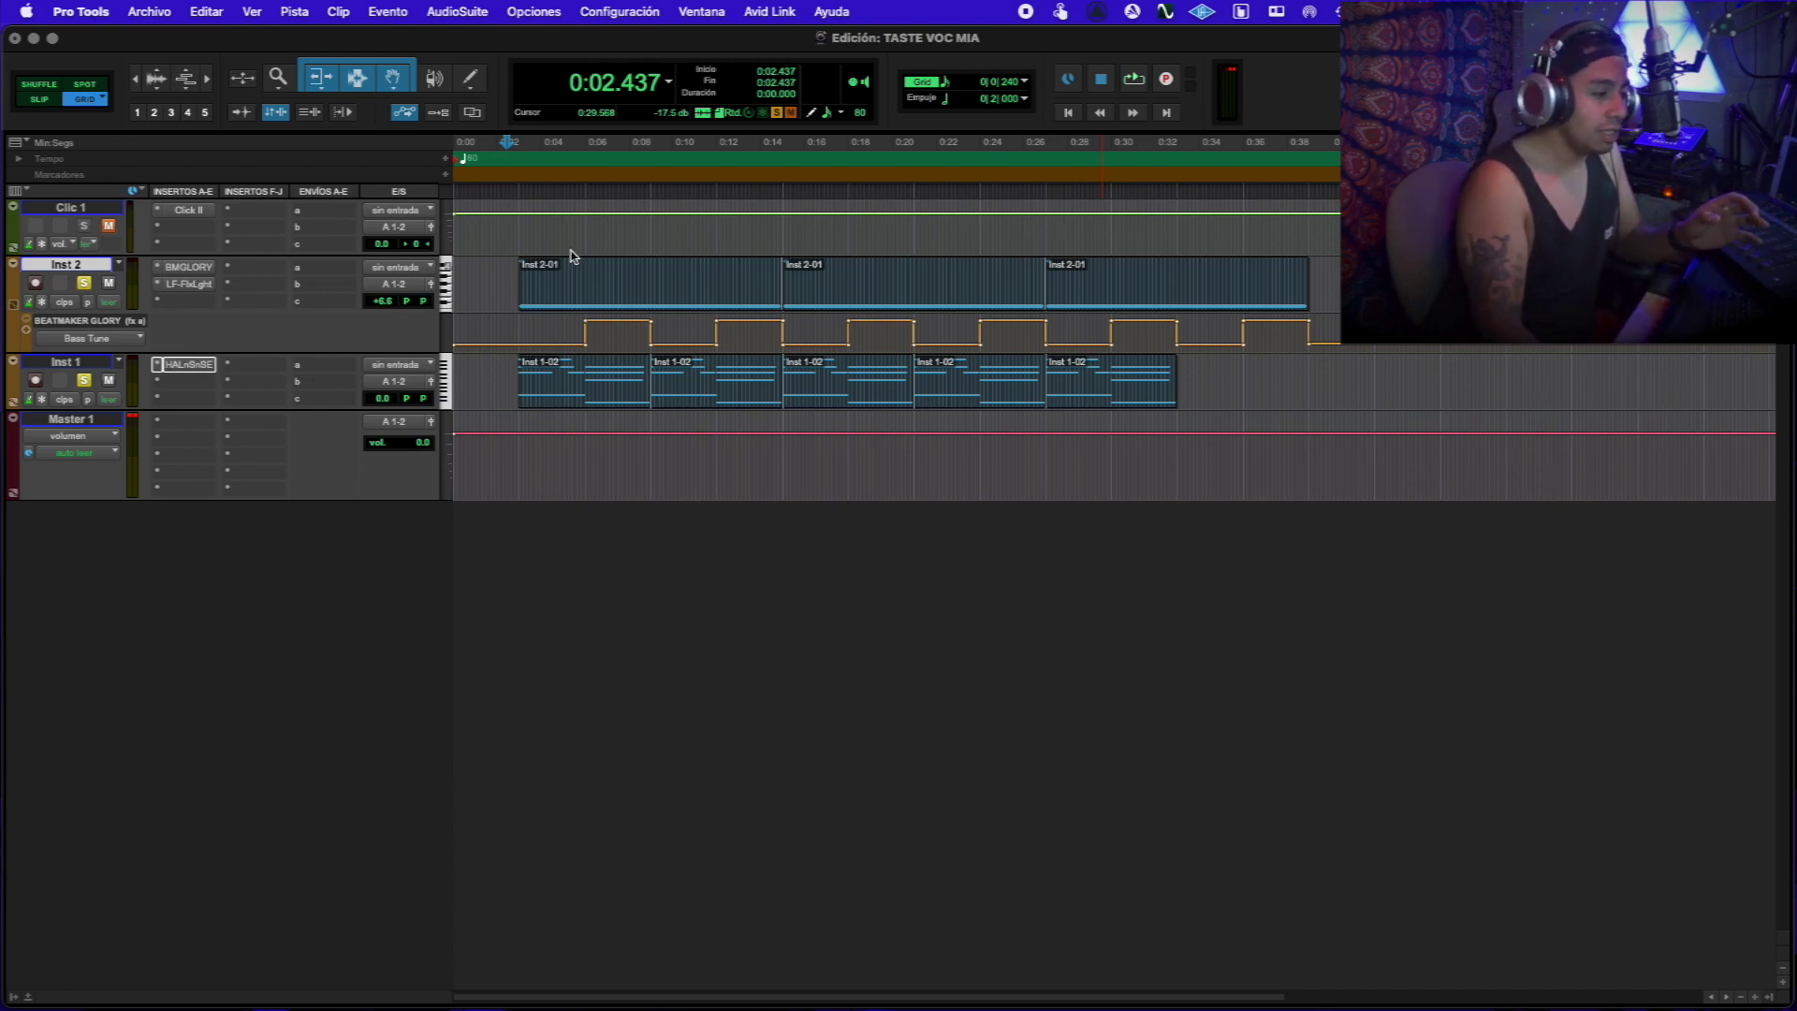
left_click(593, 204)
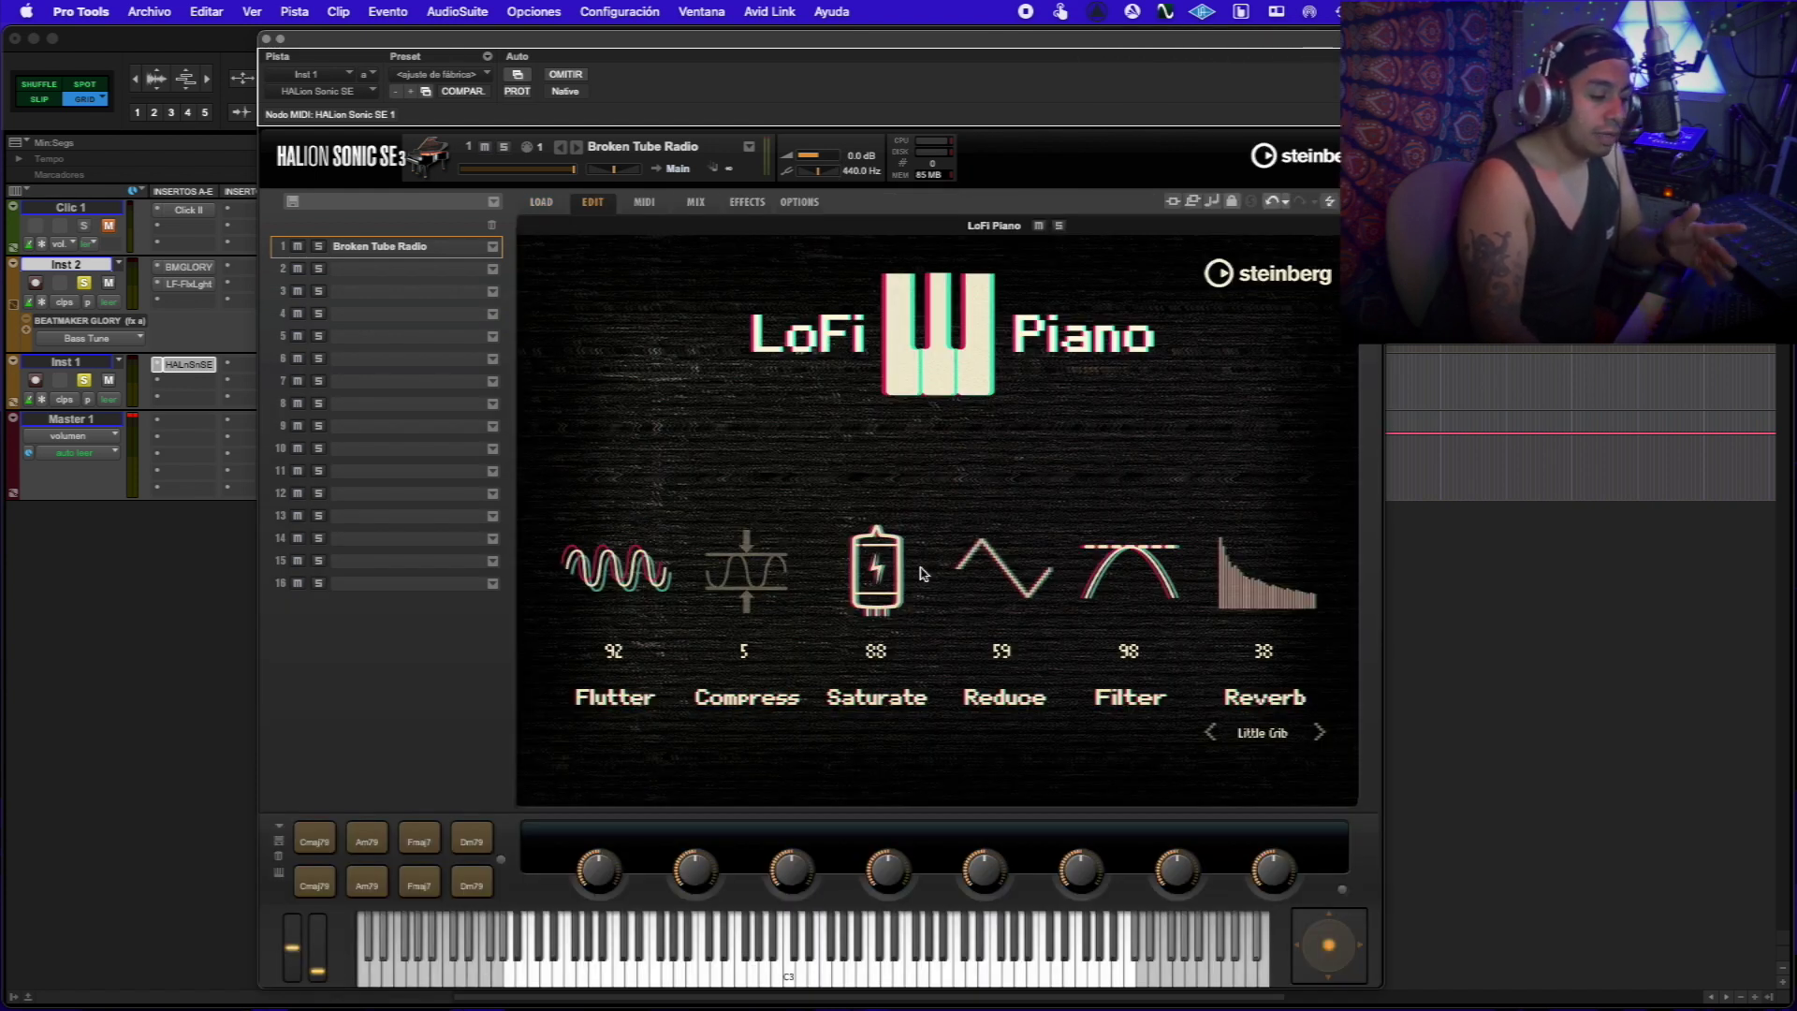
left_click_drag(1025, 575, 1010, 466)
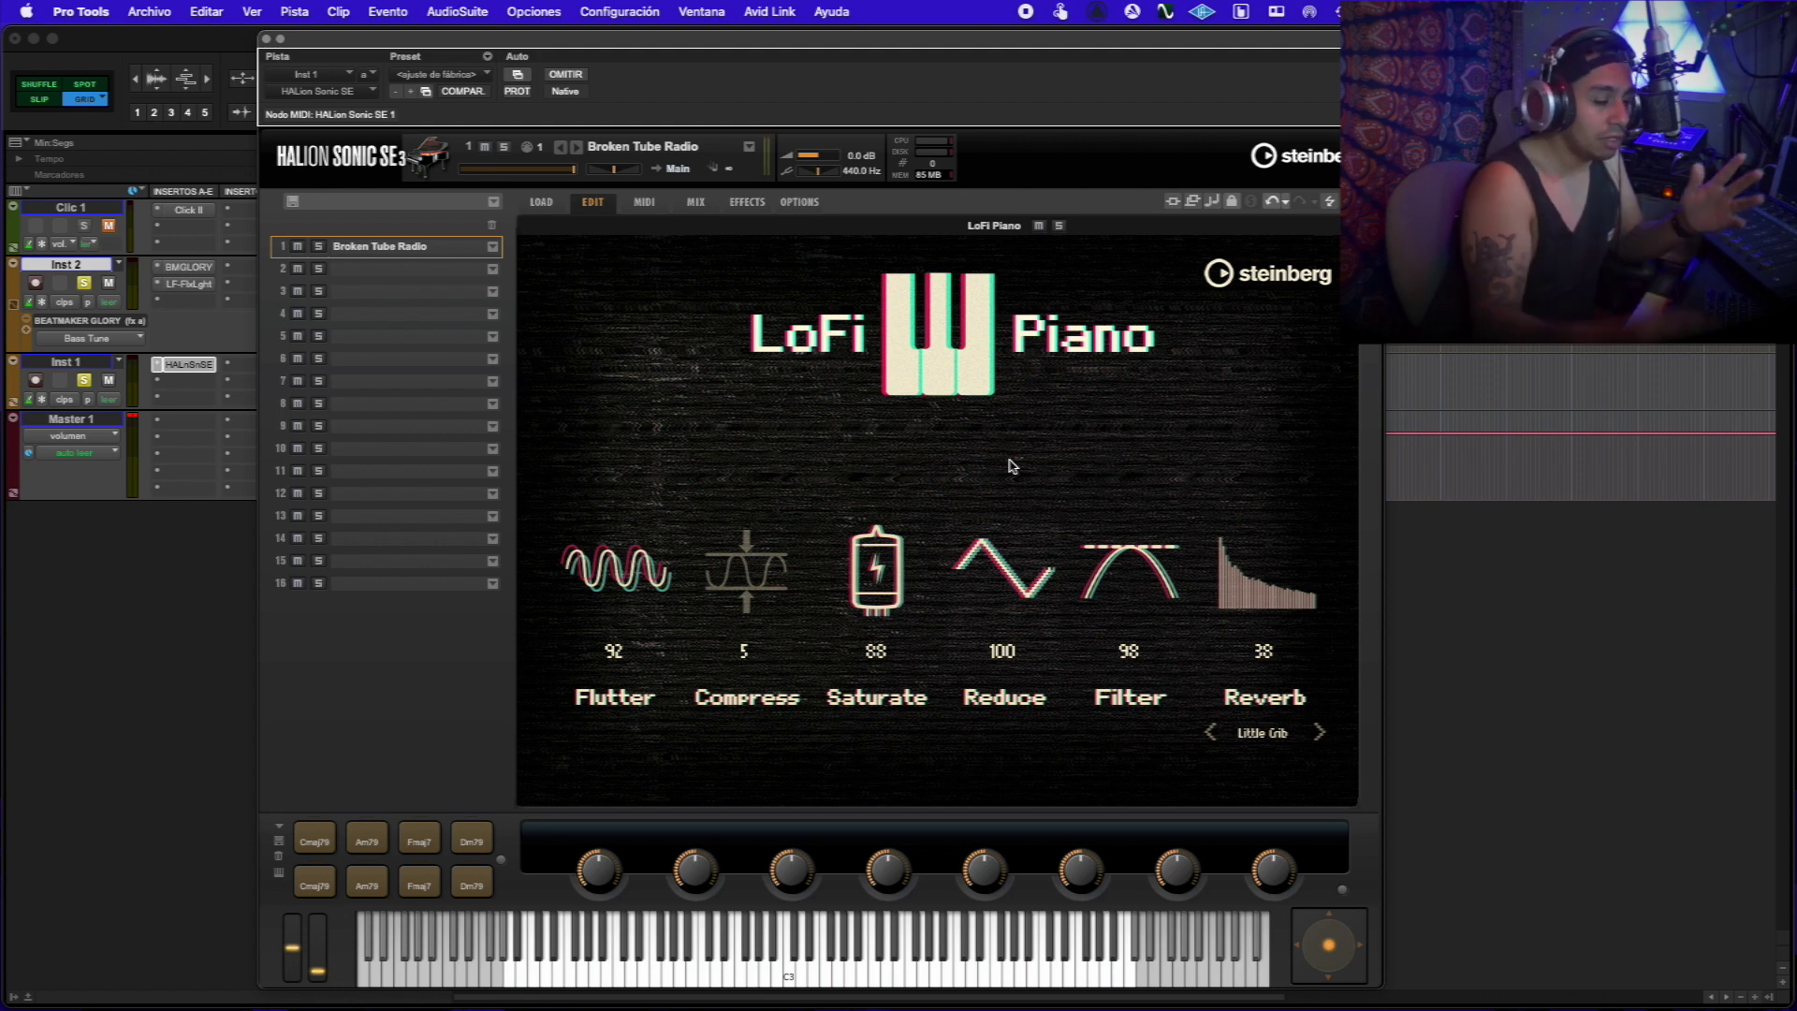
left_click_drag(1148, 569, 1146, 488)
left_click_drag(1237, 564, 1252, 511)
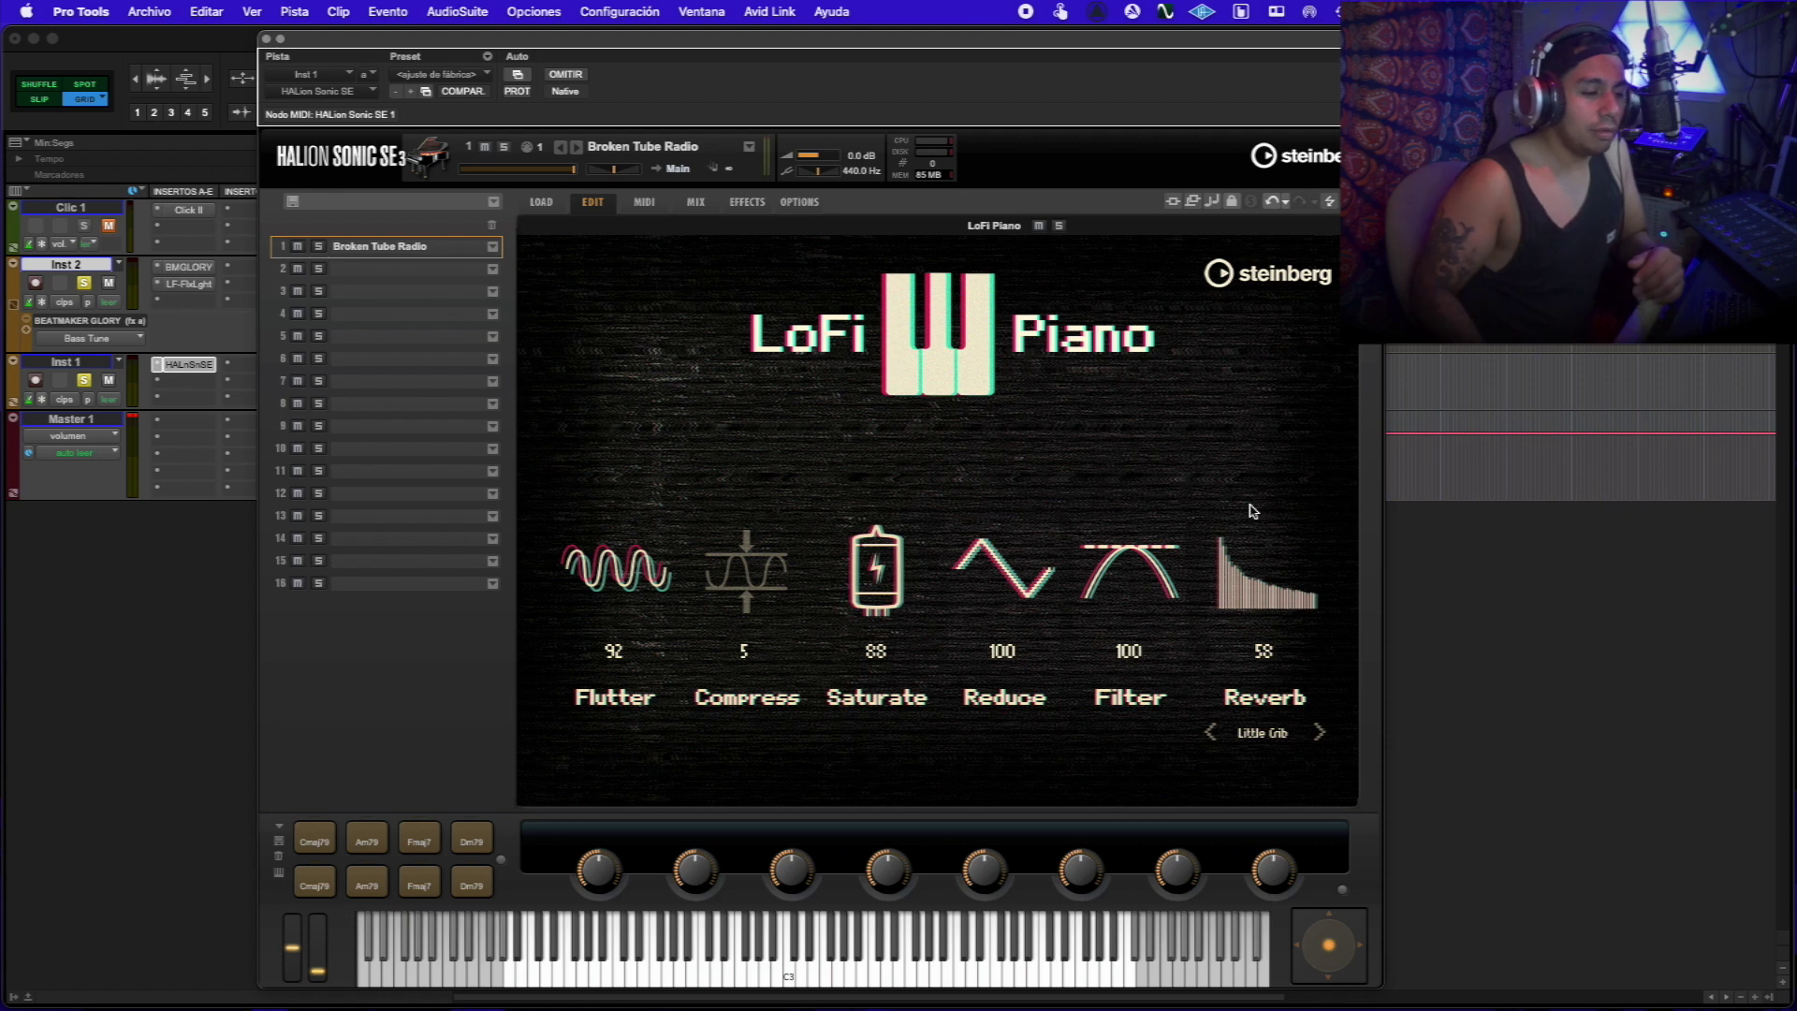